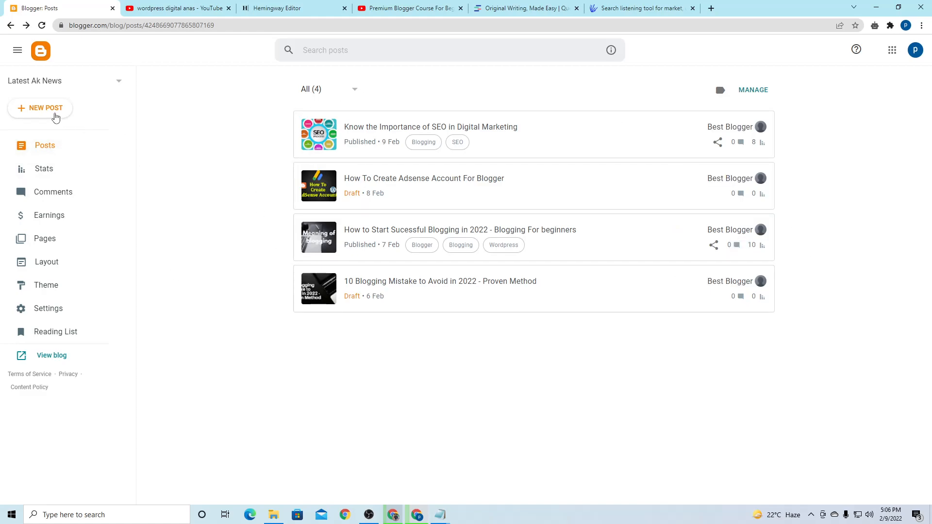
# Create a new blog post in Blogger and activate its title field
pyautogui.click(55, 116)
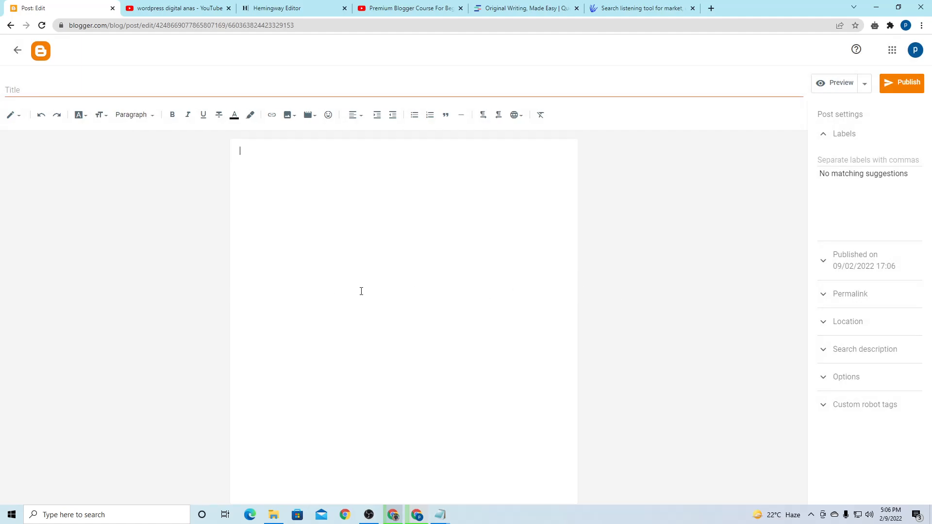
pyautogui.click(102, 86)
# Switch to Notepad and examine the short line of text in the untitled note
pyautogui.click(441, 514)
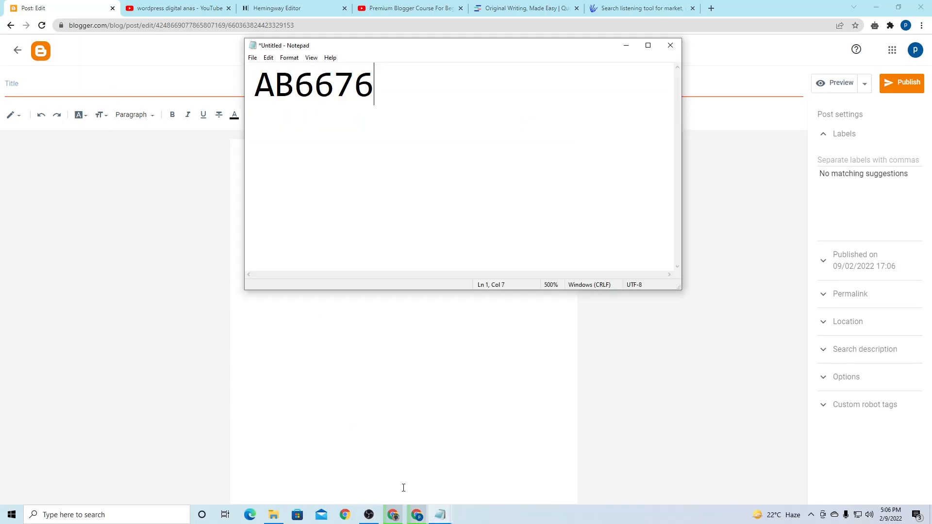
pyautogui.click(315, 90)
pyautogui.moveTo(257, 95); pyautogui.dragTo(387, 96)
pyautogui.click(356, 105)
pyautogui.moveTo(316, 101); pyautogui.dragTo(344, 98)
pyautogui.press('Left')
pyautogui.press('Left')
pyautogui.press('Left')
pyautogui.press('Left')
pyautogui.hotkey('shift', 'End')
pyautogui.click(188, 204)
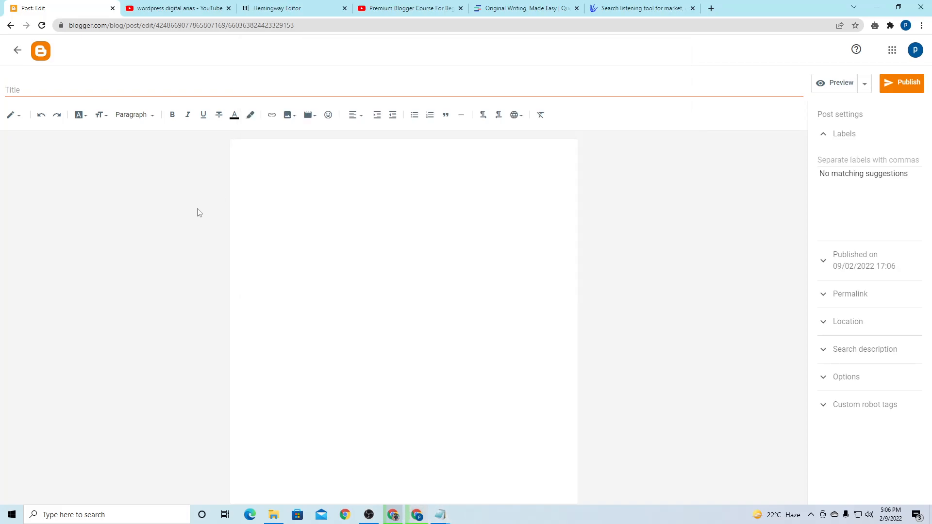
# Close the untitled Notepad note without saving its changes
pyautogui.moveTo(439, 517)
pyautogui.click(436, 447)
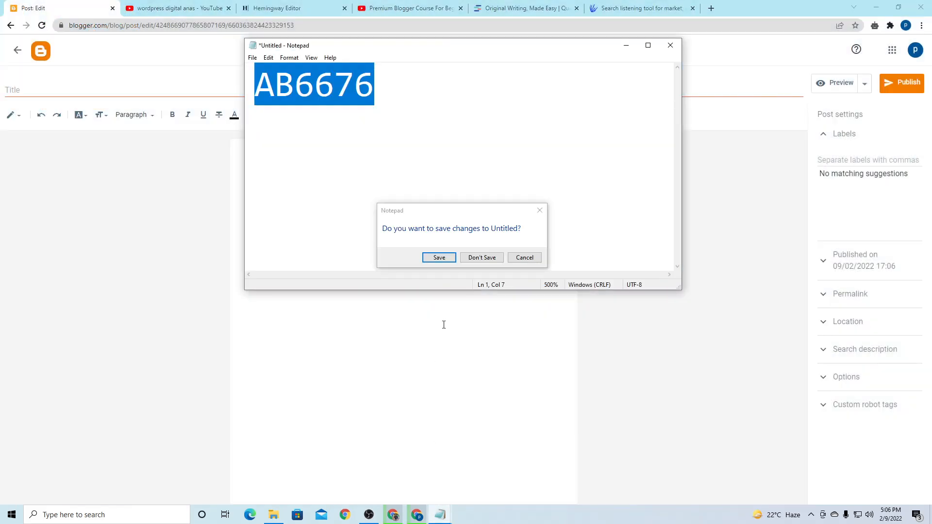
pyautogui.click(486, 261)
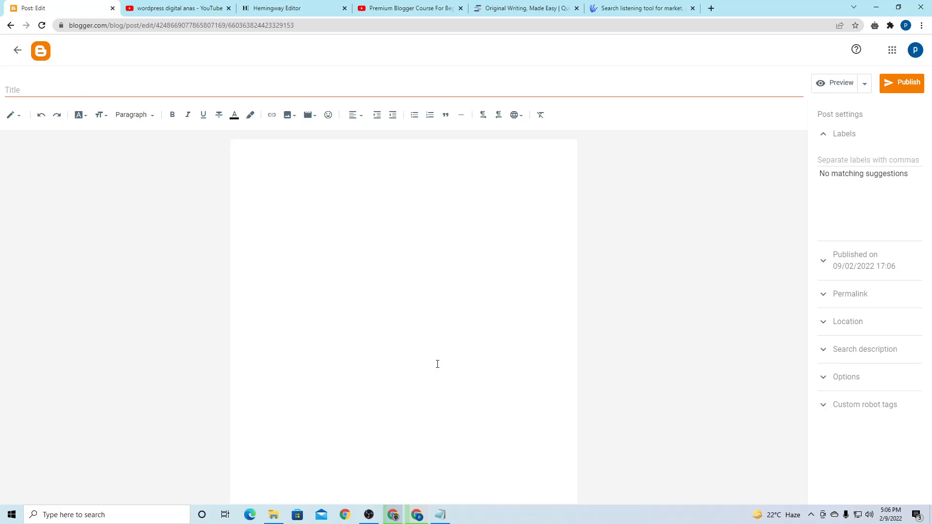
# Search Google for "heyming way app" and open the Hemingway Editor site from the results
pyautogui.click(292, 7)
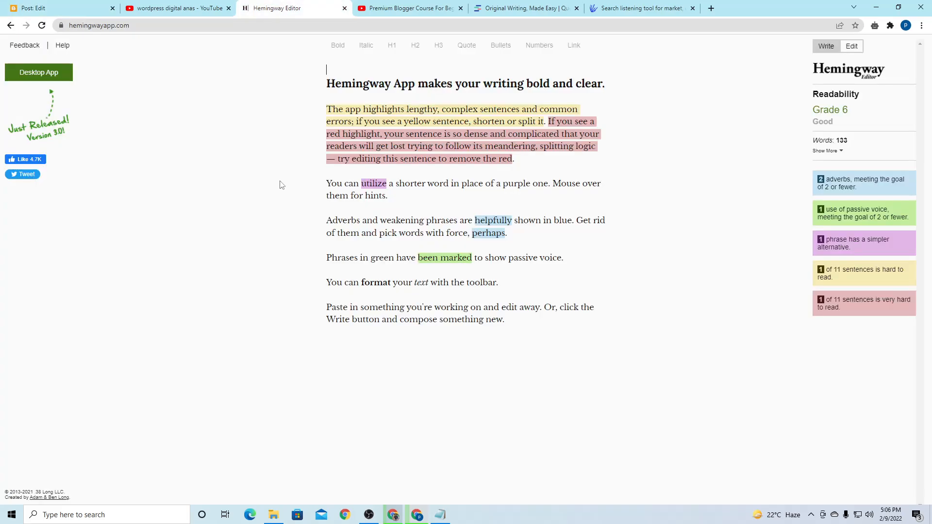
pyautogui.click(11, 25)
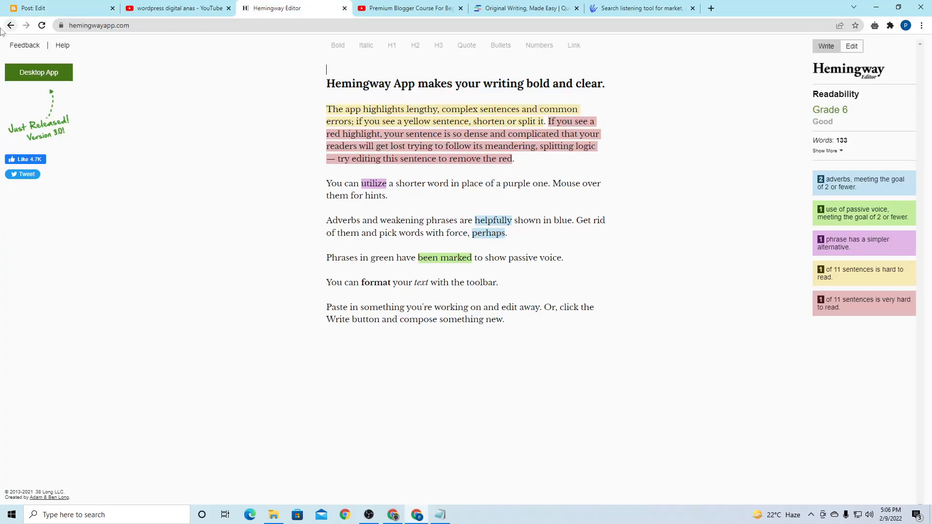
pyautogui.click(514, 80)
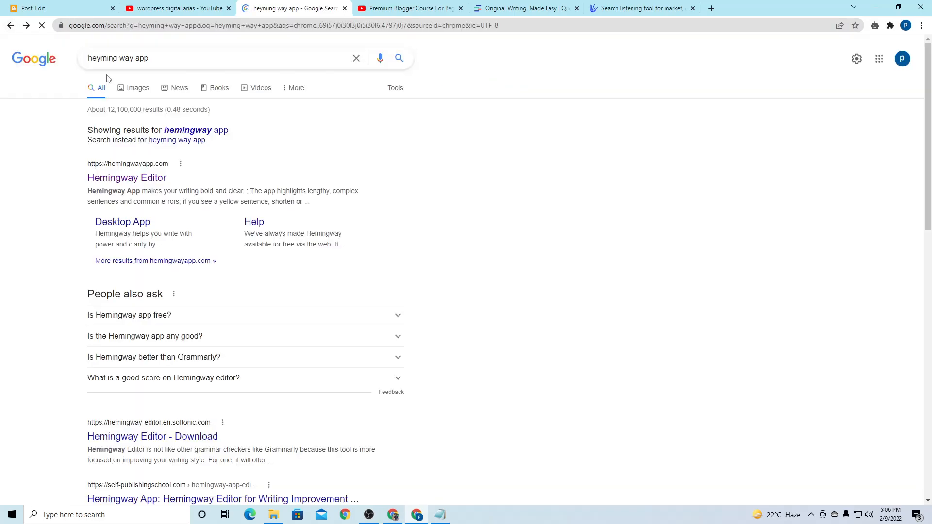
pyautogui.click(10, 25)
pyautogui.click(448, 203)
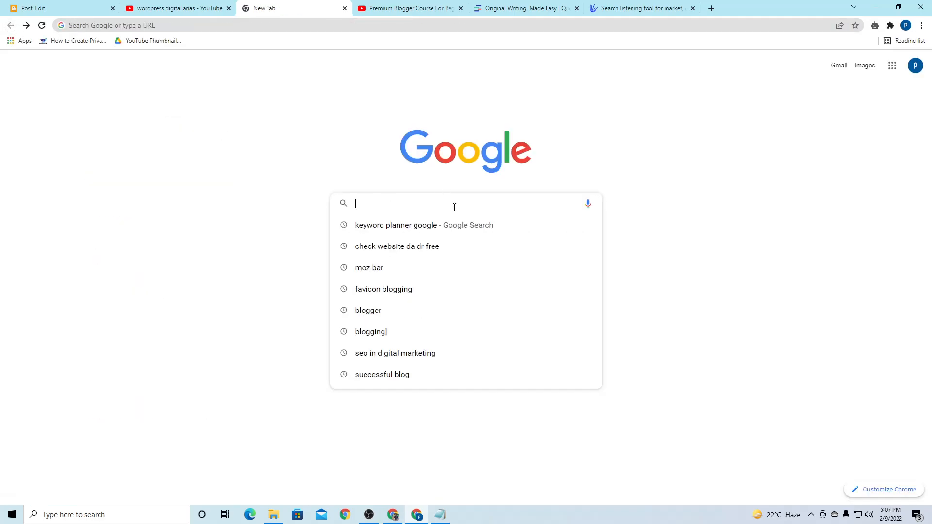
pyautogui.write('heyming way app')
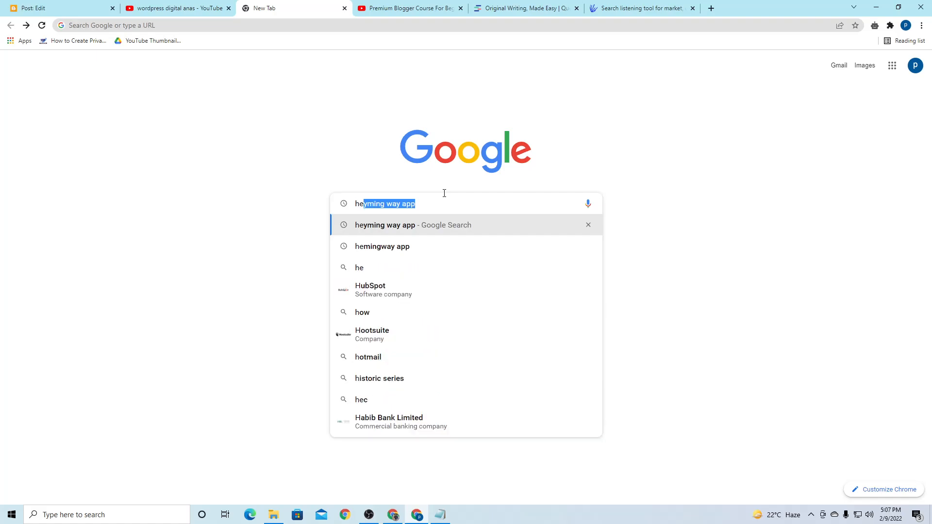
pyautogui.press('Right')
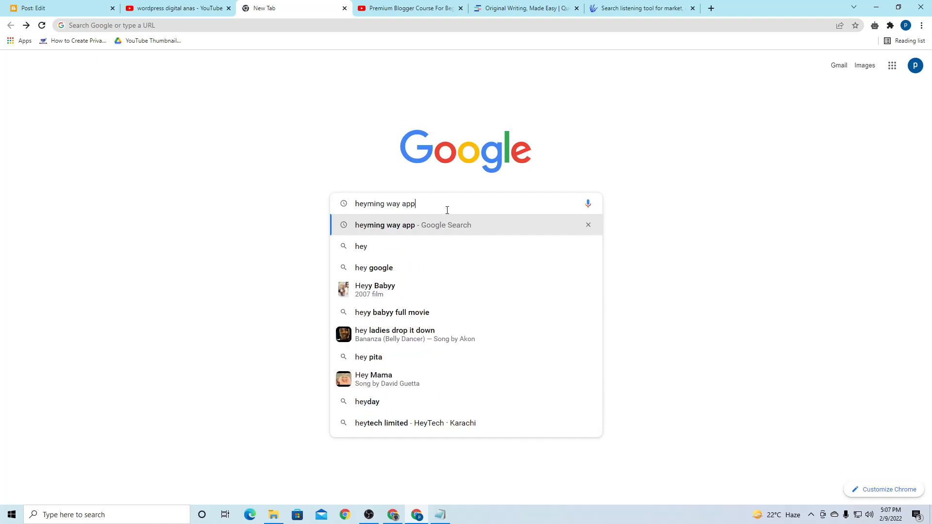
pyautogui.press('Return')
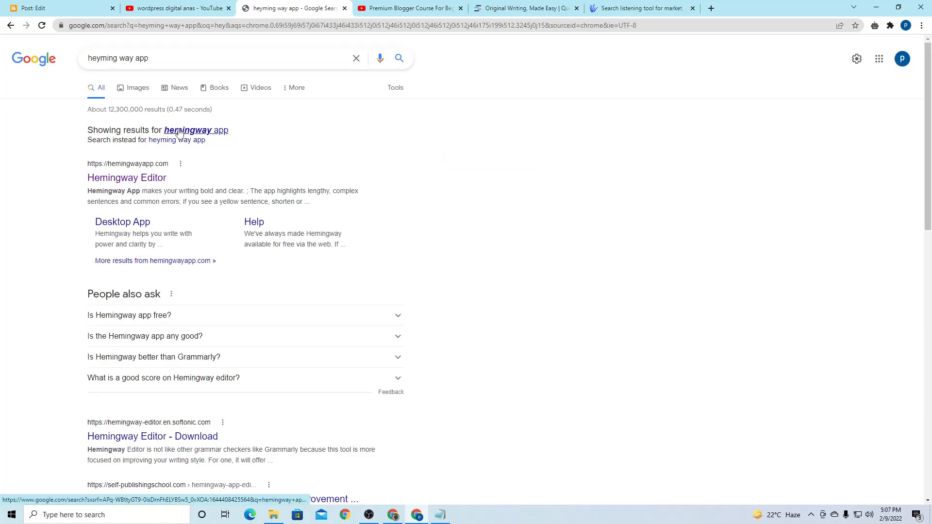
pyautogui.click(149, 176)
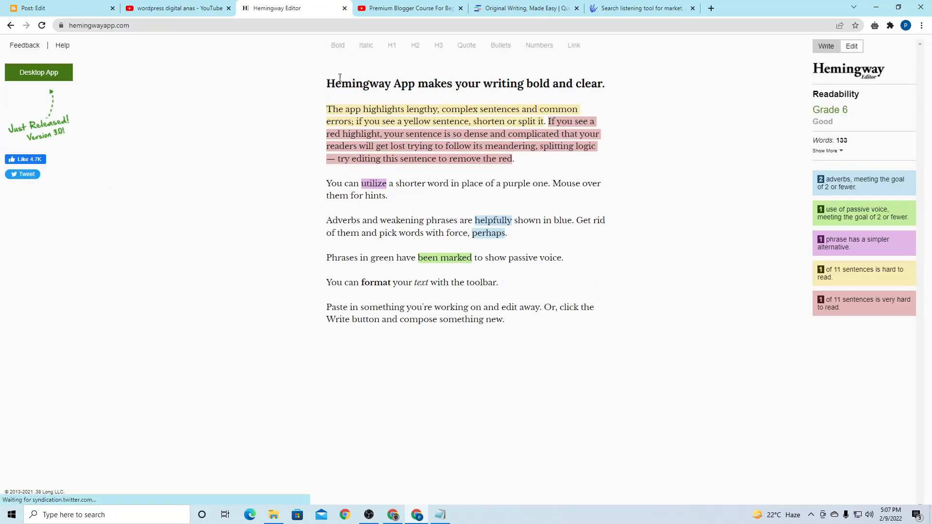
# Examine the Hemingway Editor's web address and its colour-highlighted sample text, from the heading to the last paragraph
pyautogui.click(124, 25)
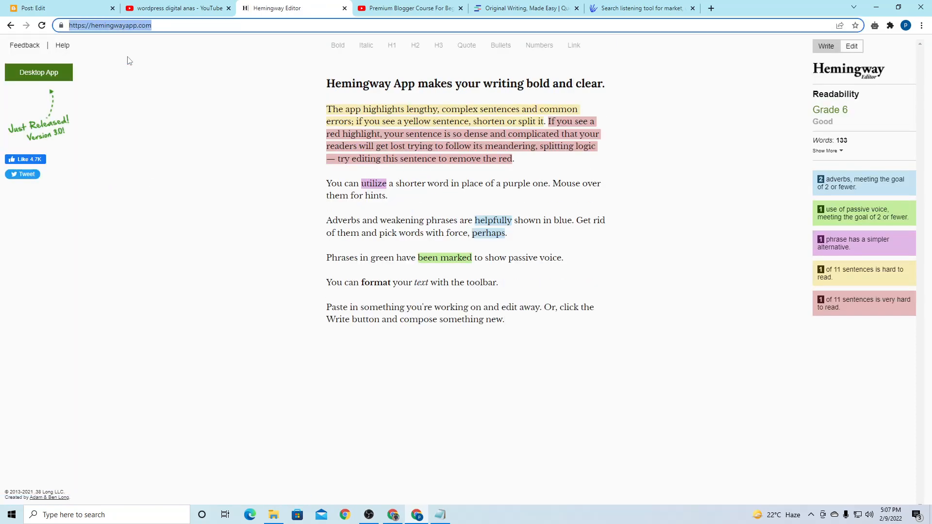
pyautogui.click(147, 104)
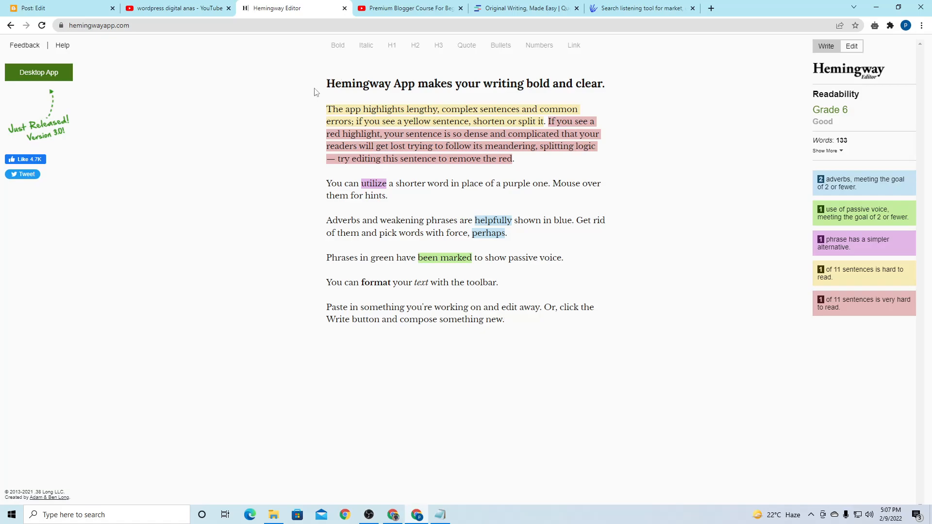
pyautogui.tripleClick(415, 84)
pyautogui.click(329, 110)
pyautogui.moveTo(329, 110); pyautogui.dragTo(530, 325)
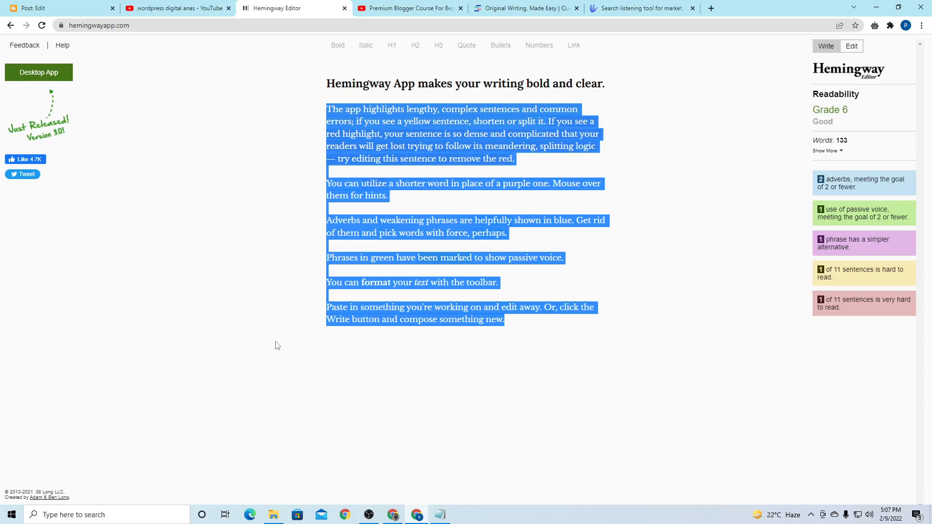
pyautogui.click(431, 220)
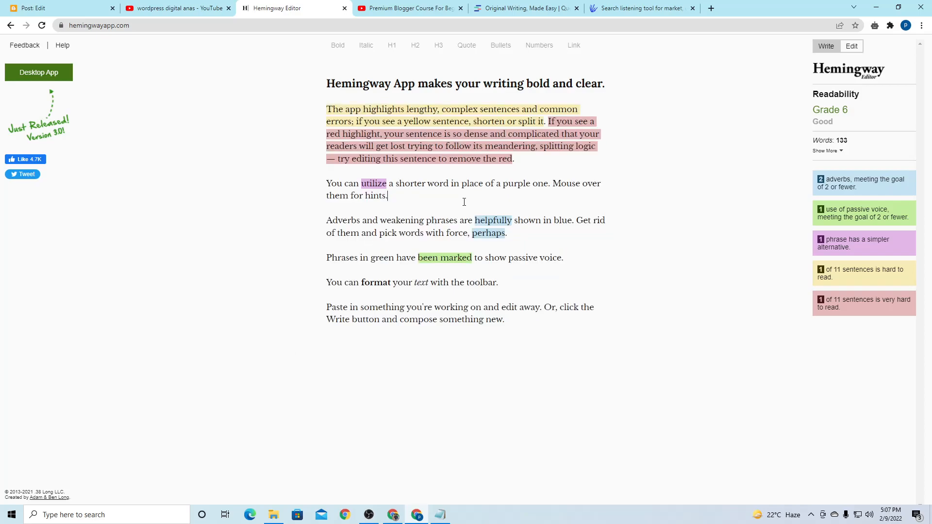
pyautogui.tripleClick(464, 202)
pyautogui.click(573, 243)
pyautogui.moveTo(327, 80); pyautogui.dragTo(604, 316)
pyautogui.click(603, 316)
# Examine the red-highlighted sentence in the first paragraph and the heading of the sample text
pyautogui.moveTo(549, 122); pyautogui.dragTo(514, 160)
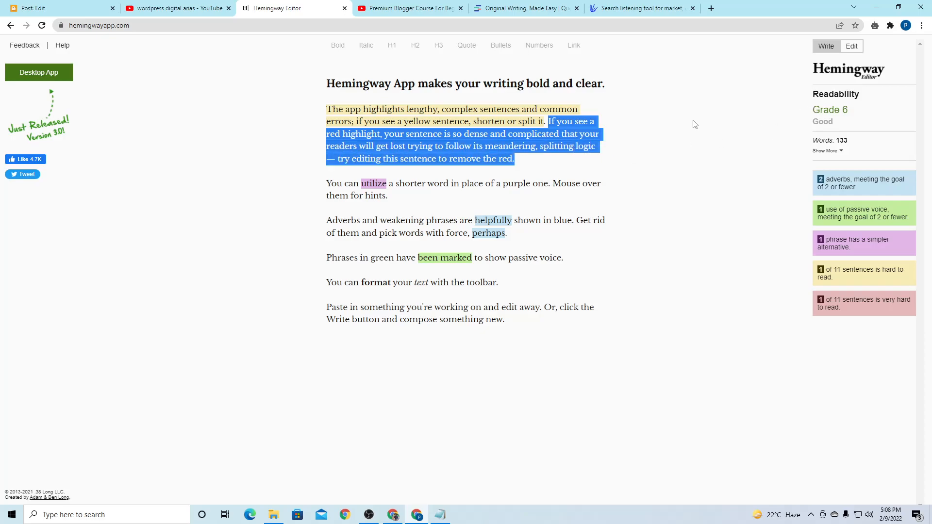
pyautogui.tripleClick(602, 137)
pyautogui.click(554, 119)
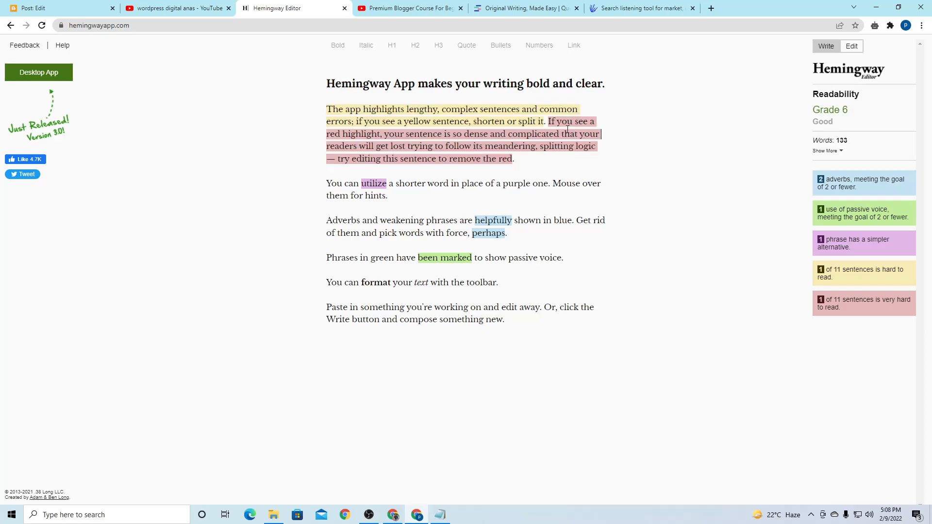
pyautogui.moveTo(548, 121); pyautogui.dragTo(606, 171)
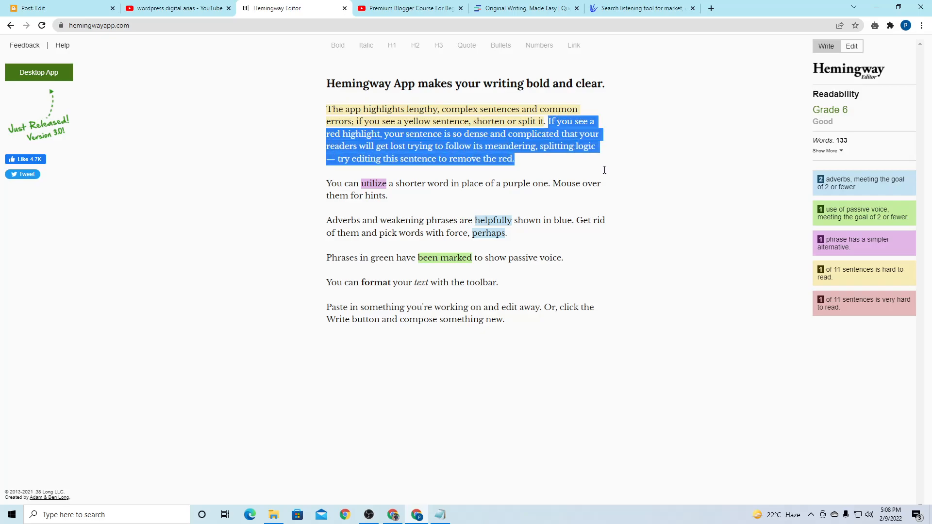
pyautogui.click(606, 170)
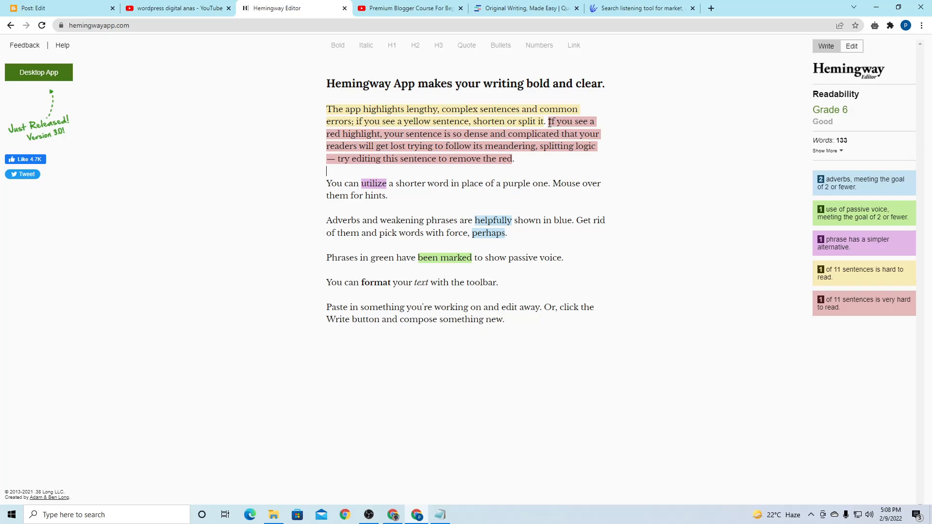
pyautogui.moveTo(550, 122); pyautogui.dragTo(584, 147)
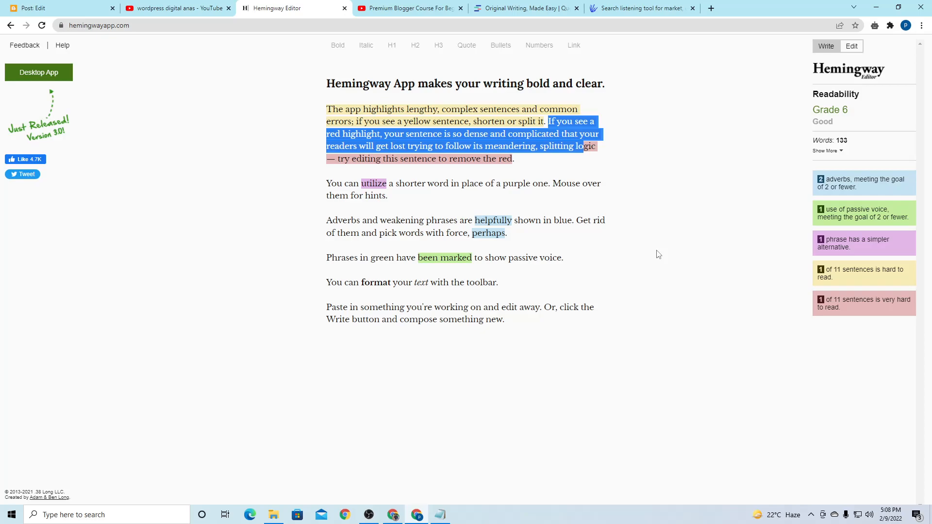
pyautogui.click(328, 85)
pyautogui.moveTo(328, 85); pyautogui.dragTo(281, 99)
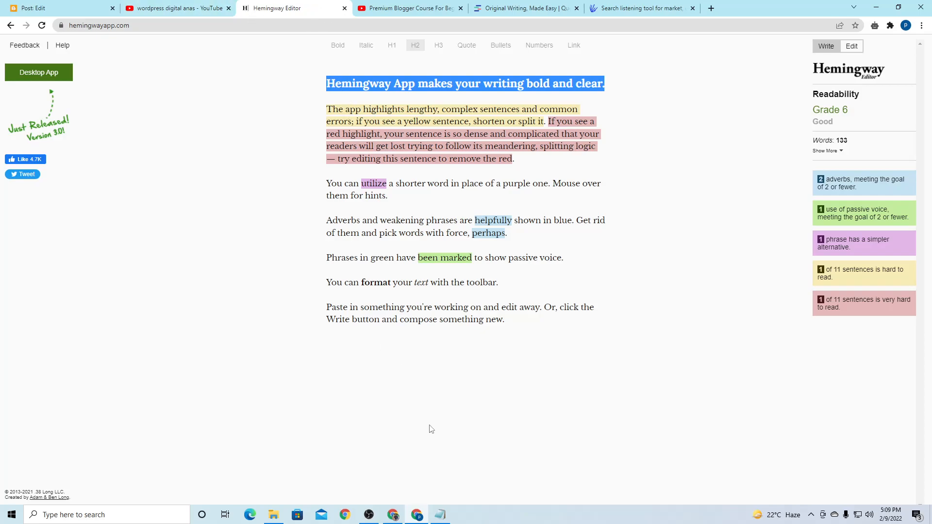
# Switch to the SEO checklist in Notepad and correct the spelling of "Title" in the H1 line
pyautogui.click(441, 516)
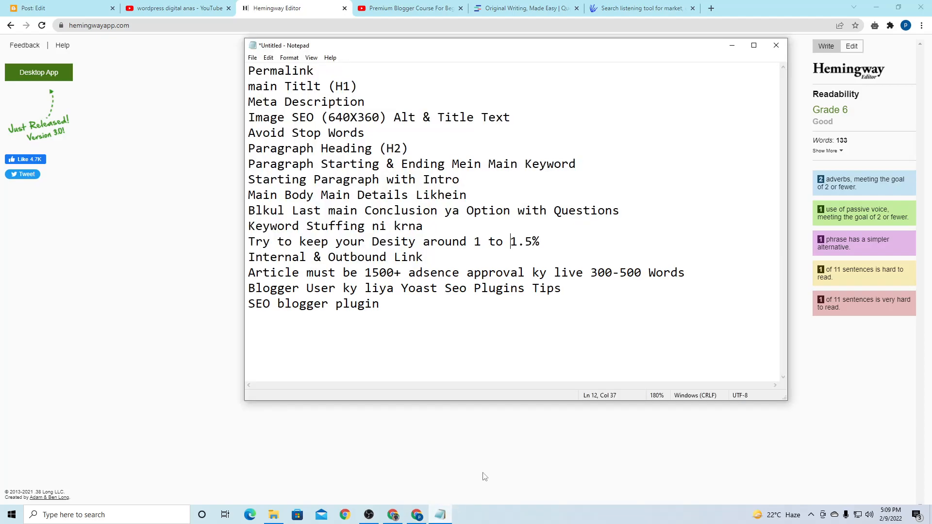
pyautogui.moveTo(248, 72); pyautogui.dragTo(391, 306)
pyautogui.click(300, 102)
pyautogui.press('BackSpace')
pyautogui.write('e')
pyautogui.click(211, 119)
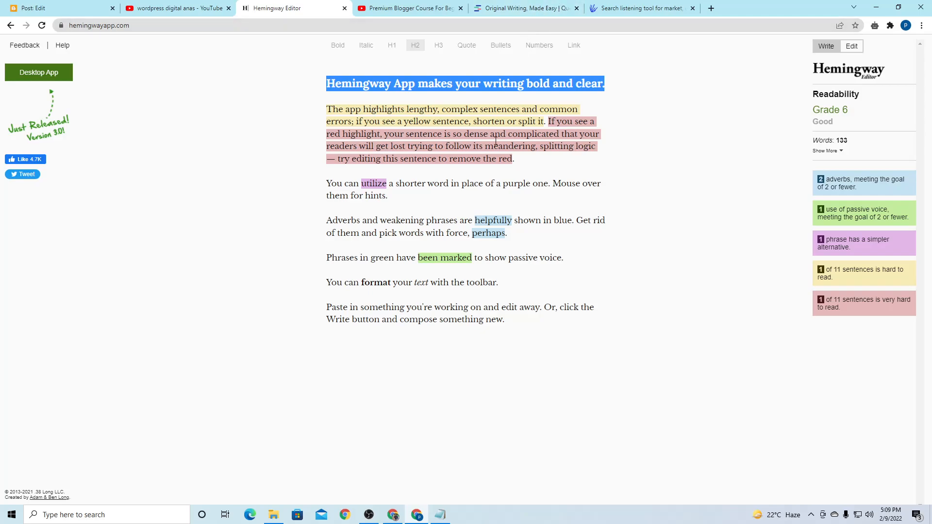
# Check the hemingwayapp.com domain name in the page's web address
pyautogui.click(117, 26)
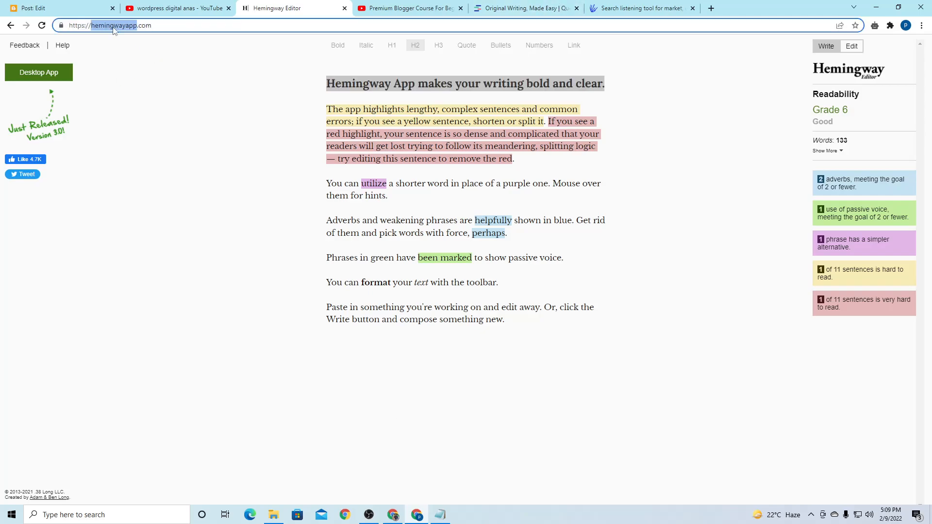
pyautogui.click(149, 105)
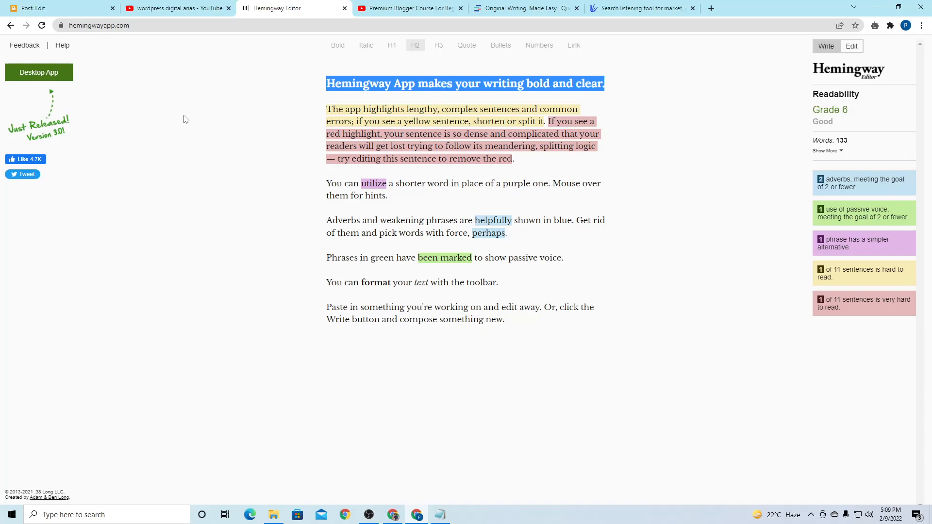
pyautogui.click(116, 26)
pyautogui.click(217, 136)
# Switch to the Quetext site, open its plagiarism checker and look over the text entry area
pyautogui.click(506, 8)
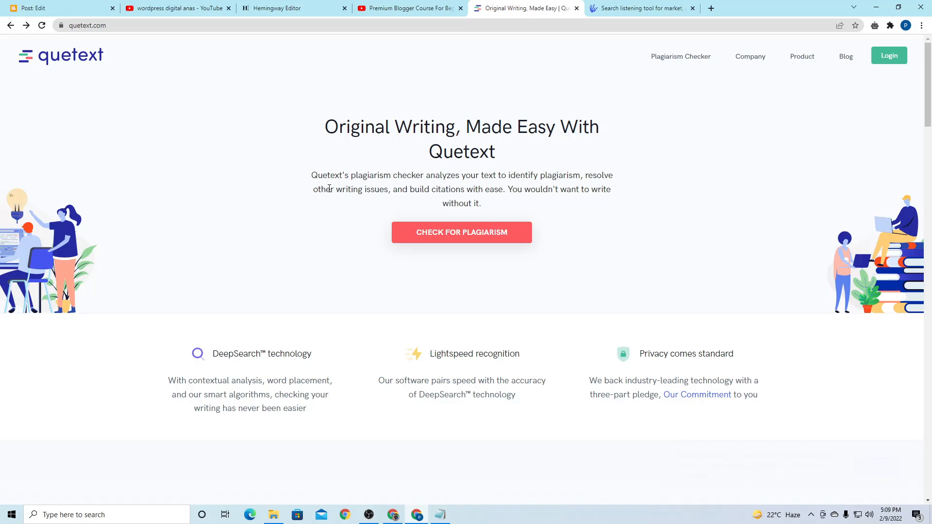
pyautogui.moveTo(298, 141); pyautogui.dragTo(593, 246)
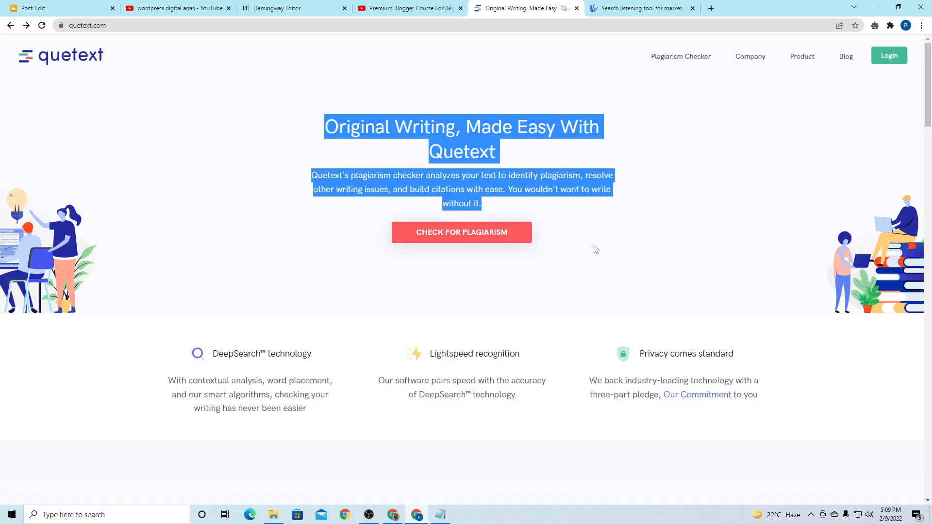
pyautogui.click(597, 253)
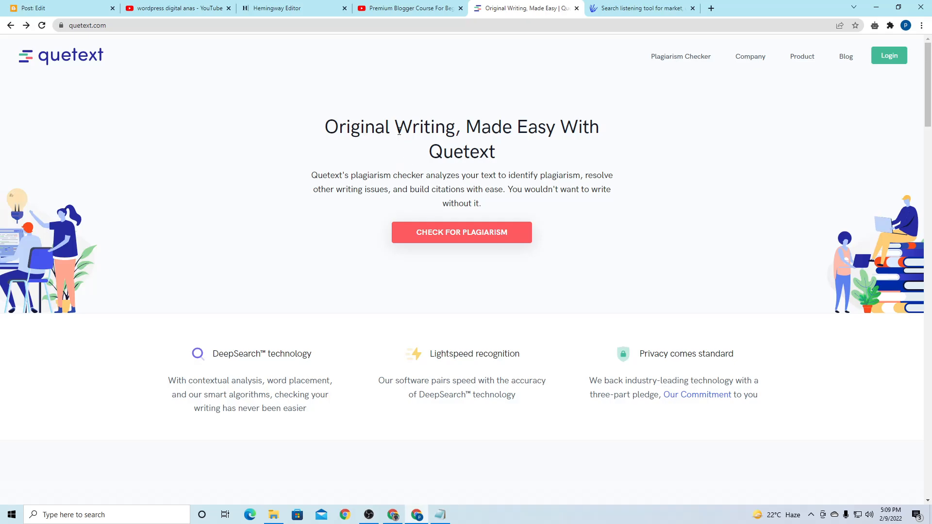
pyautogui.moveTo(337, 125); pyautogui.dragTo(465, 175)
pyautogui.click(477, 235)
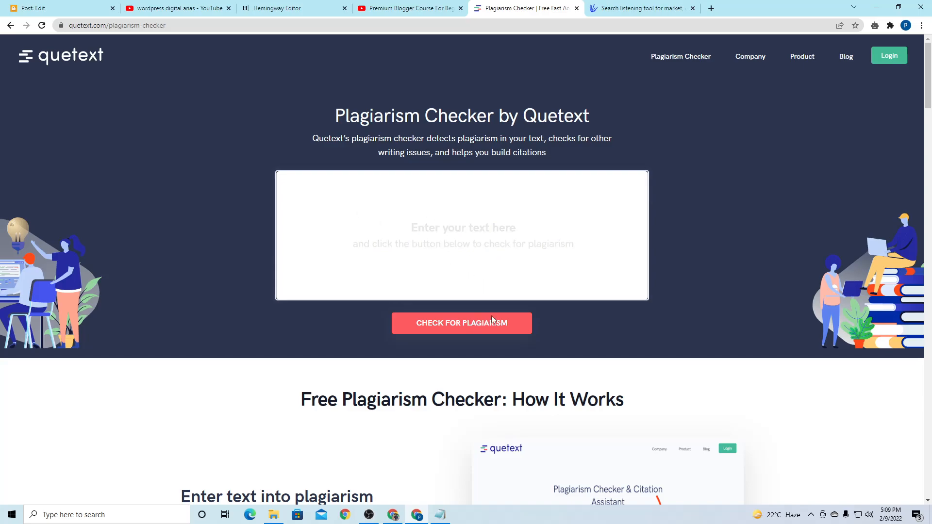
pyautogui.scroll(-3, 618, 264)
pyautogui.scroll(2, 618, 265)
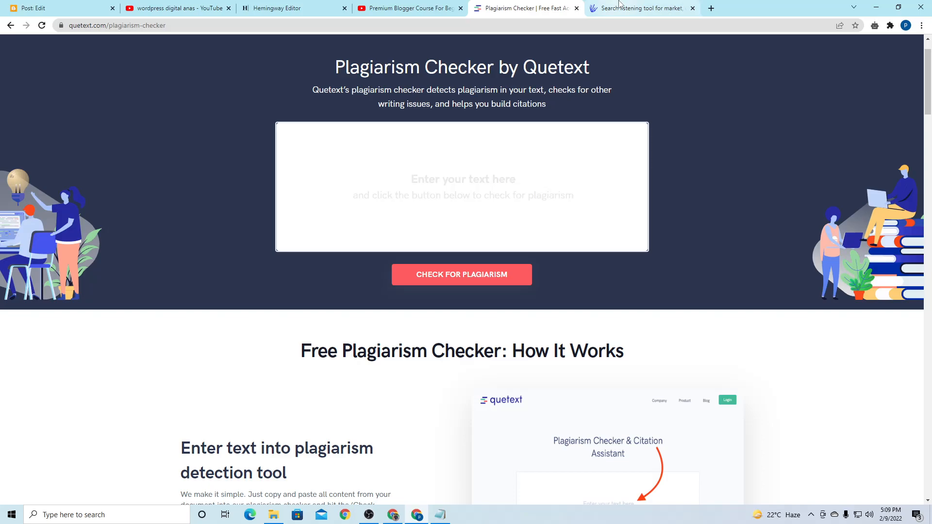
# Switch to AnswerThePublic and search for "seo(a=search engine optimization)" with the United Kingdom and English settings
pyautogui.click(619, 2)
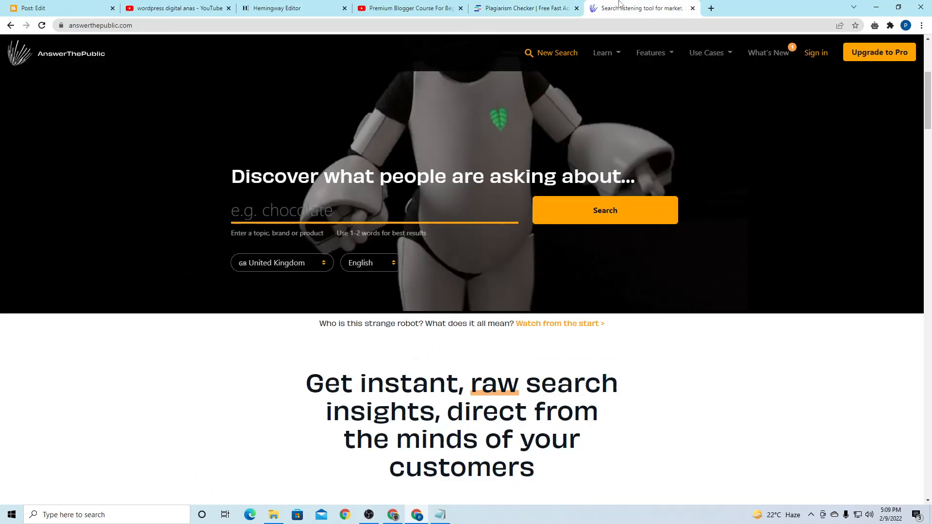
pyautogui.moveTo(43, 64); pyautogui.dragTo(105, 66)
pyautogui.click(308, 210)
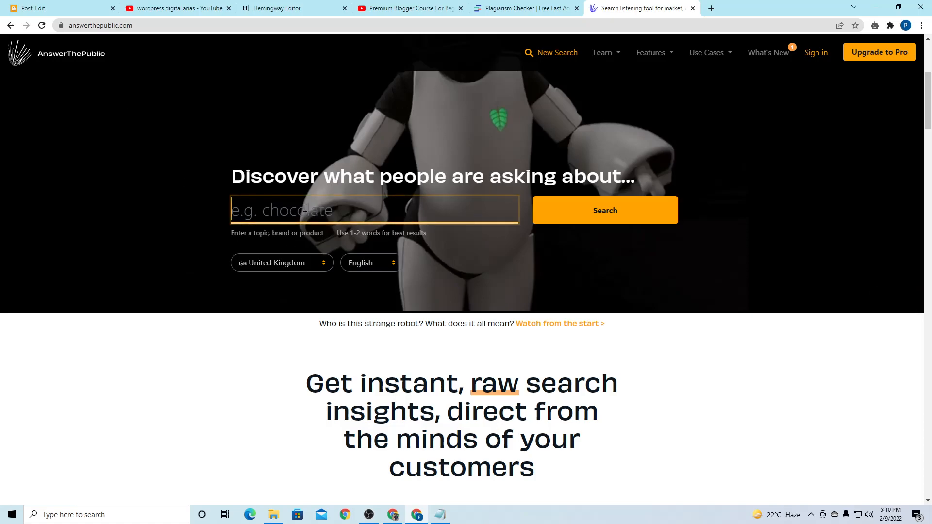
pyautogui.write('seo')
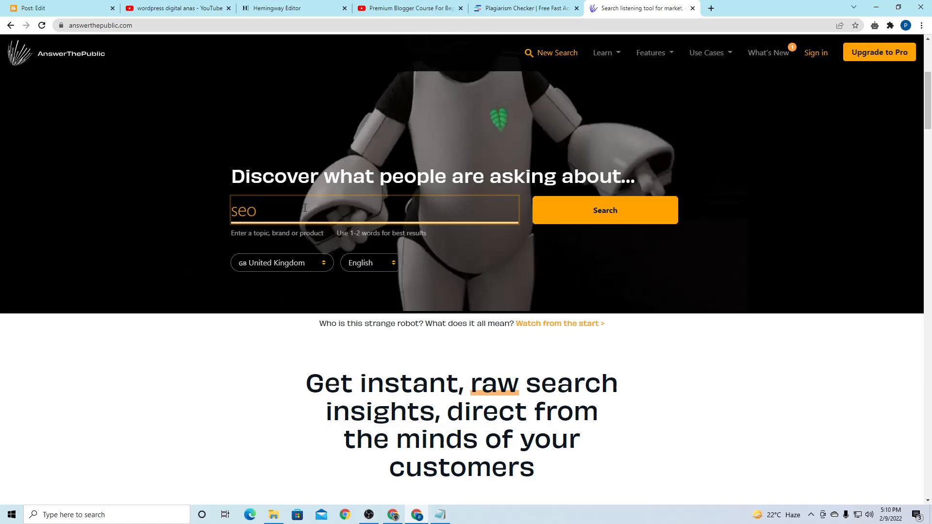
pyautogui.write('(a=search enbgine')
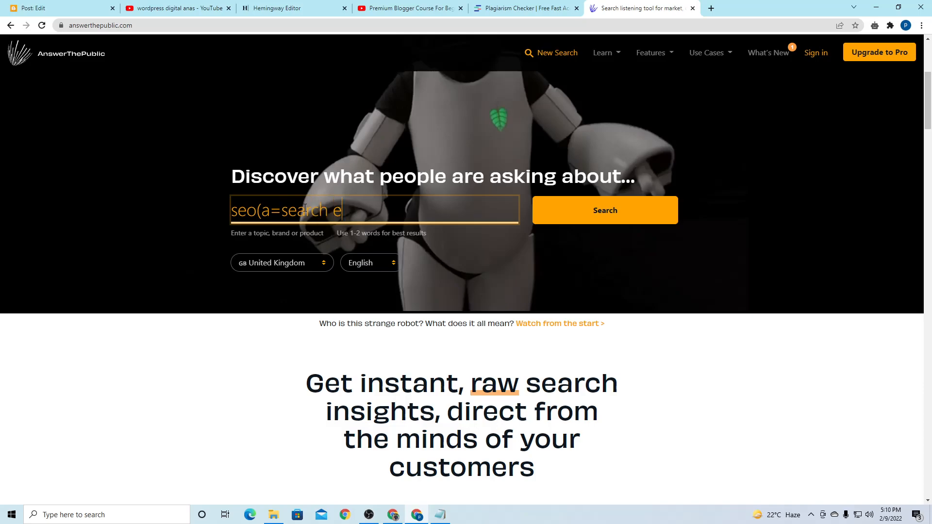
pyautogui.press('BackSpace')
pyautogui.press('BackSpace')
pyautogui.press('BackSpace')
pyautogui.press('BackSpace')
pyautogui.press('BackSpace')
pyautogui.write('gine optimiza')
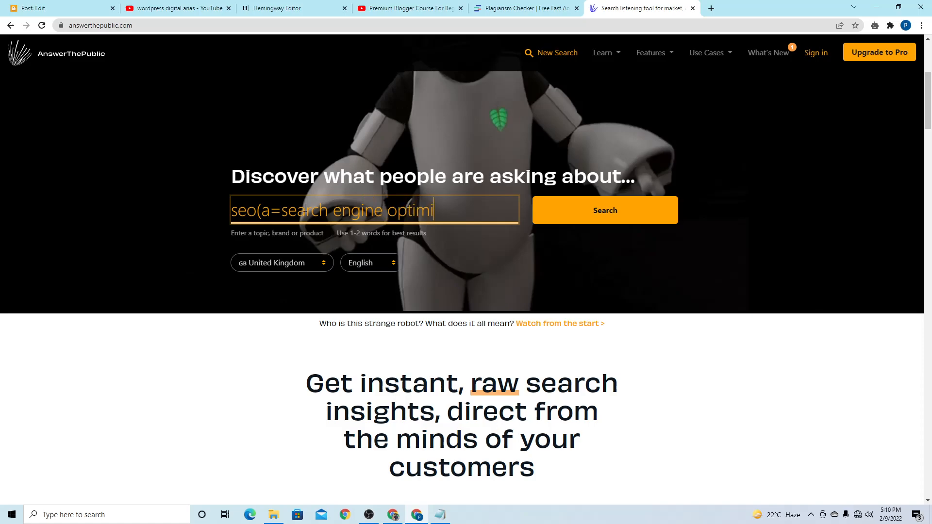
pyautogui.write('tion)')
pyautogui.press('Return')
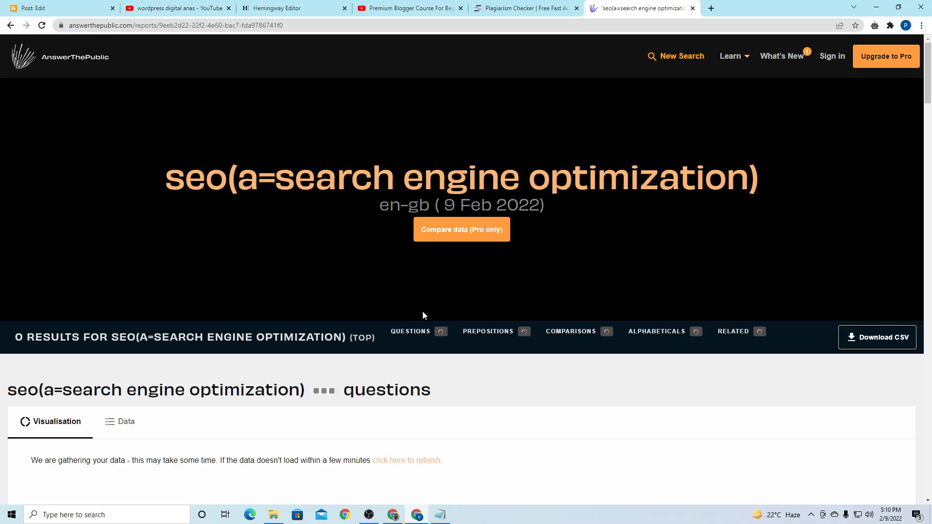
# Dismiss the beginner's email course pop-up and look over the question wheel for the searched keyword
pyautogui.scroll(-9, 422, 315)
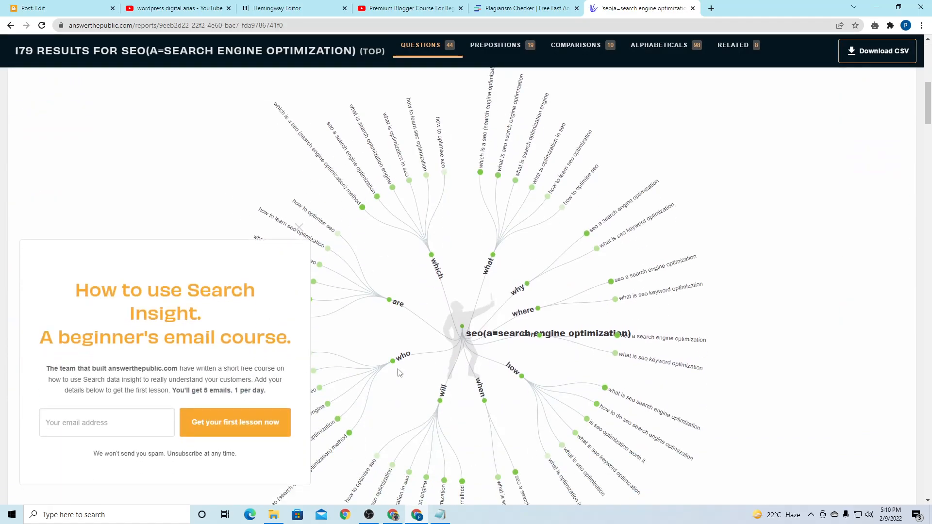
pyautogui.click(299, 227)
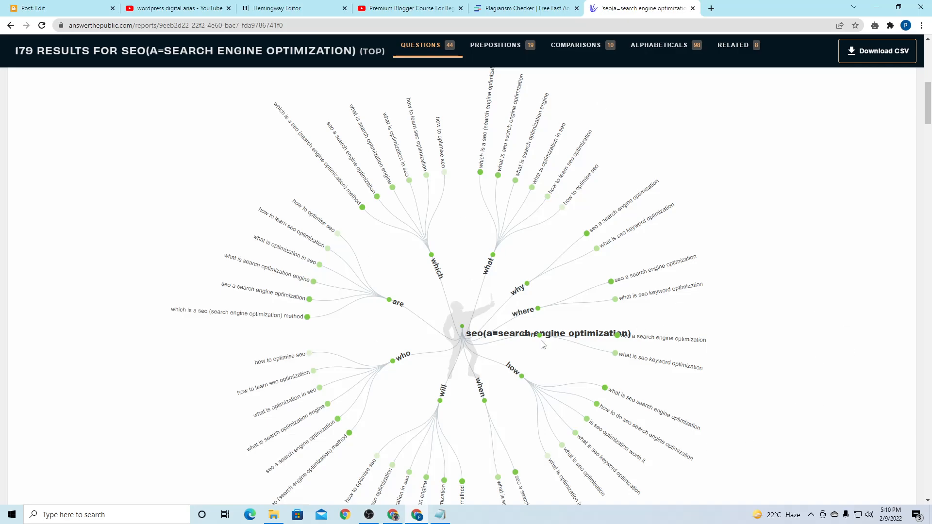
pyautogui.scroll(-2, 544, 344)
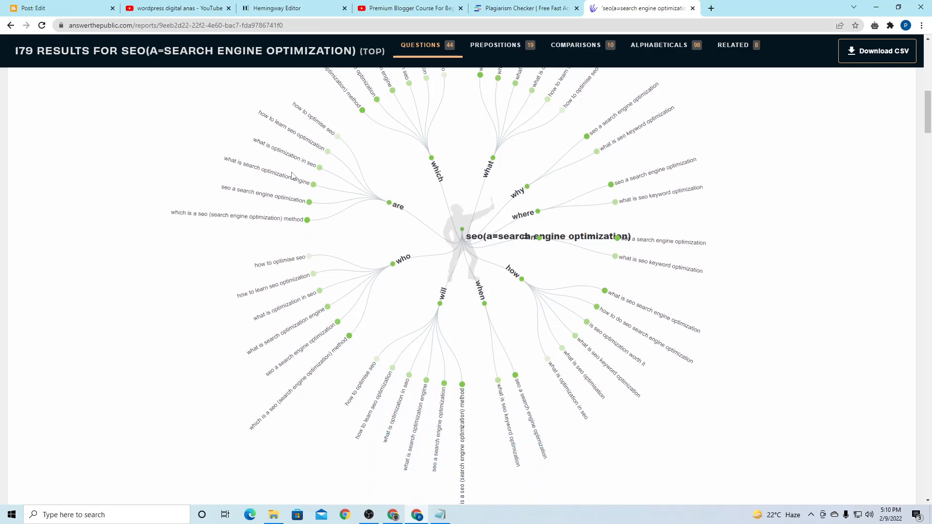
pyautogui.scroll(6, 410, 289)
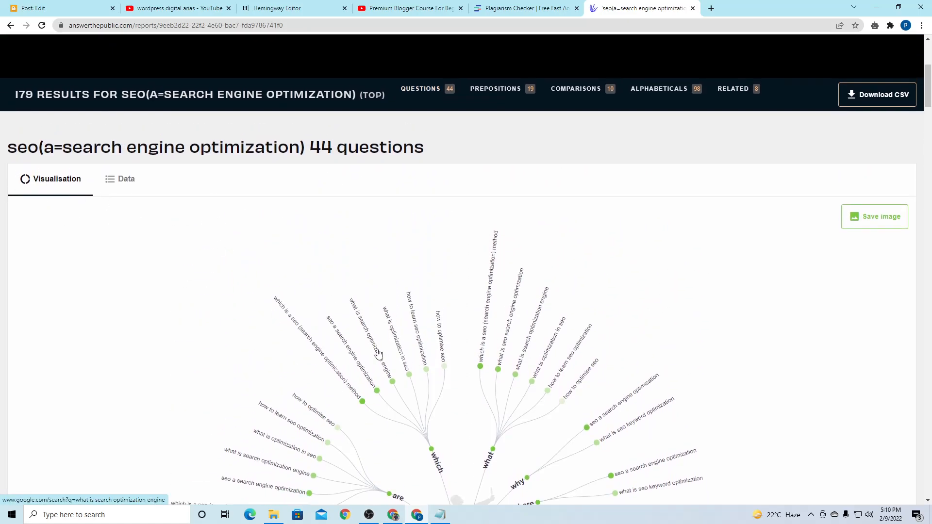
pyautogui.scroll(-3, 362, 200)
pyautogui.scroll(3, 462, 394)
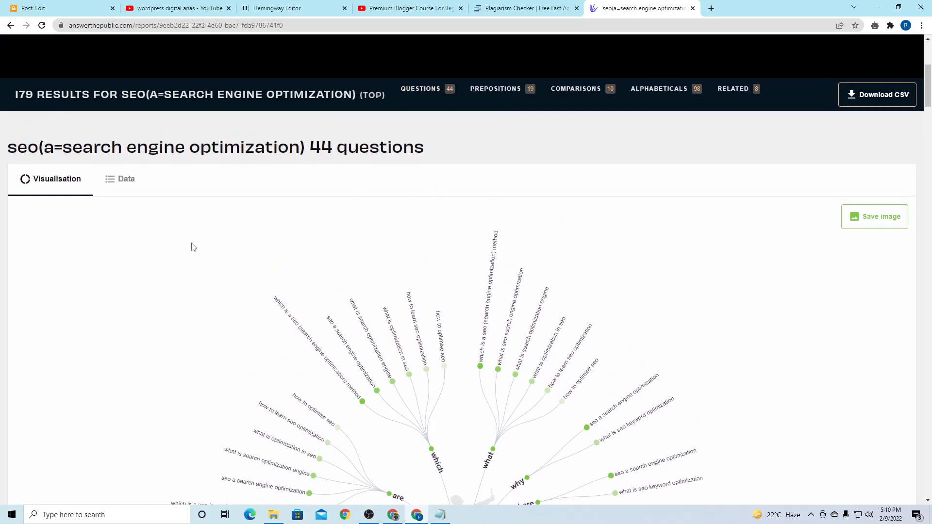
# Show the keyword questions as a data list, look through it, and return to the visualisation
pyautogui.click(125, 181)
pyautogui.scroll(-8, 199, 295)
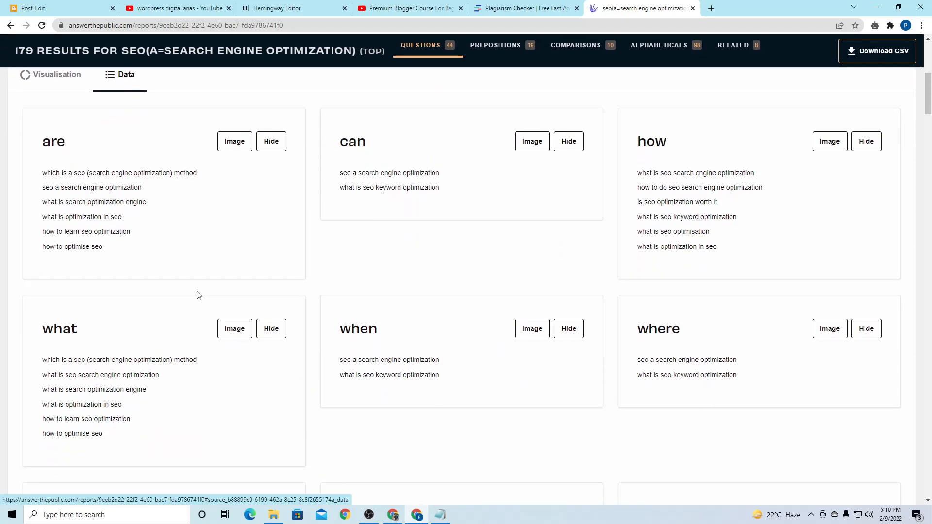
pyautogui.scroll(-5, 198, 295)
pyautogui.scroll(13, 183, 279)
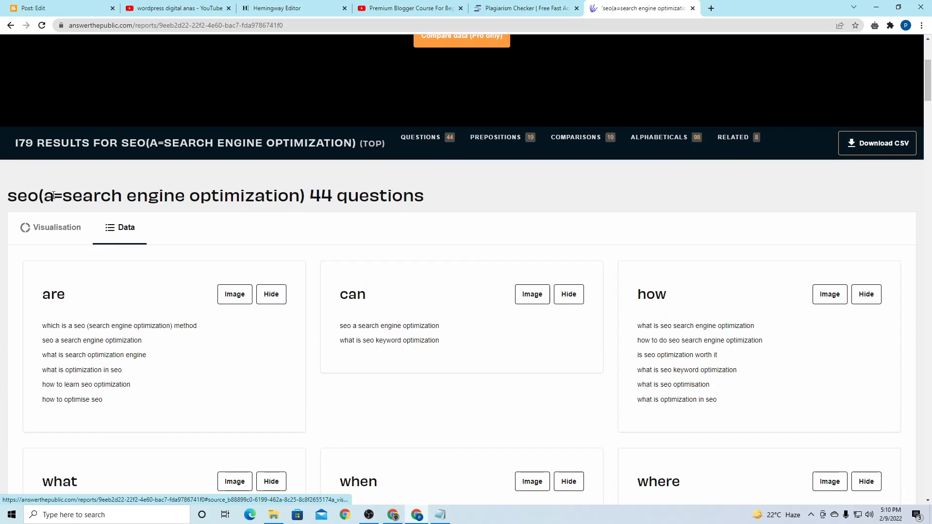
pyautogui.click(51, 228)
pyautogui.scroll(-4, 360, 217)
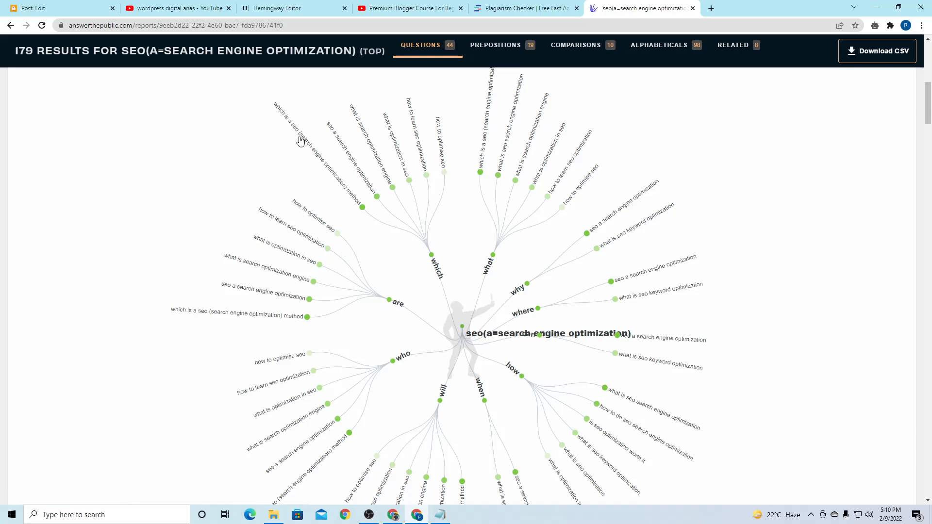
pyautogui.scroll(4, 150, 192)
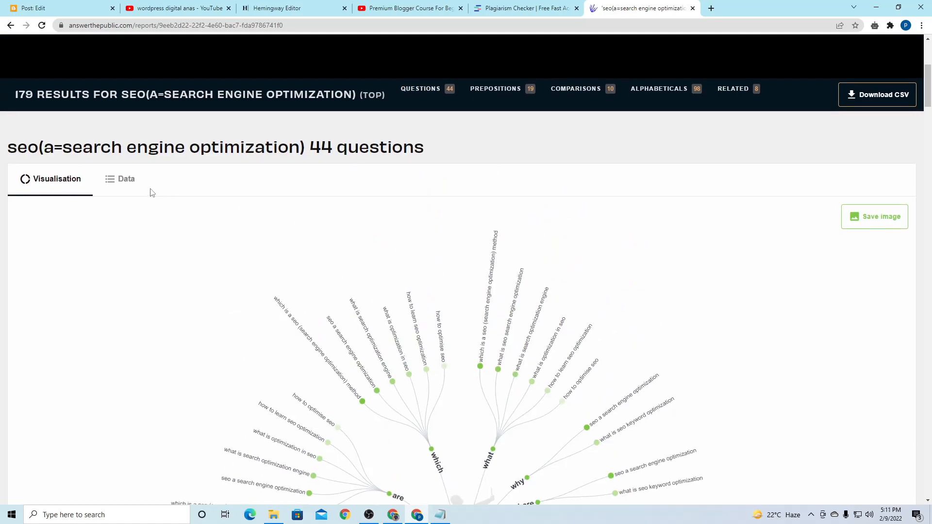
# Show the keyword questions as a data list again and read through the groups from "are" to "will"
pyautogui.click(127, 181)
pyautogui.scroll(-4, 141, 239)
pyautogui.moveTo(30, 88); pyautogui.dragTo(229, 93)
pyautogui.click(408, 190)
pyautogui.scroll(-1, 388, 225)
pyautogui.scroll(-3, 387, 225)
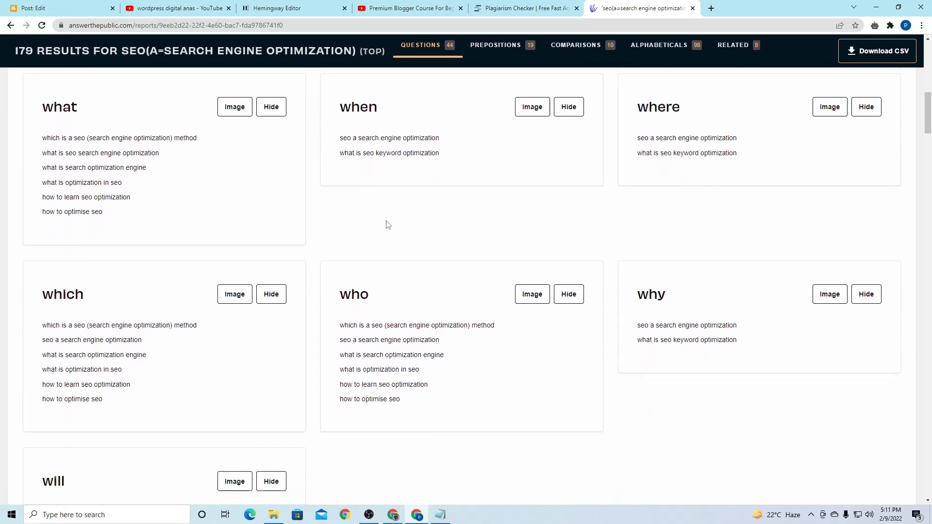
pyautogui.scroll(-4, 387, 223)
pyautogui.scroll(7, 387, 223)
pyautogui.scroll(6, 401, 238)
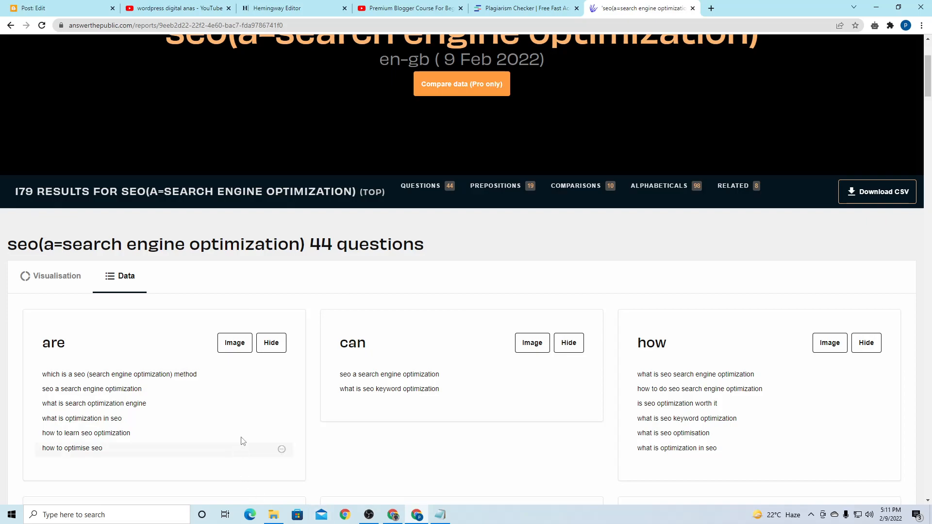
# Show the prepositions section as a data list and examine the first suggestion in the "is" group
pyautogui.scroll(-3, 265, 432)
pyautogui.scroll(-14, 265, 432)
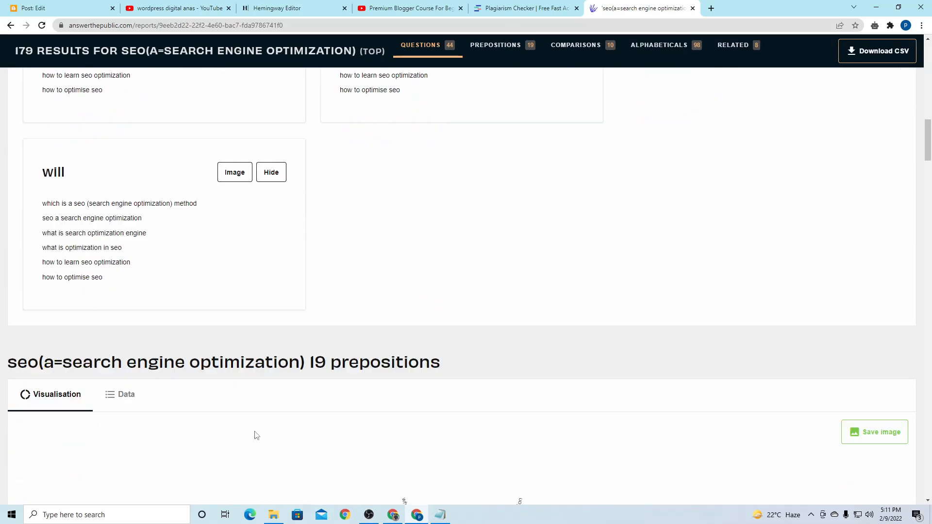
pyautogui.scroll(-1, 256, 438)
pyautogui.scroll(14, 256, 438)
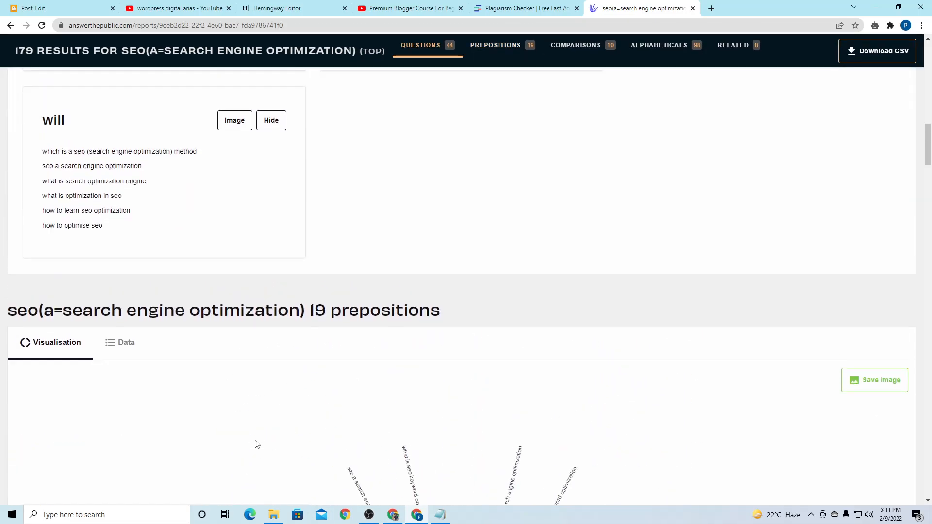
pyautogui.scroll(-8, 256, 444)
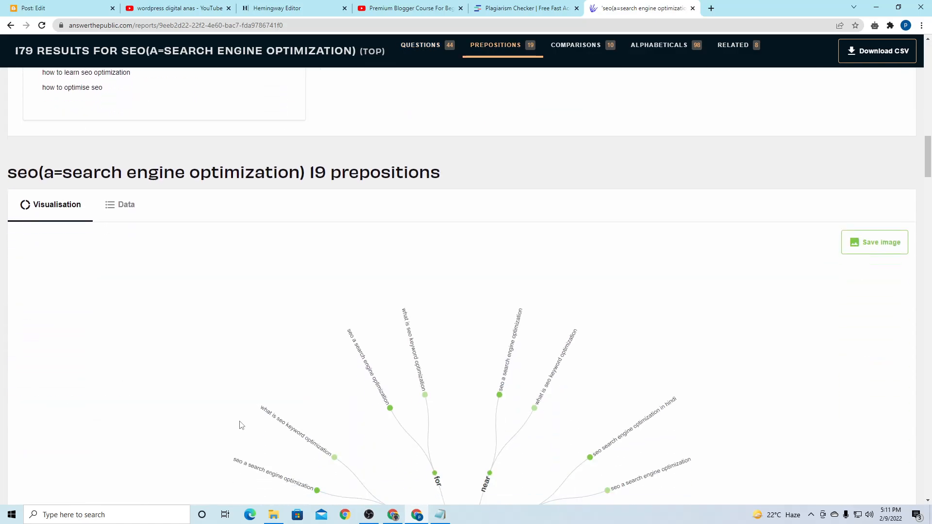
pyautogui.click(108, 216)
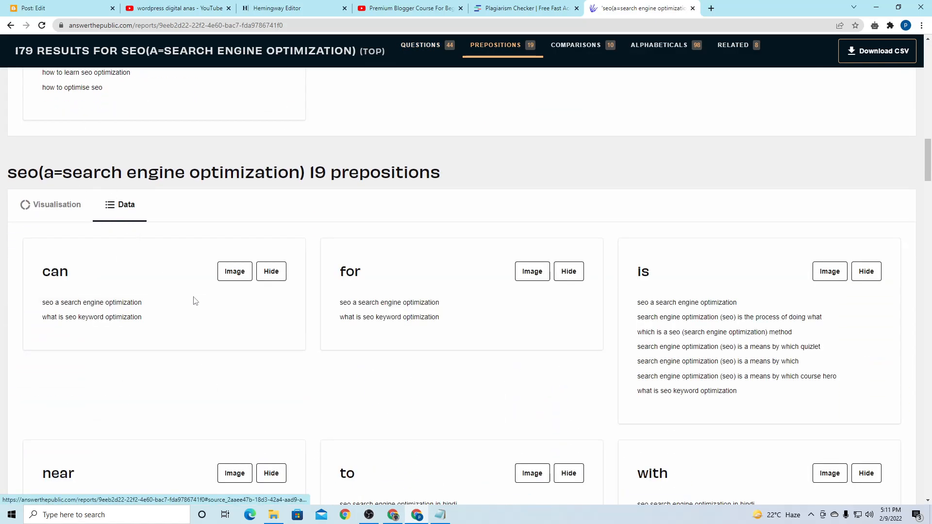
pyautogui.moveTo(636, 304); pyautogui.dragTo(726, 304)
pyautogui.click(692, 141)
# Go back to the questions list and examine the first two suggestions in the "are" group
pyautogui.scroll(13, 529, 265)
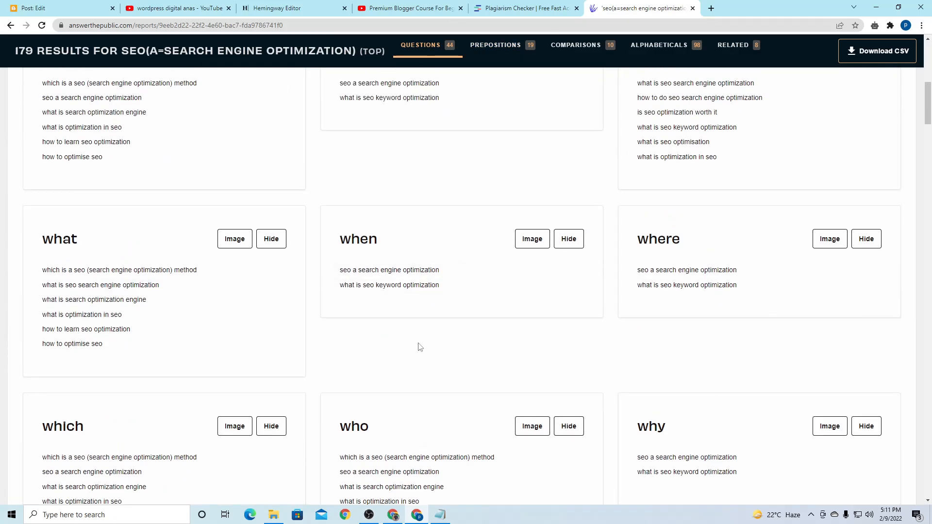
pyautogui.scroll(3, 119, 216)
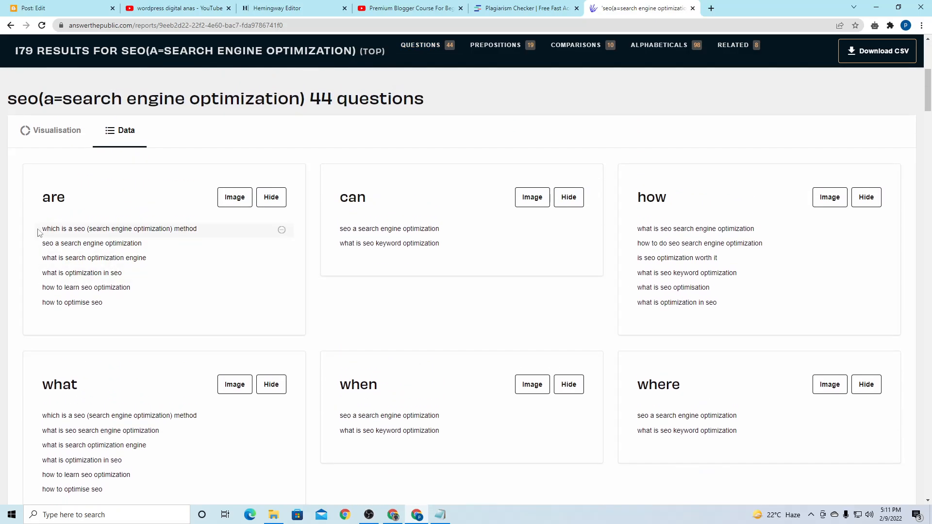
pyautogui.moveTo(37, 230); pyautogui.dragTo(202, 231)
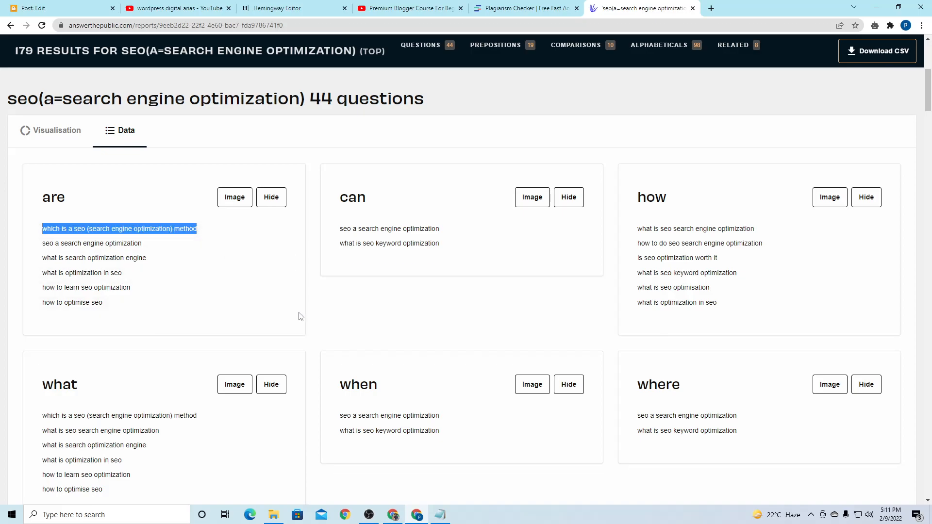
pyautogui.click(402, 359)
pyautogui.moveTo(37, 251); pyautogui.dragTo(198, 254)
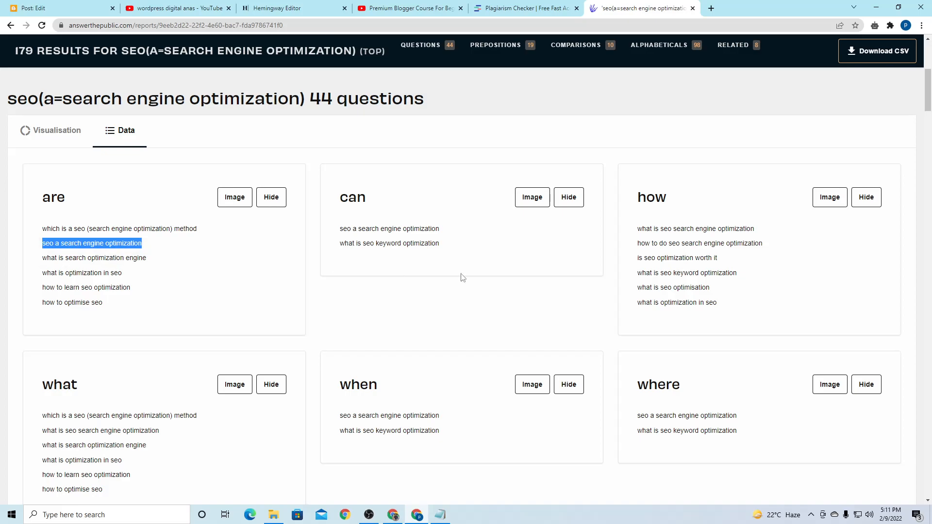
# Examine both keyword suggestions in the "can" group of the questions list
pyautogui.click(342, 227)
pyautogui.moveTo(341, 227); pyautogui.dragTo(459, 230)
pyautogui.click(454, 309)
pyautogui.moveTo(360, 243); pyautogui.dragTo(461, 254)
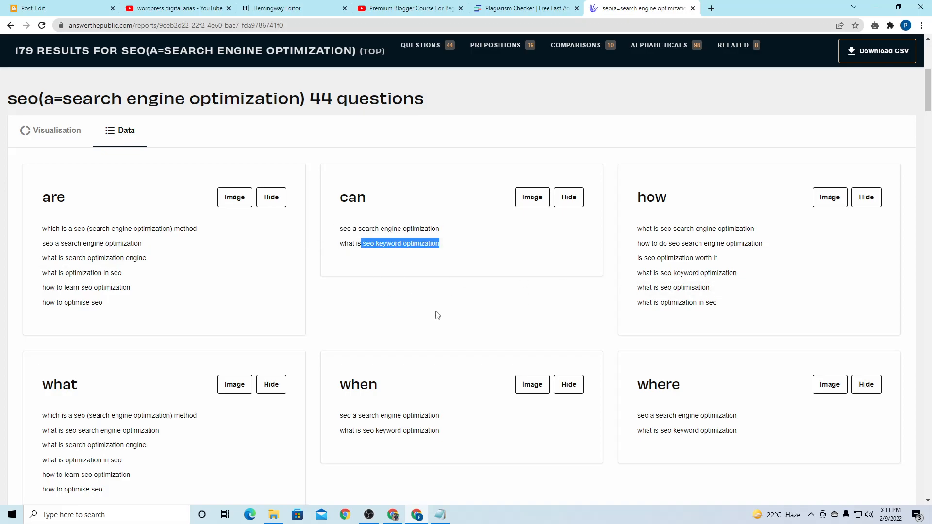
pyautogui.click(439, 315)
pyautogui.moveTo(343, 228); pyautogui.dragTo(441, 239)
pyautogui.click(395, 287)
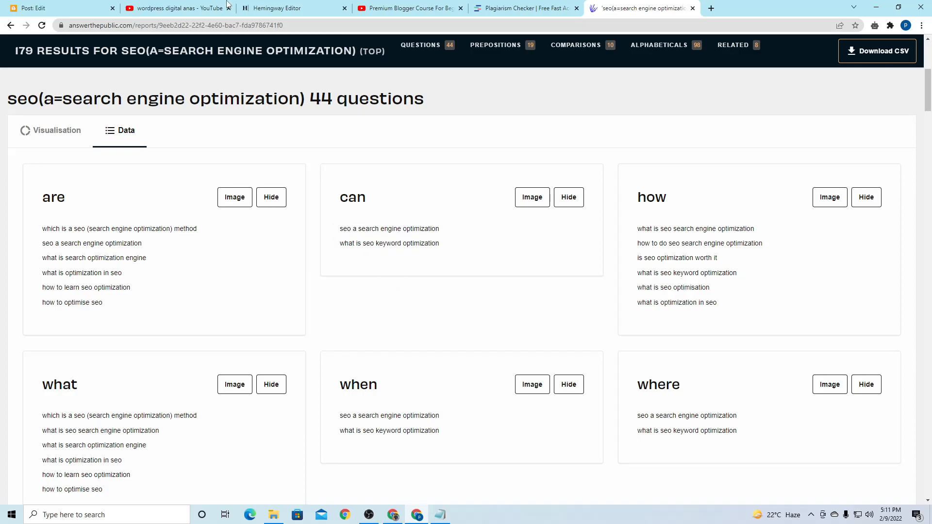
# Switch to the Blogger post editor and enter the post title "SEO (Search Engine Optimization) Benfits,"
pyautogui.click(161, 8)
pyautogui.click(39, 6)
pyautogui.click(162, 91)
pyautogui.write('SEO (Search Engine Optimization')
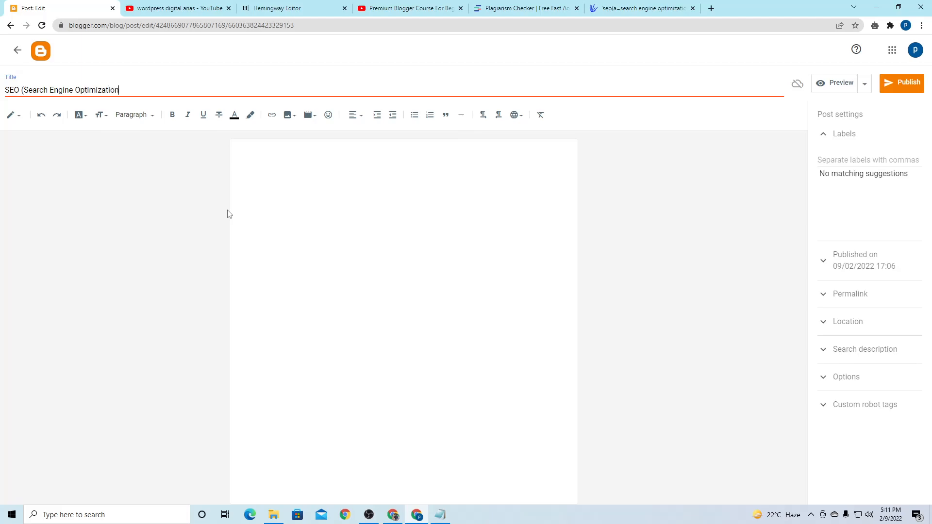
pyautogui.write(')')
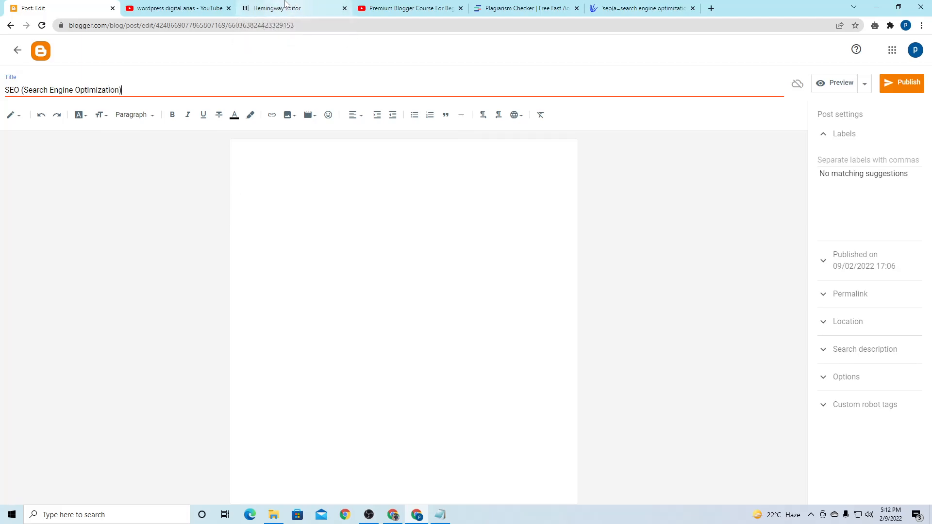
pyautogui.moveTo(23, 91); pyautogui.dragTo(4, 91)
pyautogui.click(141, 92)
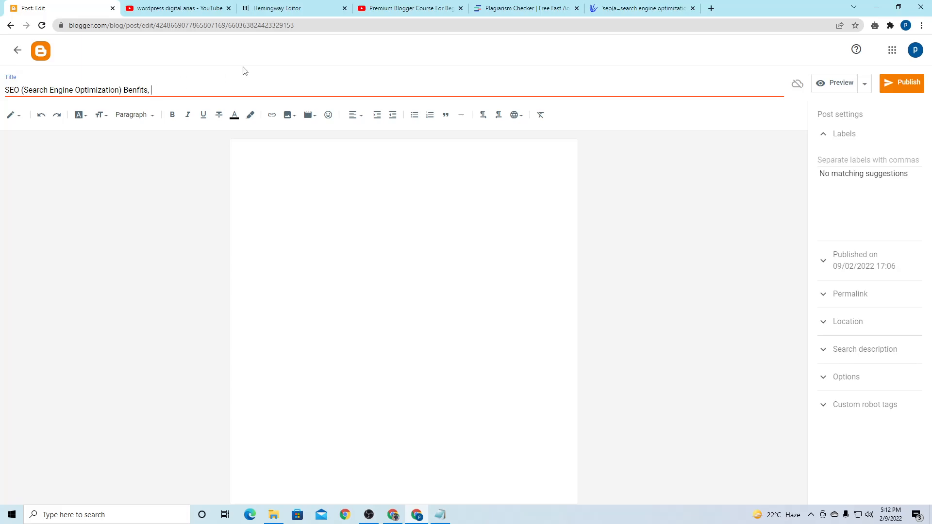
# Return to the AnswerThePublic questions list and look through the suggestions for more keywords for the title
pyautogui.click(641, 8)
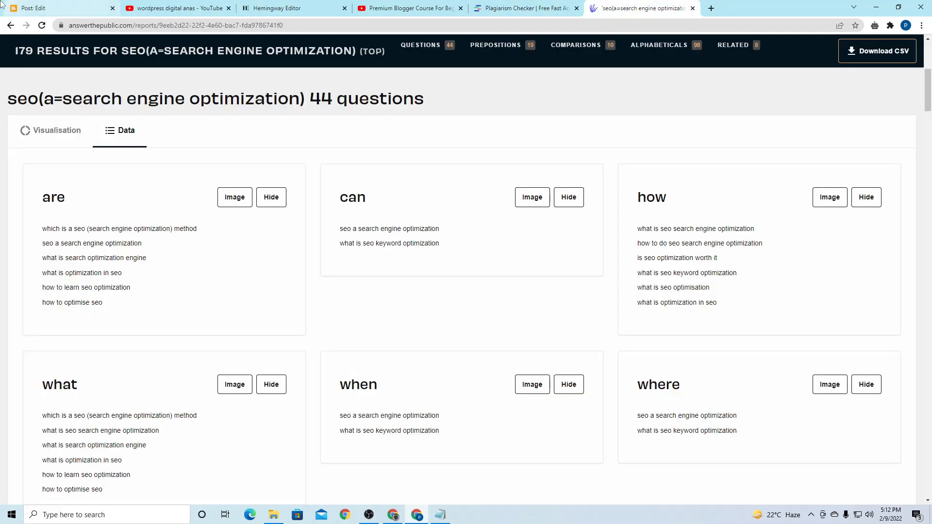
pyautogui.moveTo(49, 244); pyautogui.dragTo(130, 259)
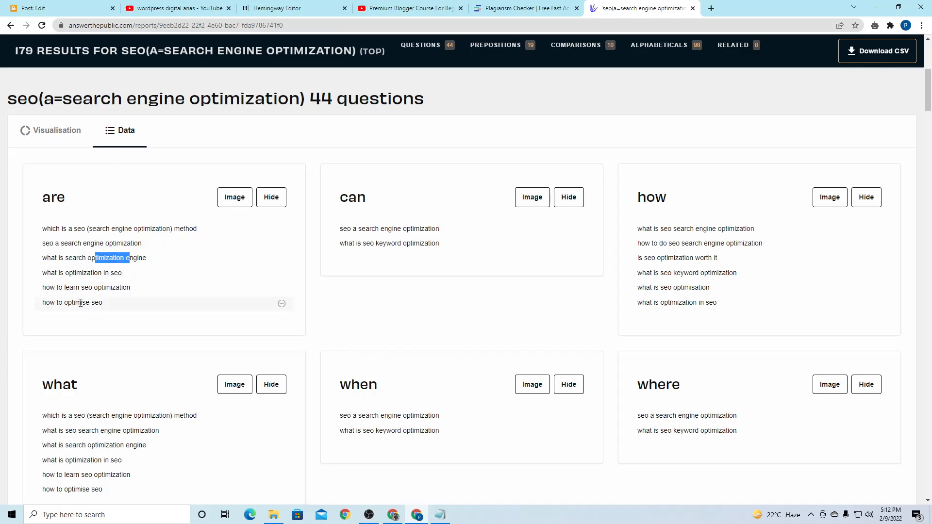
pyautogui.scroll(-3, 112, 382)
pyautogui.moveTo(377, 285); pyautogui.dragTo(445, 298)
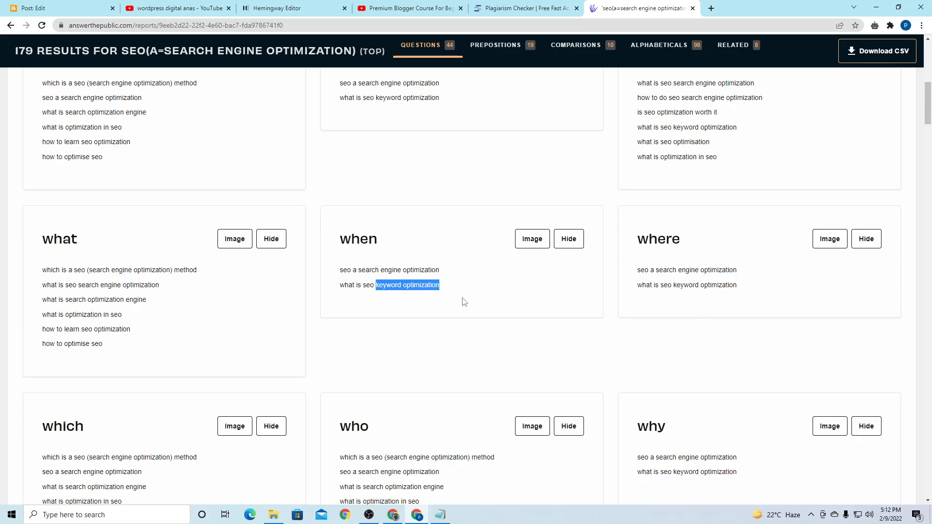
pyautogui.scroll(-4, 714, 291)
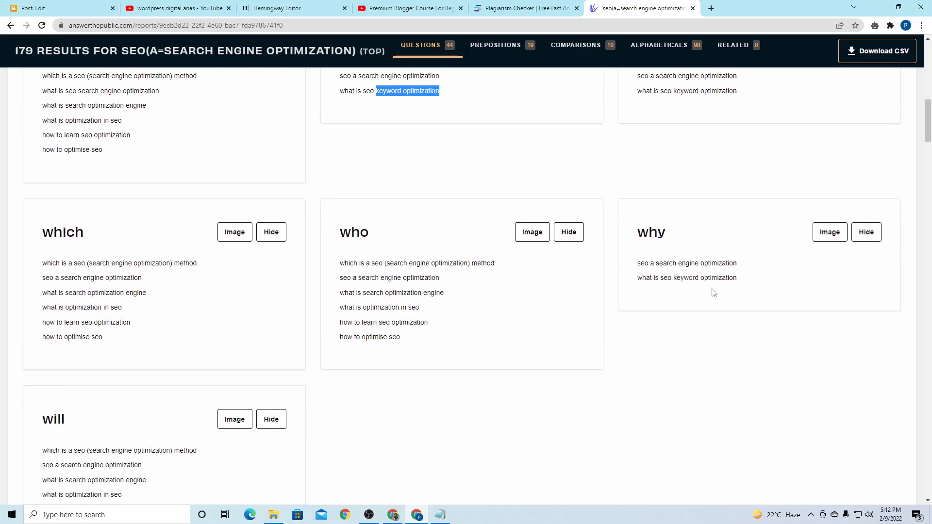
# Return to the Blogger post editor and append "Determination" to the end of the post title
pyautogui.click(434, 6)
pyautogui.click(180, 7)
pyautogui.click(34, 8)
pyautogui.click(159, 90)
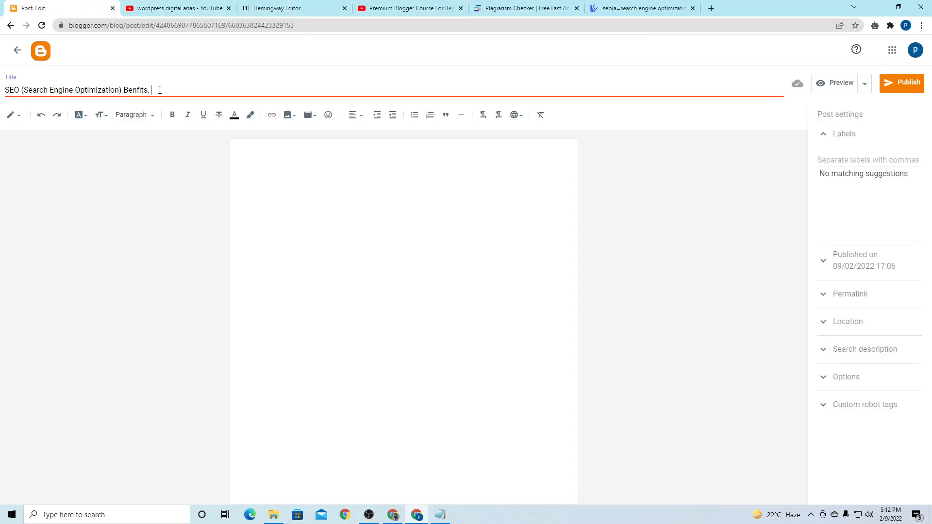
pyautogui.write('Determination')
# Insert "What is" at the beginning of the post title
pyautogui.moveTo(6, 90); pyautogui.dragTo(85, 222)
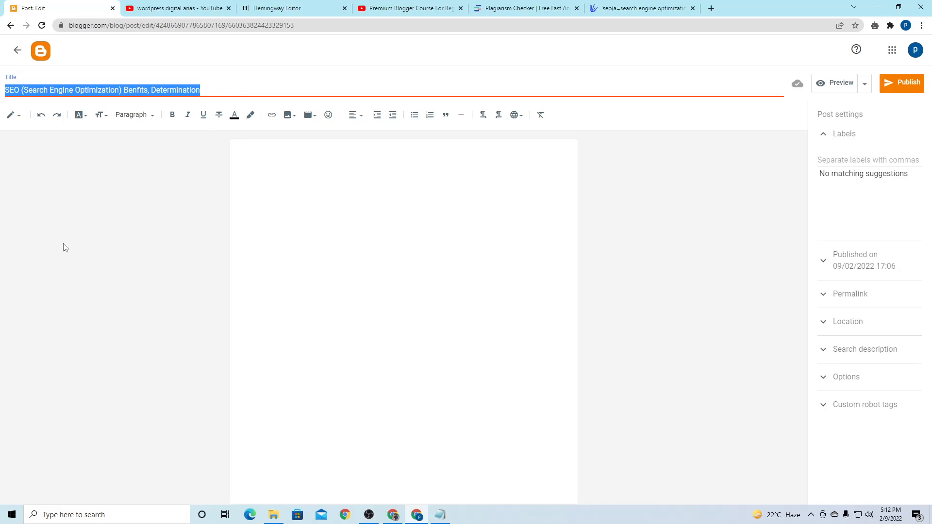
pyautogui.click(68, 249)
pyautogui.tripleClick(218, 92)
pyautogui.click(125, 90)
pyautogui.tripleClick(126, 90)
pyautogui.click(128, 91)
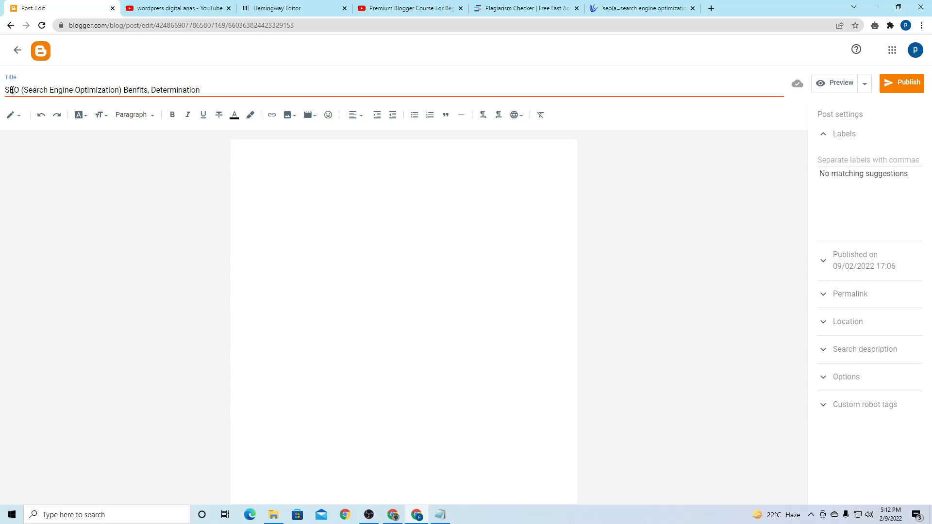
pyautogui.write('What ')
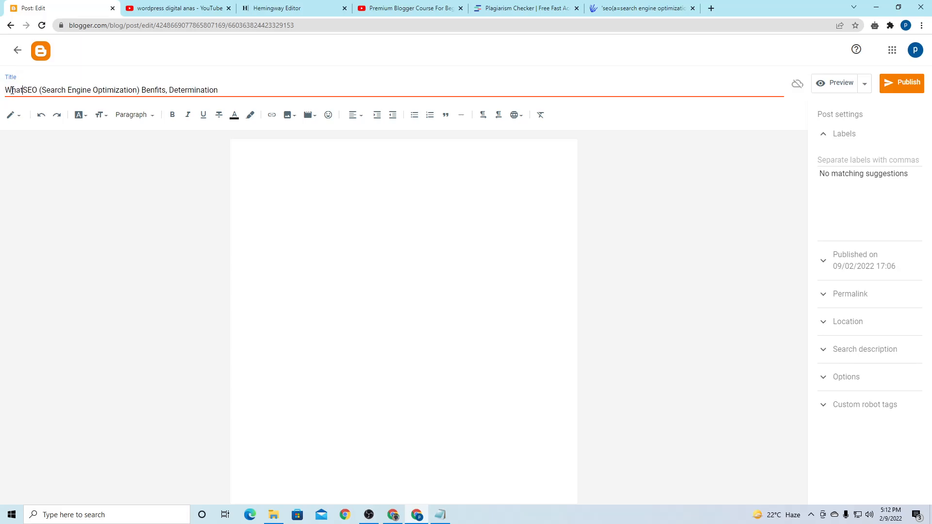
pyautogui.write('is')
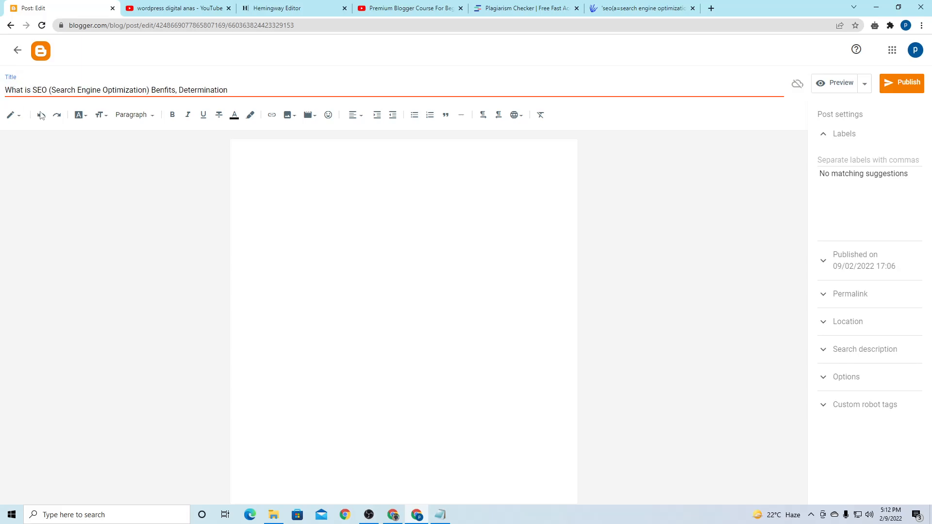
# Replace "Benfits, Determination" at the end of the post title with "Explaination"
pyautogui.moveTo(153, 89); pyautogui.dragTo(254, 87)
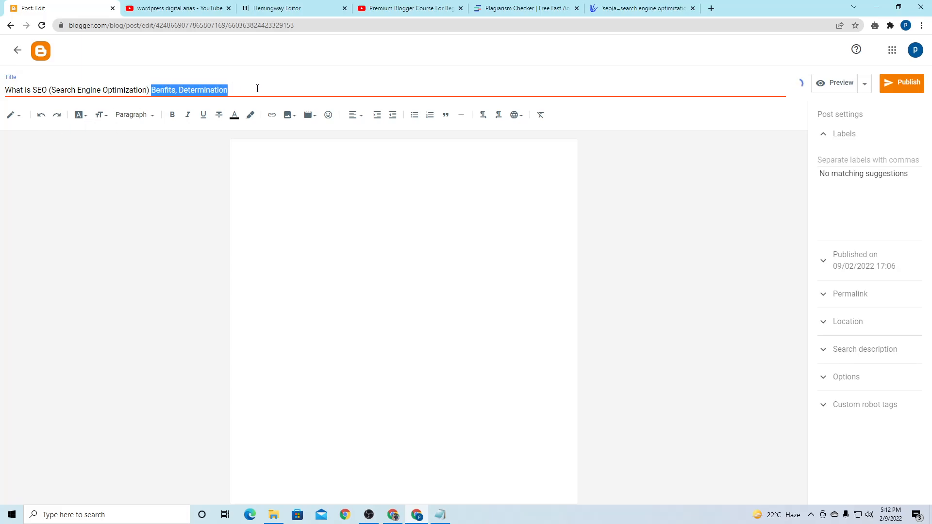
pyautogui.press('BackSpace')
pyautogui.write('E')
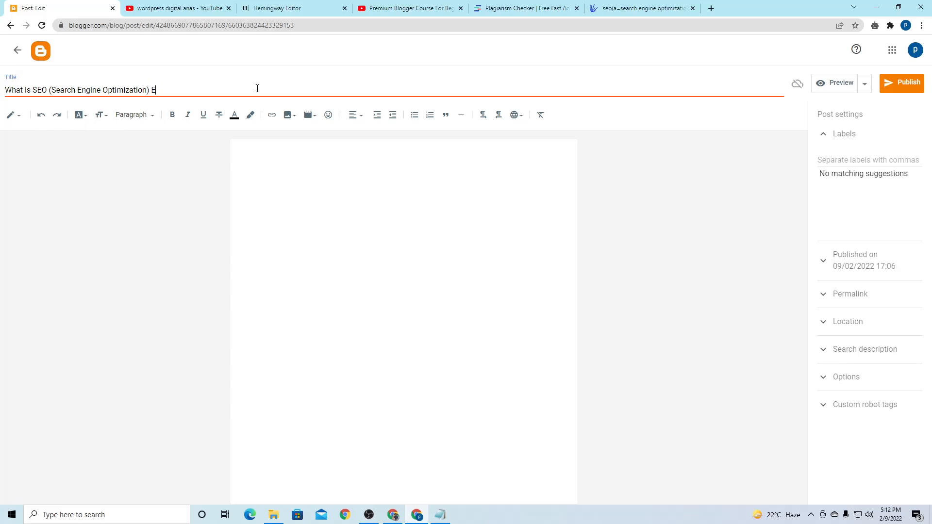
pyautogui.write('xplaination')
pyautogui.click(306, 223)
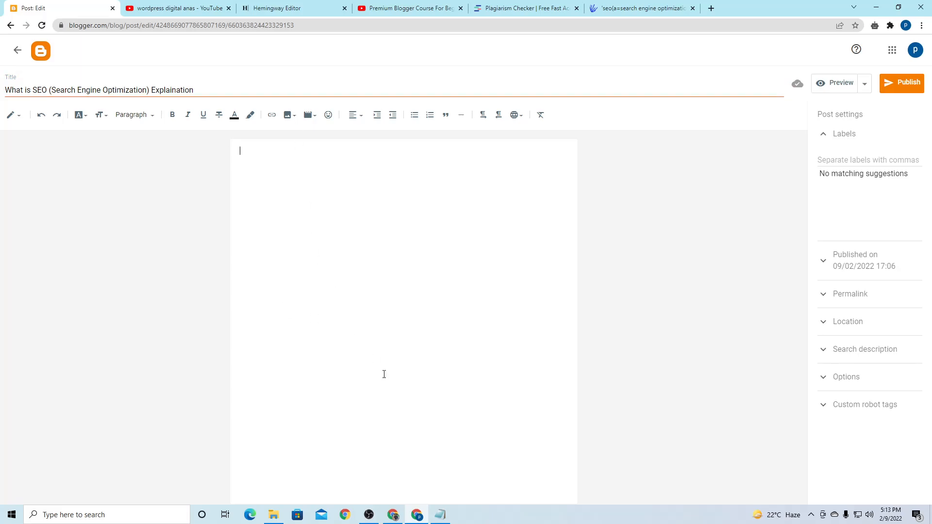
# Check the SEO checklist in Notepad, then enter "Introduction" as the first line of the Blogger post body
pyautogui.click(441, 515)
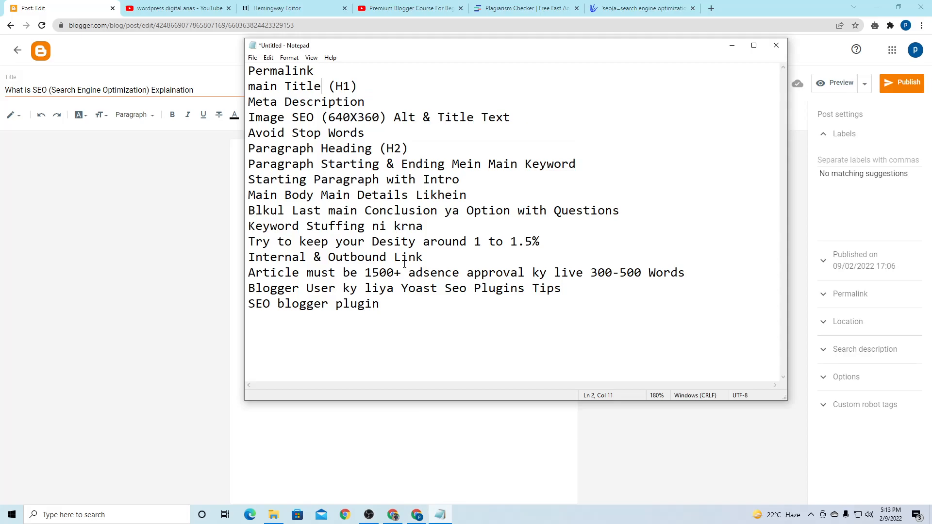
pyautogui.click(143, 281)
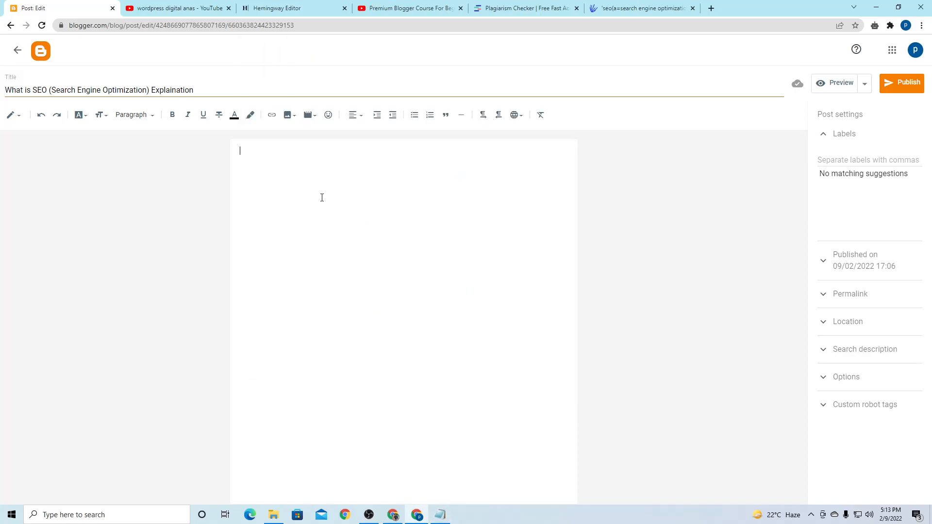
pyautogui.write('I')
pyautogui.write('trd')
pyautogui.write('oduction')
# Make the "Introduction" line bold and give it the Heading style
pyautogui.moveTo(283, 151); pyautogui.dragTo(235, 151)
pyautogui.click(173, 116)
pyautogui.click(152, 113)
pyautogui.click(170, 157)
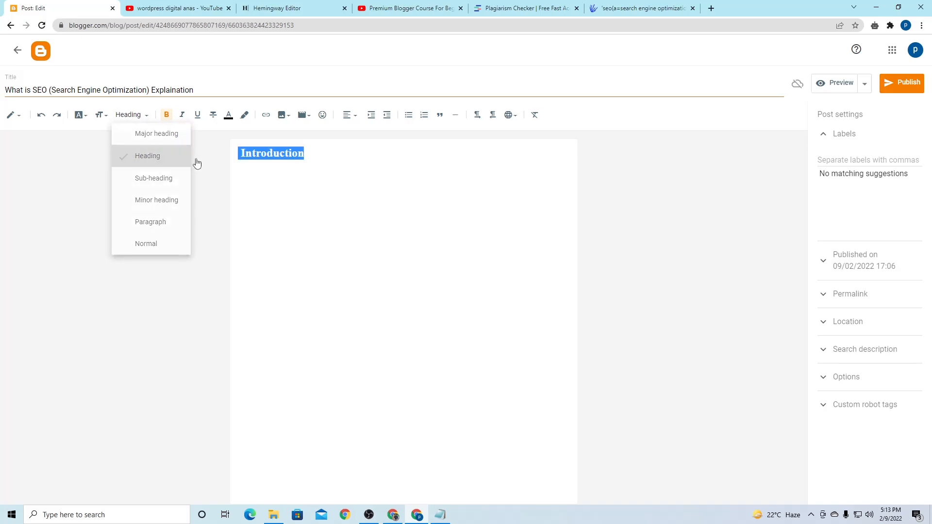
pyautogui.click(298, 166)
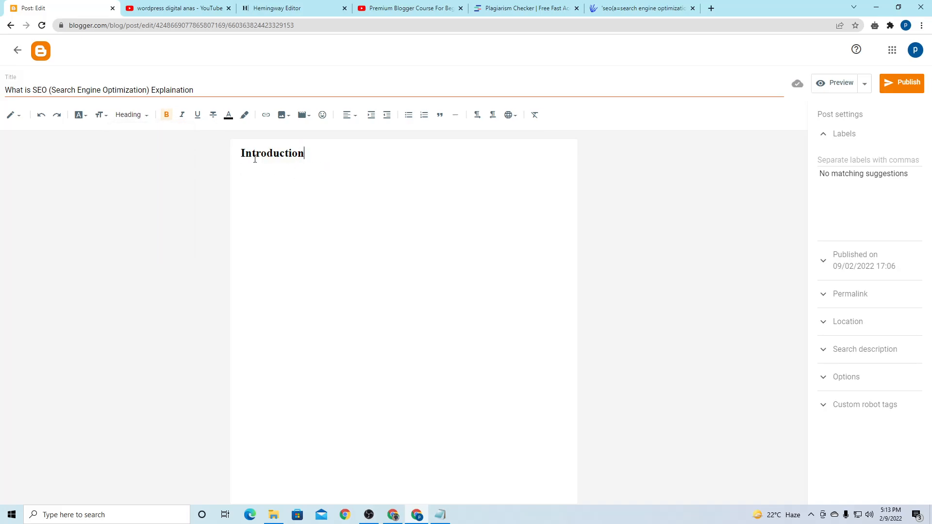
pyautogui.moveTo(241, 154); pyautogui.dragTo(320, 164)
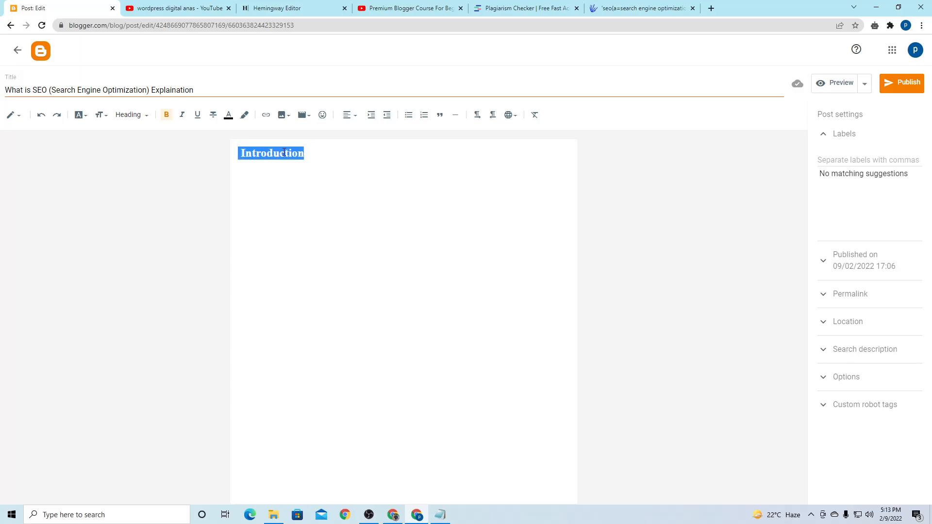
pyautogui.click(323, 178)
# Add the line "300-400" below the Introduction heading and insert an empty line between them
pyautogui.press('Return')
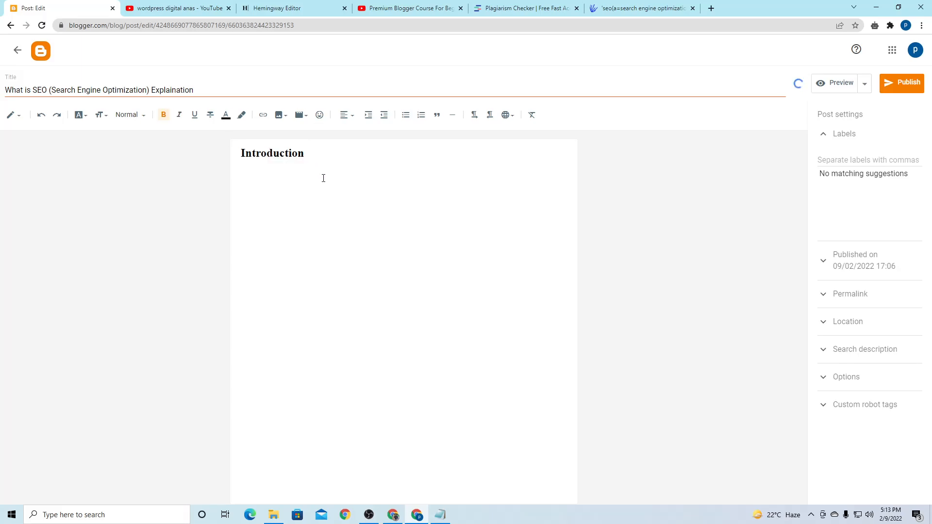
pyautogui.write('300-400')
pyautogui.click(322, 158)
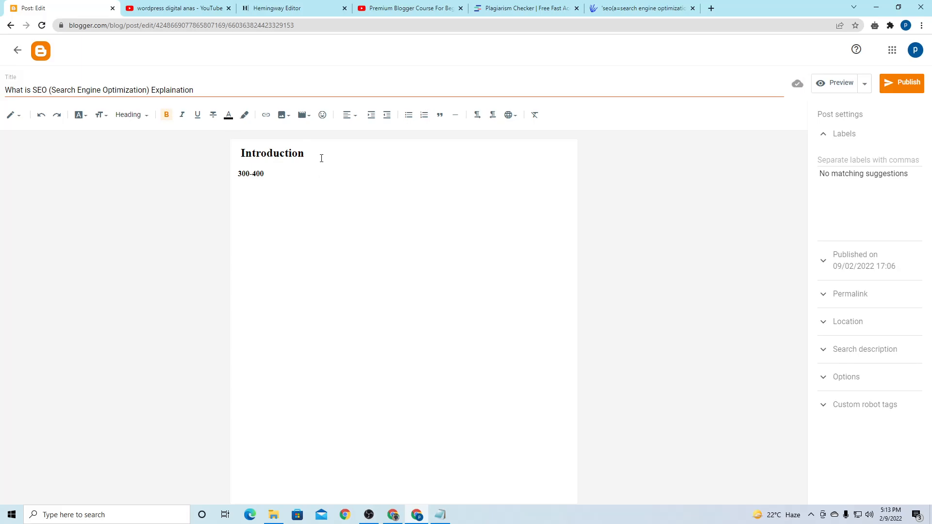
pyautogui.press('Return')
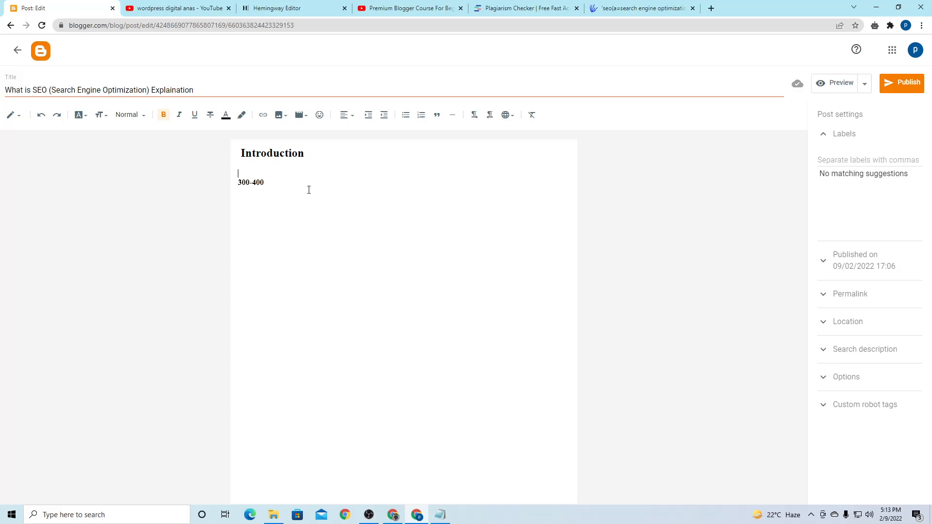
# Copy "SEO (Search Engine Optimization)" from the title to the empty line under the heading and continue it with "is the"
pyautogui.moveTo(34, 91); pyautogui.dragTo(149, 90)
pyautogui.hotkey('ctrl', 'c')
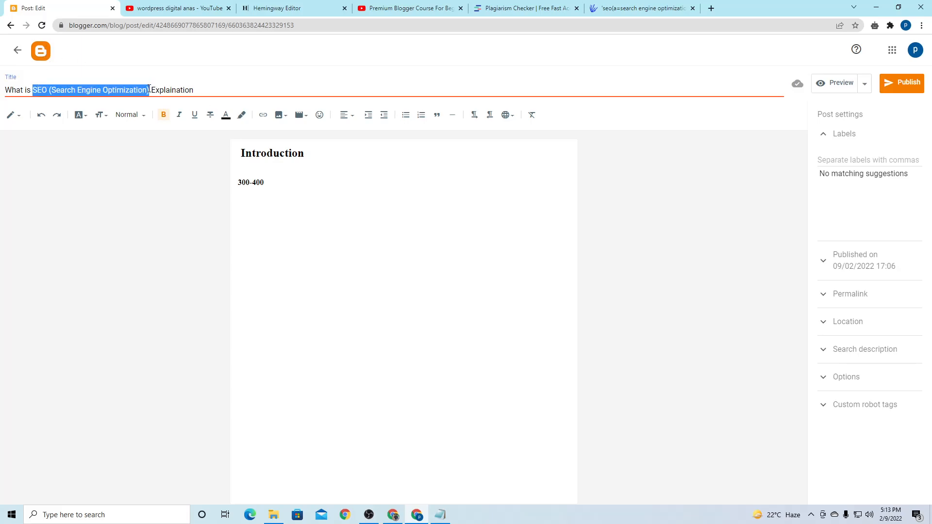
pyautogui.click(258, 167)
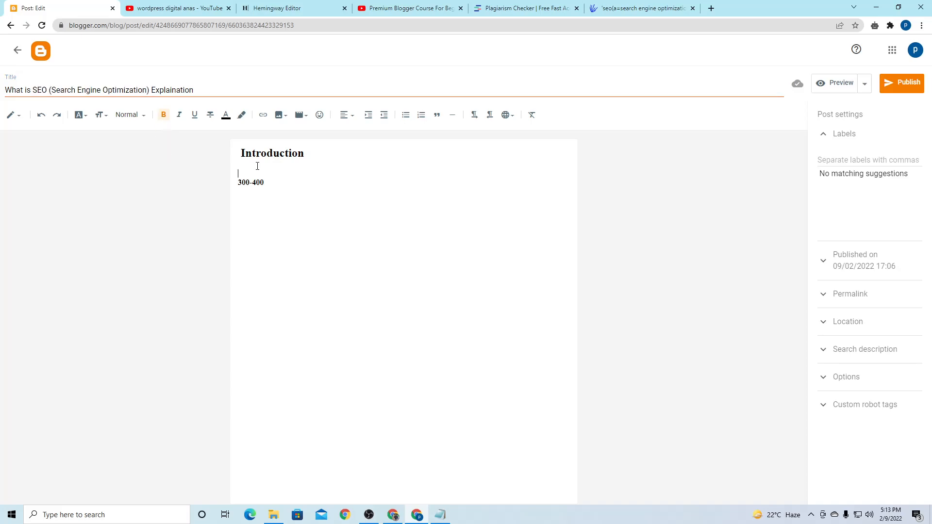
pyautogui.hotkey('ctrl', 'v')
pyautogui.write('is the')
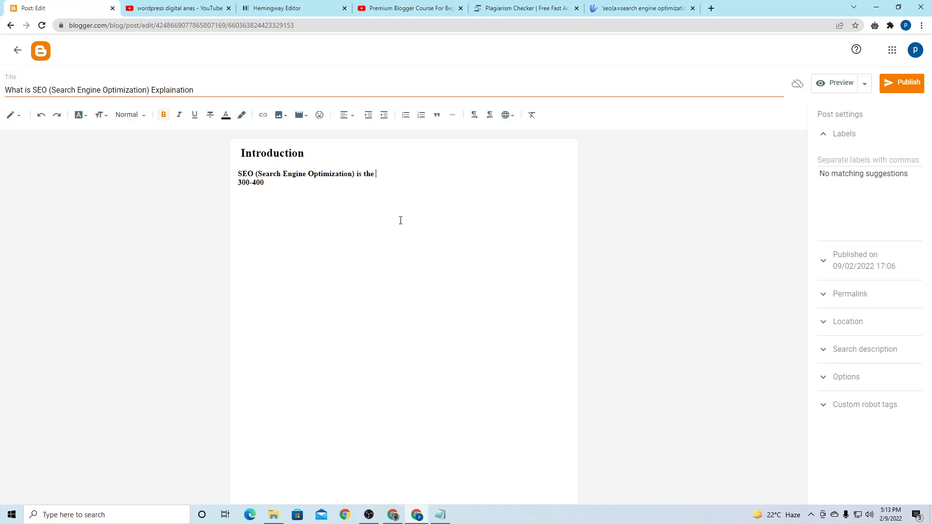
# Remove the bold from the sentence "SEO (Search Engine Optimization) is the" and set its font size to Medium
pyautogui.tripleClick(257, 172)
pyautogui.click(289, 179)
pyautogui.moveTo(239, 174); pyautogui.dragTo(375, 173)
pyautogui.click(164, 116)
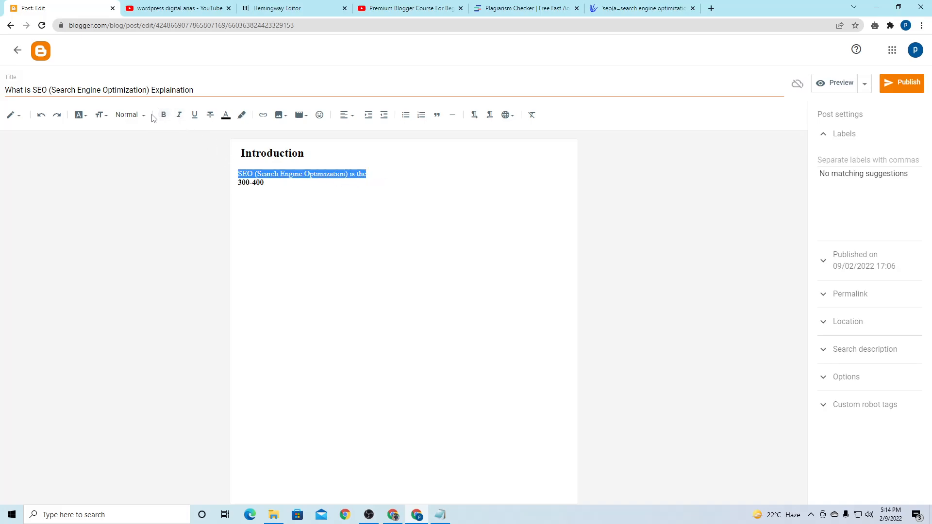
pyautogui.click(100, 115)
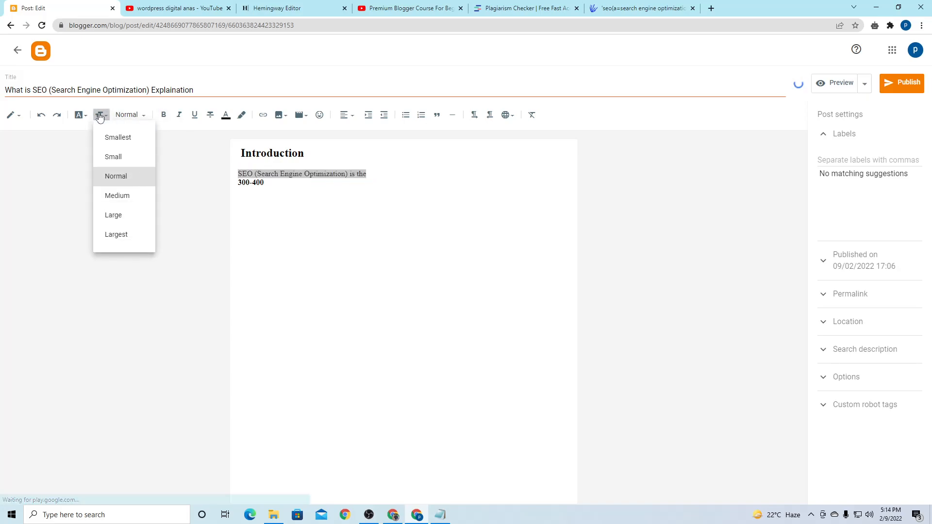
pyautogui.click(116, 195)
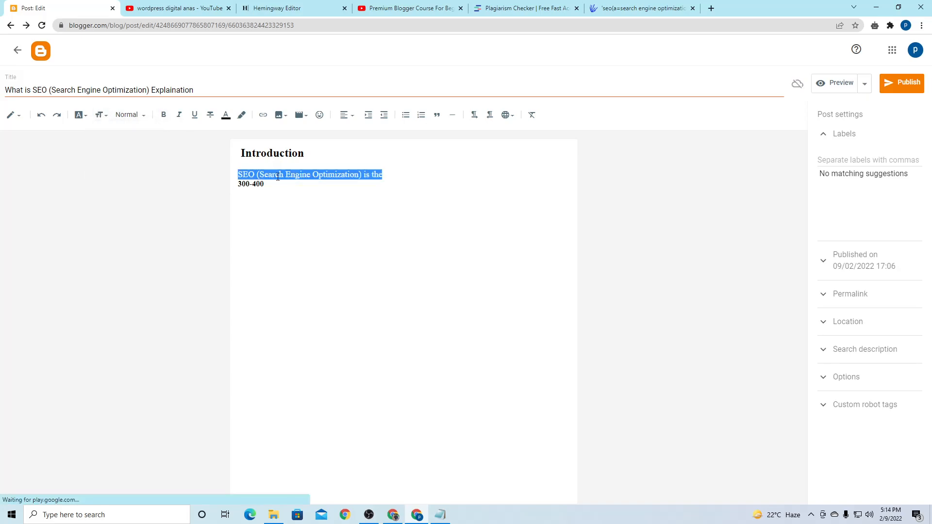
pyautogui.click(310, 202)
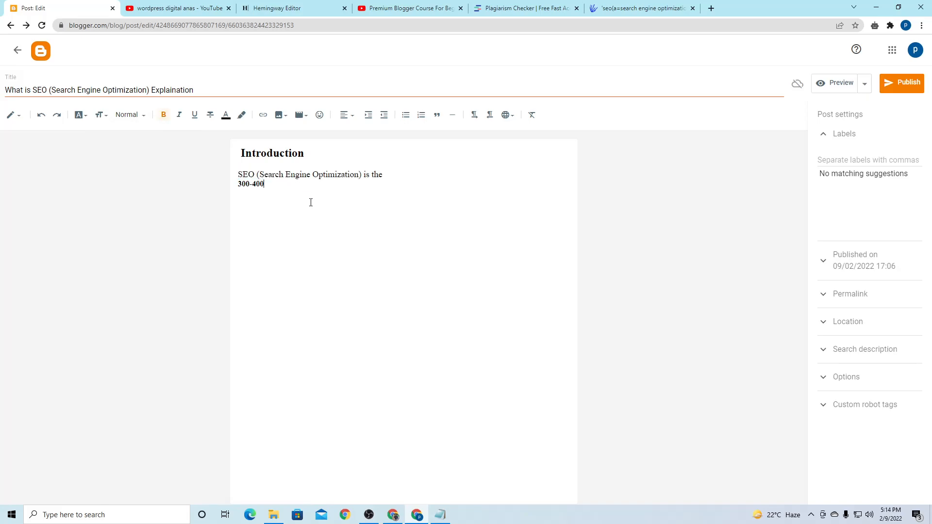
# Delete the leading space before the "Introduction" heading
pyautogui.doubleClick(262, 158)
pyautogui.click(261, 158)
pyautogui.doubleClick(249, 162)
pyautogui.click(240, 154)
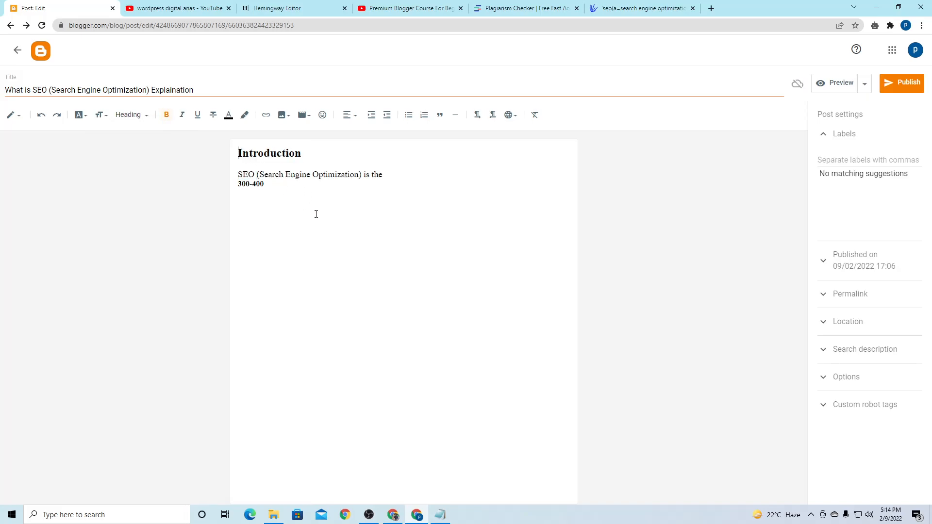
pyautogui.doubleClick(261, 153)
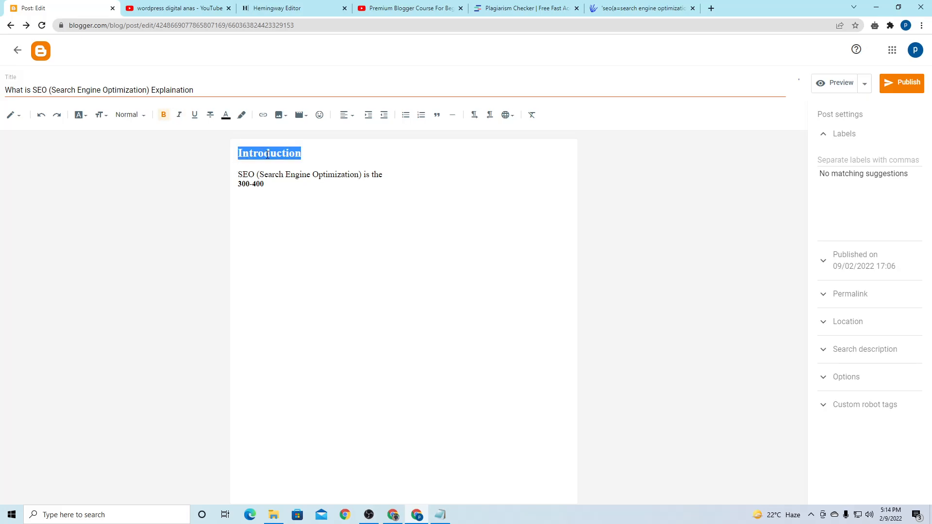
pyautogui.click(294, 238)
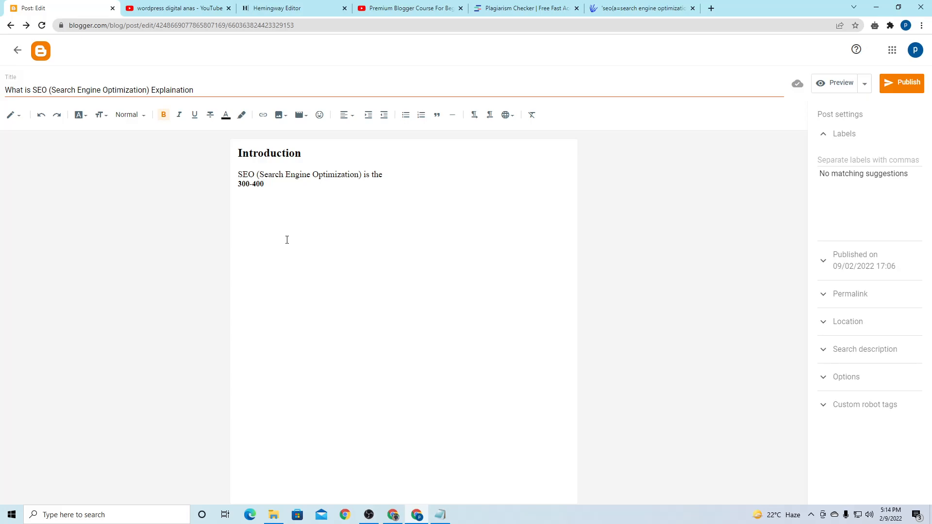
# Make the keyword "SEO (Search Engine Optimization)" bold in the sentence under the heading
pyautogui.moveTo(247, 176); pyautogui.dragTo(387, 179)
pyautogui.click(396, 176)
pyautogui.click(382, 301)
pyautogui.moveTo(239, 175); pyautogui.dragTo(362, 172)
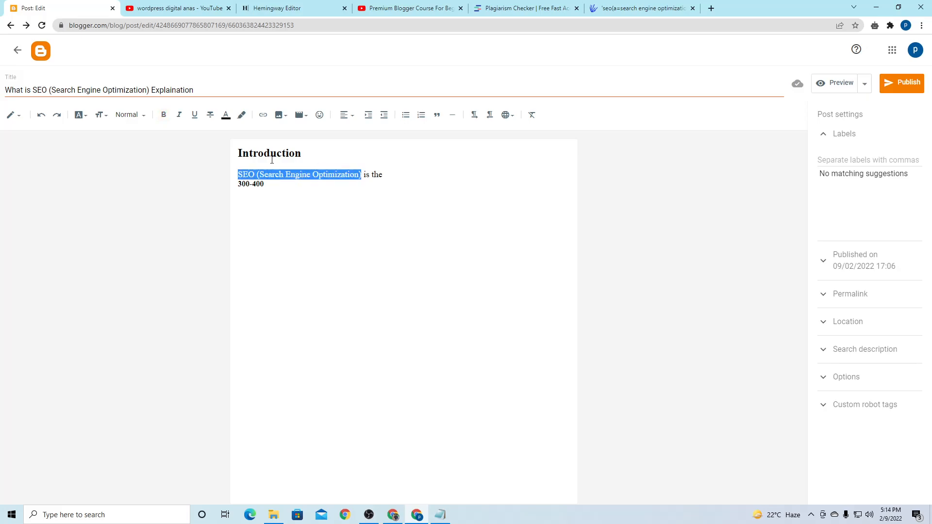
pyautogui.click(164, 115)
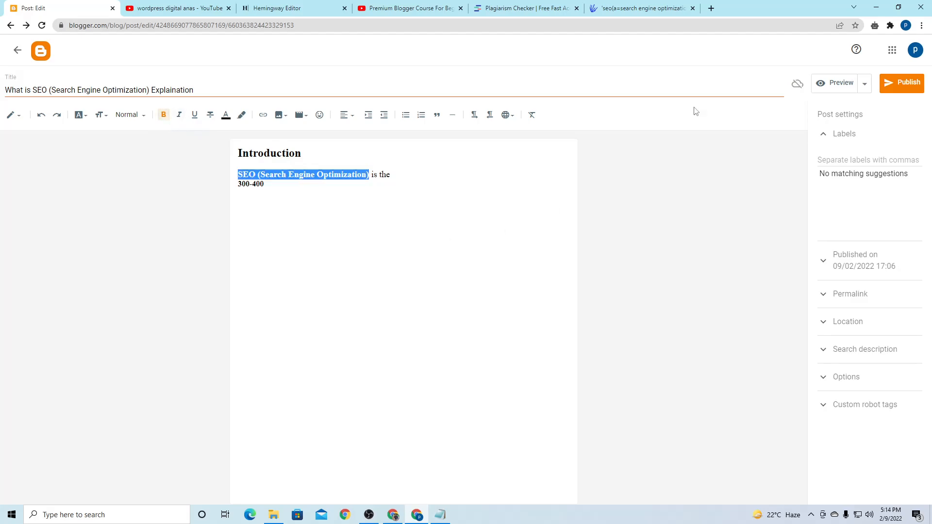
# Search Google for "seo search engine optimization" in a new tab and open Search Engine Land's "What Is SEO" guide
pyautogui.doubleClick(721, 11)
pyautogui.click(897, 7)
pyautogui.click(708, 10)
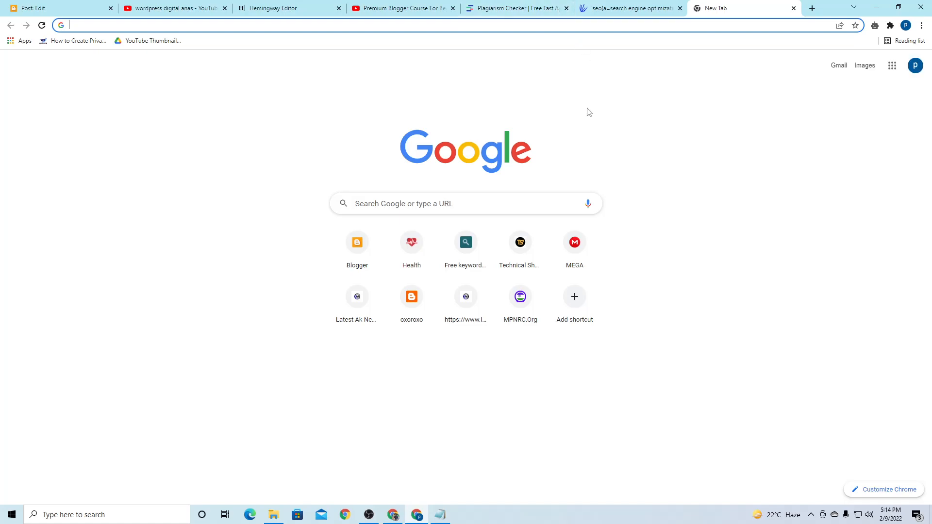
pyautogui.write('seo')
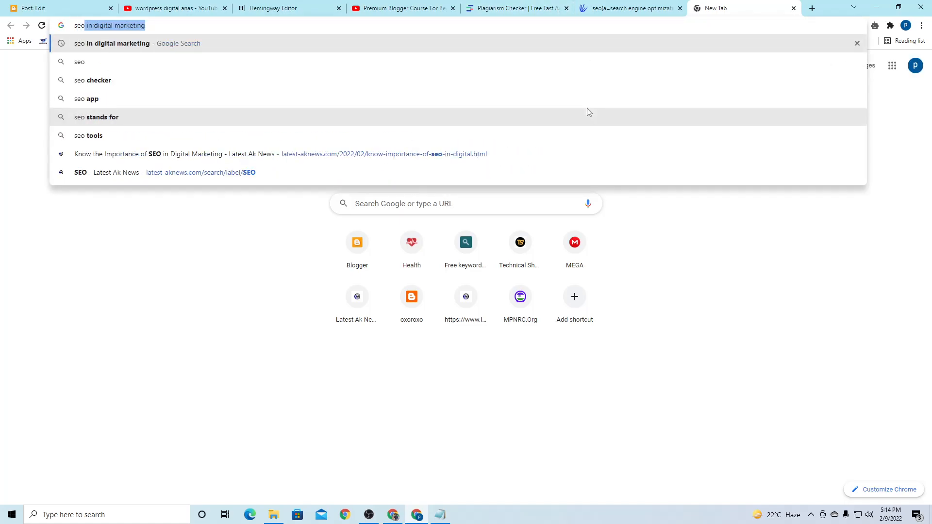
pyautogui.write(' search e')
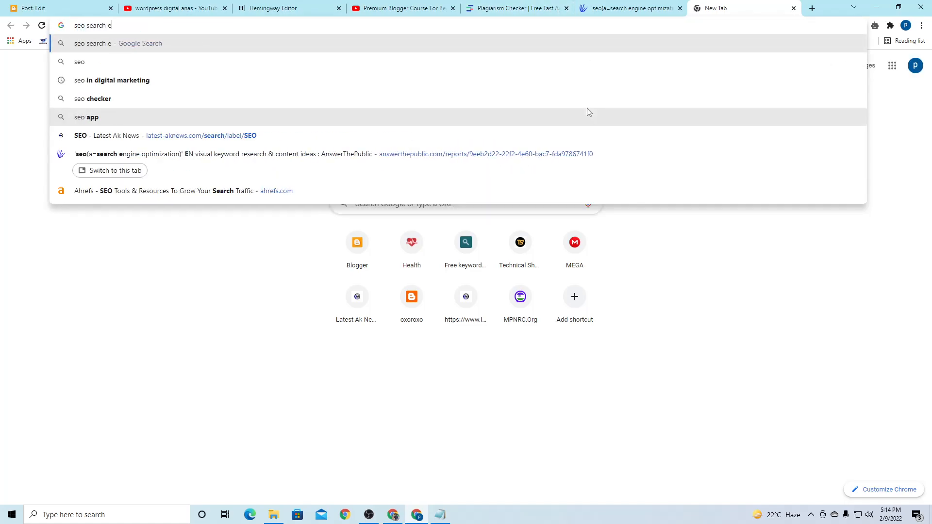
pyautogui.write('ngine op')
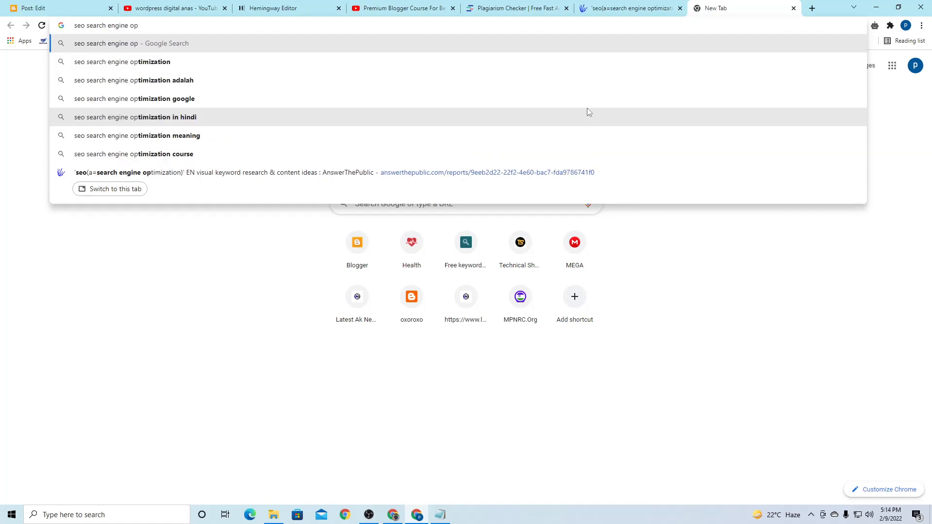
pyautogui.write('timization')
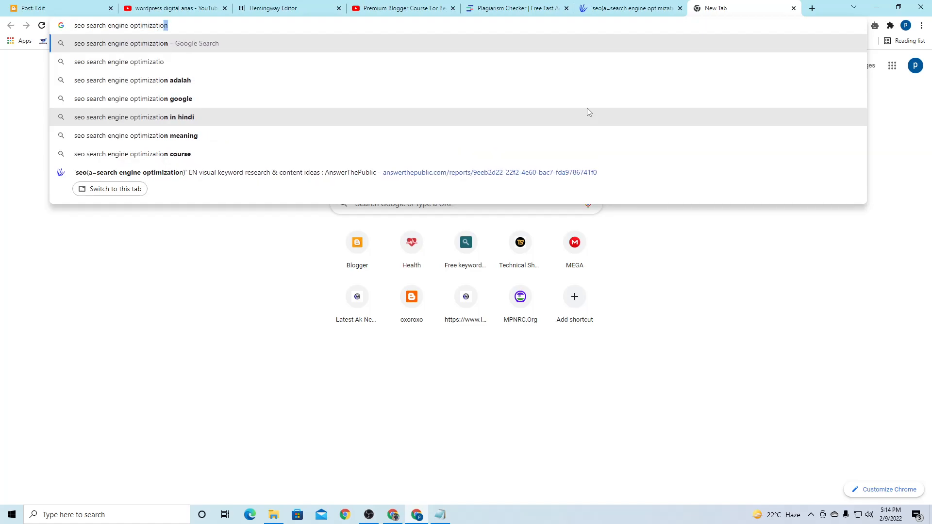
pyautogui.press('Return')
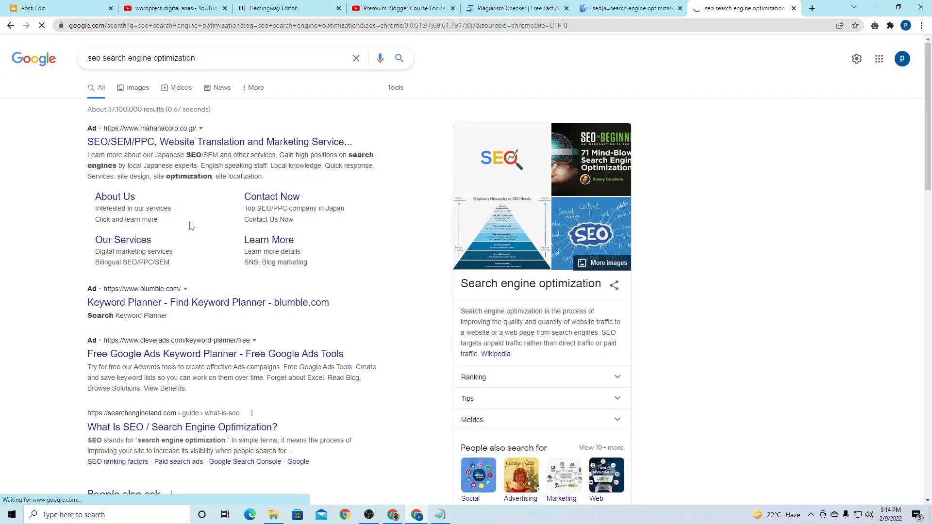
pyautogui.scroll(-5, 263, 357)
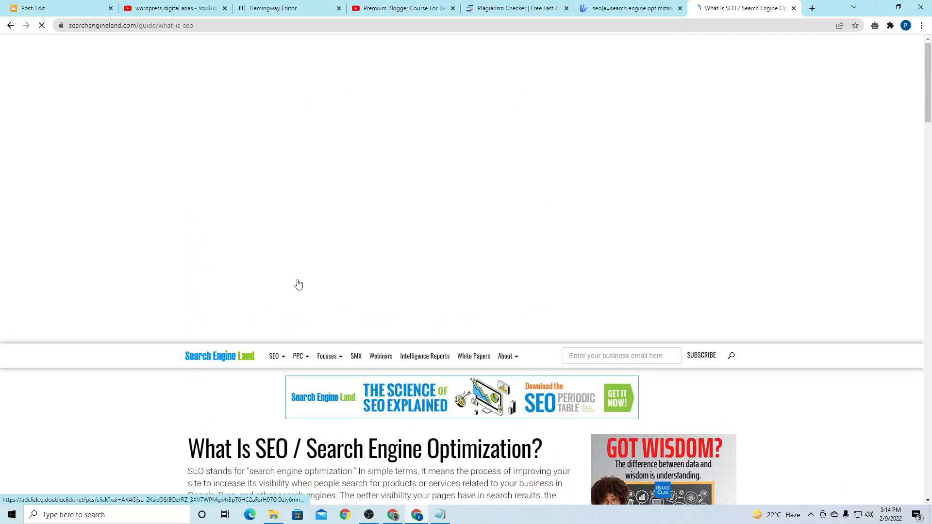
# Copy the opening paragraph under "What Is SEO / Search Engine Optimization?" from the Search Engine Land guide
pyautogui.moveTo(185, 326); pyautogui.dragTo(239, 389)
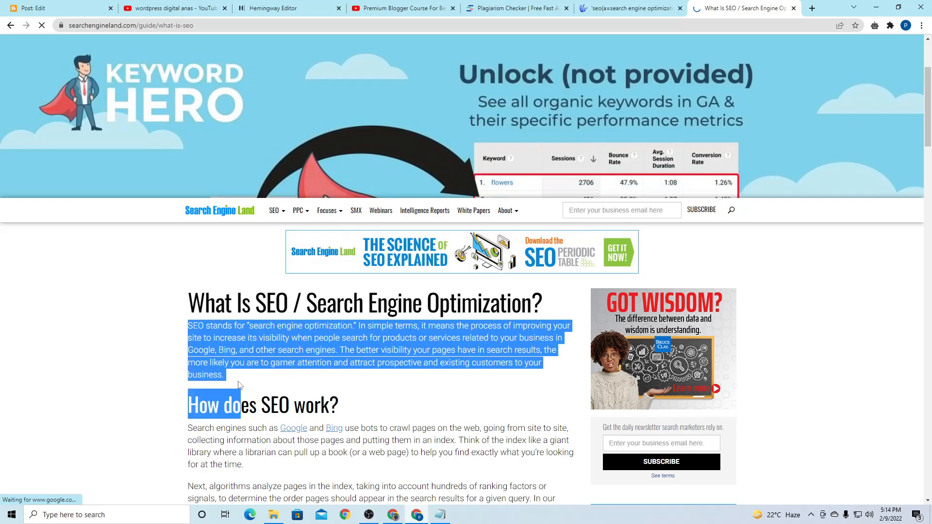
pyautogui.moveTo(189, 327); pyautogui.dragTo(225, 379)
pyautogui.hotkey('ctrl', 'c')
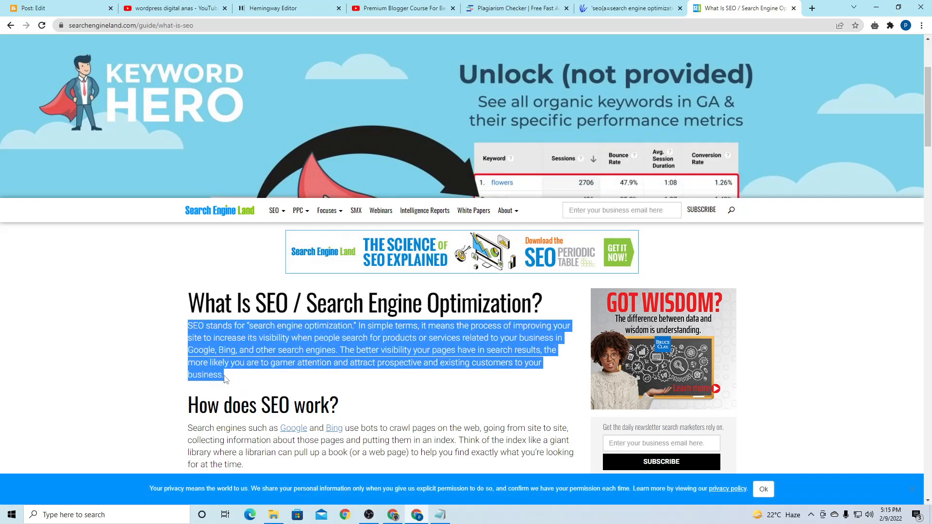
# Replace the words "is the" in the Blogger introduction with the copied paragraph and put a period after the bold keyword
pyautogui.click(64, 8)
pyautogui.click(253, 184)
pyautogui.moveTo(371, 176); pyautogui.dragTo(408, 176)
pyautogui.hotkey('ctrl', 'v')
pyautogui.click(415, 176)
pyautogui.write('.')
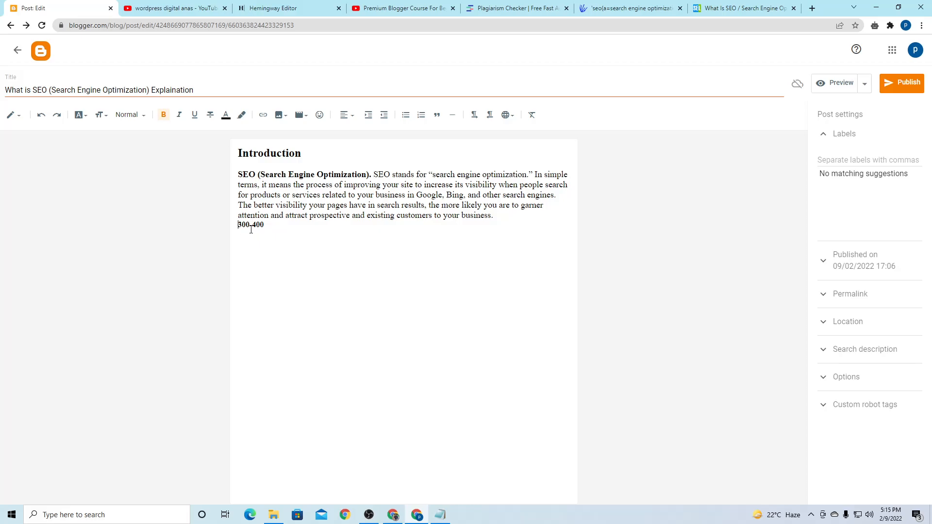
pyautogui.moveTo(238, 174); pyautogui.dragTo(500, 221)
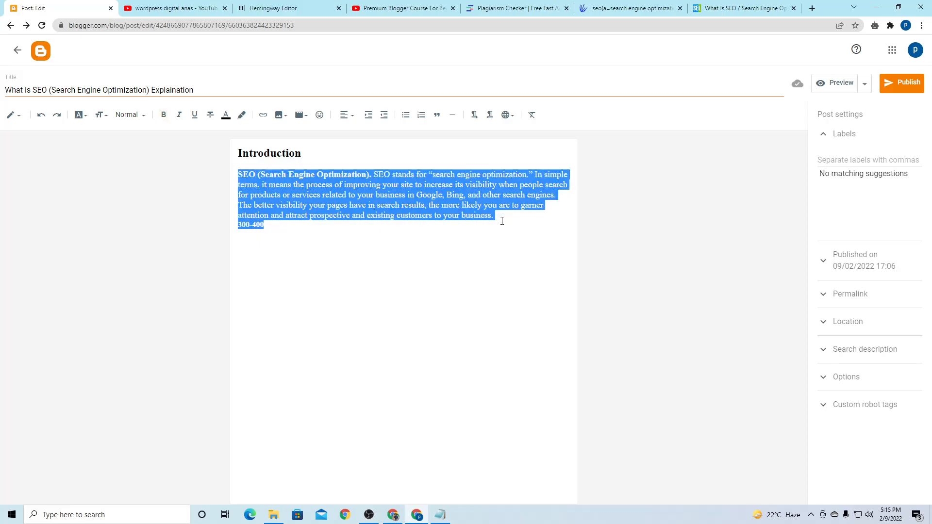
# Add a new line reading "SEO" below the "300-400" note in the post
pyautogui.click(456, 257)
pyautogui.press('Return')
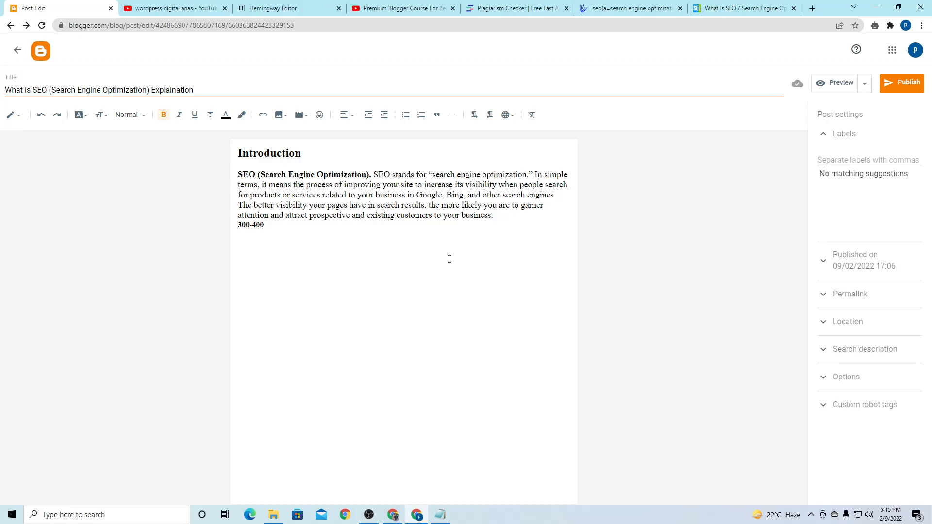
pyautogui.write('SEO')
pyautogui.doubleClick(241, 250)
pyautogui.doubleClick(262, 251)
pyautogui.click(277, 272)
pyautogui.doubleClick(314, 345)
pyautogui.doubleClick(315, 345)
# Examine the section headings of Search Engine Land's "What Is SEO" guide for subtopic ideas
pyautogui.hotkey('ctrl', 'shift', 'Tab')
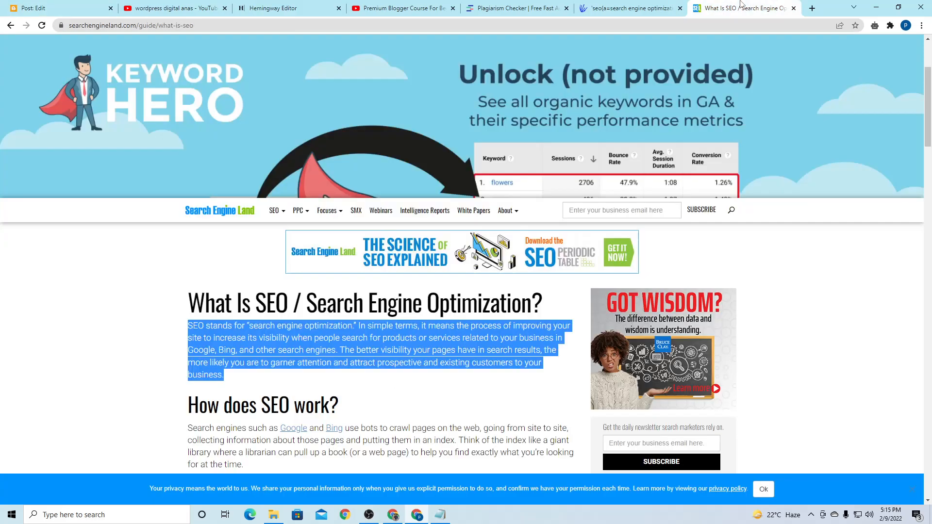
pyautogui.scroll(-15, 491, 272)
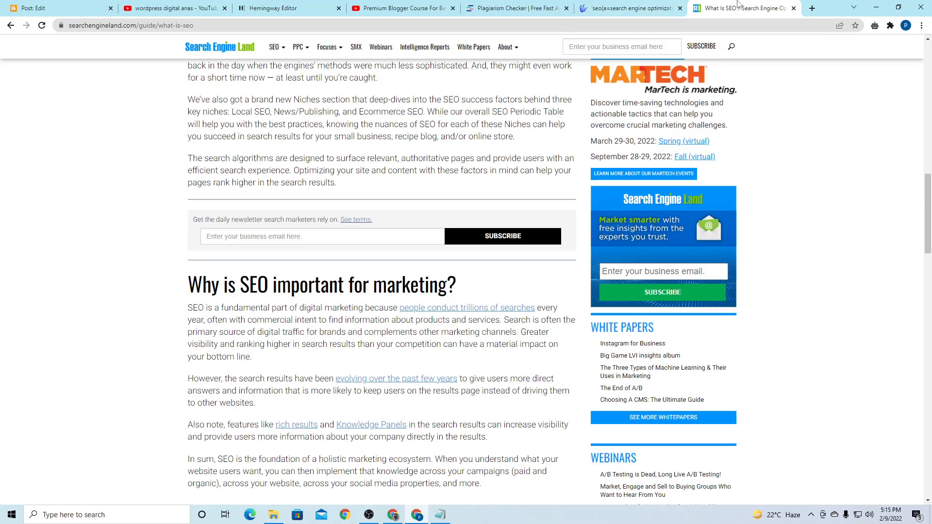
pyautogui.scroll(-6, 174, 240)
pyautogui.scroll(1, 175, 240)
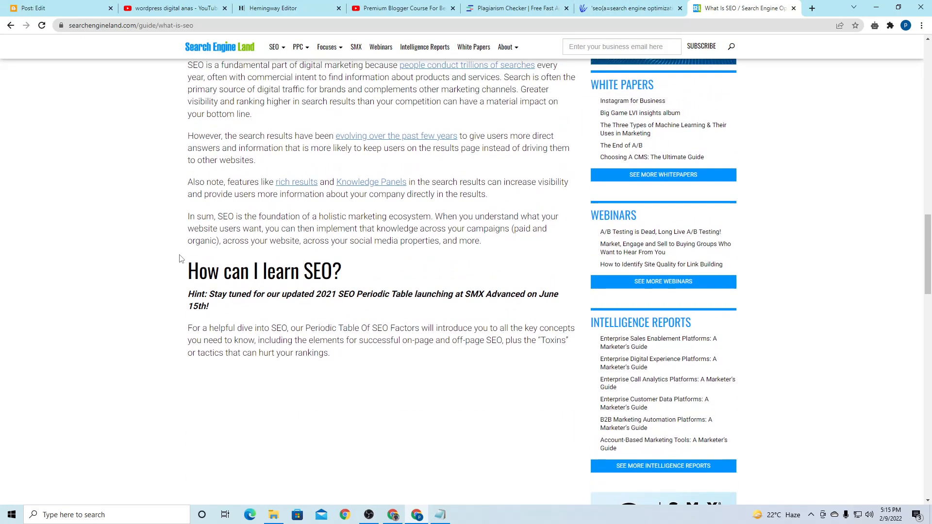
pyautogui.scroll(-10, 179, 260)
pyautogui.moveTo(293, 199); pyautogui.dragTo(391, 217)
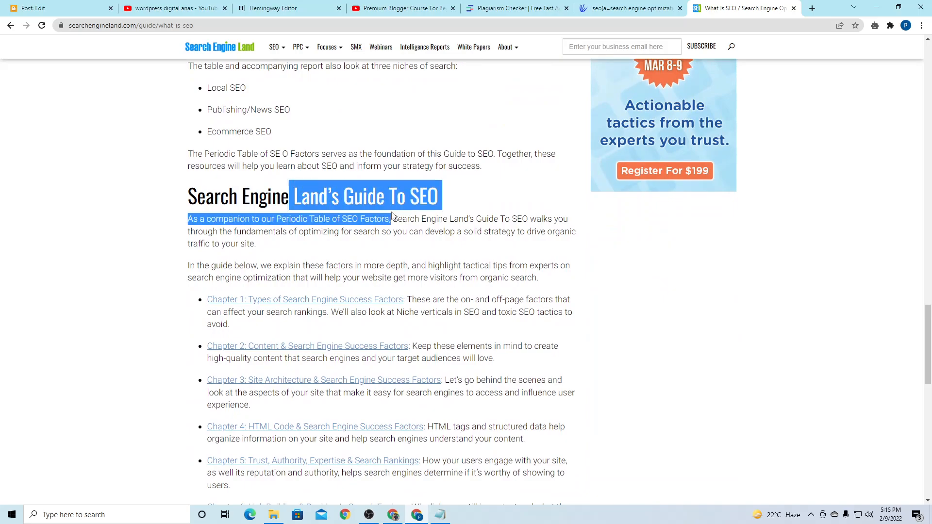
pyautogui.scroll(-10, 389, 228)
pyautogui.moveTo(280, 143); pyautogui.dragTo(403, 167)
pyautogui.scroll(-1, 403, 167)
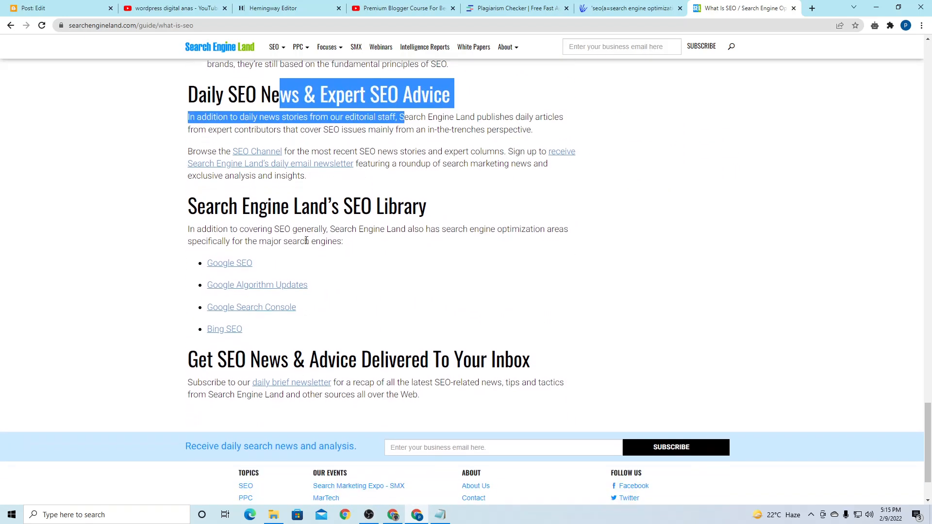
# Open Moz's "Beginner's Guide to SEO" from the Google results and examine its sections and chapter headings
pyautogui.click(11, 25)
pyautogui.scroll(-5, 239, 347)
pyautogui.click(189, 168)
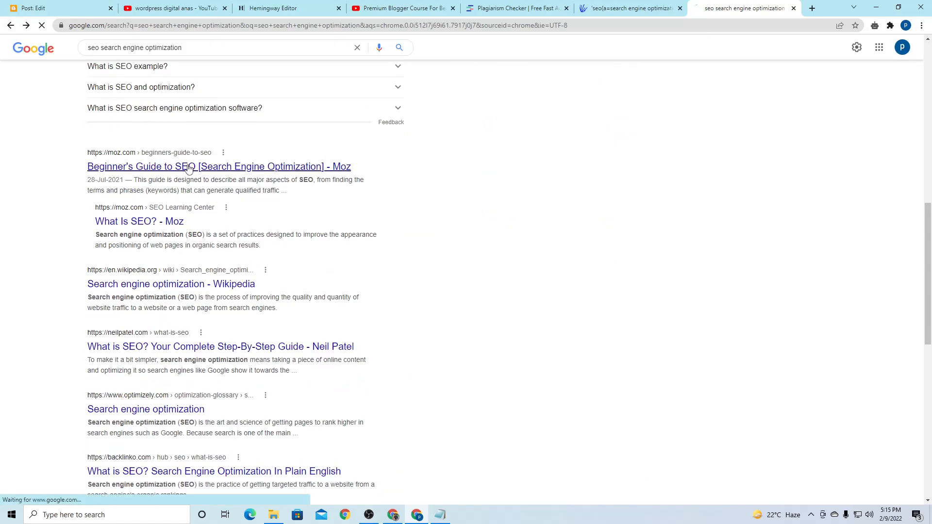
pyautogui.scroll(-6, 145, 208)
pyautogui.scroll(-2, 196, 239)
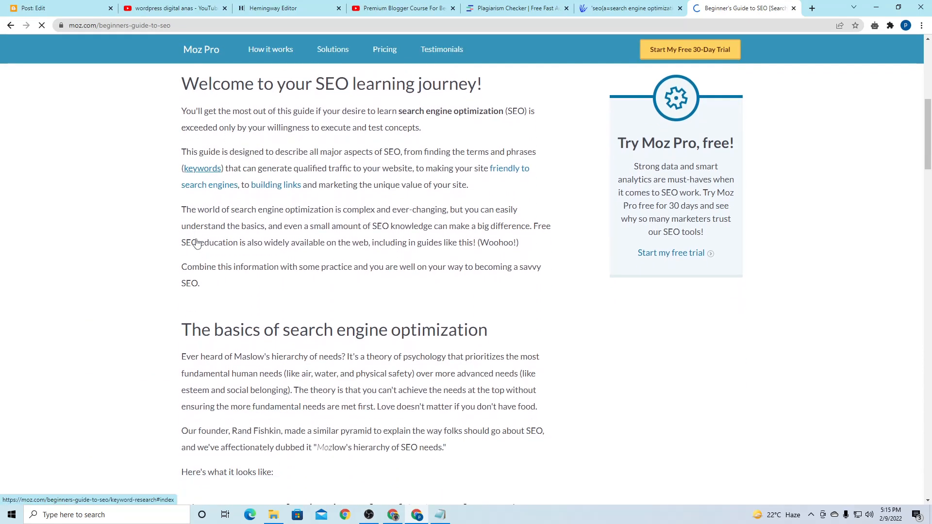
pyautogui.moveTo(275, 73); pyautogui.dragTo(357, 73)
pyautogui.moveTo(315, 318); pyautogui.dragTo(410, 318)
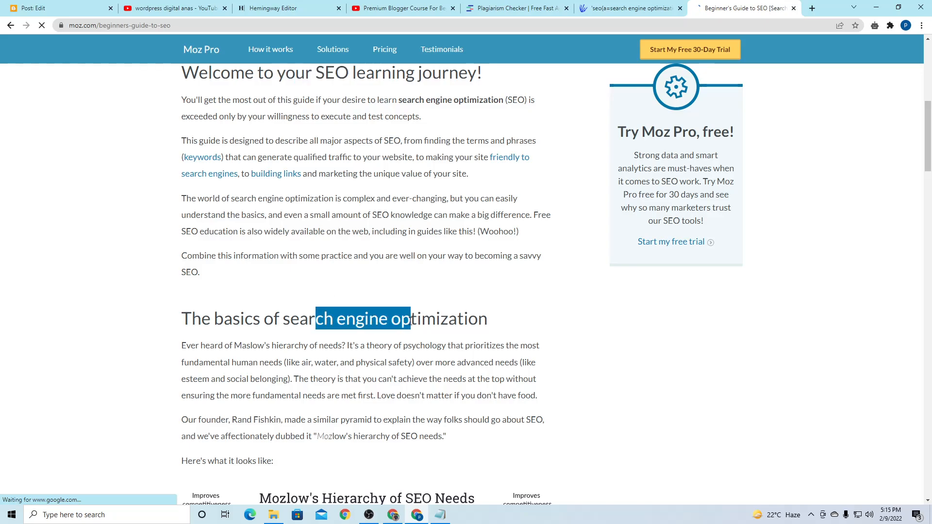
pyautogui.scroll(-15, 326, 310)
pyautogui.scroll(-9, 328, 304)
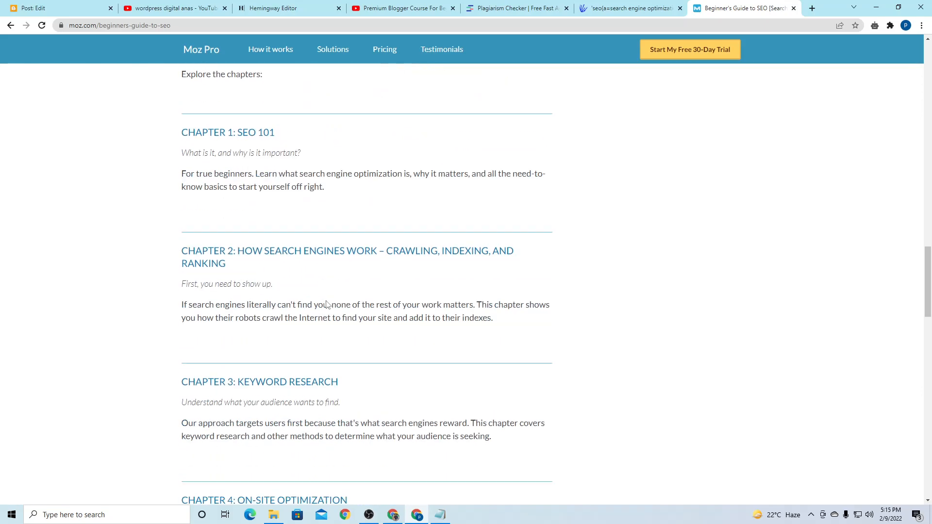
pyautogui.scroll(5, 327, 209)
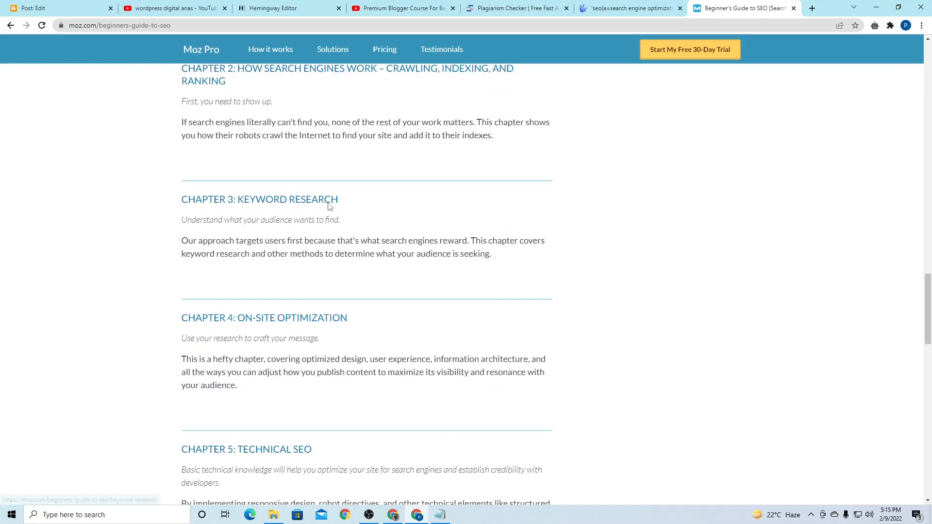
pyautogui.scroll(-8, 345, 287)
pyautogui.scroll(-4, 339, 246)
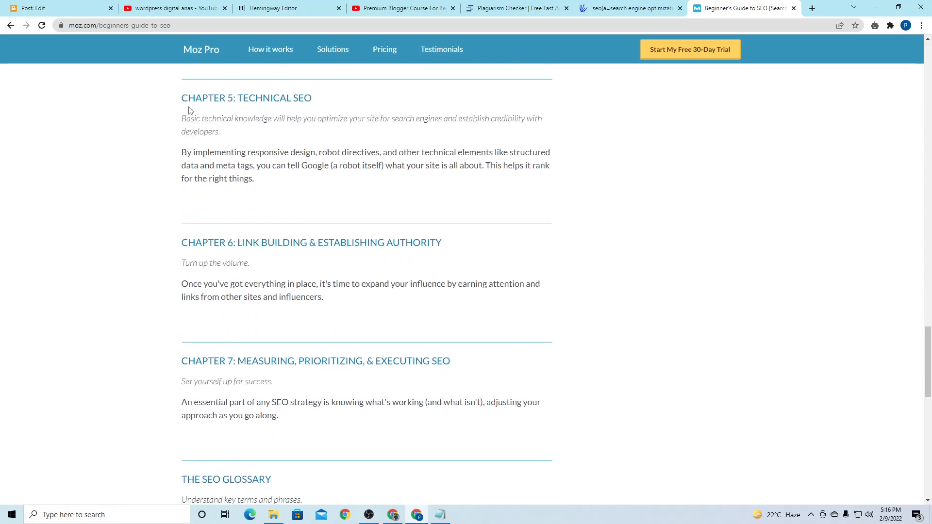
pyautogui.scroll(-5, 280, 316)
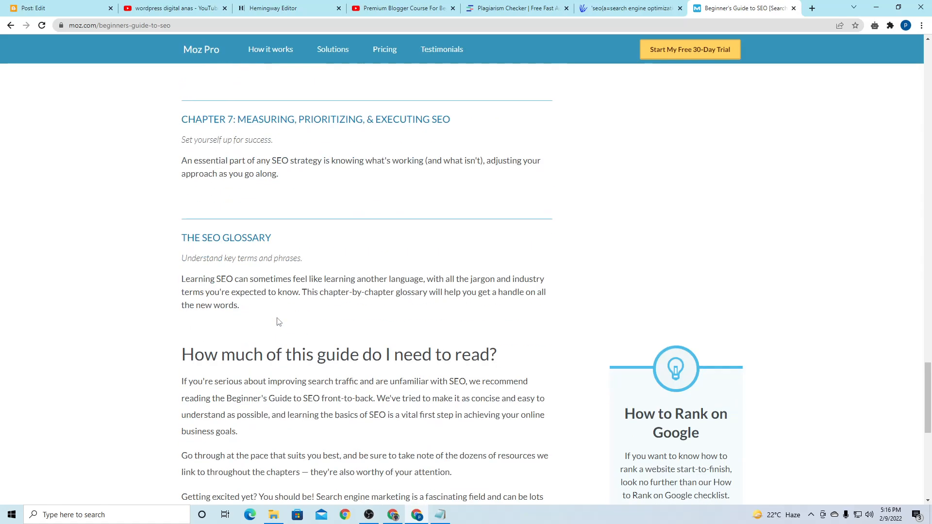
pyautogui.scroll(-5, 287, 394)
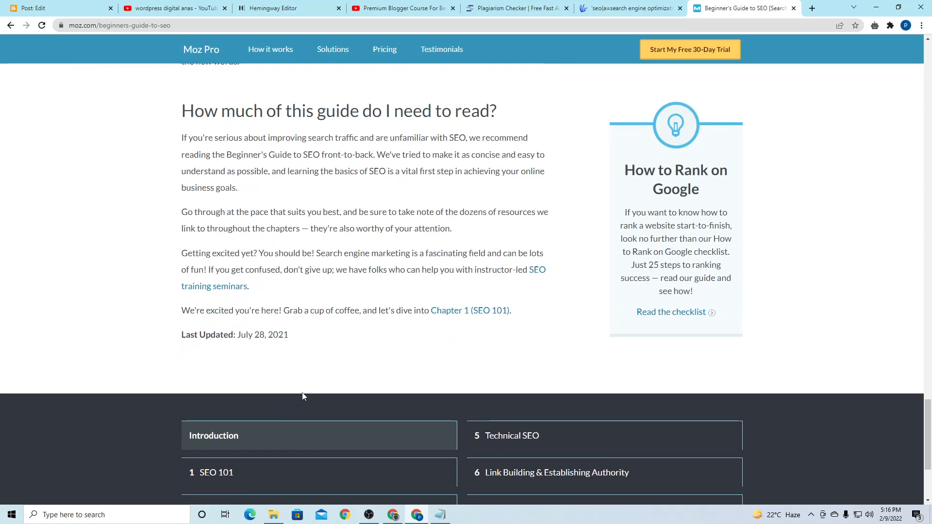
# Open a new Notepad window, enter the outline title "SEO(Search Engine Optimization)" and enlarge the text view
pyautogui.click(441, 514)
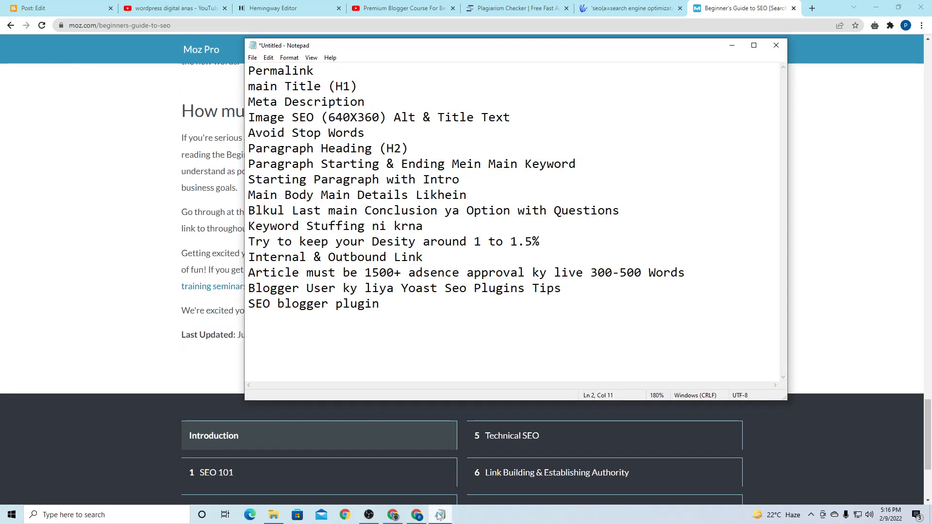
pyautogui.click(254, 57)
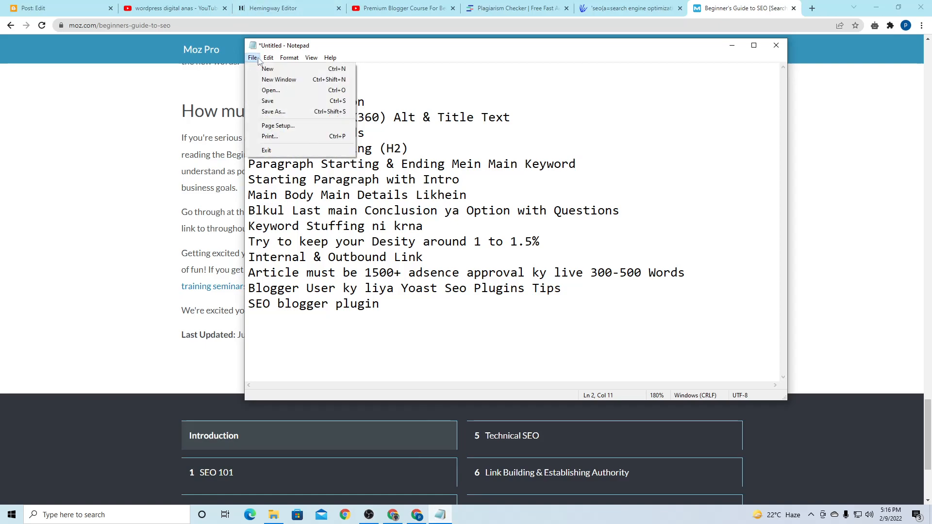
pyautogui.click(275, 79)
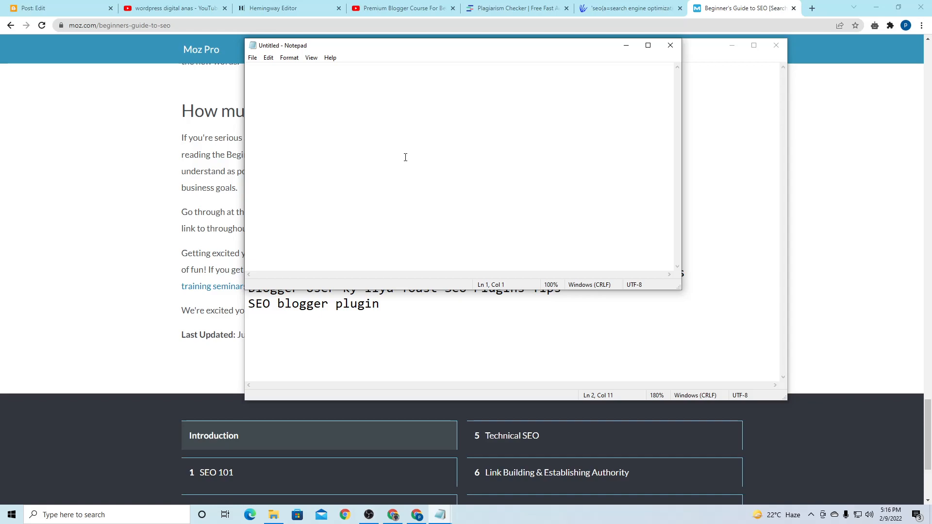
pyautogui.write('SEO(Search Engine Optimization')
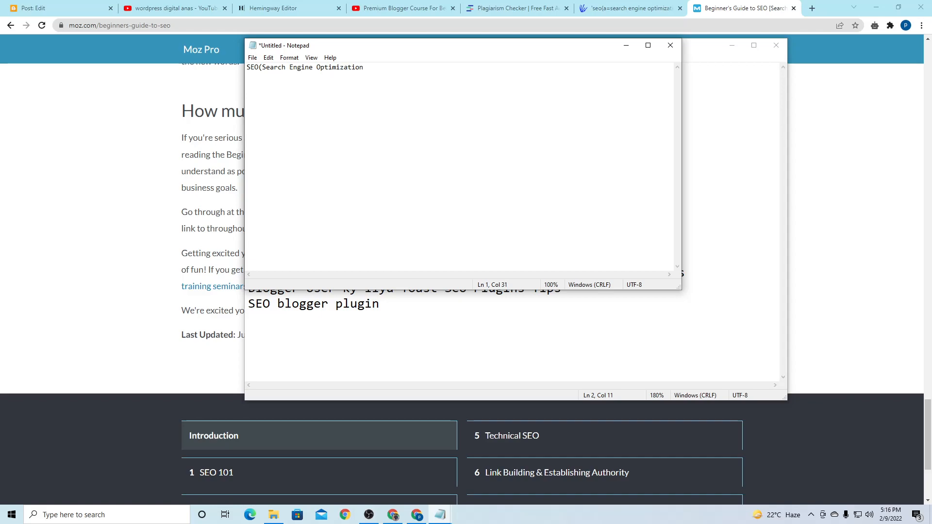
pyautogui.scroll(5, 407, 141)
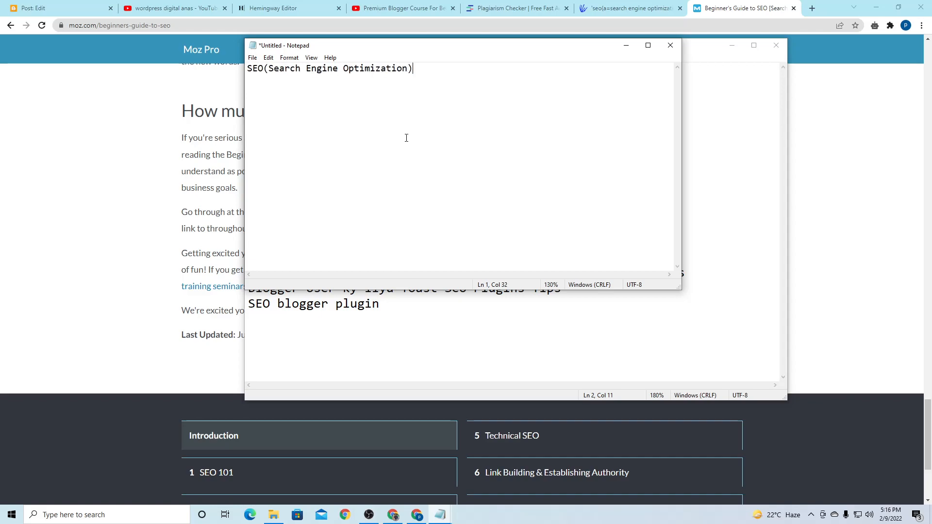
# Indent the outline title and list "Benefits of SEO", "TYPES OF SEO", "WHAT IS ON PAGE SEO" and "WHAT IS OFF PAGE SEO" beneath it
pyautogui.click(248, 68)
pyautogui.click(509, 74)
pyautogui.write('Benefits of')
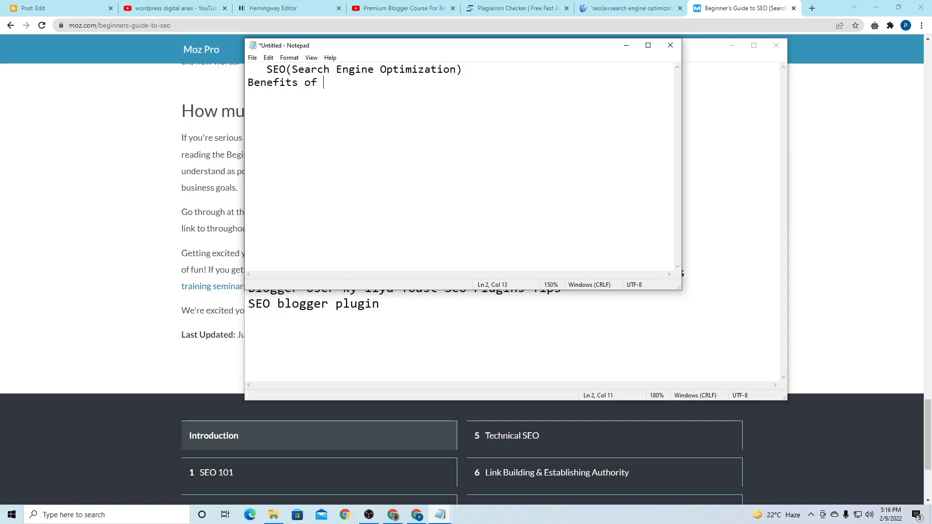
pyautogui.write(' SEO TYPES OF SEO WHAT')
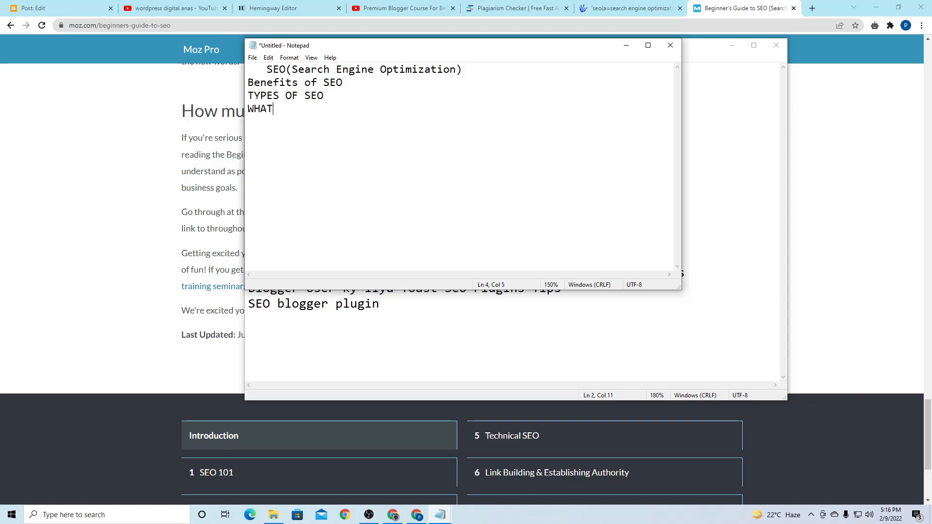
pyautogui.write(' IS ON PAGE')
pyautogui.write(' SEO ')
pyautogui.write('WHA')
pyautogui.write('T IS OFF PAGE SE')
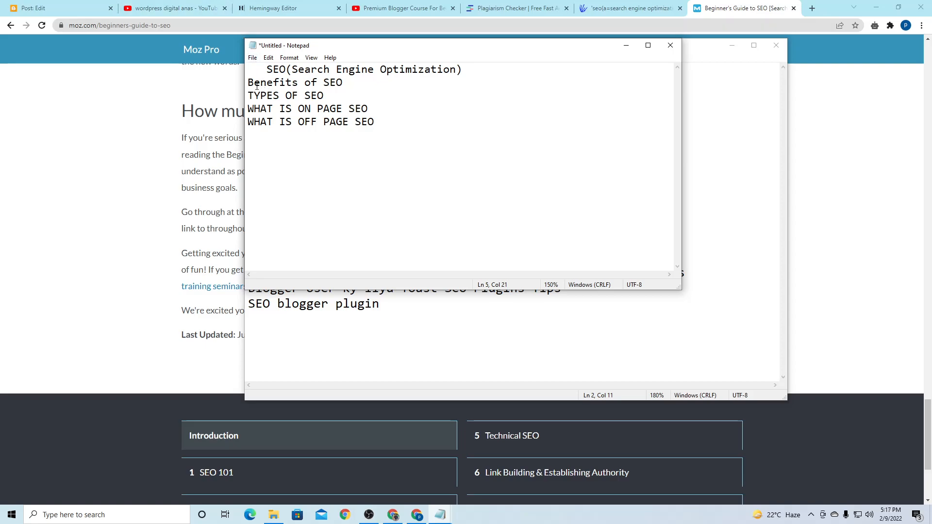
pyautogui.moveTo(248, 83); pyautogui.dragTo(349, 85)
pyautogui.moveTo(254, 96); pyautogui.dragTo(330, 97)
pyautogui.moveTo(248, 108); pyautogui.dragTo(368, 110)
pyautogui.moveTo(266, 123); pyautogui.dragTo(332, 127)
# Copy "Benefits of SEO" from the Notepad outline and paste it over the "SEO" line in the Blogger post
pyautogui.click(36, 6)
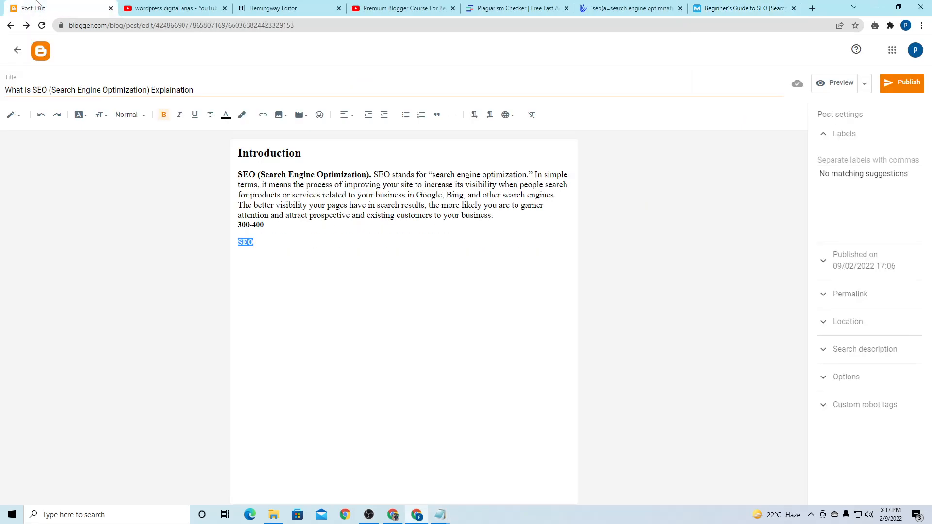
pyautogui.click(258, 247)
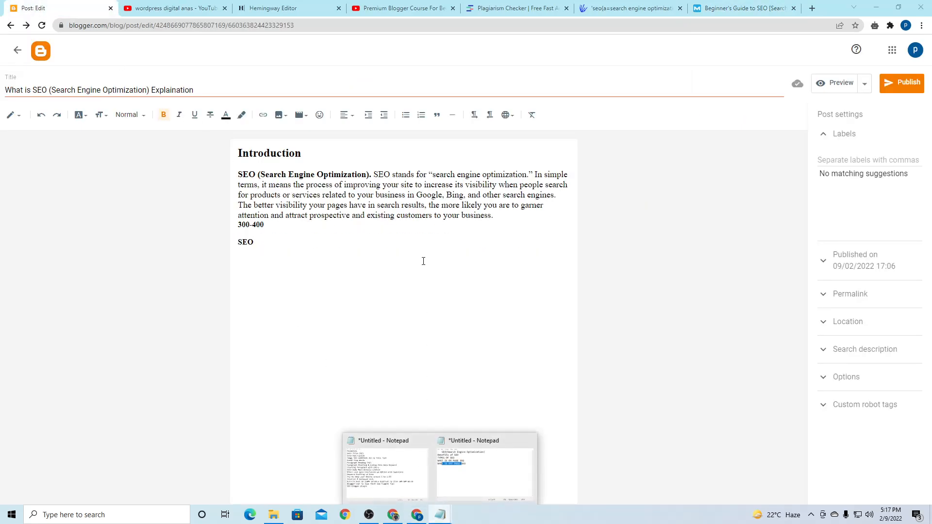
pyautogui.click(473, 489)
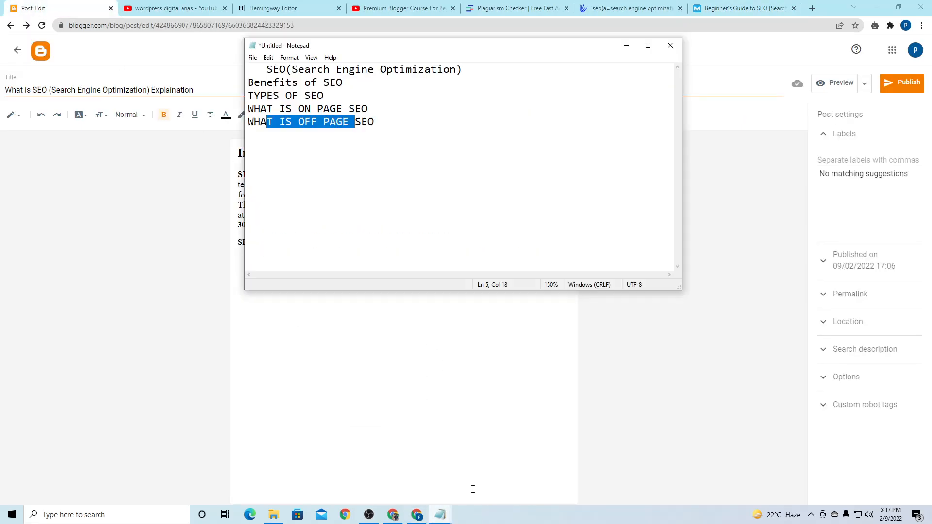
pyautogui.click(300, 82)
pyautogui.moveTo(301, 83); pyautogui.dragTo(249, 82)
pyautogui.moveTo(343, 83); pyautogui.dragTo(249, 82)
pyautogui.hotkey('ctrl', 'c')
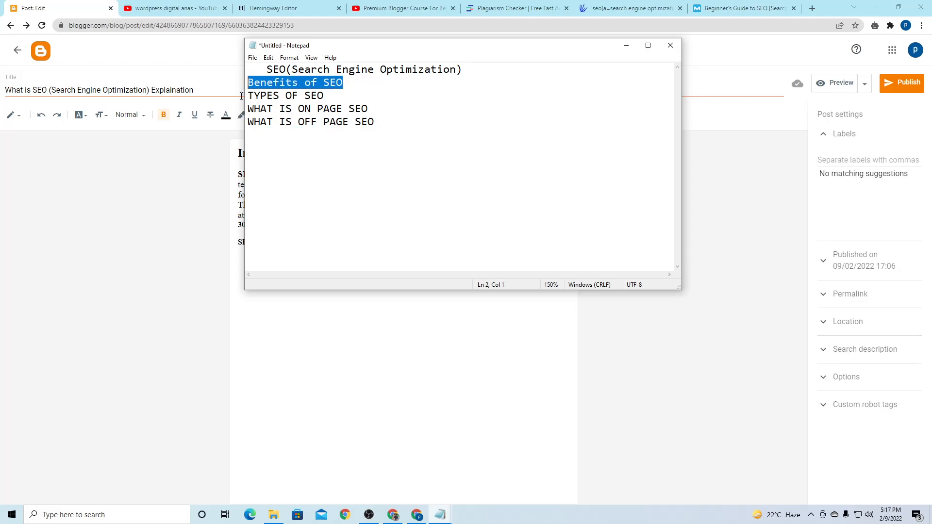
pyautogui.click(222, 244)
pyautogui.moveTo(238, 242); pyautogui.dragTo(255, 244)
pyautogui.hotkey('ctrl', 'v')
# Format the "Benefits of SEO" line as Heading and start a new line below it
pyautogui.tripleClick(275, 244)
pyautogui.click(129, 115)
pyautogui.click(144, 167)
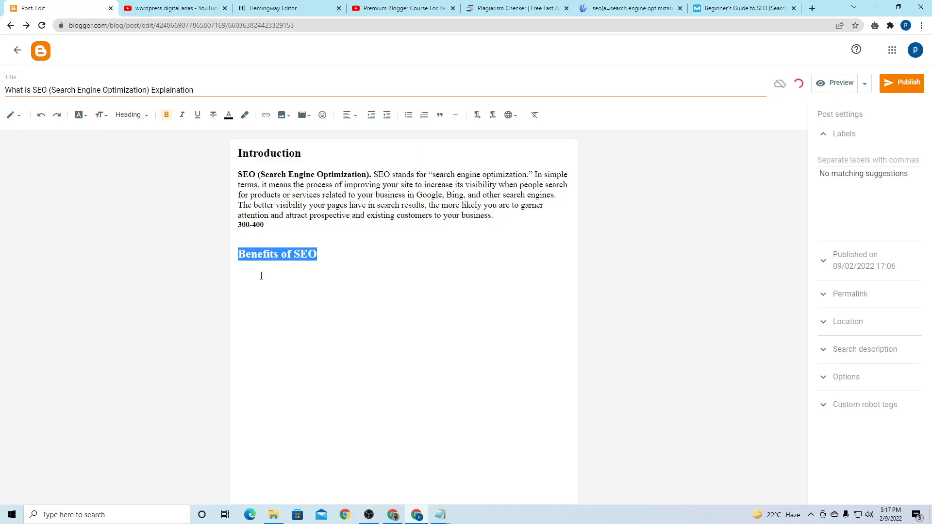
pyautogui.tripleClick(252, 258)
pyautogui.click(131, 115)
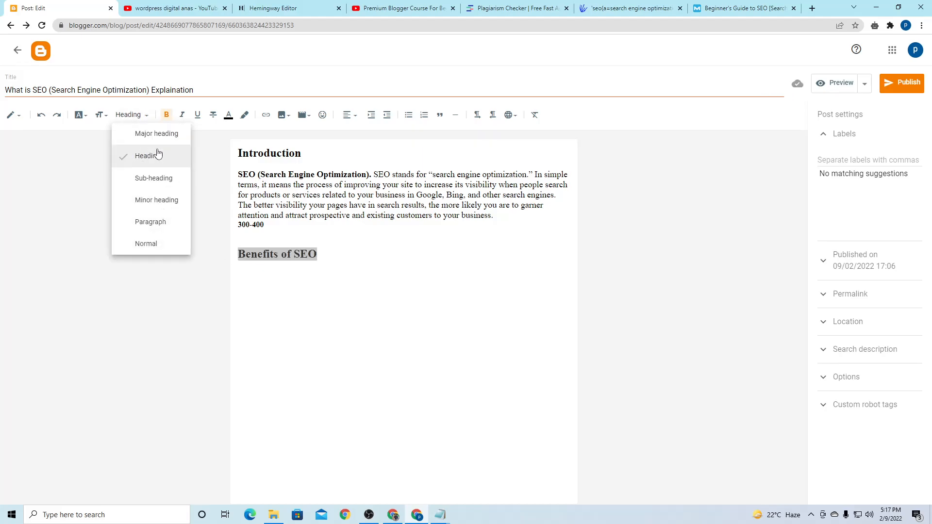
pyautogui.click(310, 265)
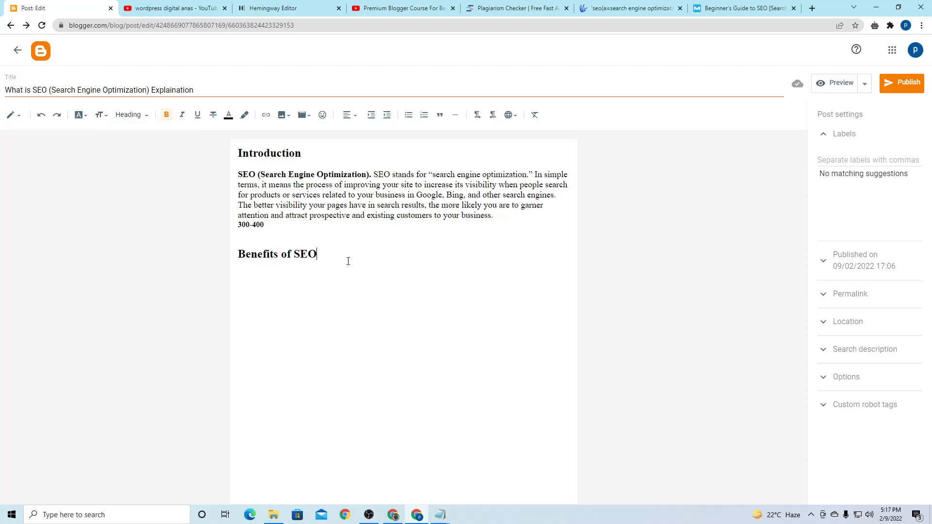
pyautogui.press('Return')
# Return from the Moz guide to the Google results and search for "BENEFITS OF SEO"
pyautogui.click(743, 8)
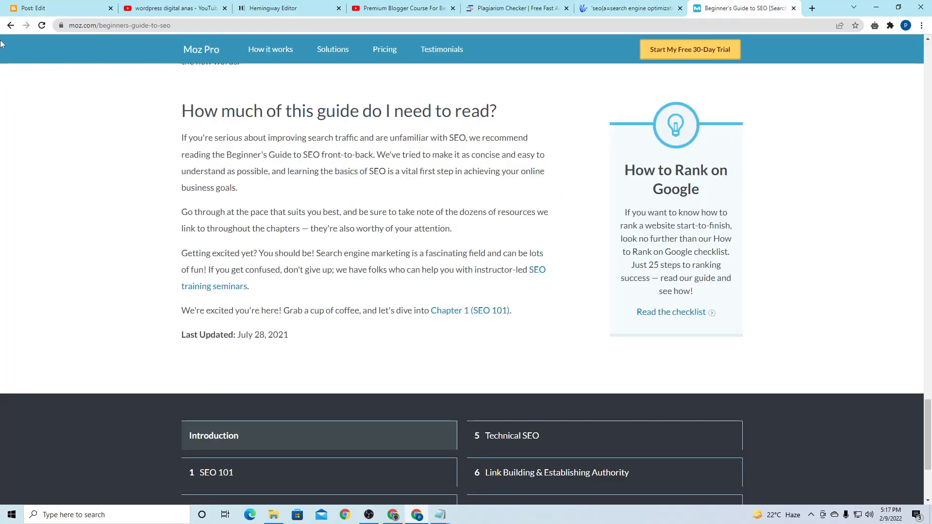
pyautogui.click(11, 26)
pyautogui.moveTo(197, 48); pyautogui.dragTo(47, 67)
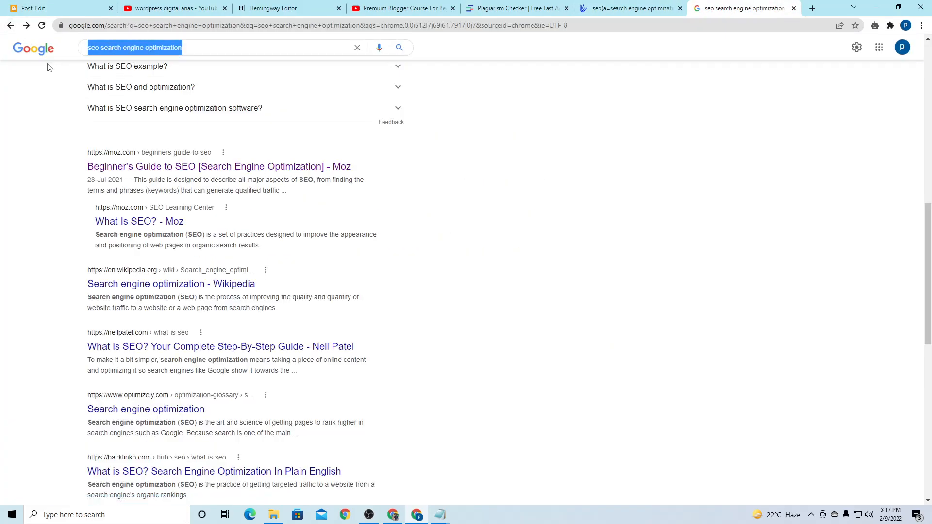
pyautogui.write('BENEFITS')
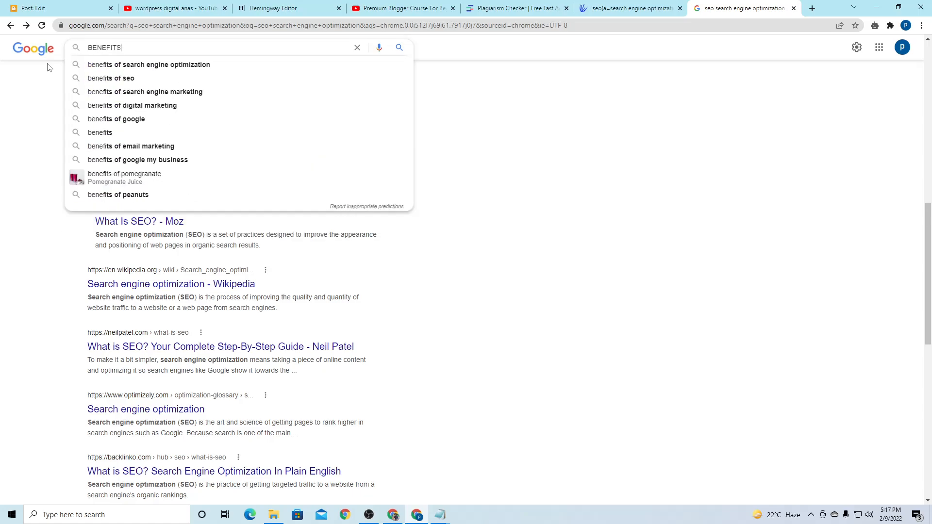
pyautogui.write(' OF SEO')
pyautogui.press('Return')
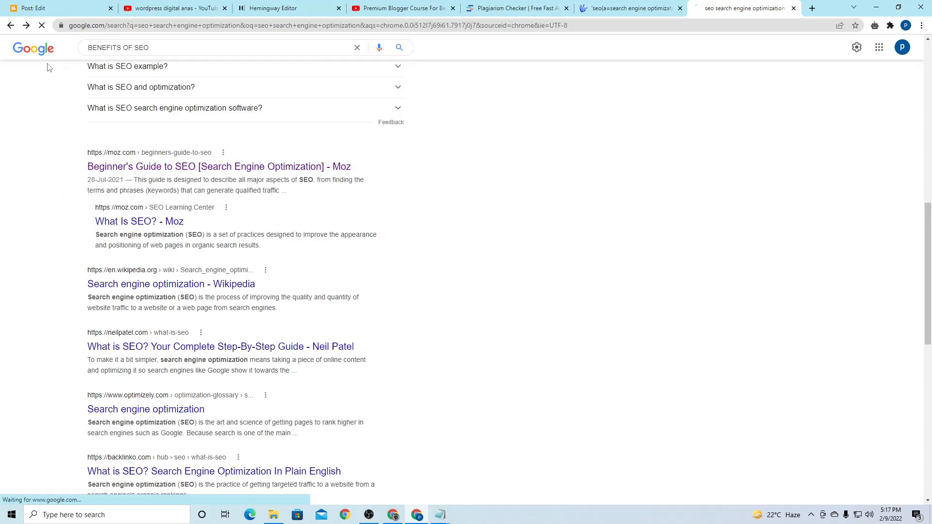
# Review the post outline and the SEO checklist in the two open Notepad windows
pyautogui.moveTo(440, 514)
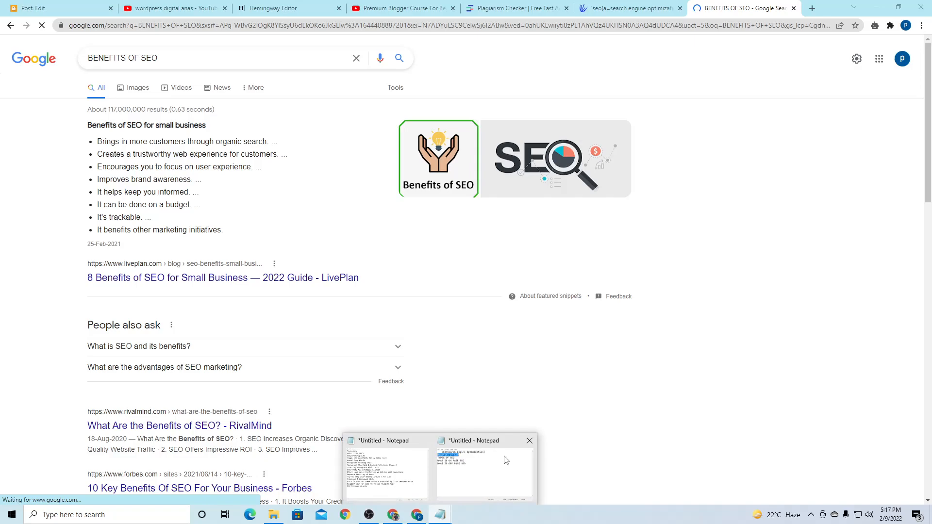
pyautogui.click(476, 463)
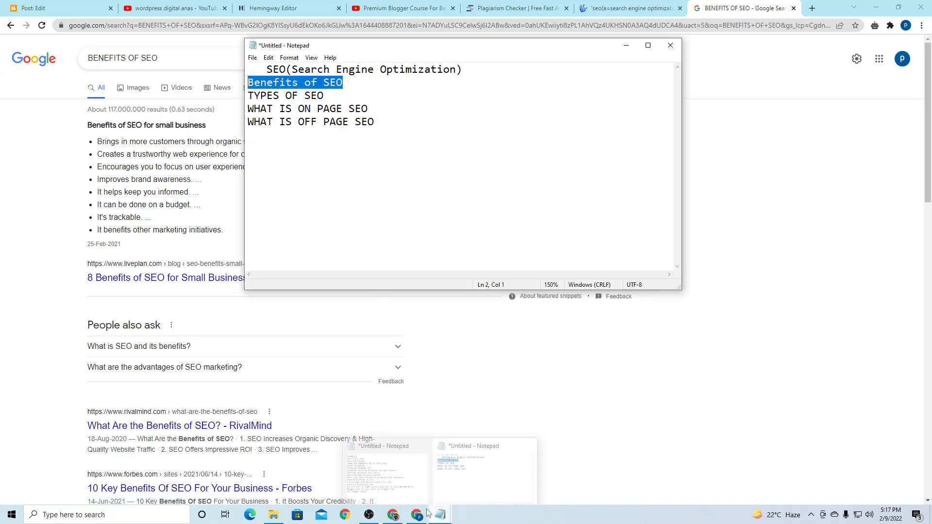
pyautogui.click(410, 480)
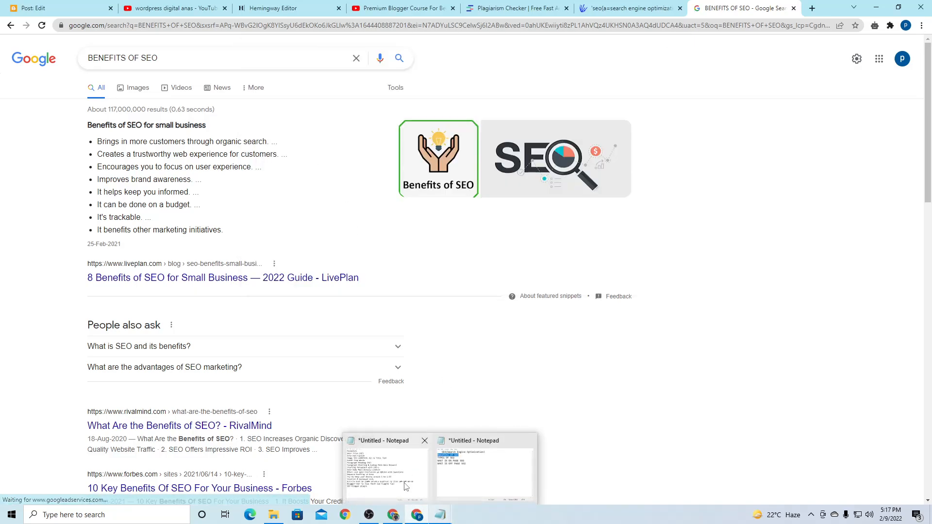
pyautogui.click(406, 486)
pyautogui.moveTo(252, 72); pyautogui.dragTo(418, 306)
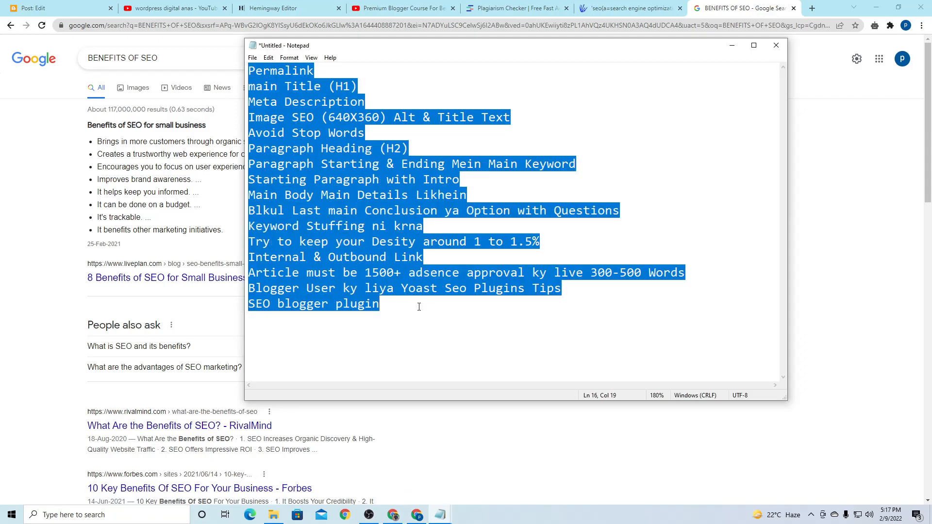
pyautogui.click(484, 443)
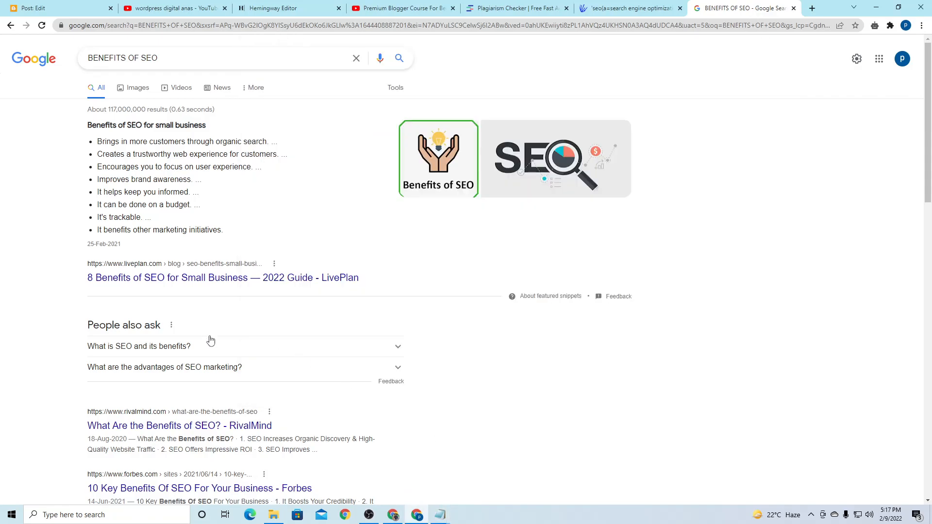
# Copy the paragraph under "Benefits of SEO for small business" in the LivePlan article and paste it below the post's "Benefits of SEO" heading
pyautogui.click(182, 286)
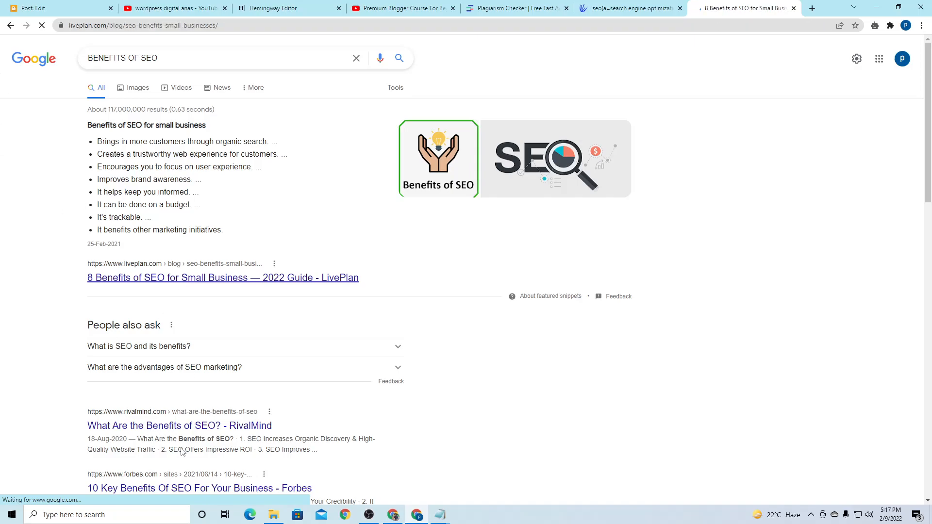
pyautogui.scroll(-4, 267, 213)
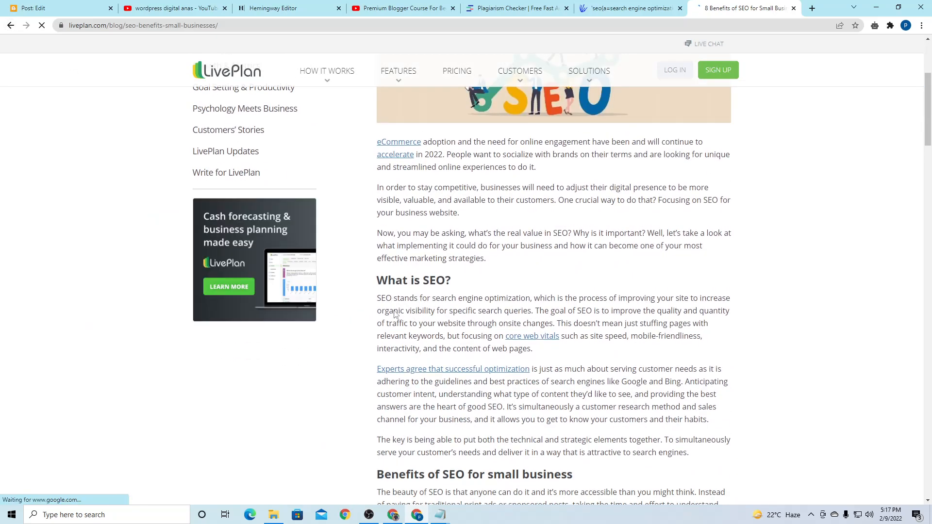
pyautogui.scroll(-5, 392, 303)
pyautogui.moveTo(383, 250); pyautogui.dragTo(443, 306)
pyautogui.hotkey('ctrl', 'c')
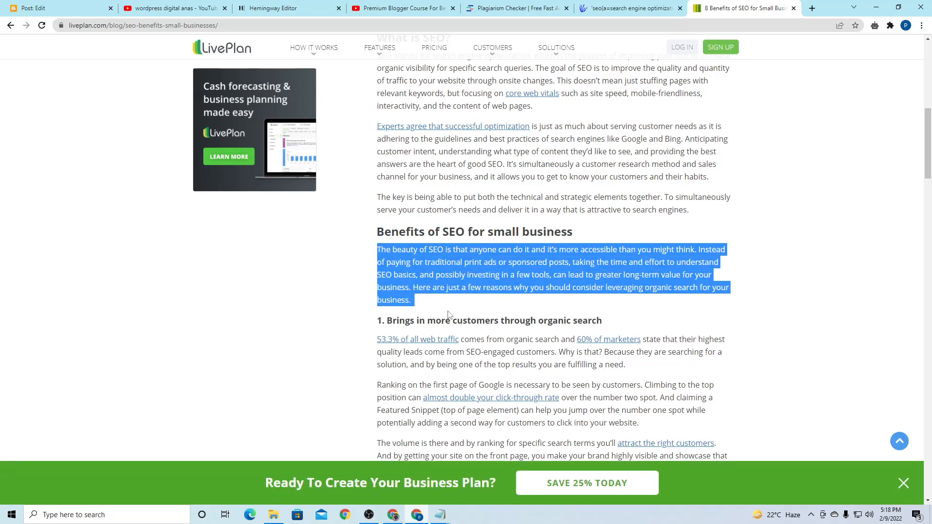
pyautogui.click(68, 8)
pyautogui.hotkey('ctrl', 'v')
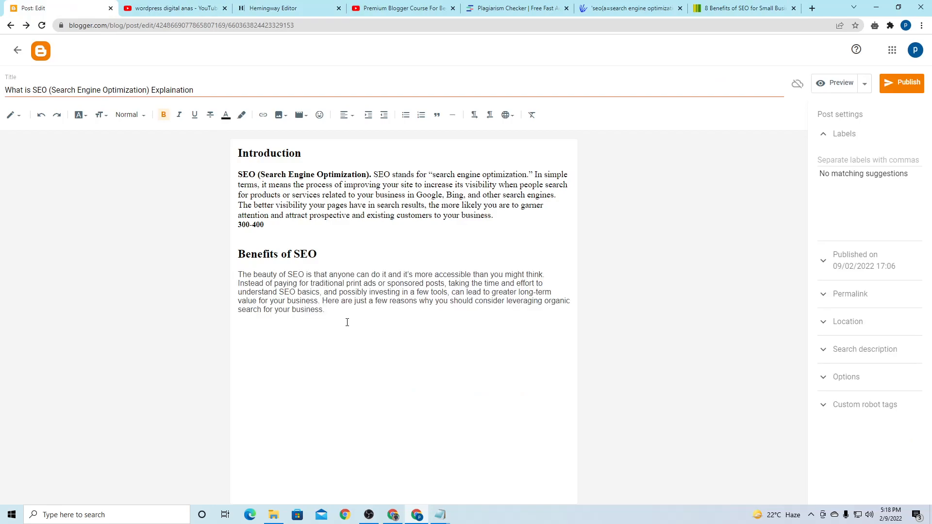
# Set the font size of the pasted "Benefits of SEO" paragraph to Medium
pyautogui.moveTo(244, 275); pyautogui.dragTo(330, 311)
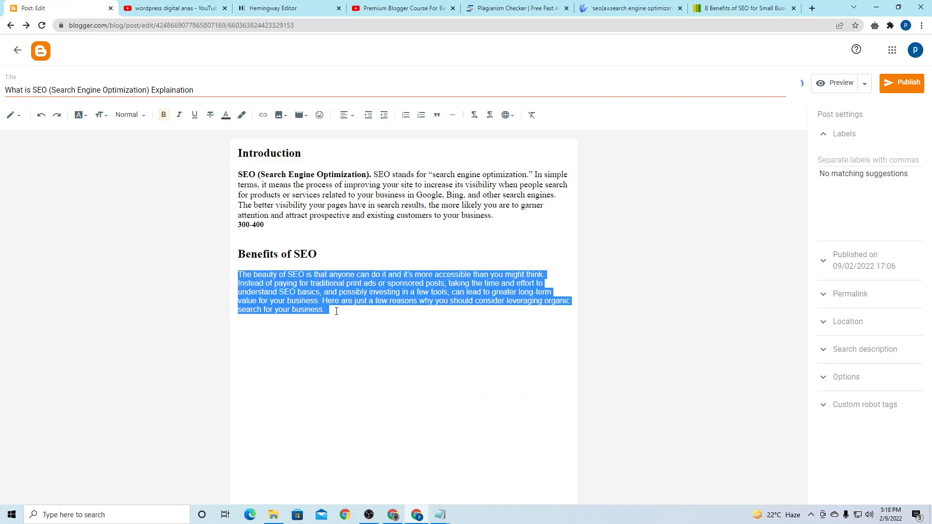
pyautogui.click(101, 117)
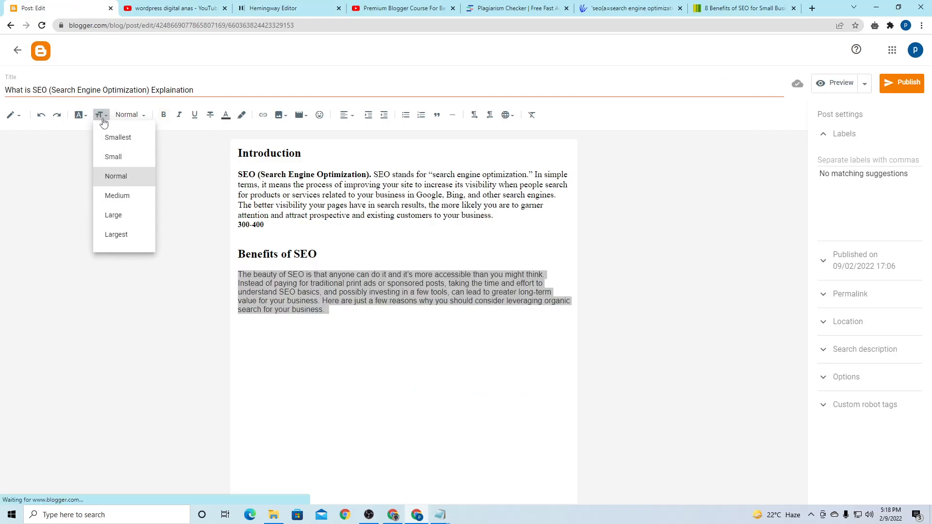
pyautogui.click(129, 195)
pyautogui.click(477, 319)
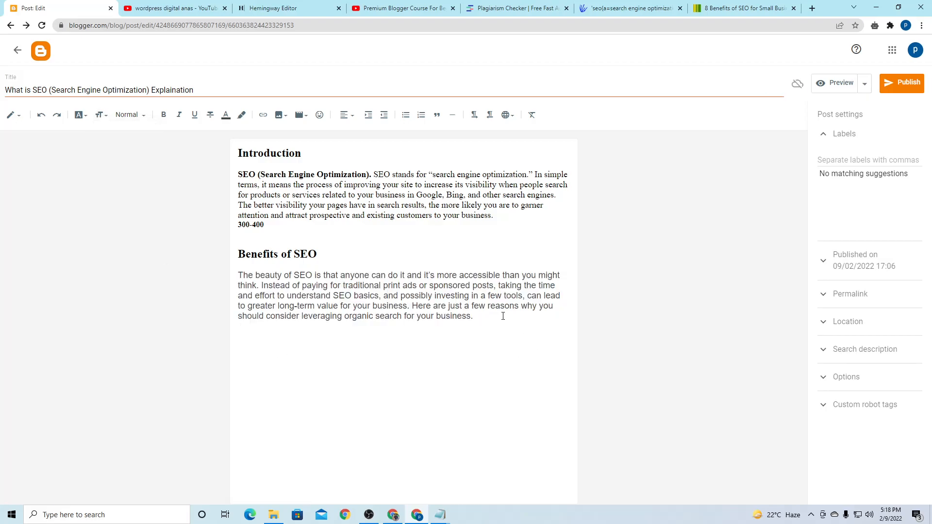
# Copy "TYPES OF SEO" from the Notepad outline and paste it below the benefits paragraph in the Blogger post
pyautogui.moveTo(440, 515)
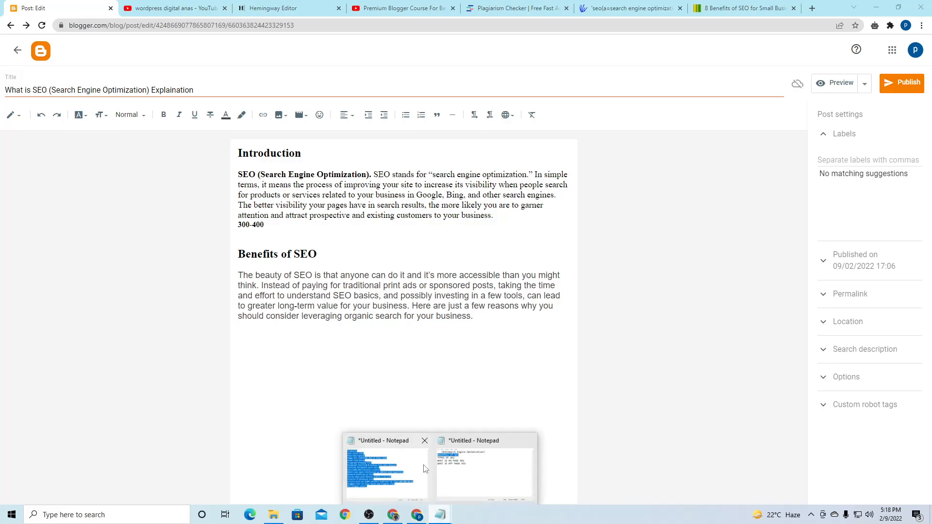
pyautogui.click(434, 475)
pyautogui.moveTo(249, 97); pyautogui.dragTo(341, 94)
pyautogui.hotkey('ctrl', 'c')
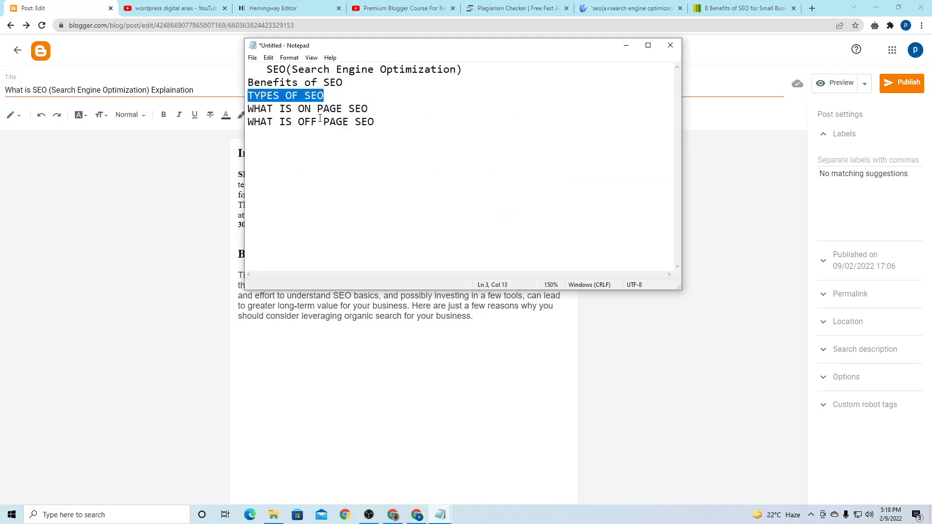
pyautogui.click(266, 367)
pyautogui.hotkey('ctrl', 'v')
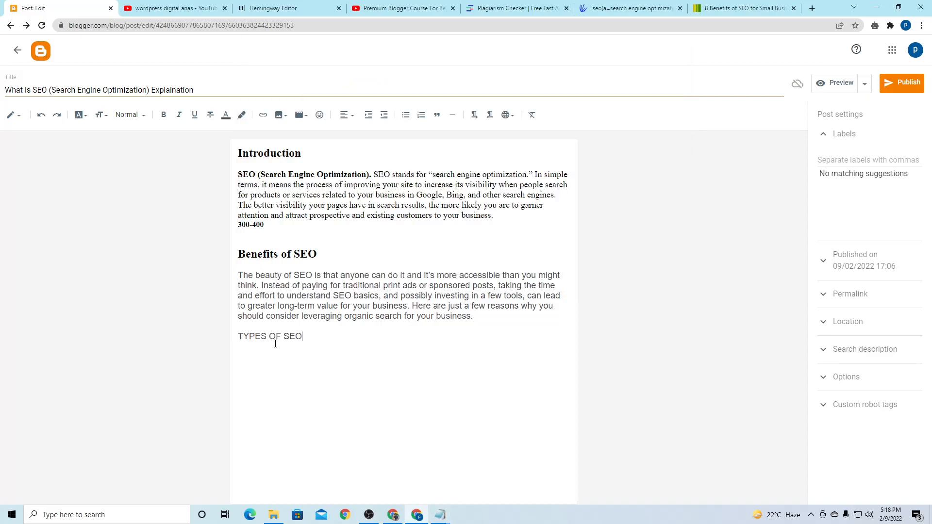
# Change the capitalization of the pasted line to "Types of SEO"
pyautogui.tripleClick(273, 336)
pyautogui.click(281, 336)
pyautogui.moveTo(268, 336); pyautogui.dragTo(243, 333)
pyautogui.write('Y')
pyautogui.press('BackSpace')
pyautogui.write('ypes')
pyautogui.press('Delete')
pyautogui.press('Delete')
pyautogui.write('of')
# Format the "Types of SEO" line as Heading with the Large font size
pyautogui.tripleClick(263, 337)
pyautogui.click(128, 116)
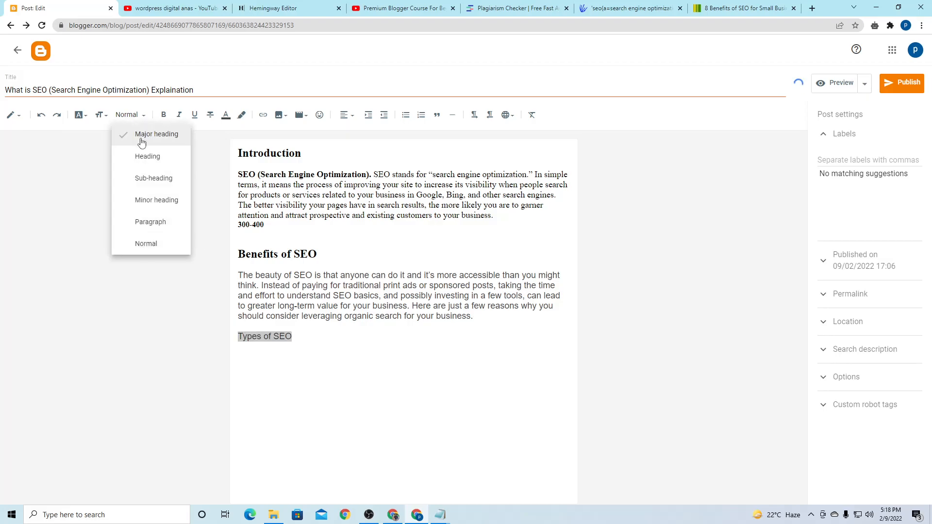
pyautogui.click(142, 153)
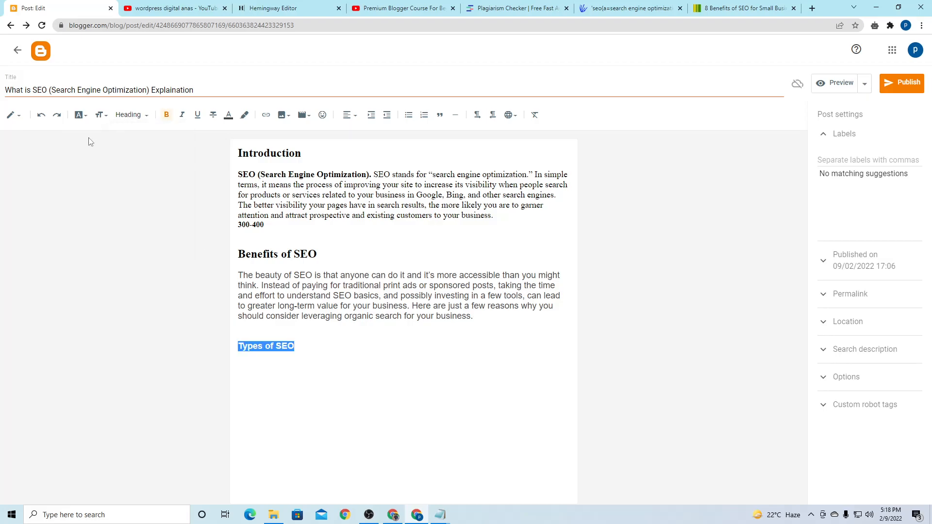
pyautogui.click(132, 120)
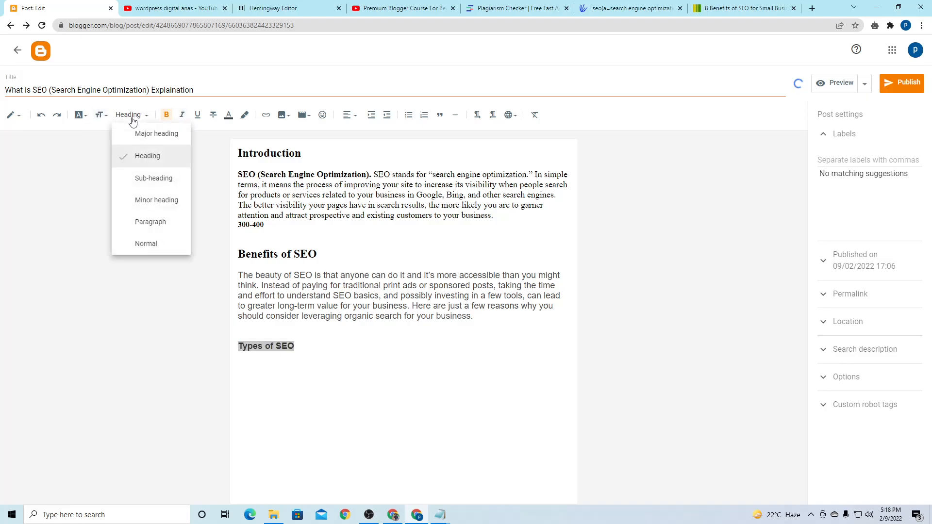
pyautogui.click(101, 115)
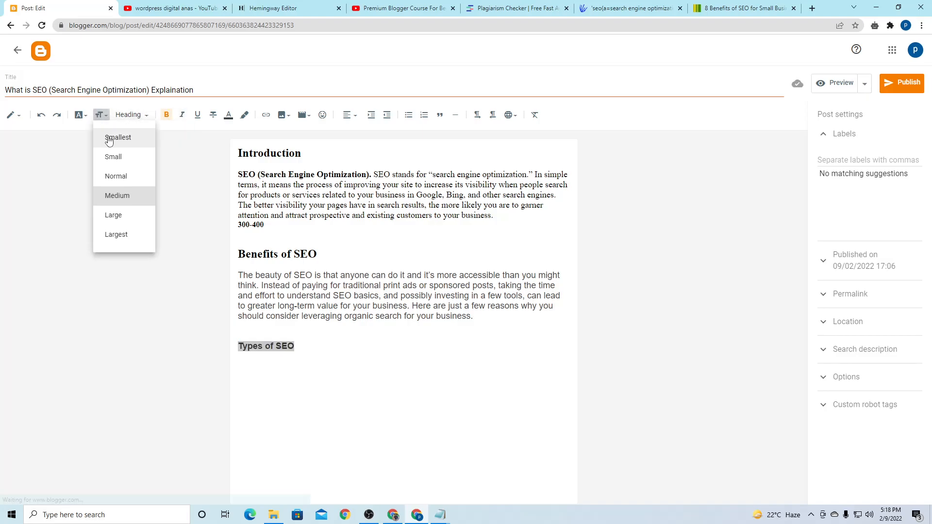
pyautogui.click(133, 215)
pyautogui.click(330, 353)
# Remove the blank line above the "Types of SEO" heading and start a new line below it
pyautogui.click(303, 329)
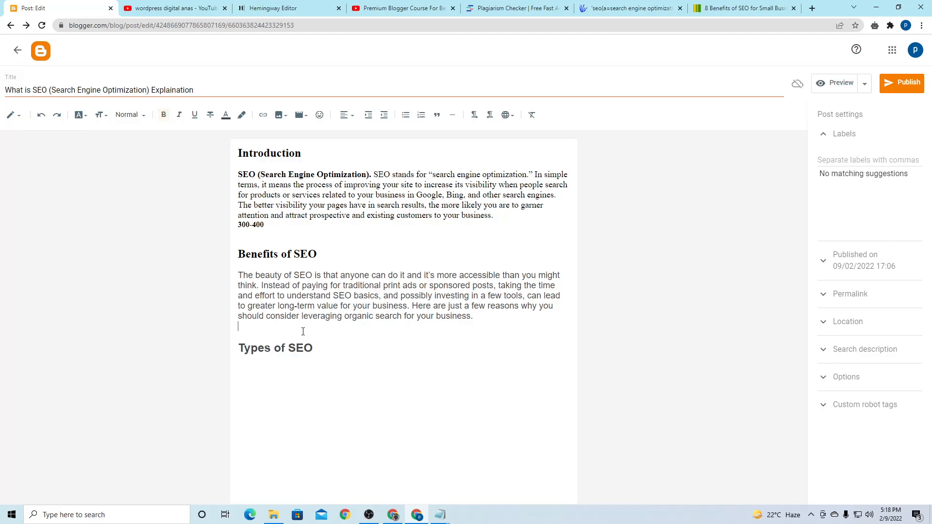
pyautogui.press('BackSpace')
pyautogui.click(344, 336)
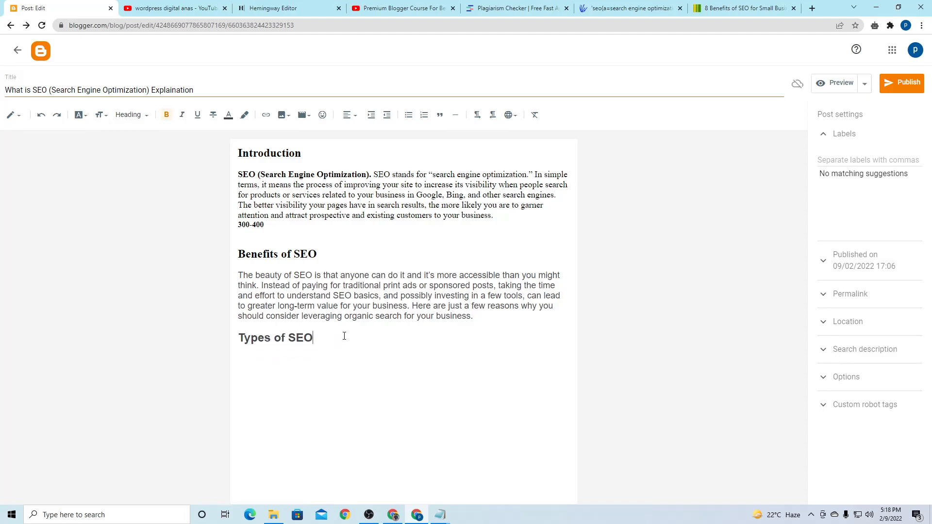
pyautogui.click(344, 374)
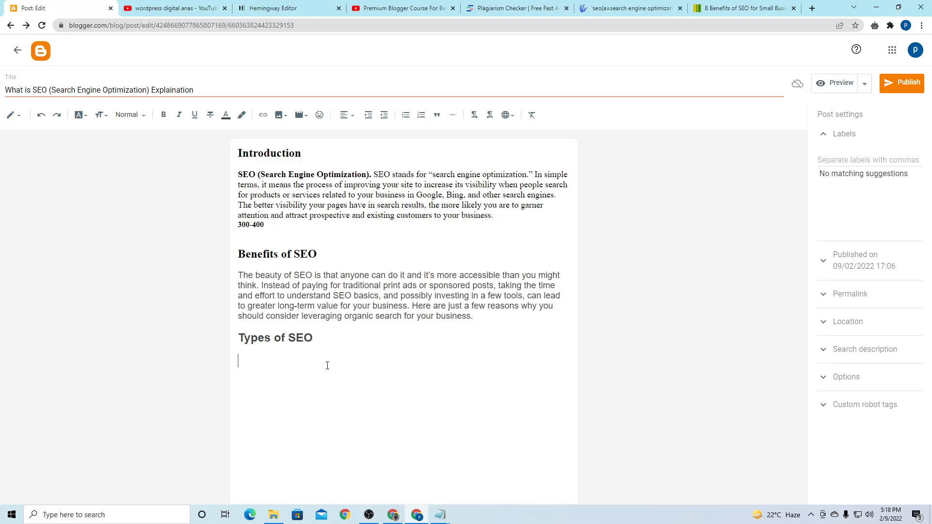
# Go back from the LivePlan article to the Google results and search for "types of seo"
pyautogui.click(745, 7)
pyautogui.click(10, 25)
pyautogui.tripleClick(201, 60)
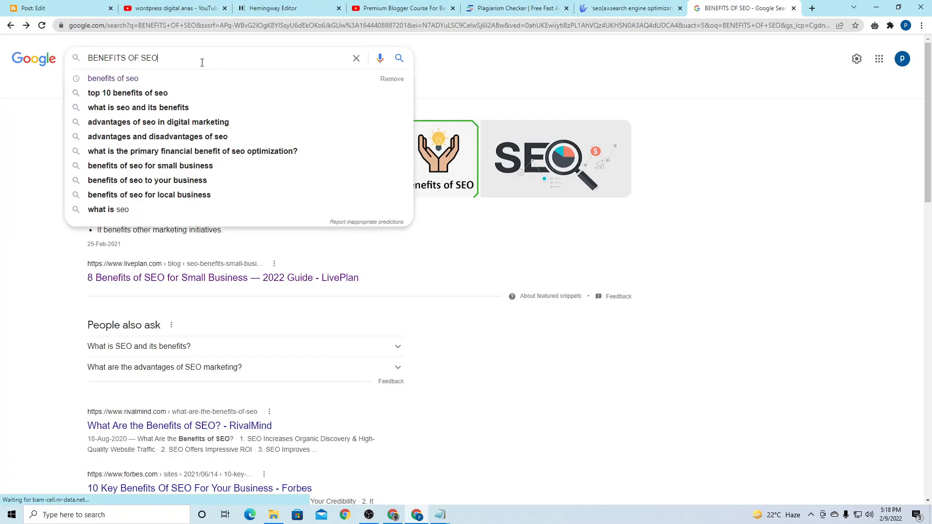
pyautogui.write('typ')
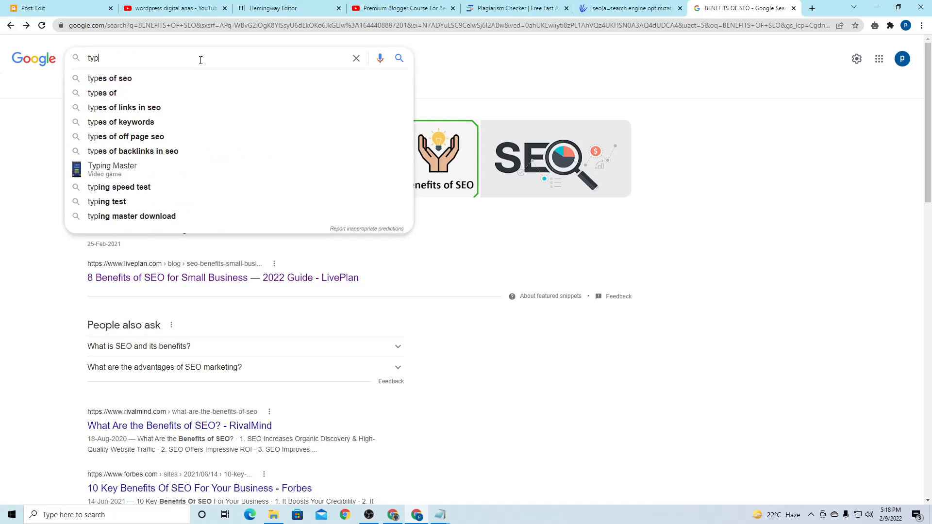
pyautogui.write('es of seo')
pyautogui.press('Return')
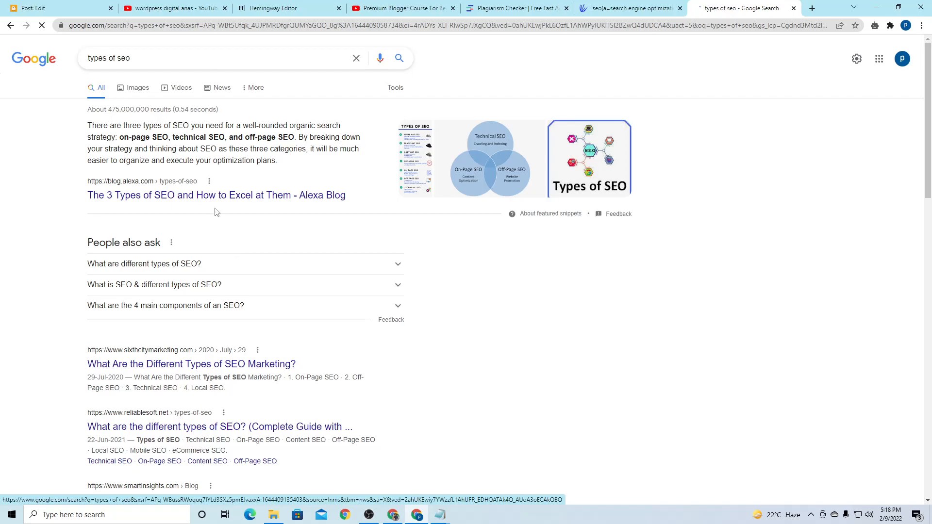
# Copy the three introductory paragraphs of the Alexa Blog article on the 3 types of SEO and paste them under the "Types of SEO" heading
pyautogui.click(172, 200)
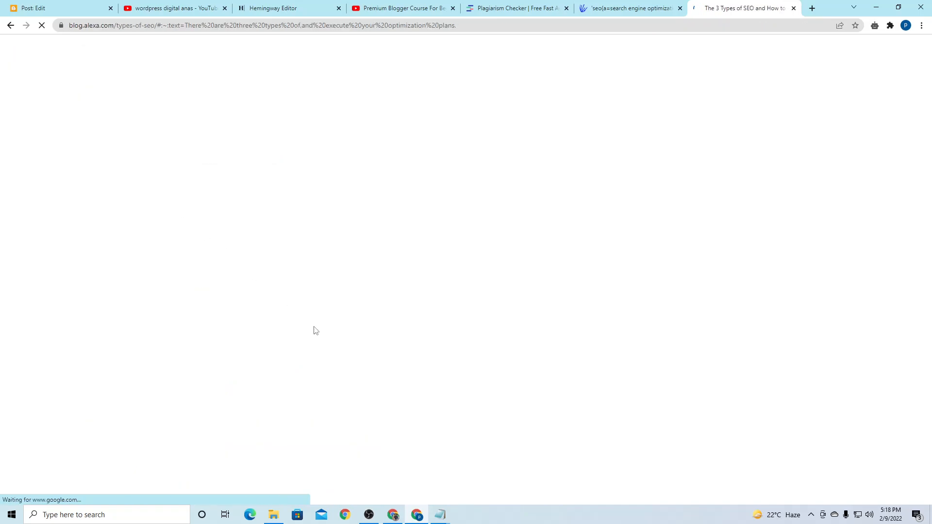
pyautogui.scroll(-3, 291, 350)
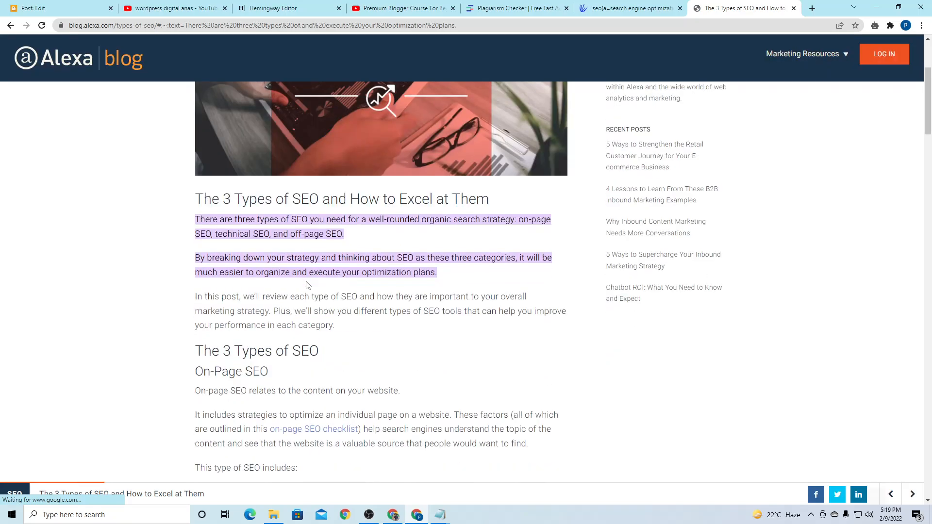
pyautogui.moveTo(197, 126); pyautogui.dragTo(340, 232)
pyautogui.hotkey('ctrl', 'c')
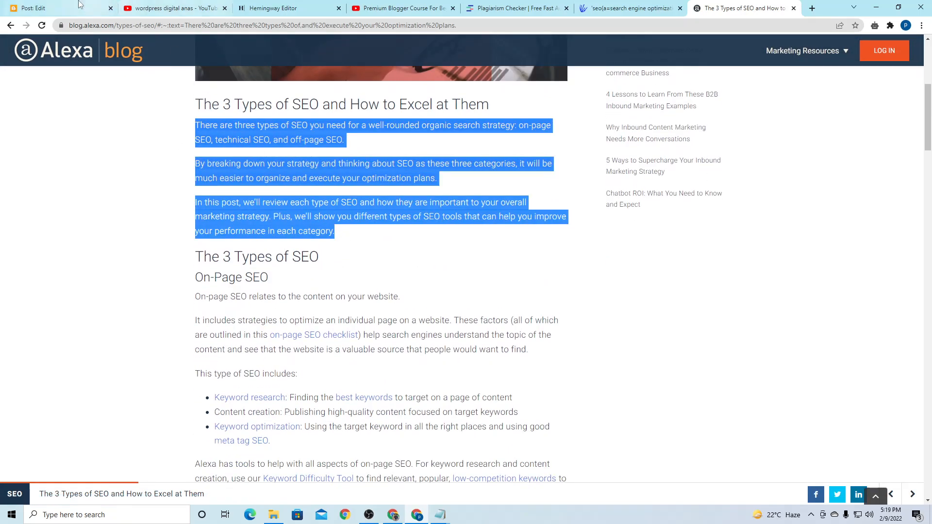
pyautogui.click(92, 8)
pyautogui.hotkey('ctrl', 'v')
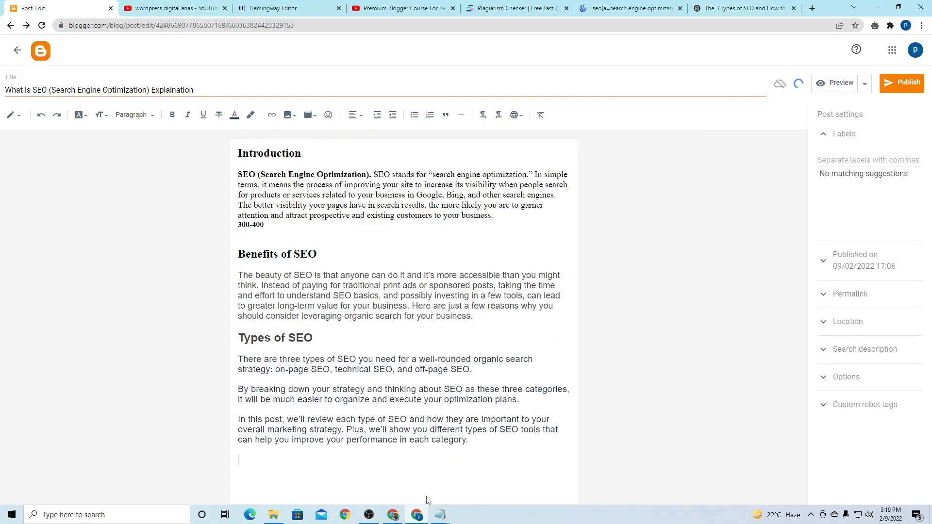
# Copy the "The 3 Types of SEO" and "On-Page SEO" text from the Alexa Blog article and paste it at the end of the post
pyautogui.click(743, 8)
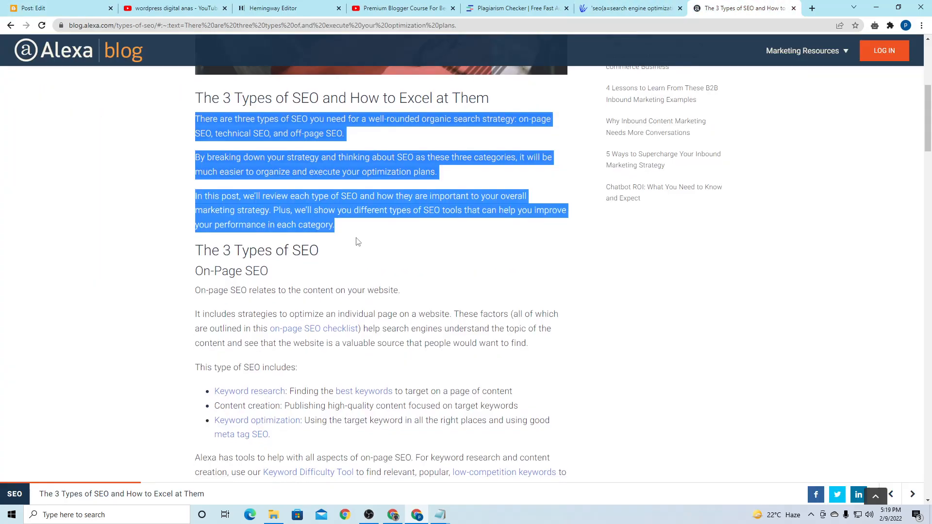
pyautogui.scroll(-2, 207, 155)
pyautogui.moveTo(200, 158); pyautogui.dragTo(424, 412)
pyautogui.hotkey('ctrl', 'c')
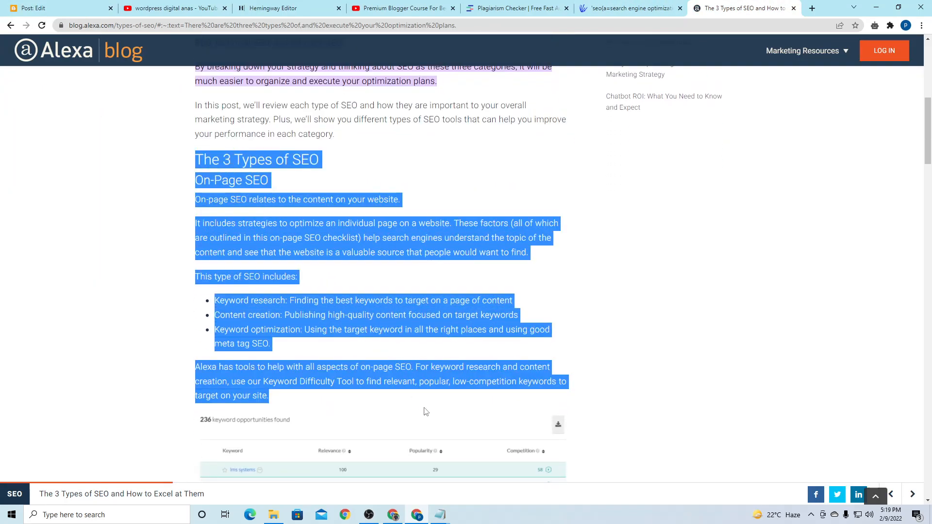
pyautogui.click(108, 6)
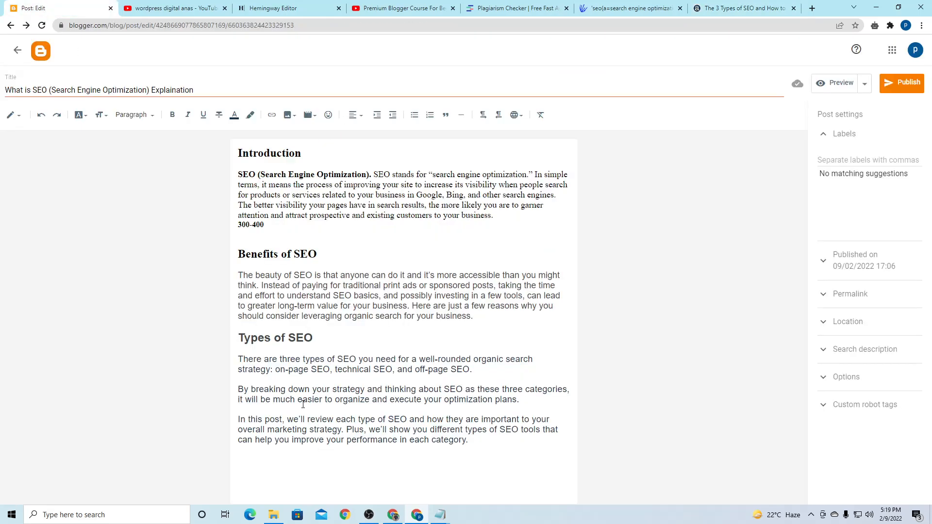
pyautogui.hotkey('ctrl', 'v')
# Copy the article's paragraph on keyword optimization with the On-Page SEO Checker and paste it at the end of the post
pyautogui.click(743, 7)
pyautogui.scroll(-5, 315, 297)
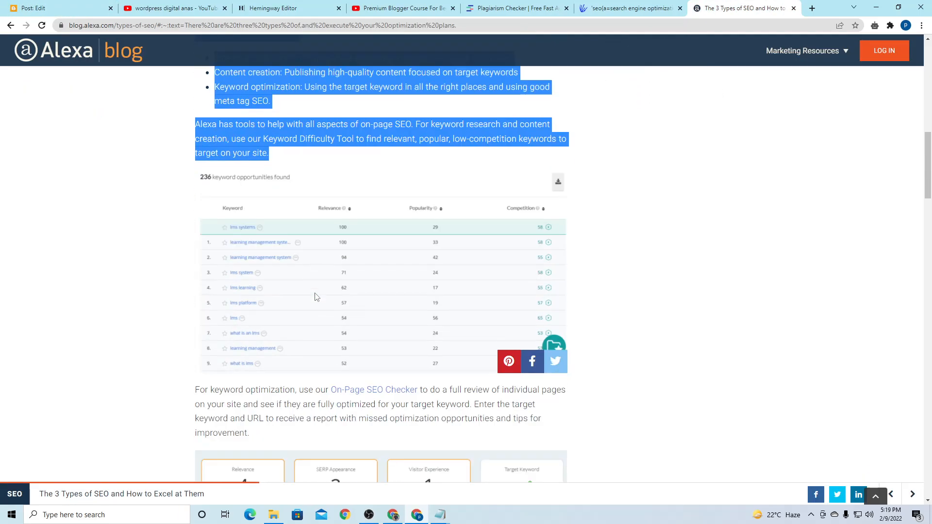
pyautogui.scroll(-4, 316, 297)
pyautogui.moveTo(206, 202); pyautogui.dragTo(258, 243)
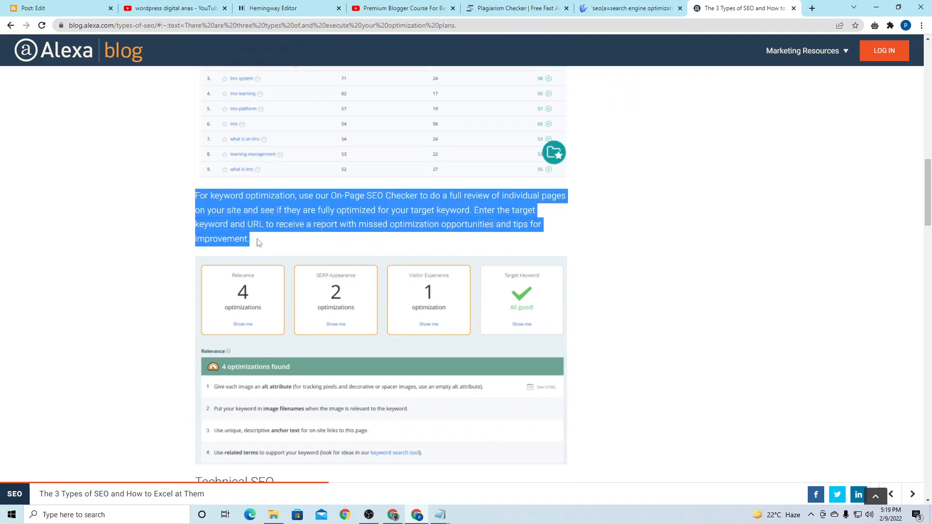
pyautogui.hotkey('ctrl', 'c')
pyautogui.hotkey('ctrl', '1')
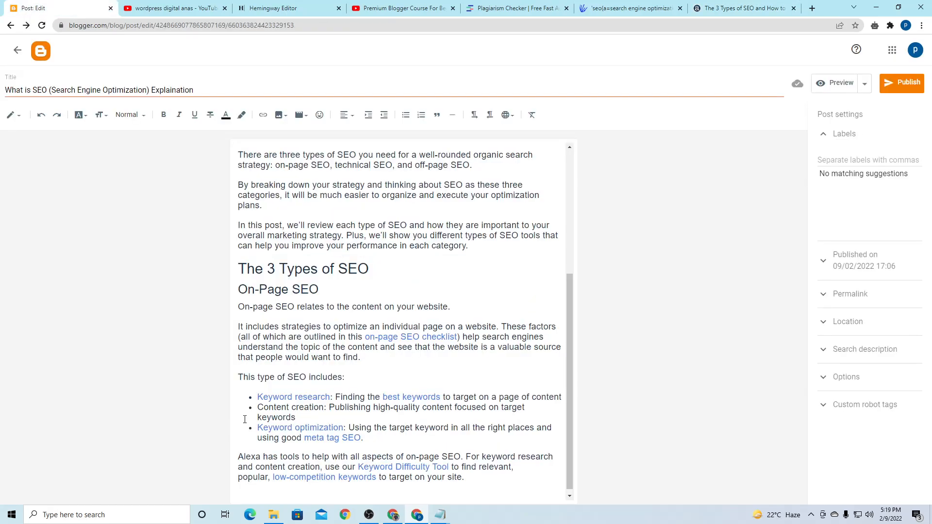
pyautogui.hotkey('ctrl', 'v')
# Copy the article's Technical SEO section through the SEO Audit Tool paragraph and paste it at the end of the post
pyautogui.hotkey('ctrl', '7')
pyautogui.scroll(-5, 272, 302)
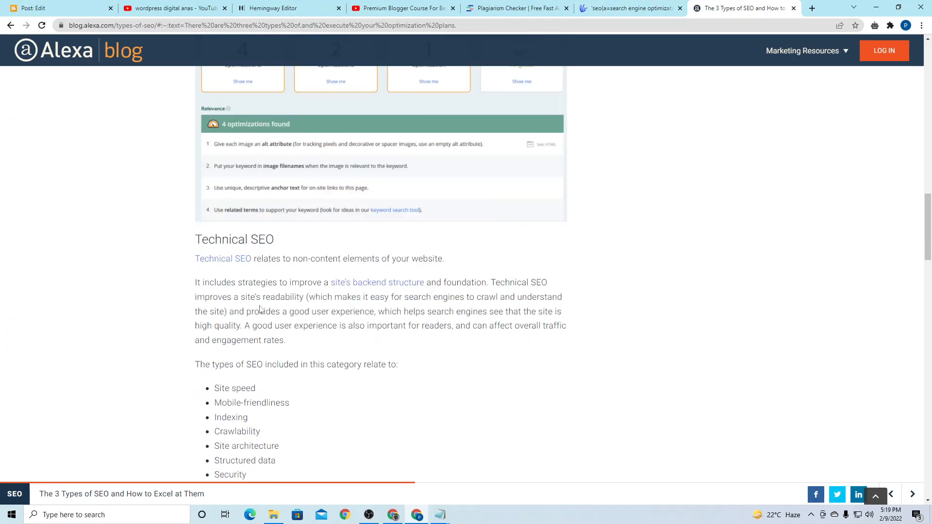
pyautogui.moveTo(197, 241); pyautogui.dragTo(393, 209)
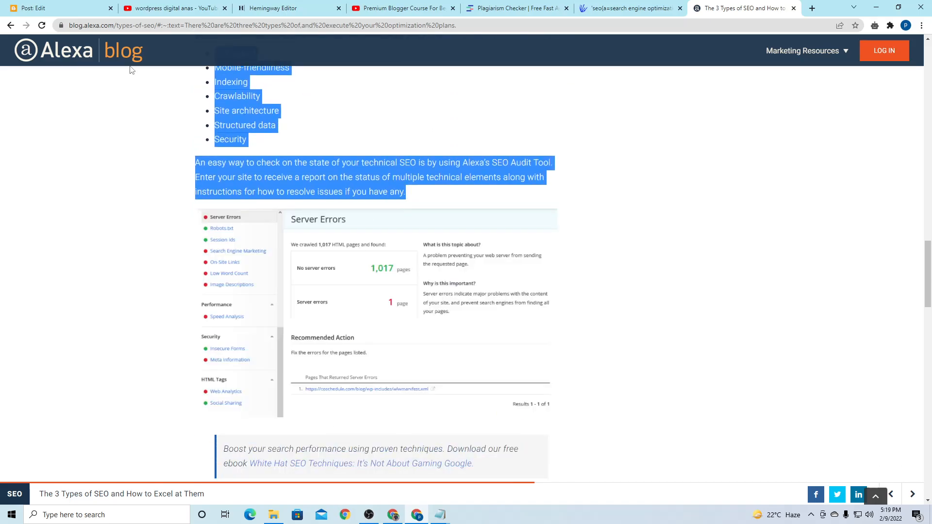
pyautogui.hotkey('ctrl', 'c')
pyautogui.hotkey('ctrl', '1')
pyautogui.hotkey('ctrl', 'v')
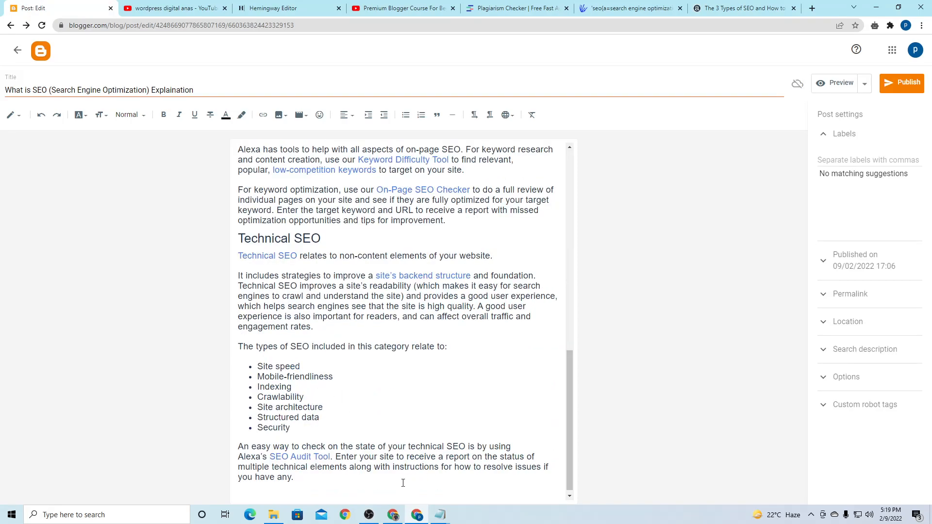
# Check the link behind "on-page SEO checklist" in the post against the web address of the Alexa Blog article
pyautogui.moveTo(570, 395); pyautogui.dragTo(569, 258)
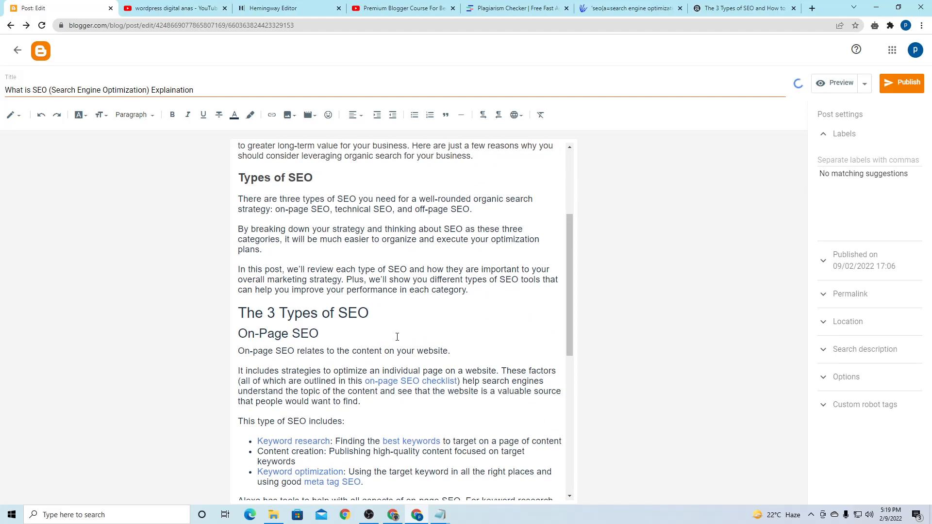
pyautogui.click(379, 381)
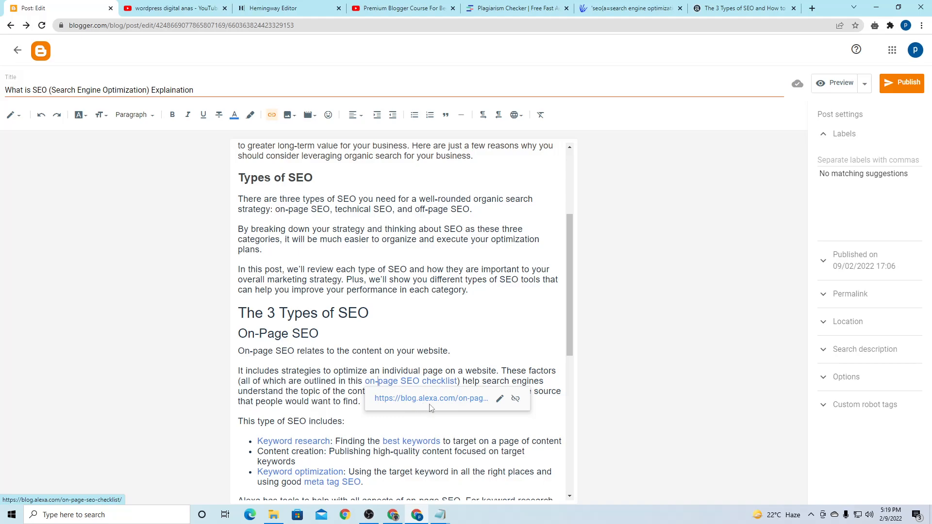
pyautogui.click(729, 4)
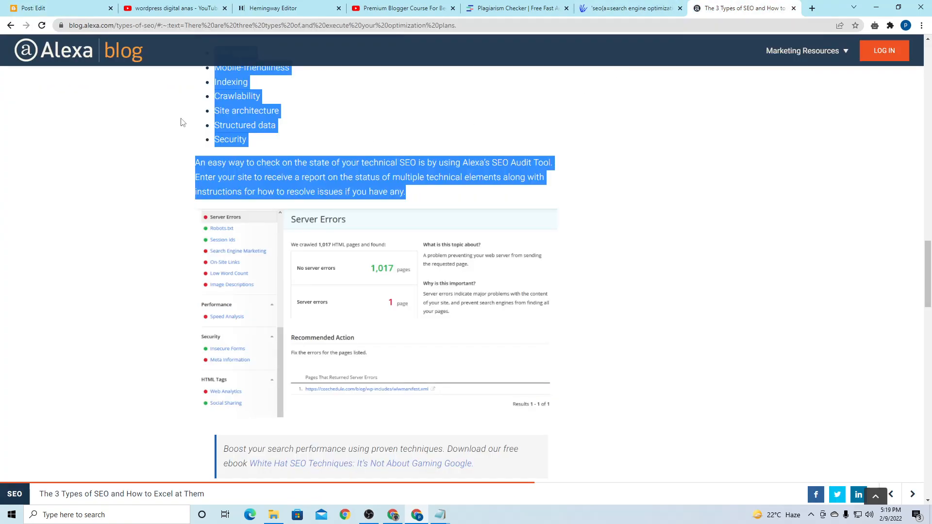
pyautogui.moveTo(69, 25); pyautogui.dragTo(116, 30)
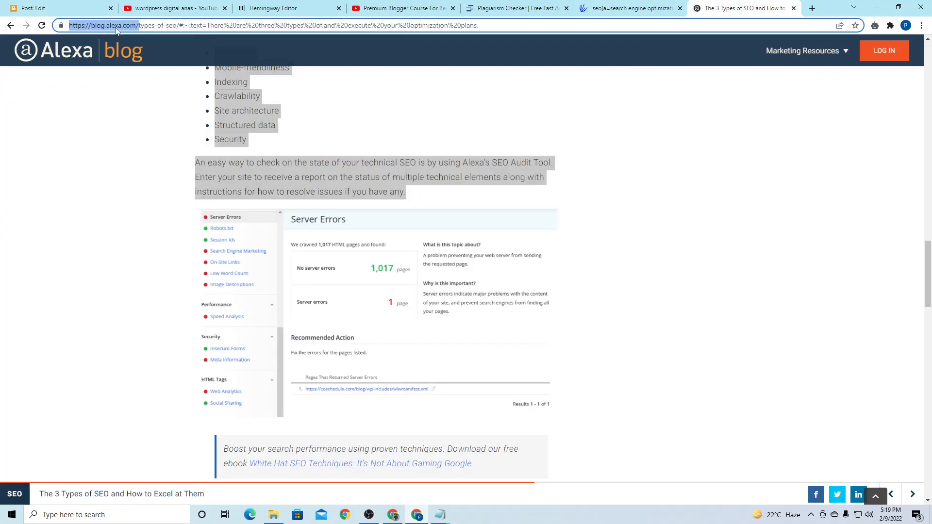
pyautogui.click(82, 4)
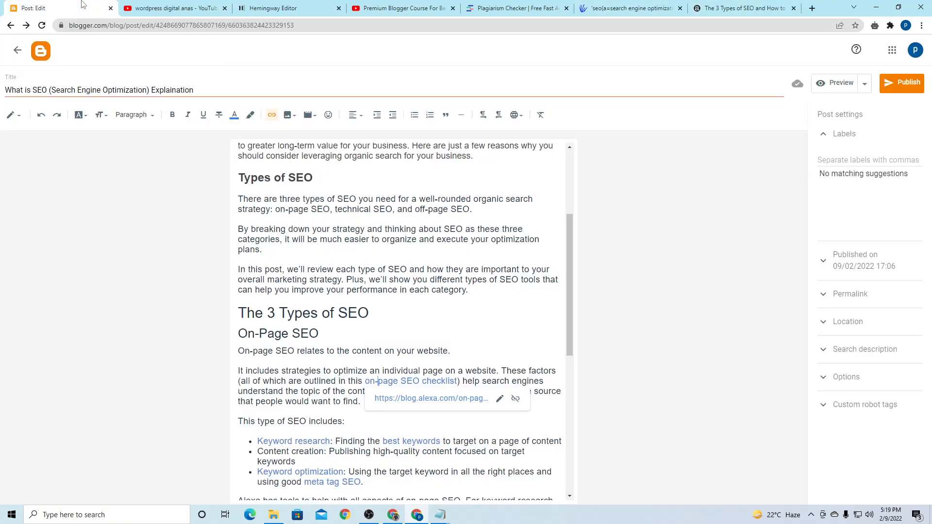
# Examine the links carried over with "on-page SEO checklist", "Keyword research" and "best keywords" in the pasted On-Page SEO text
pyautogui.click(340, 351)
pyautogui.moveTo(368, 381); pyautogui.dragTo(458, 382)
pyautogui.moveTo(258, 442); pyautogui.dragTo(330, 439)
pyautogui.click(358, 414)
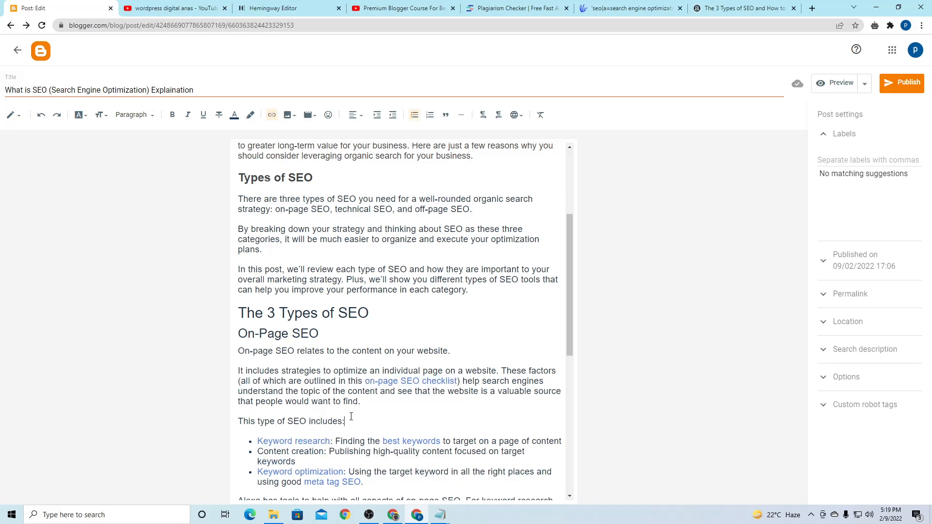
pyautogui.doubleClick(305, 442)
pyautogui.click(397, 422)
pyautogui.moveTo(264, 440); pyautogui.dragTo(441, 441)
pyautogui.click(333, 441)
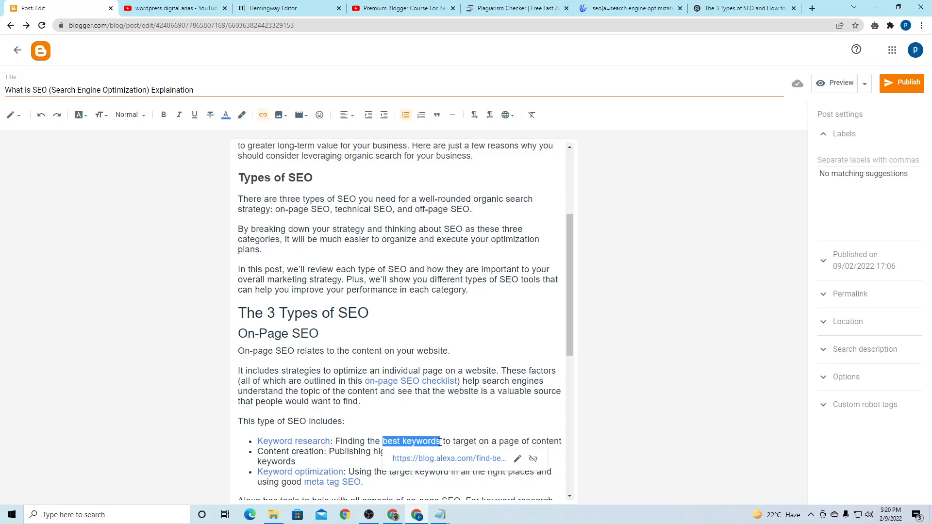
pyautogui.click(441, 392)
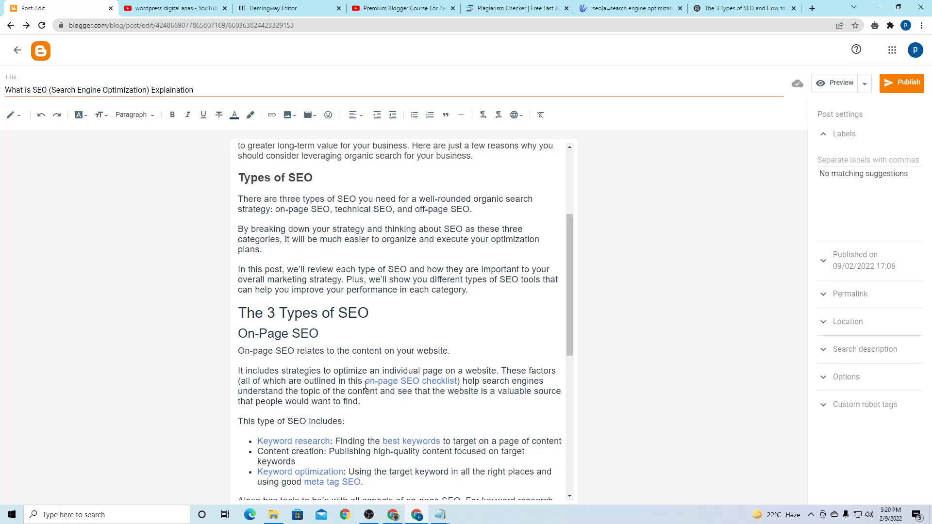
pyautogui.moveTo(366, 382); pyautogui.dragTo(431, 382)
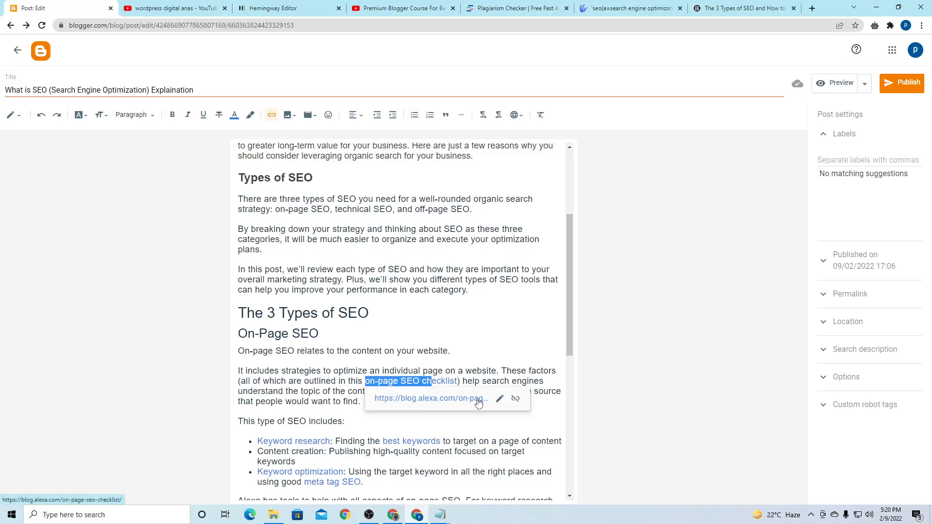
pyautogui.click(402, 343)
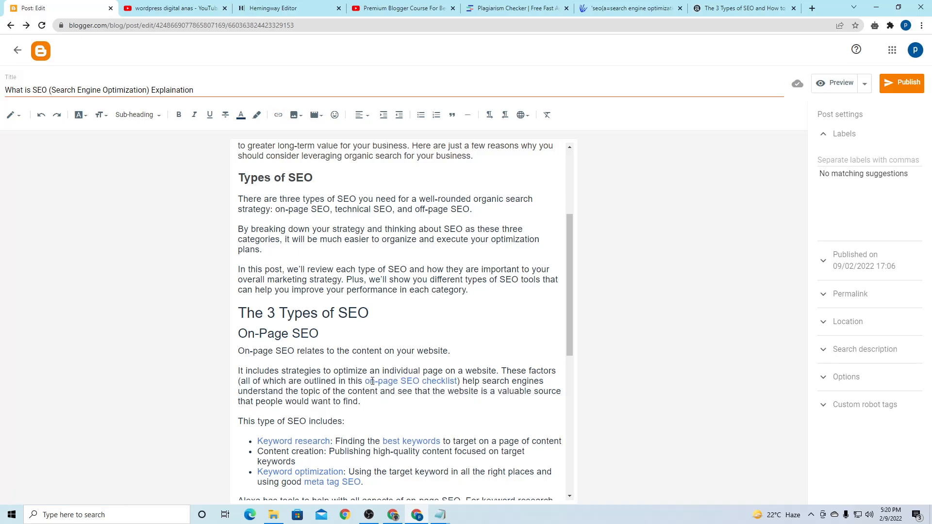
pyautogui.click(410, 379)
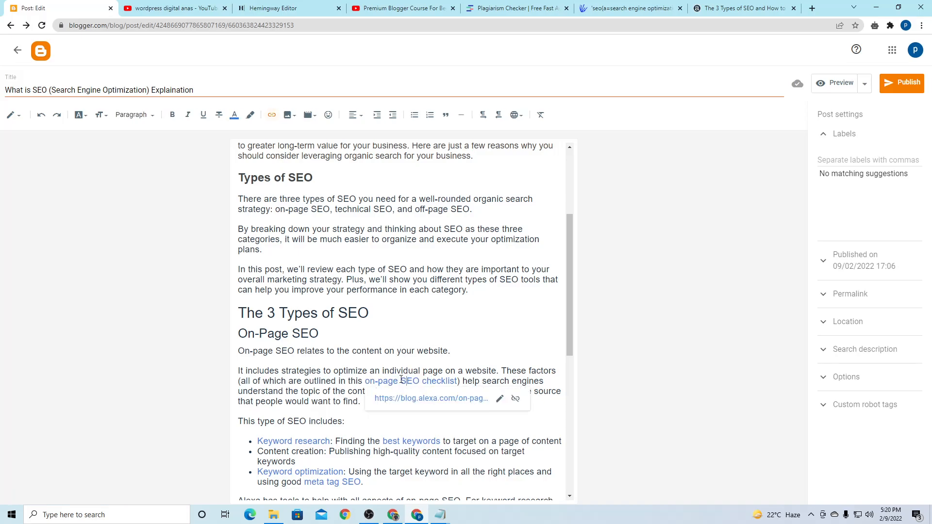
pyautogui.click(435, 420)
# Compare the article's On-Page SEO section with the content pasted into the post
pyautogui.click(753, 4)
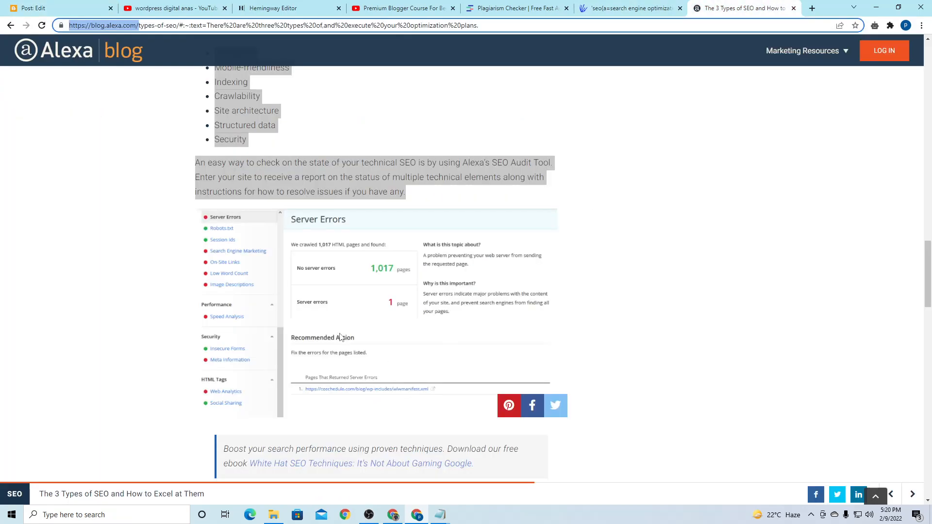
pyautogui.scroll(10, 329, 374)
pyautogui.scroll(6, 319, 373)
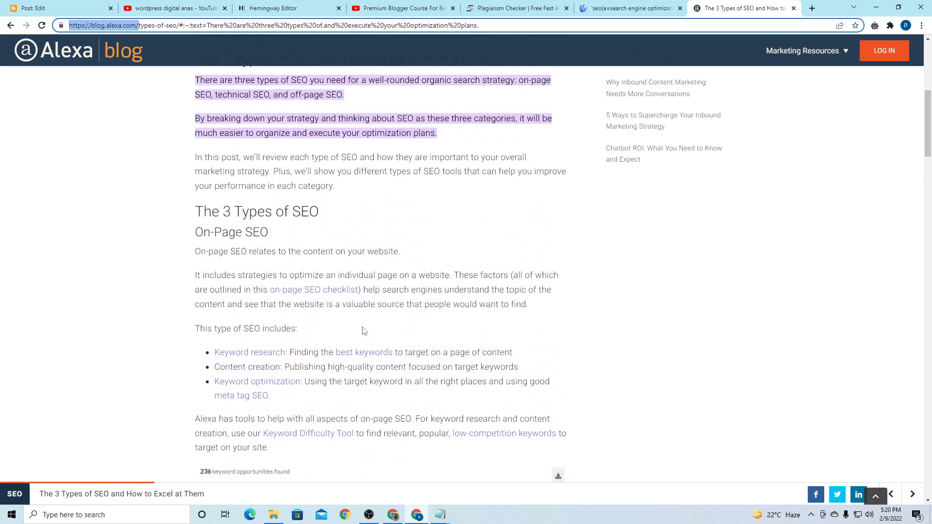
pyautogui.moveTo(324, 354); pyautogui.dragTo(386, 374)
pyautogui.click(15, 4)
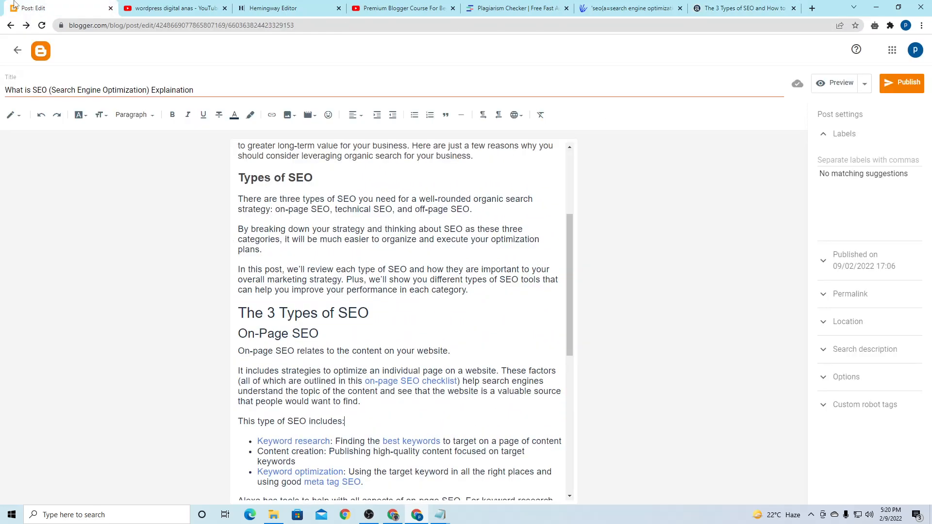
pyautogui.scroll(-7, 448, 437)
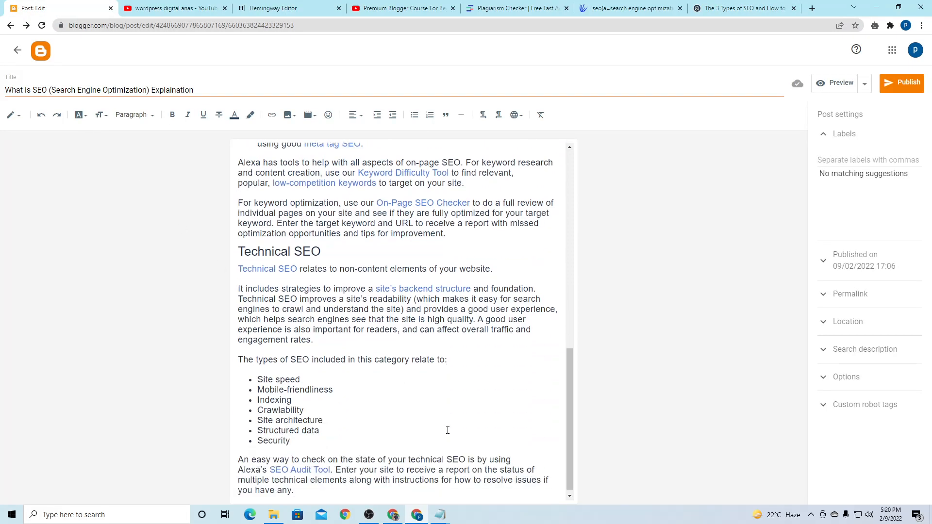
pyautogui.scroll(10, 437, 413)
# Save the article's header image as types-of-seo in JPEG format in the Downloads folder
pyautogui.click(743, 8)
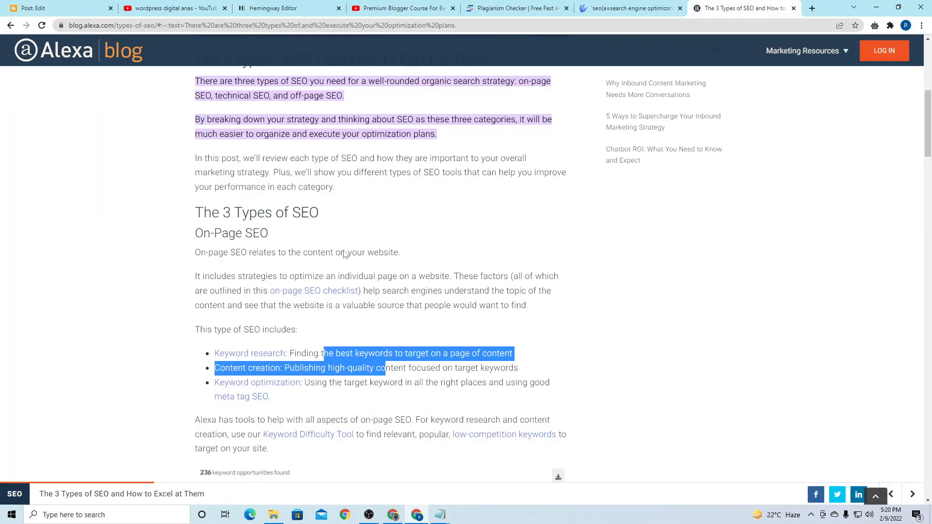
pyautogui.scroll(8, 383, 362)
pyautogui.rightClick(405, 278)
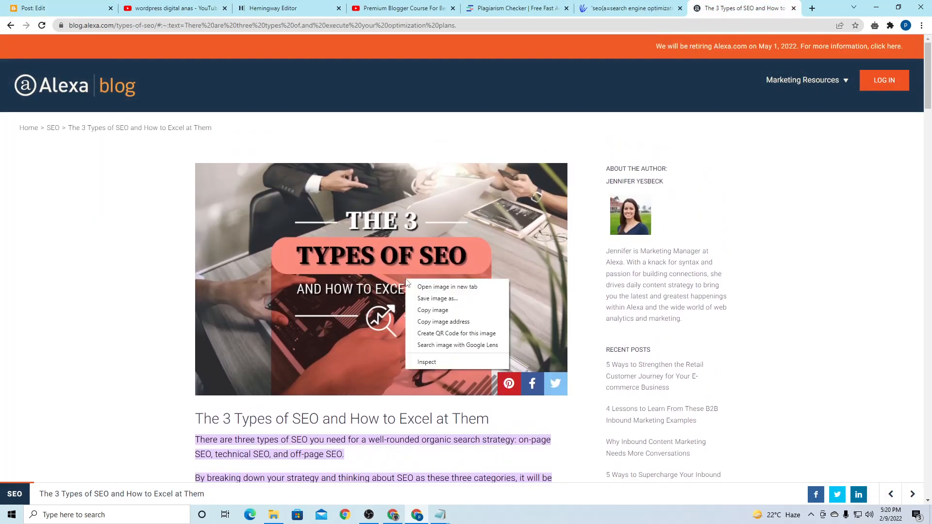
pyautogui.click(427, 299)
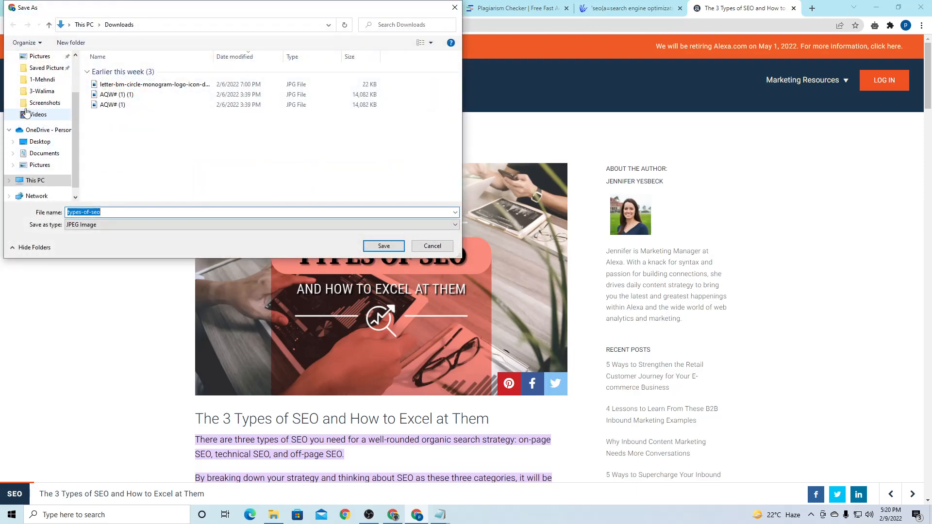
pyautogui.scroll(3, 49, 148)
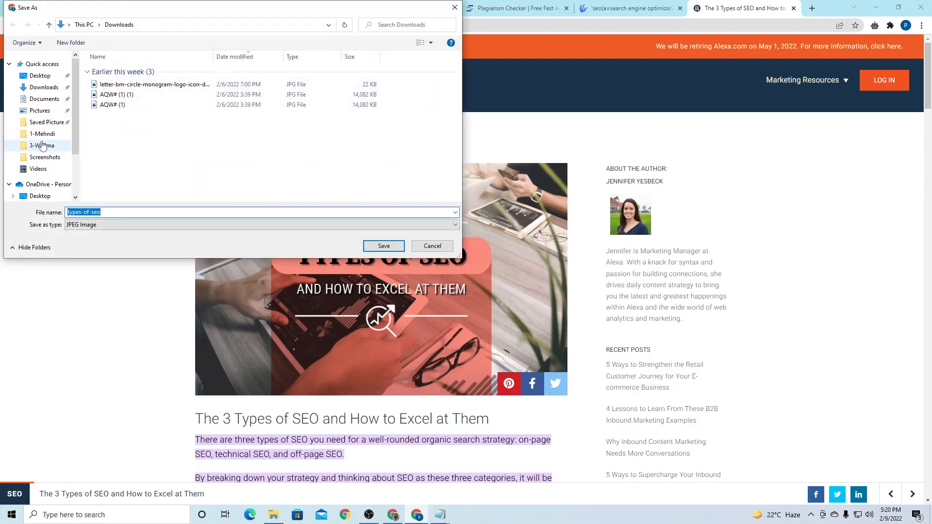
pyautogui.click(44, 87)
pyautogui.click(383, 246)
# Add a blank line in the post between the keyword optimization paragraph and the "Technical SEO" heading
pyautogui.hotkey('ctrl', 'Tab')
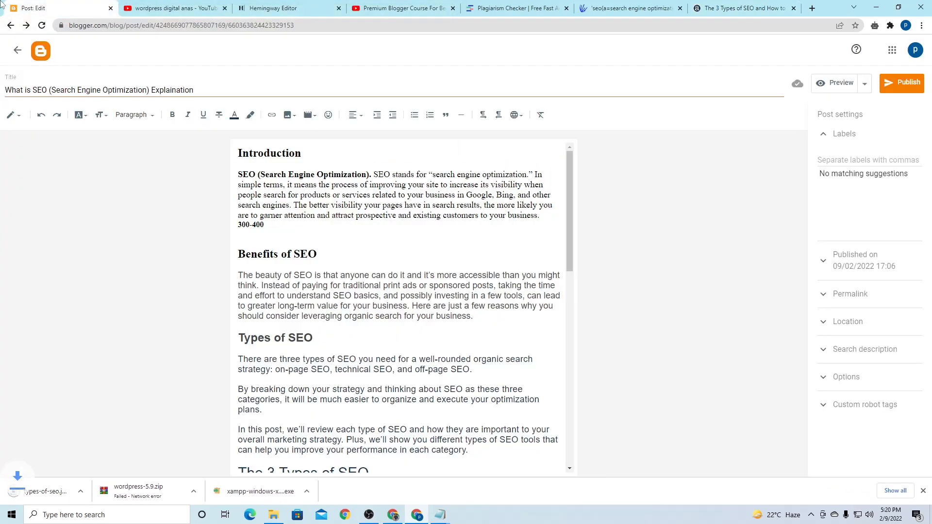
pyautogui.click(320, 237)
pyautogui.scroll(-5, 332, 345)
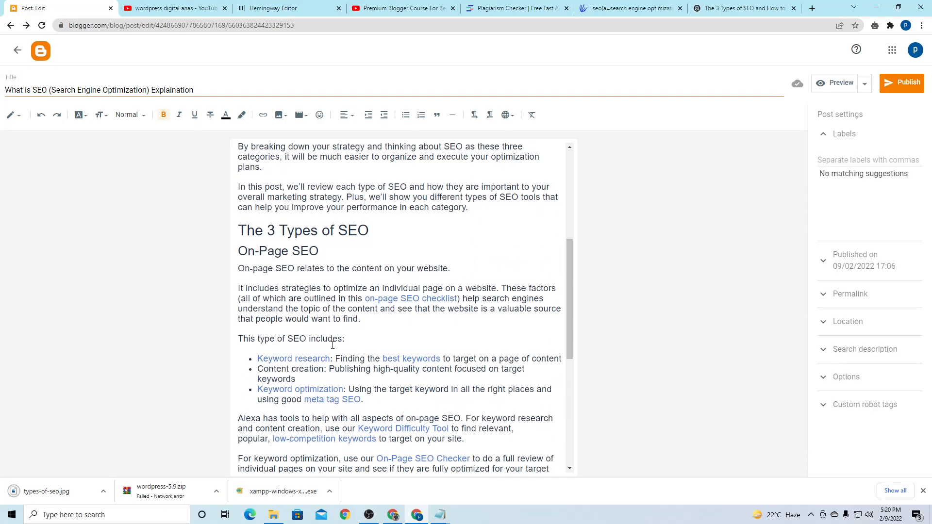
pyautogui.scroll(-4, 486, 297)
pyautogui.scroll(3, 437, 311)
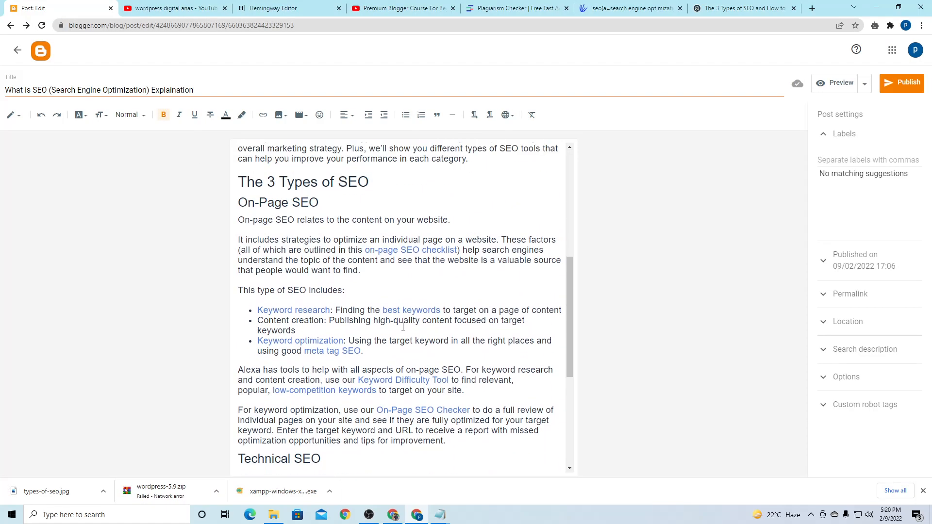
pyautogui.scroll(-3, 401, 322)
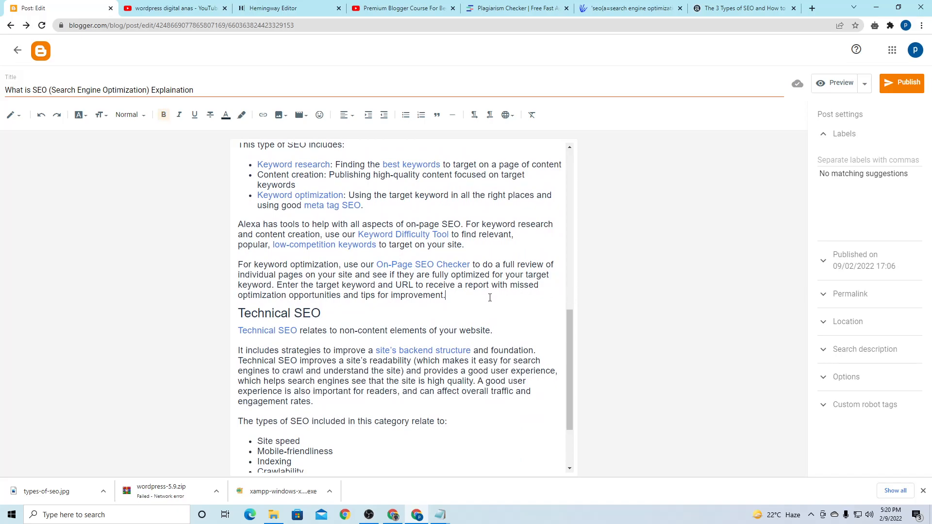
pyautogui.press('Return')
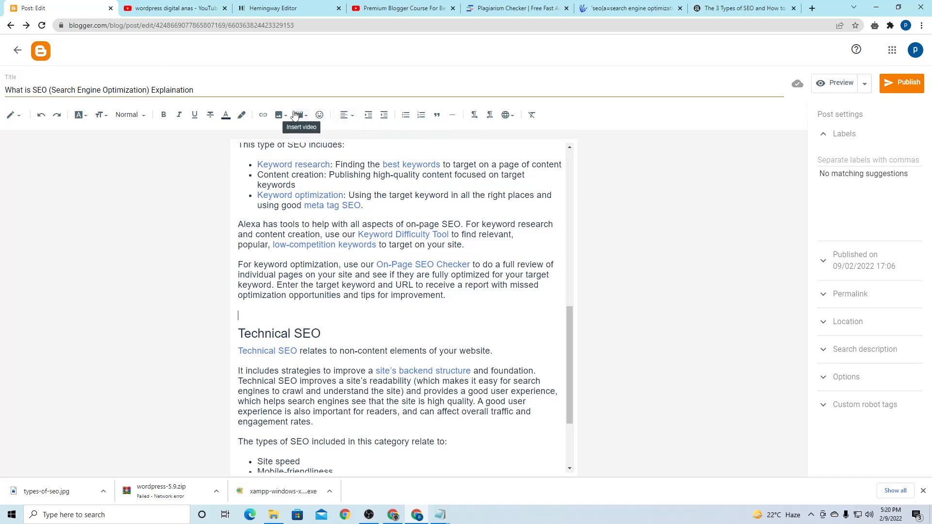
# Insert the downloaded types-of-seo.jpg from the computer into the blank line above the "Technical SEO" heading
pyautogui.click(278, 114)
pyautogui.click(295, 130)
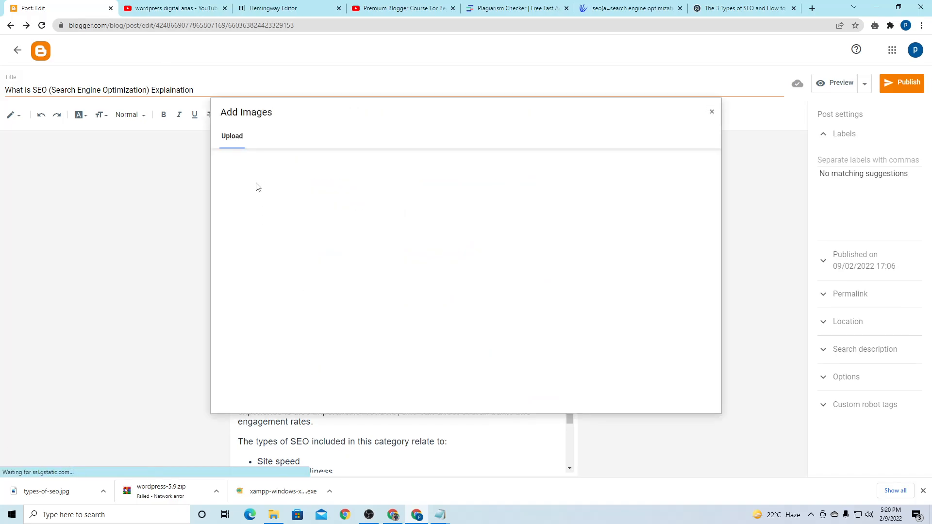
pyautogui.click(253, 163)
pyautogui.click(117, 85)
pyautogui.click(384, 246)
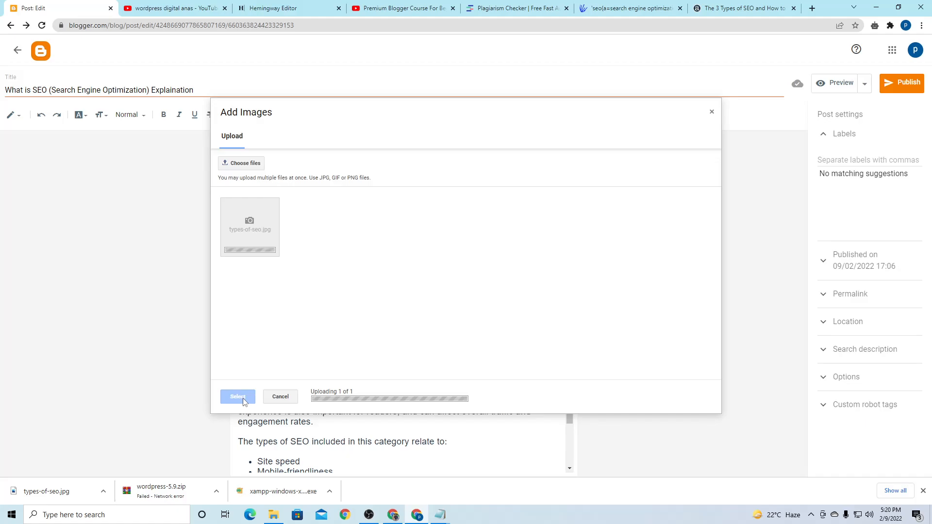
pyautogui.click(238, 397)
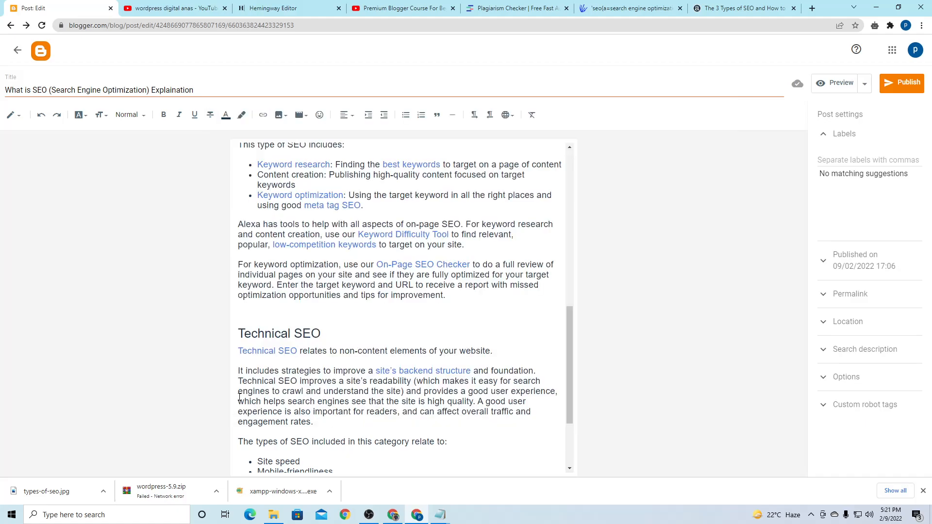
pyautogui.click(924, 491)
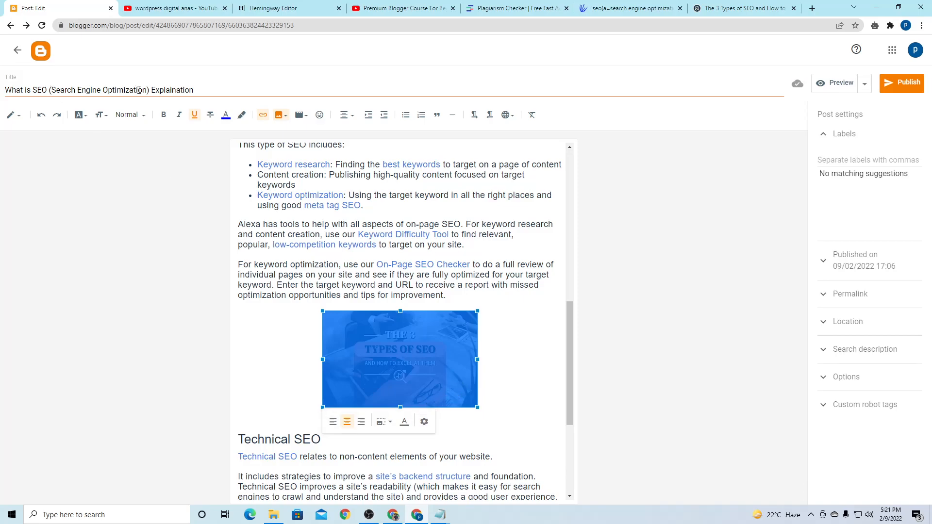
# Set both the alt text and the title text of the inserted image to "Types of SEO"
pyautogui.moveTo(149, 89); pyautogui.dragTo(34, 77)
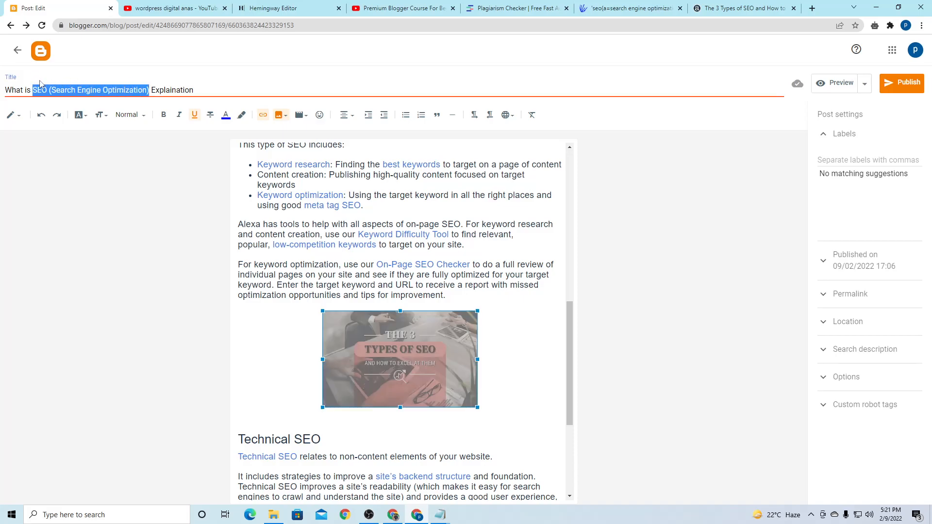
pyautogui.click(401, 342)
pyautogui.click(428, 421)
pyautogui.click(419, 202)
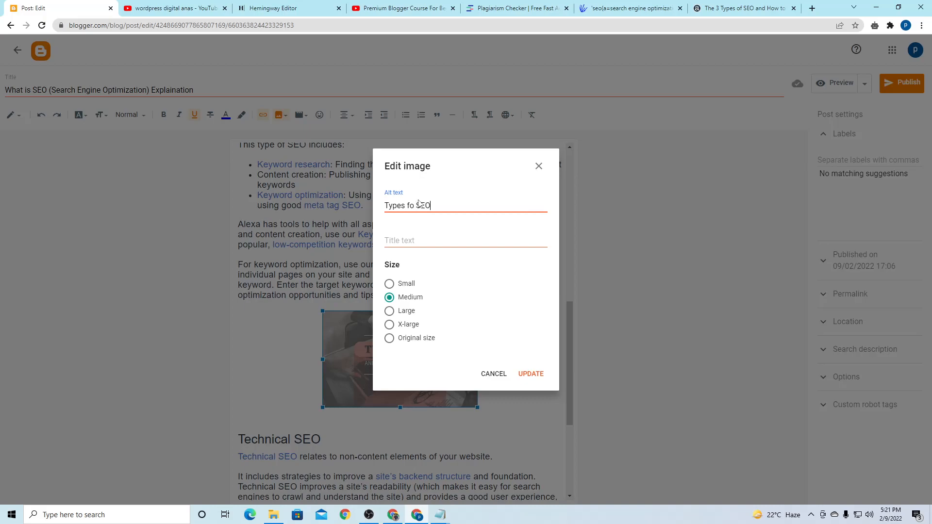
pyautogui.press('BackSpace')
pyautogui.press('BackSpace')
pyautogui.press('BackSpace')
pyautogui.write('of')
pyautogui.tripleClick(420, 207)
pyautogui.hotkey('ctrl', 'c')
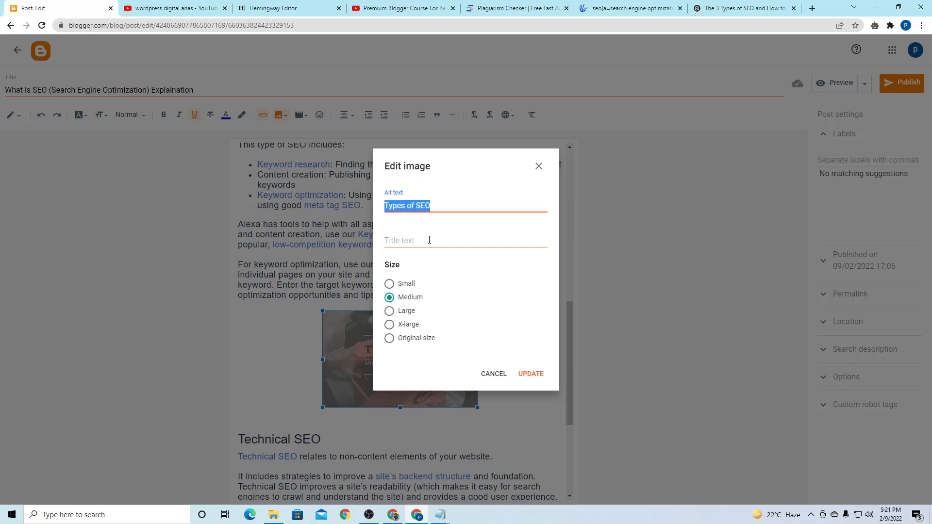
pyautogui.click(429, 240)
pyautogui.hotkey('ctrl', 'v')
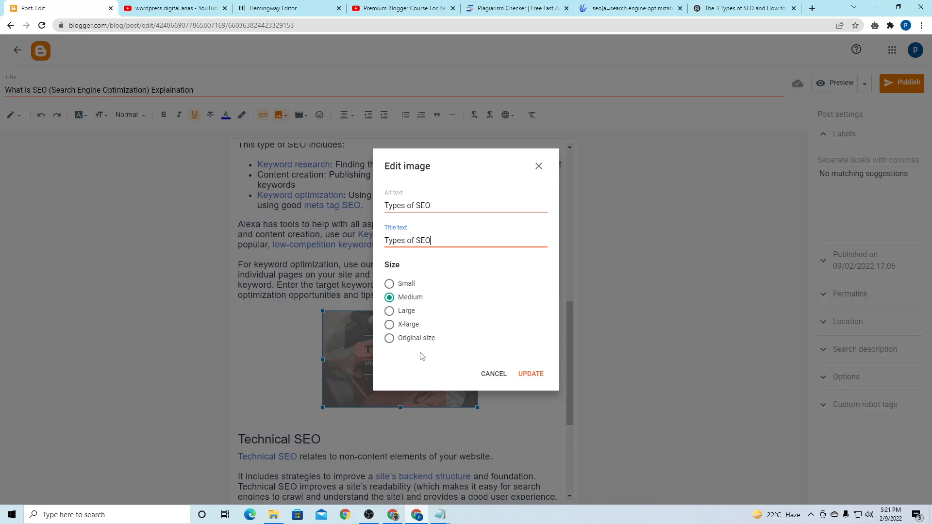
# Set the "Types of SEO" image to Original size and apply the image settings
pyautogui.moveTo(397, 296); pyautogui.dragTo(429, 302)
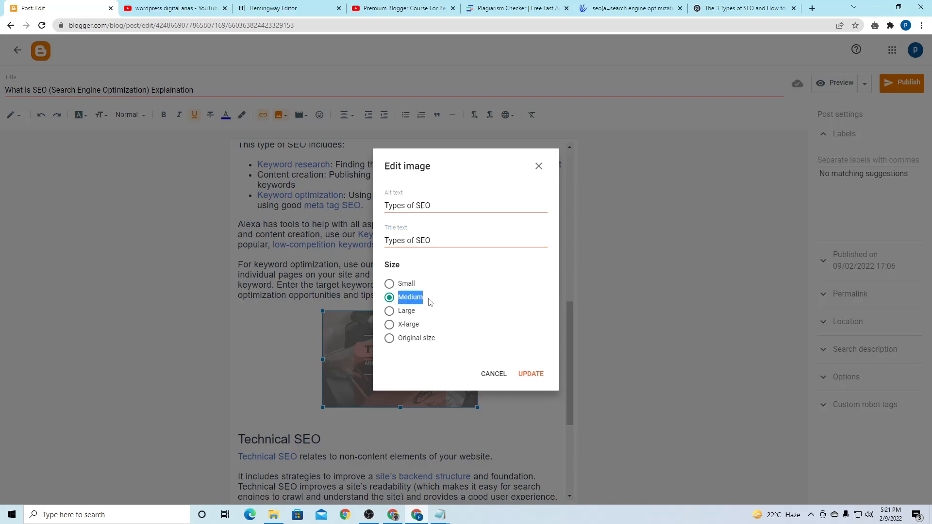
pyautogui.click(420, 338)
pyautogui.click(532, 375)
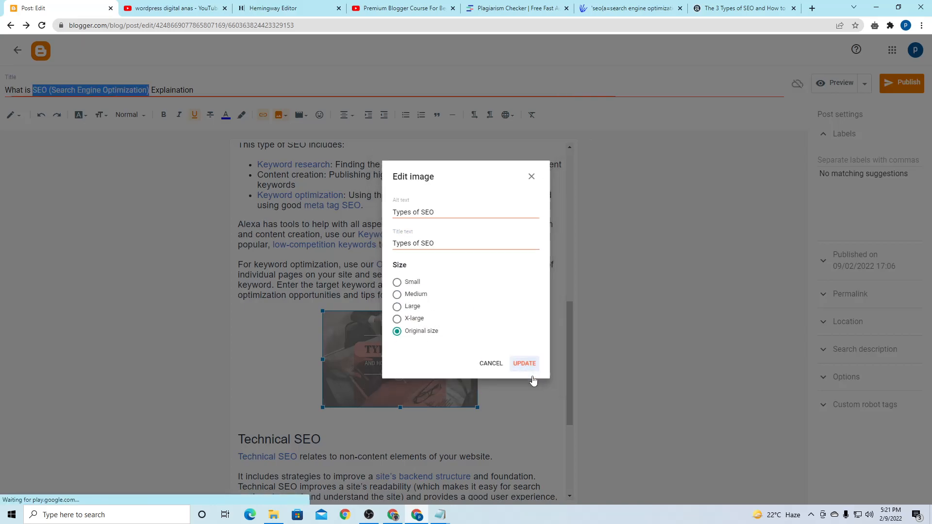
pyautogui.scroll(-1, 472, 345)
pyautogui.scroll(-4, 472, 346)
pyautogui.click(418, 340)
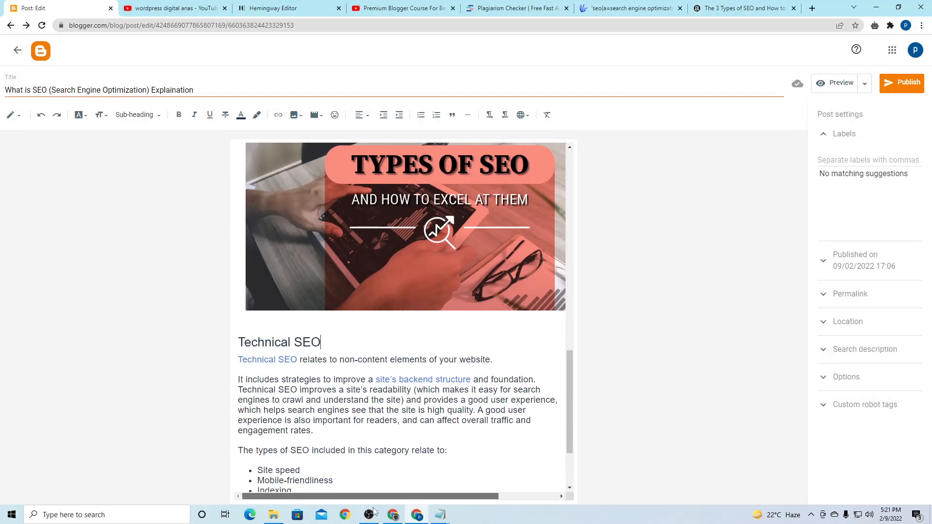
# Open a preview of the post to check its text and image layout
pyautogui.scroll(7, 403, 316)
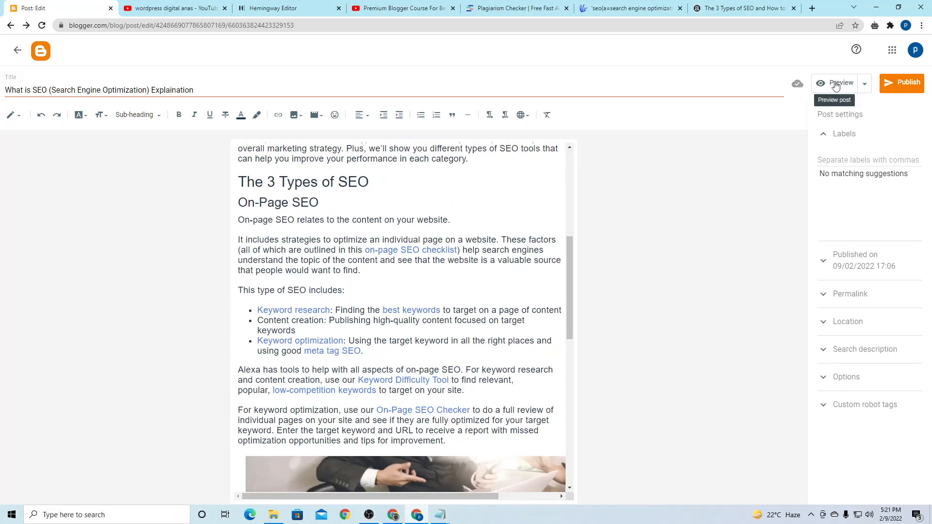
pyautogui.rightClick(836, 85)
pyautogui.click(828, 84)
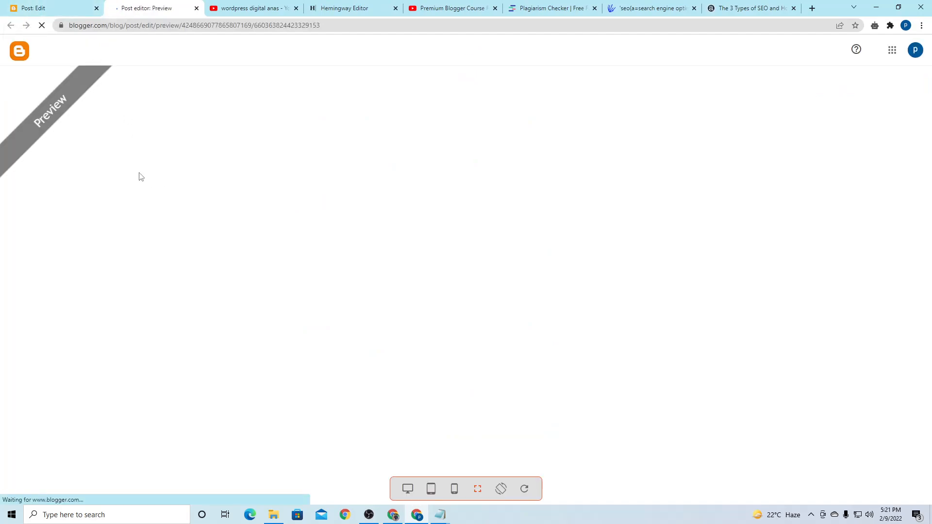
# Review the previewed post from the introduction through the Technical SEO section
pyautogui.scroll(-7, 245, 206)
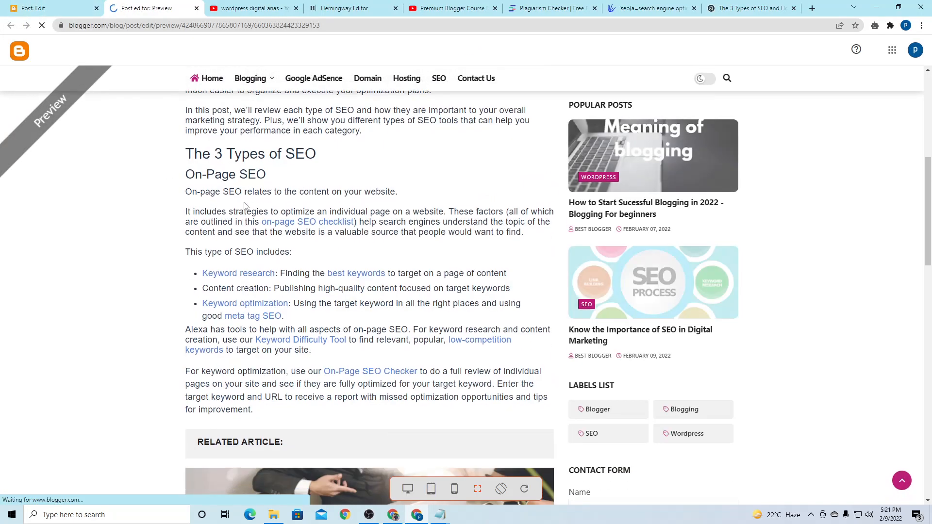
pyautogui.scroll(-11, 245, 206)
pyautogui.scroll(-6, 241, 211)
pyautogui.scroll(5, 240, 211)
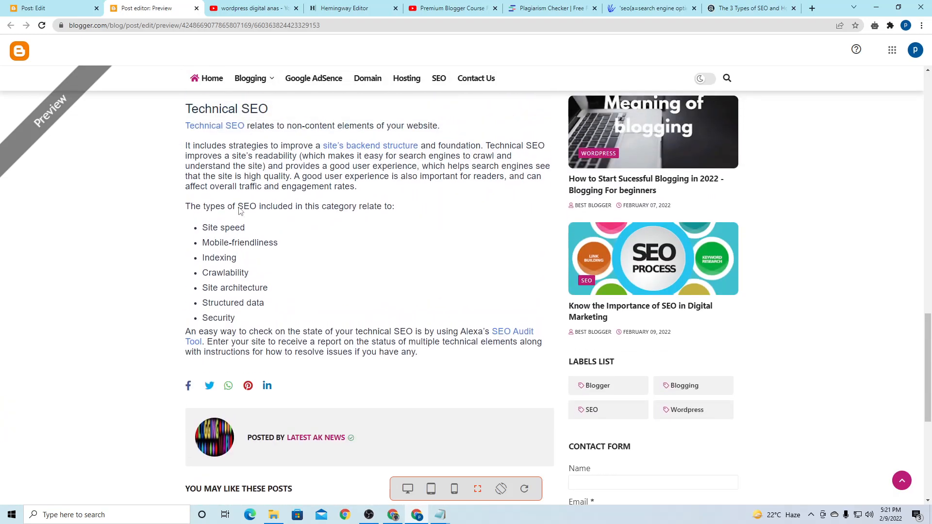
pyautogui.scroll(15, 240, 212)
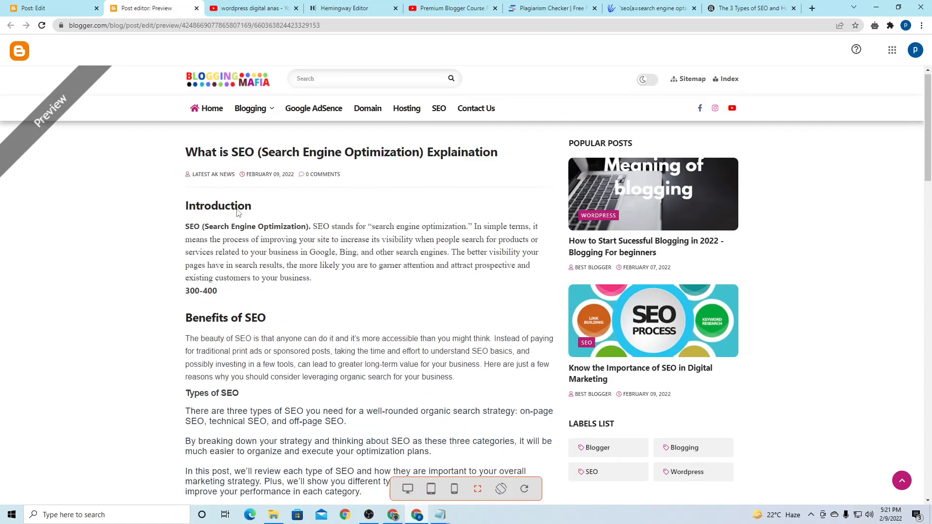
pyautogui.scroll(-12, 233, 222)
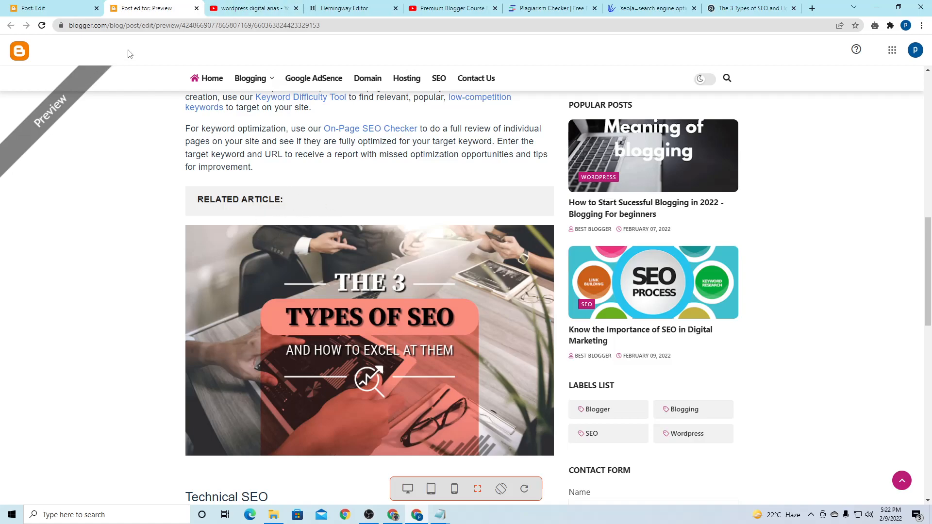
# Check the Premium Blogger Course playlist on YouTube, and look through the post draft alongside its preview
pyautogui.click(449, 8)
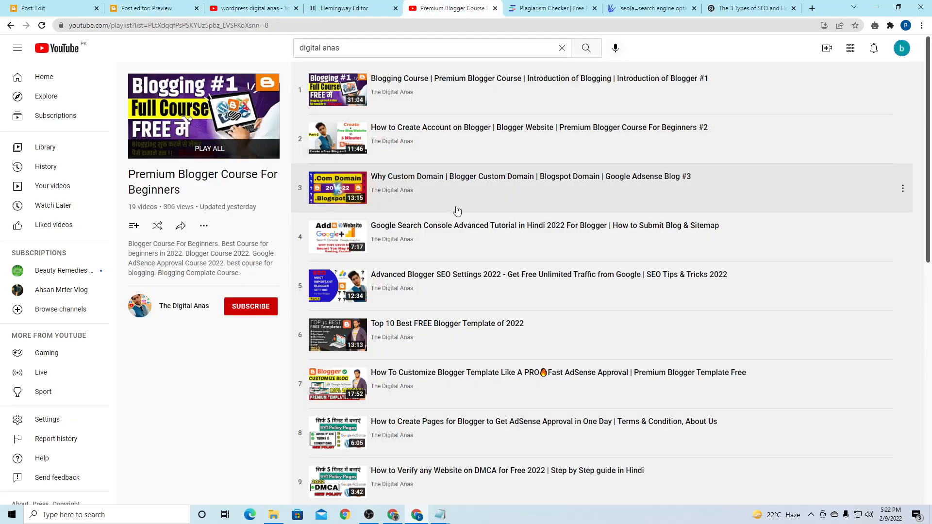
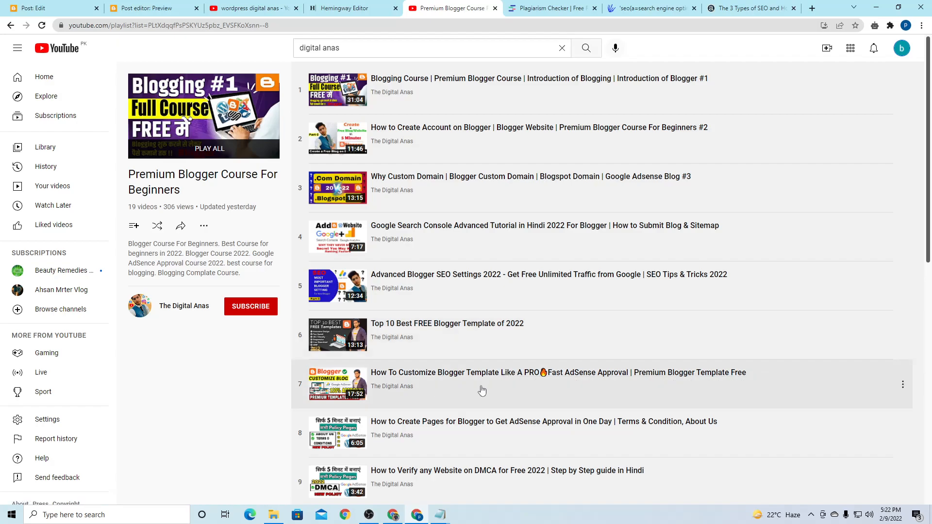
pyautogui.click(34, 7)
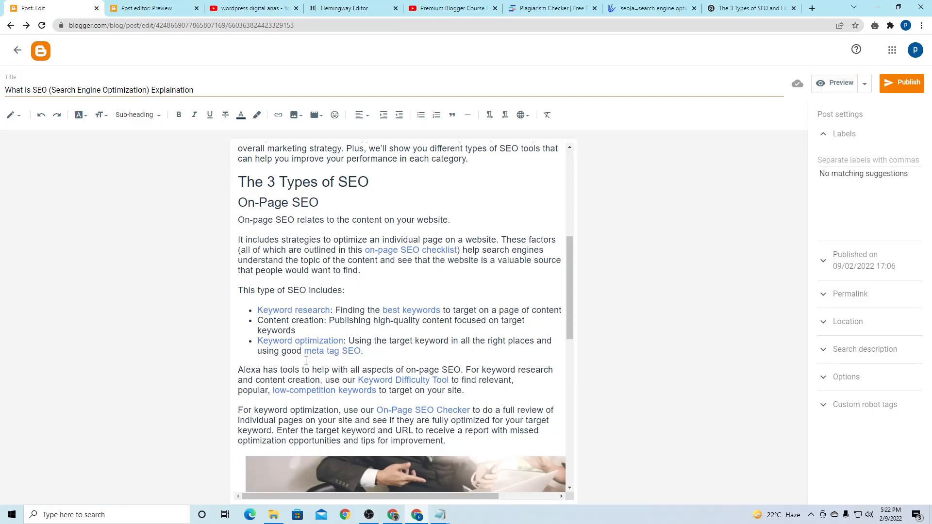
pyautogui.scroll(-6, 372, 298)
pyautogui.scroll(7, 372, 297)
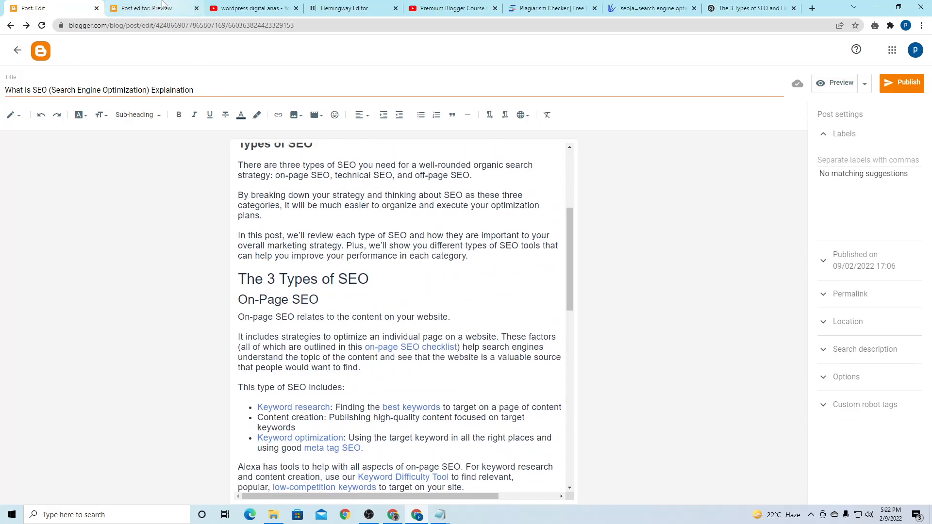
pyautogui.click(150, 7)
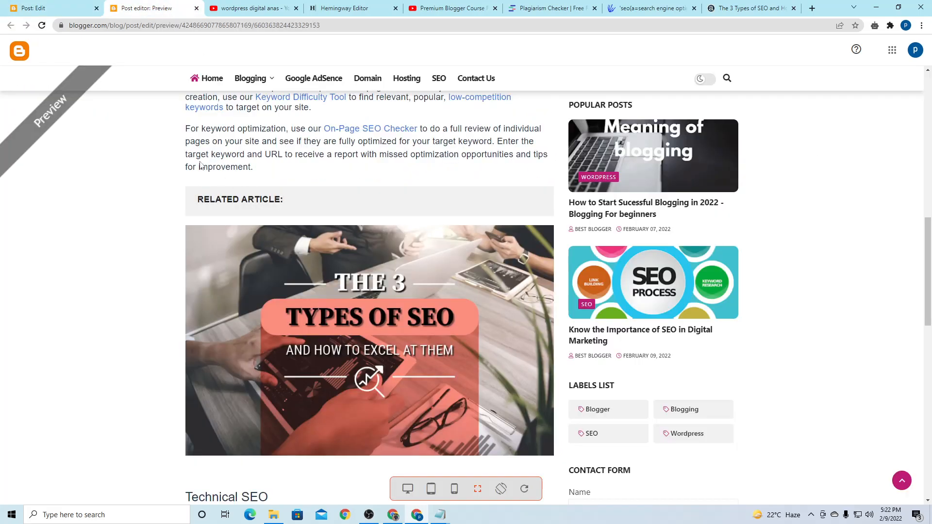
pyautogui.click(60, 7)
pyautogui.scroll(-2, 349, 326)
pyautogui.scroll(6, 348, 331)
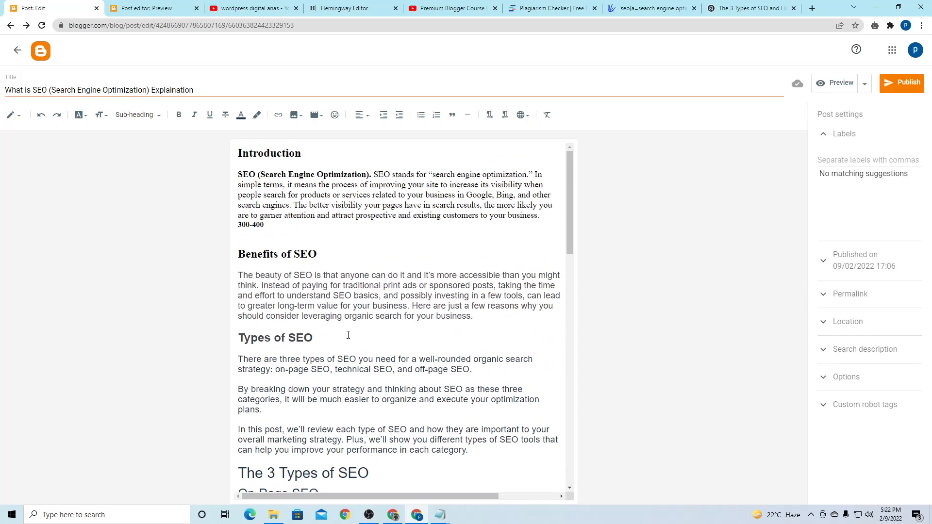
pyautogui.scroll(-5, 347, 341)
pyautogui.scroll(-8, 346, 350)
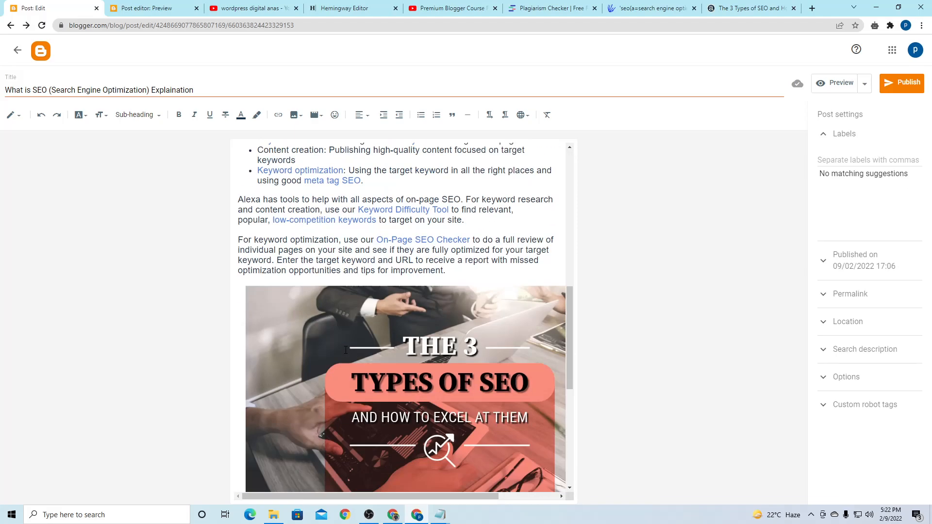
# Add a "Read More" line after the paragraph ending "in each category.", above The 3 Types of SEO heading
pyautogui.scroll(9, 340, 348)
pyautogui.click(478, 216)
pyautogui.click(485, 202)
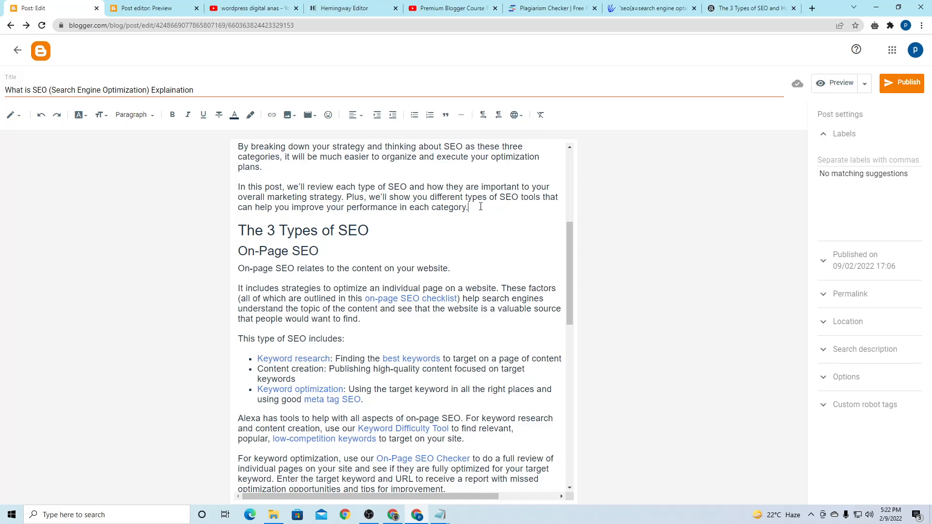
pyautogui.press('Return')
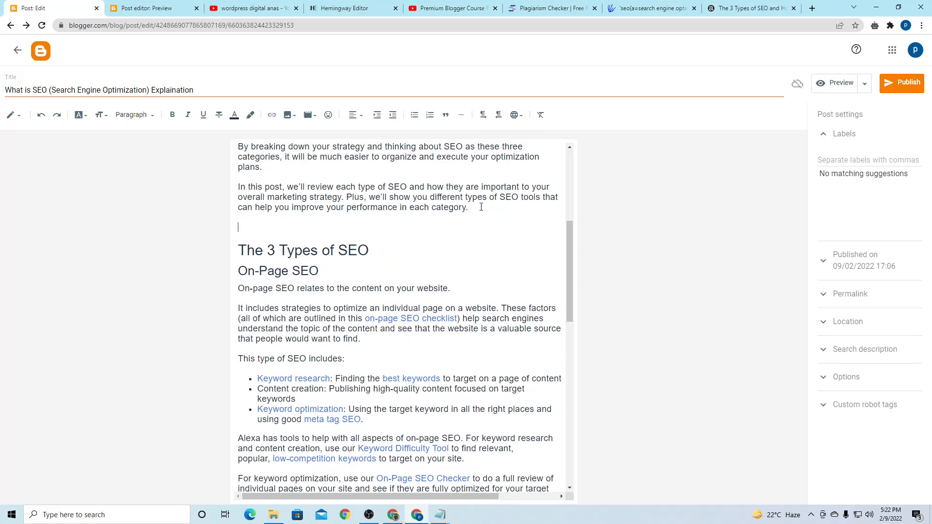
pyautogui.write('Read More')
pyautogui.press('Return')
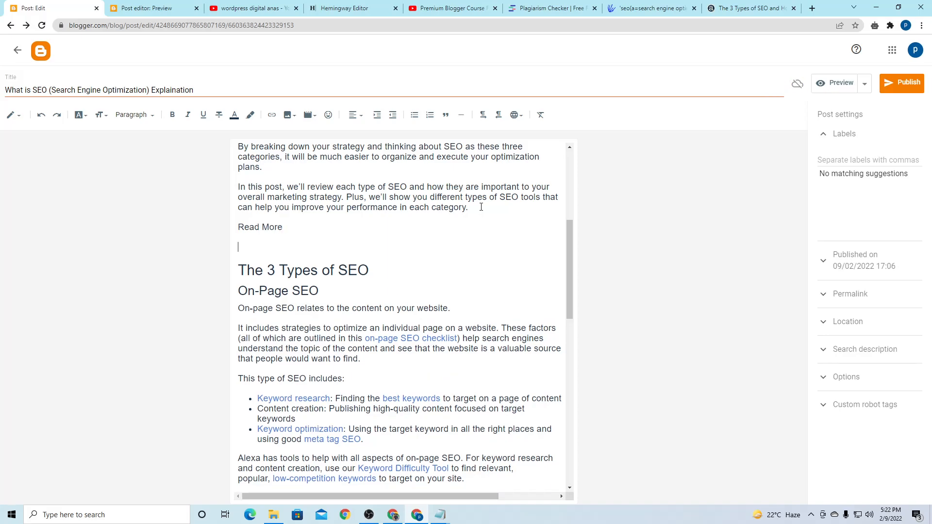
# Copy the title "Know the Importance of SEO in Digital Marketing" from its article on latest-aknews.com and paste it below Read More in the draft
pyautogui.click(163, 7)
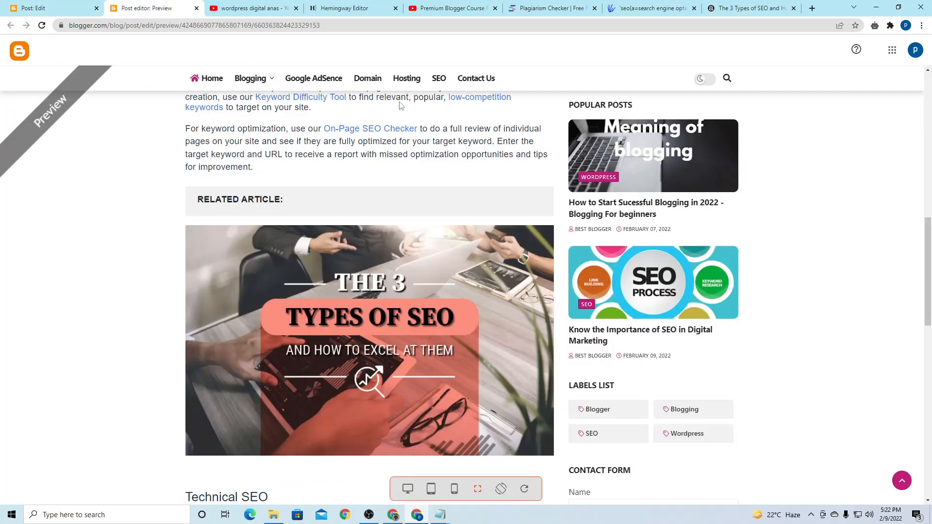
pyautogui.click(317, 25)
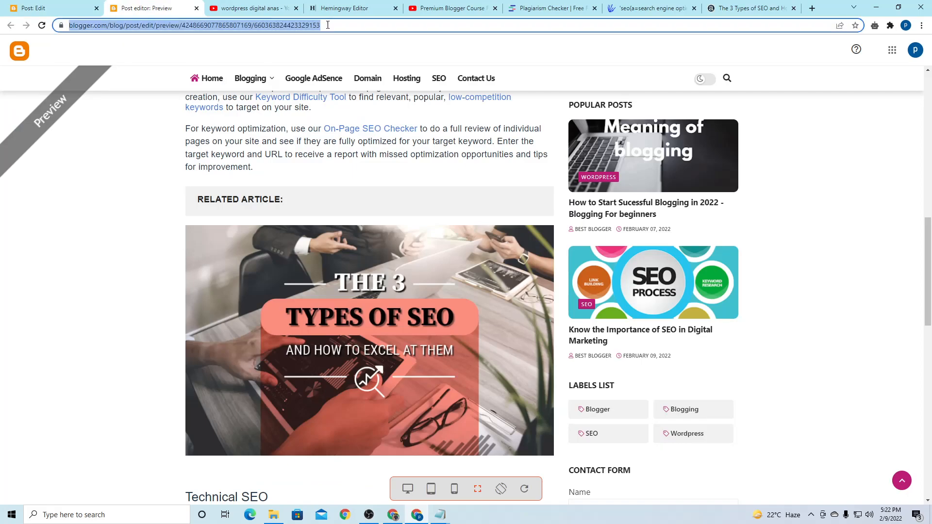
pyautogui.write('latest-aknews.com')
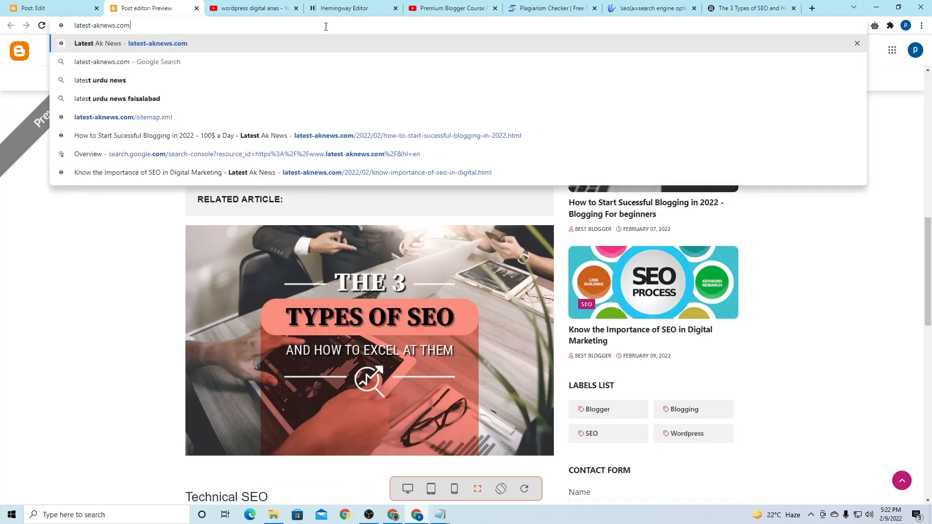
pyautogui.press('Return')
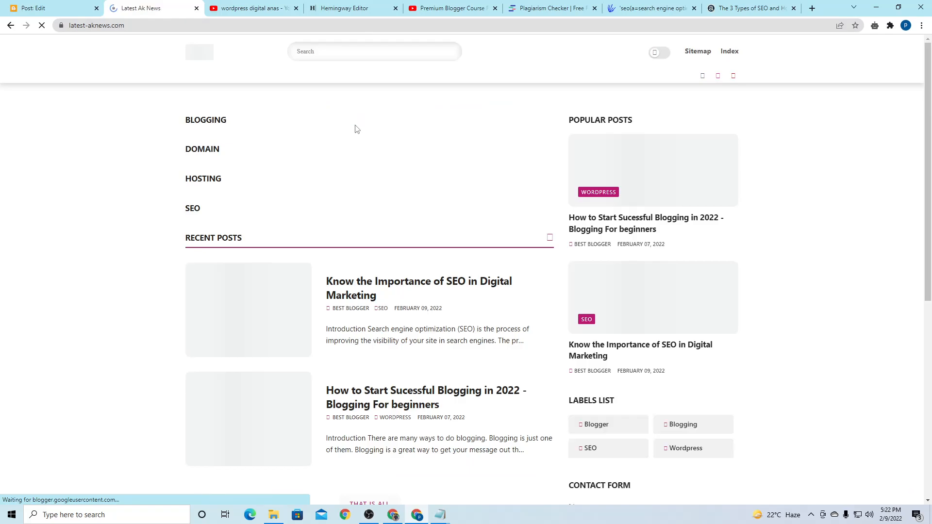
pyautogui.click(360, 177)
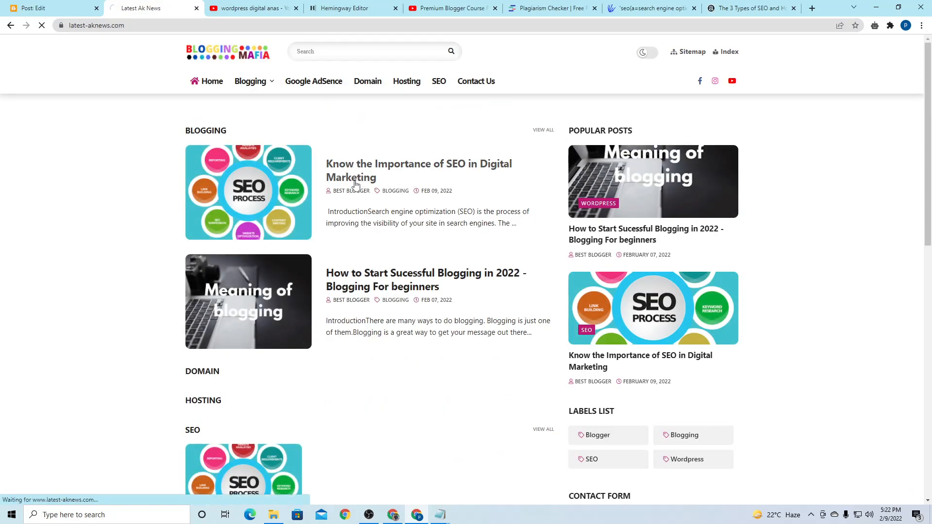
pyautogui.tripleClick(210, 141)
pyautogui.hotkey('ctrl', 'c')
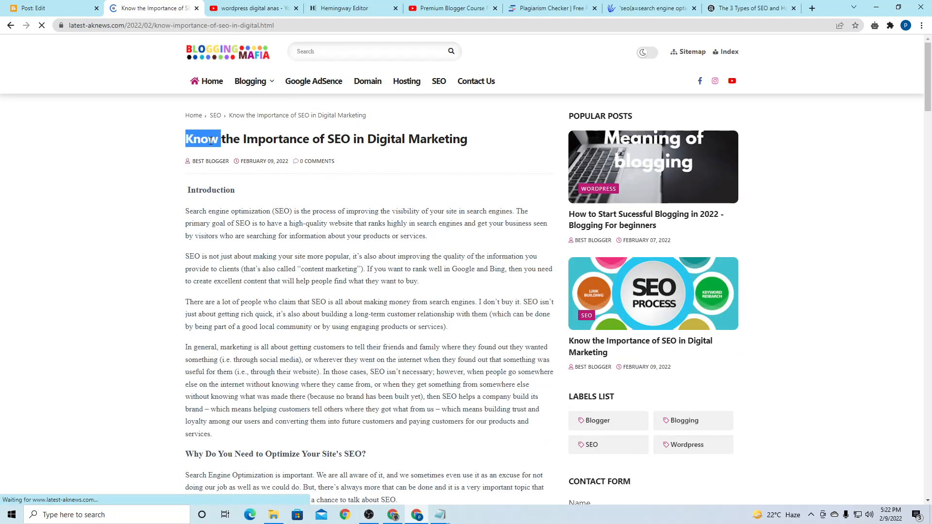
pyautogui.click(6, 4)
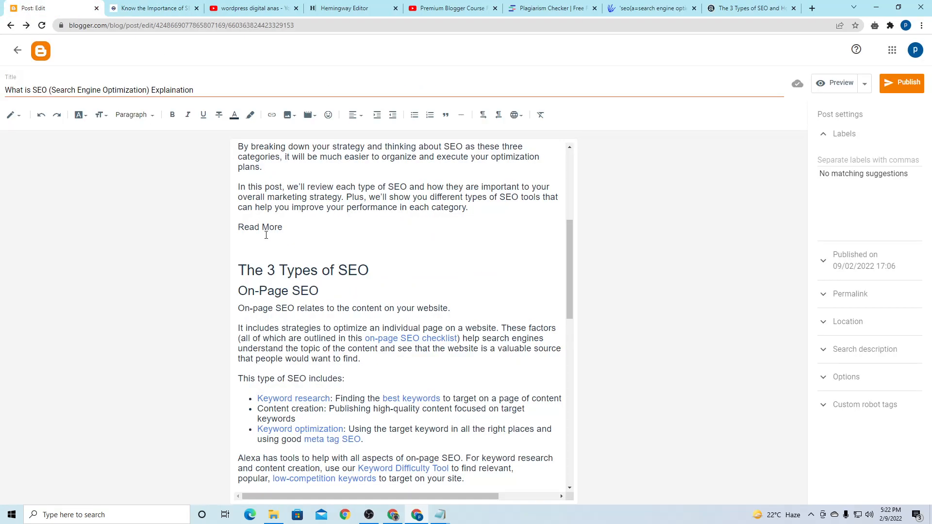
pyautogui.hotkey('ctrl', 'v')
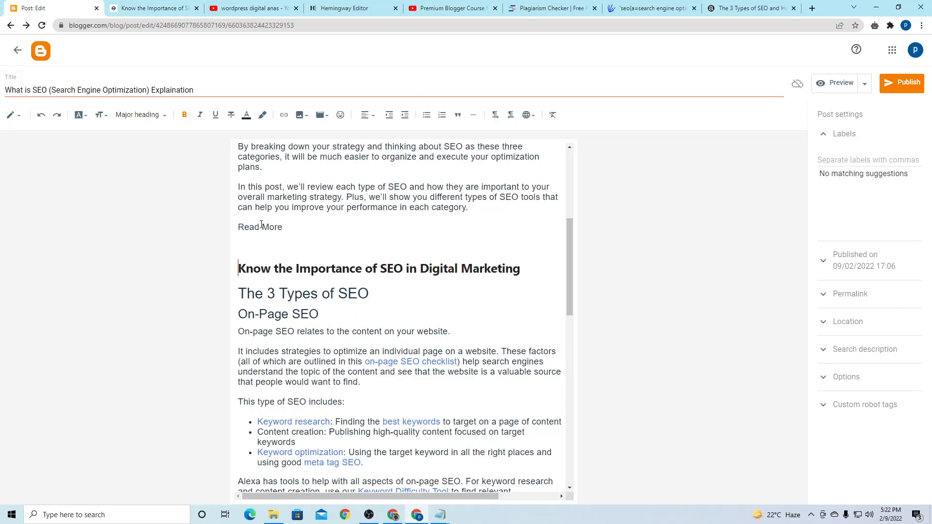
# Remove the bold from the pasted title "Know the Importance of SEO in Digital Marketing" and set its text size to Medium
pyautogui.tripleClick(301, 266)
pyautogui.click(164, 115)
pyautogui.click(130, 114)
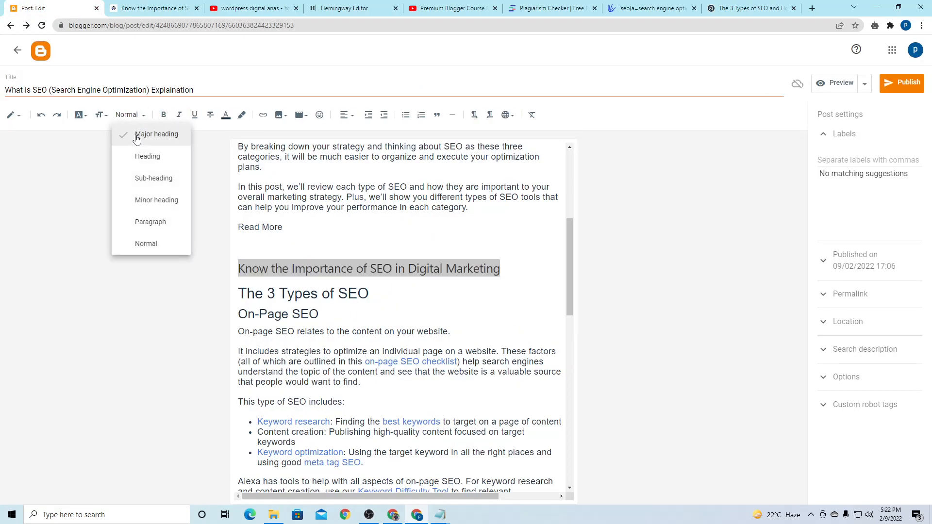
pyautogui.click(101, 115)
pyautogui.click(129, 179)
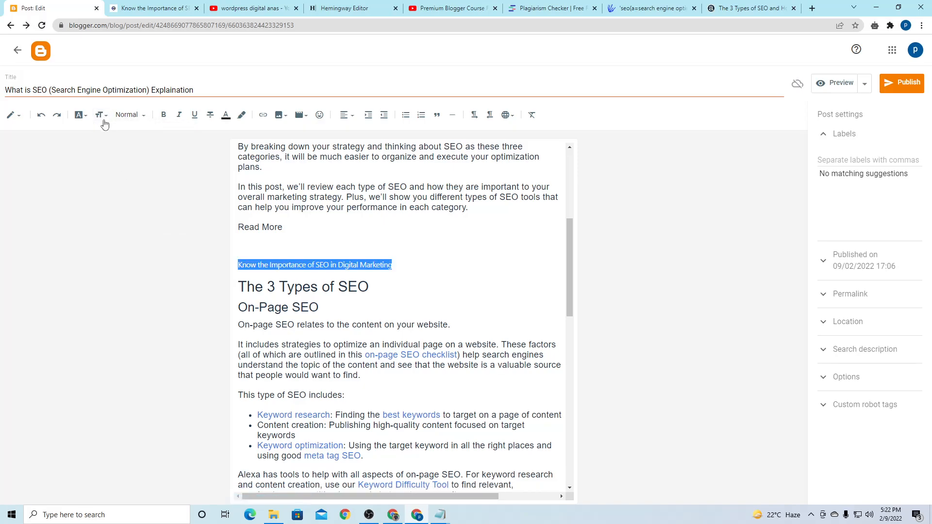
pyautogui.click(101, 115)
pyautogui.click(137, 193)
pyautogui.click(285, 244)
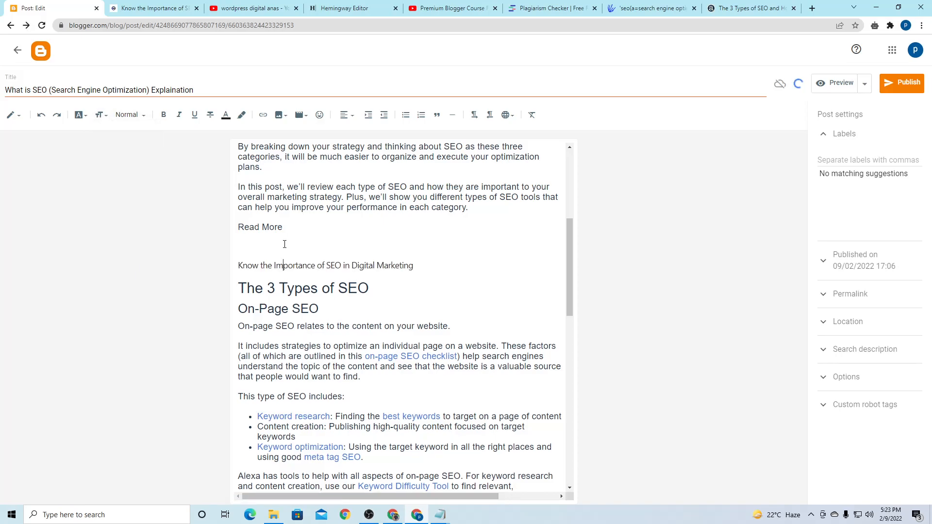
pyautogui.click(276, 236)
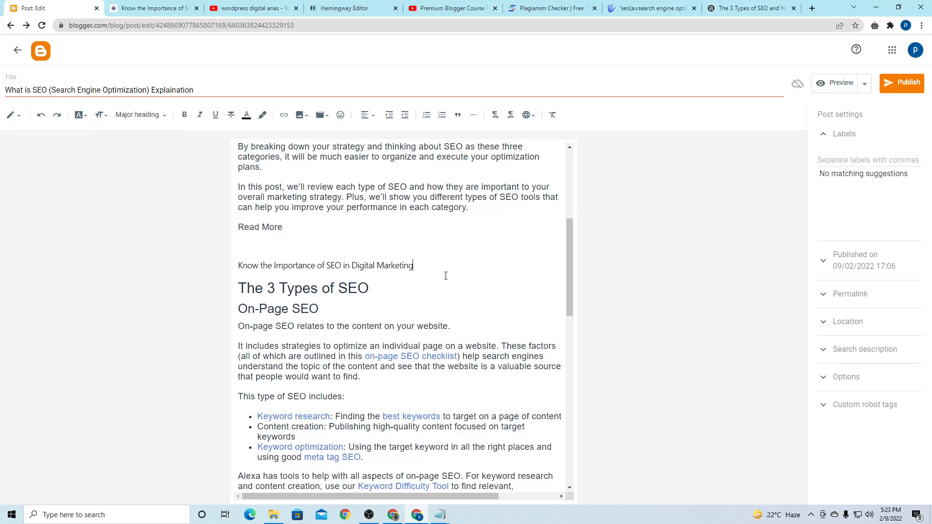
# Copy the title "How to Start Sucessful Blogging in 2022 - Blogging For beginners" from the blog and paste it on a new line below the first title
pyautogui.press('Return')
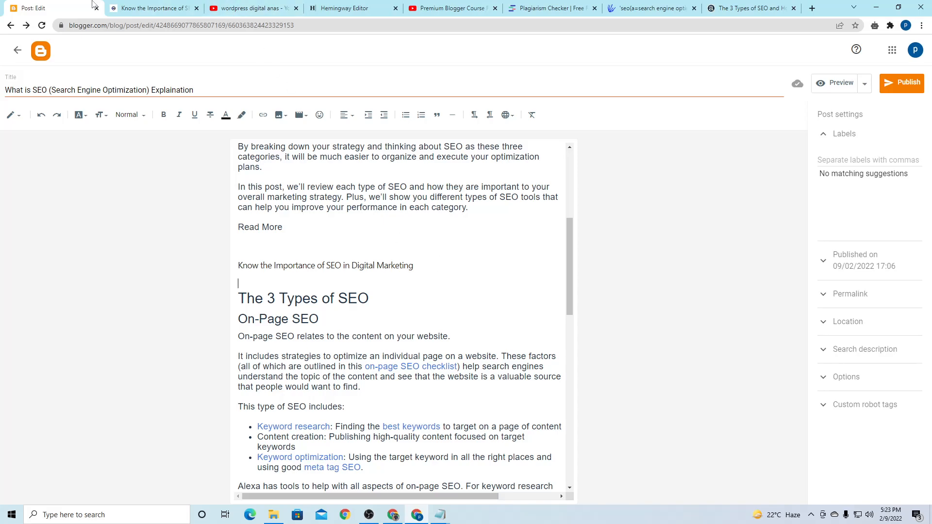
pyautogui.click(127, 8)
pyautogui.click(11, 28)
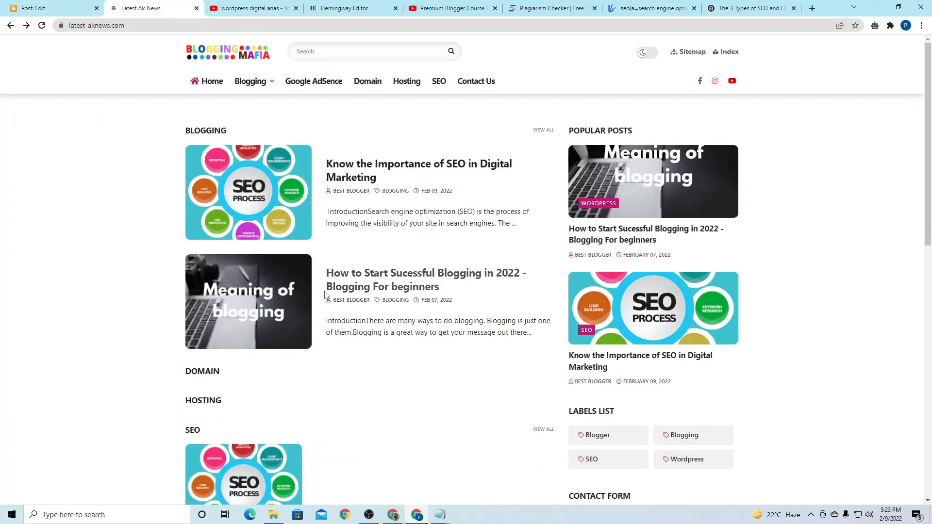
pyautogui.click(291, 311)
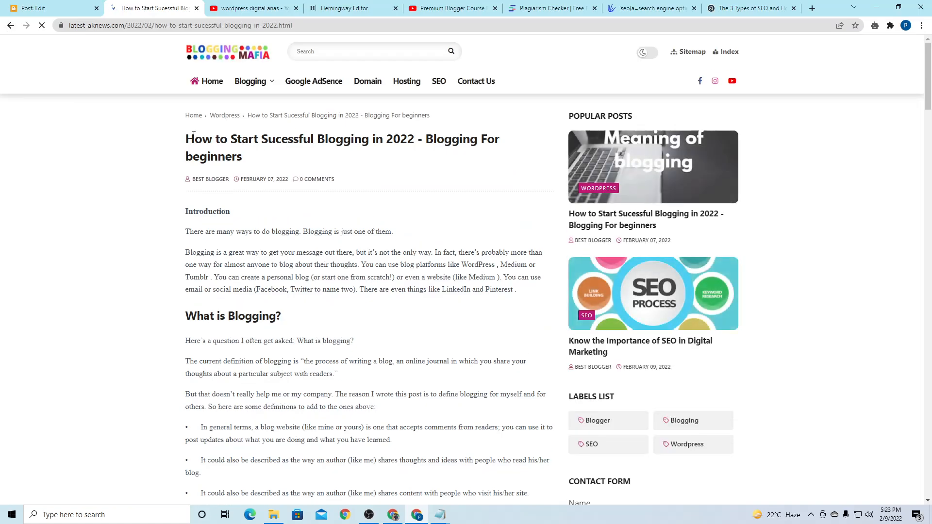
pyautogui.moveTo(186, 135); pyautogui.dragTo(252, 156)
pyautogui.hotkey('ctrl', 'c')
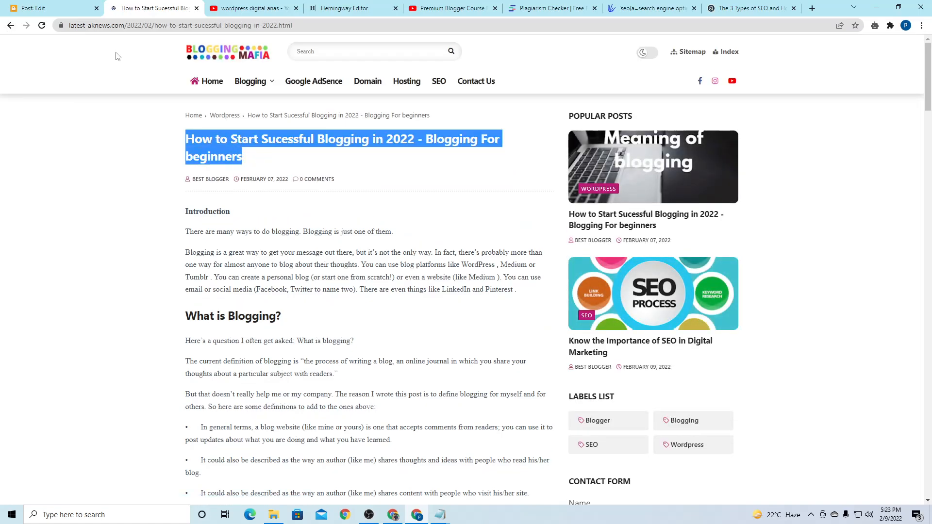
pyautogui.hotkey('ctrl', 'shift', 'Tab')
pyautogui.hotkey('ctrl', 'v')
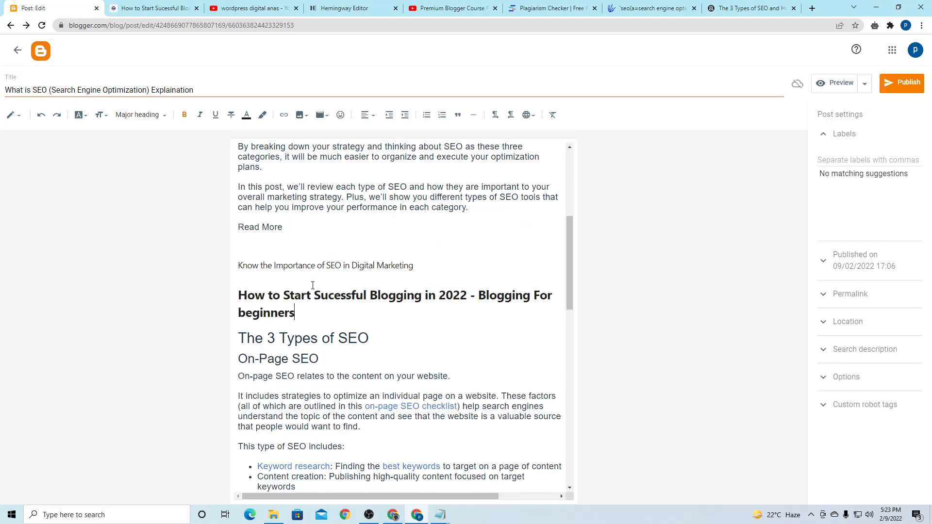
# Remove the bold from the pasted "How to Start Sucessful Blogging in 2022" title and set its text size to Medium
pyautogui.moveTo(243, 292); pyautogui.dragTo(295, 313)
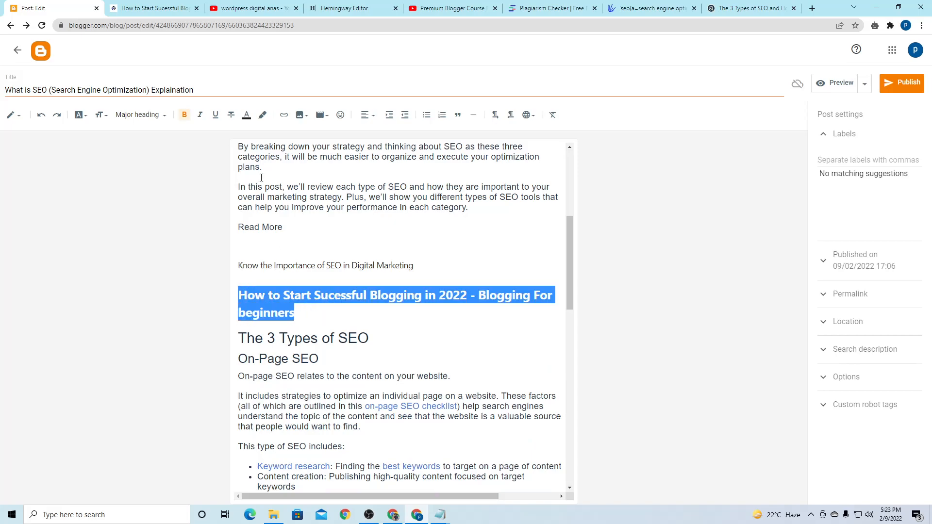
pyautogui.click(185, 115)
pyautogui.click(101, 115)
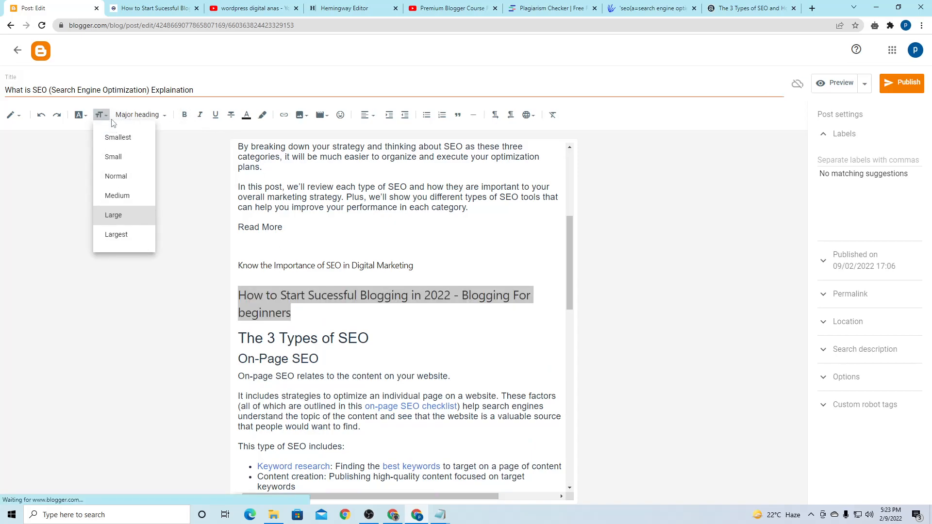
pyautogui.click(135, 195)
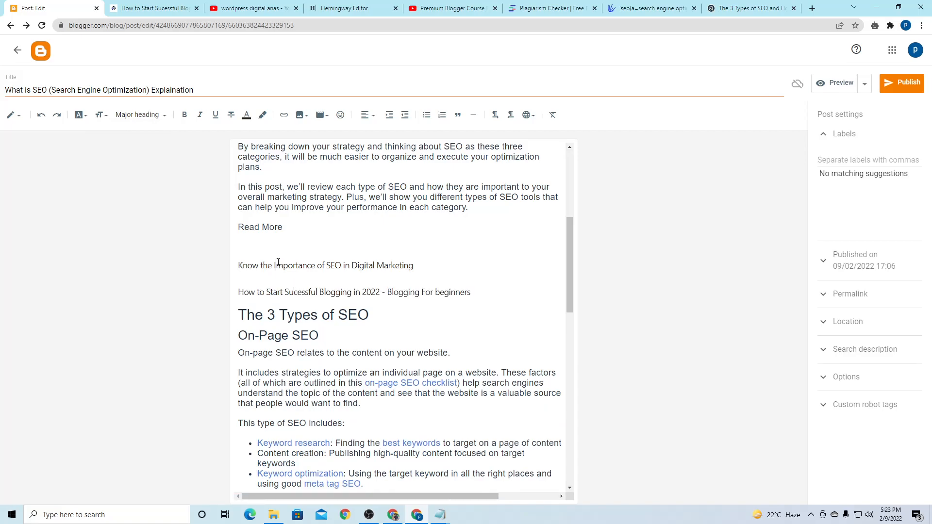
# Link the title "Know the Importance of SEO in Digital Marketing" to latest-aknews.com/2022/02/how-to-start-sucessful-blogging-in-2022.html, copying the address from the open article
pyautogui.tripleClick(278, 264)
pyautogui.click(263, 115)
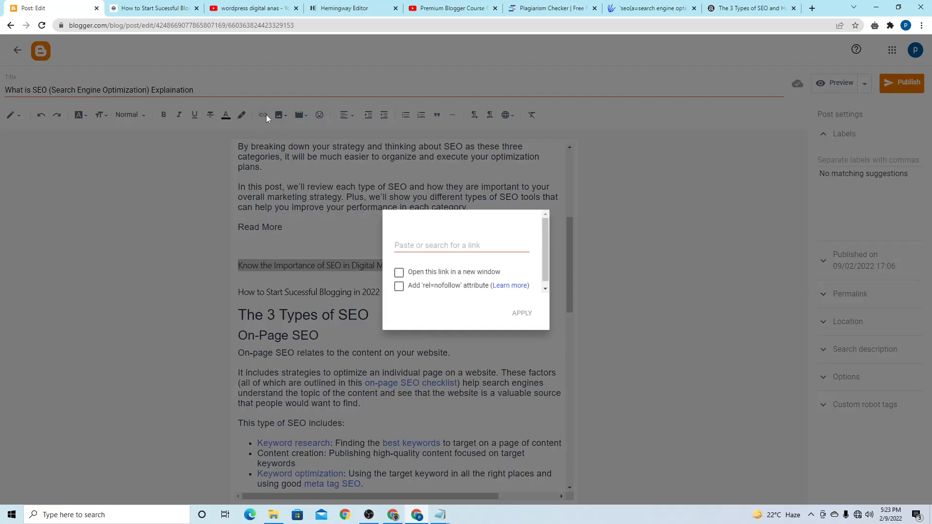
pyautogui.click(155, 8)
pyautogui.click(194, 25)
pyautogui.hotkey('ctrl', 'c')
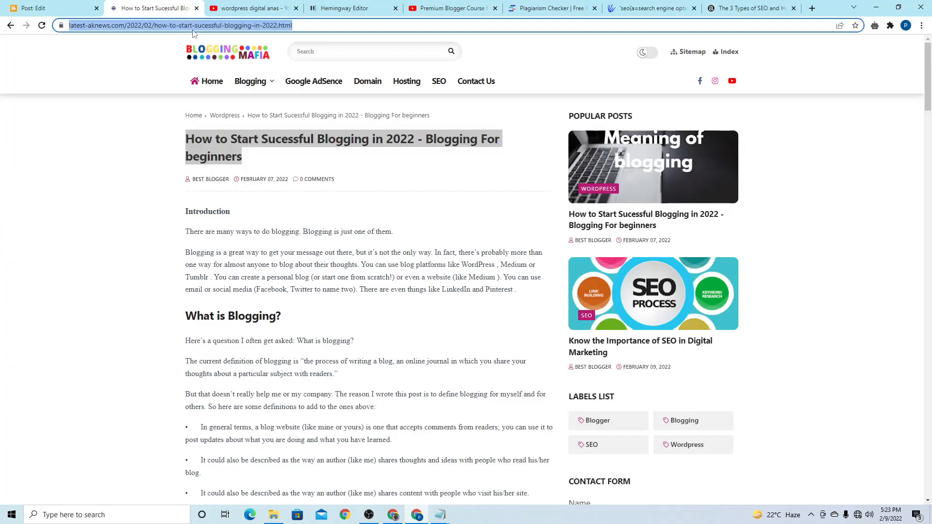
pyautogui.click(54, 8)
pyautogui.click(408, 257)
pyautogui.hotkey('ctrl', 'v')
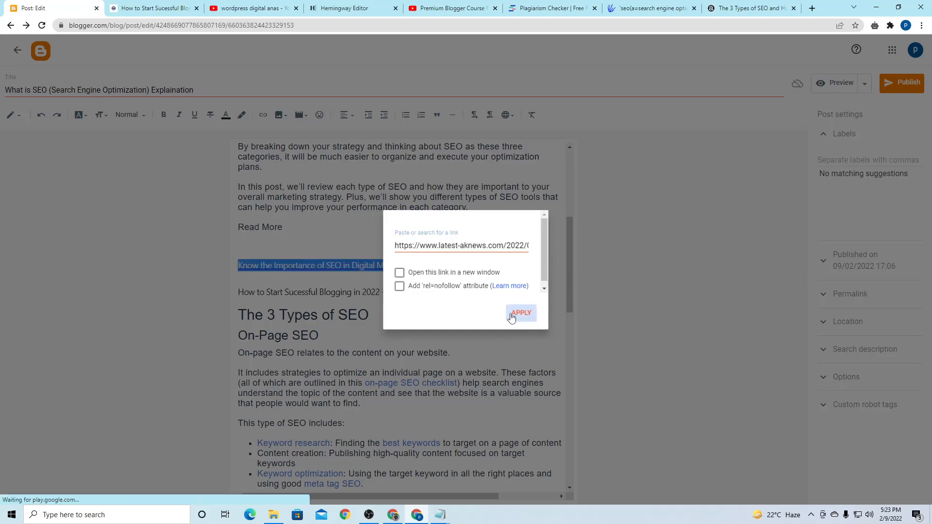
pyautogui.click(522, 313)
# Open the article "Know the Importance of SEO in Digital Marketing" on latest-aknews.com and copy its web address
pyautogui.click(126, 8)
pyautogui.click(10, 25)
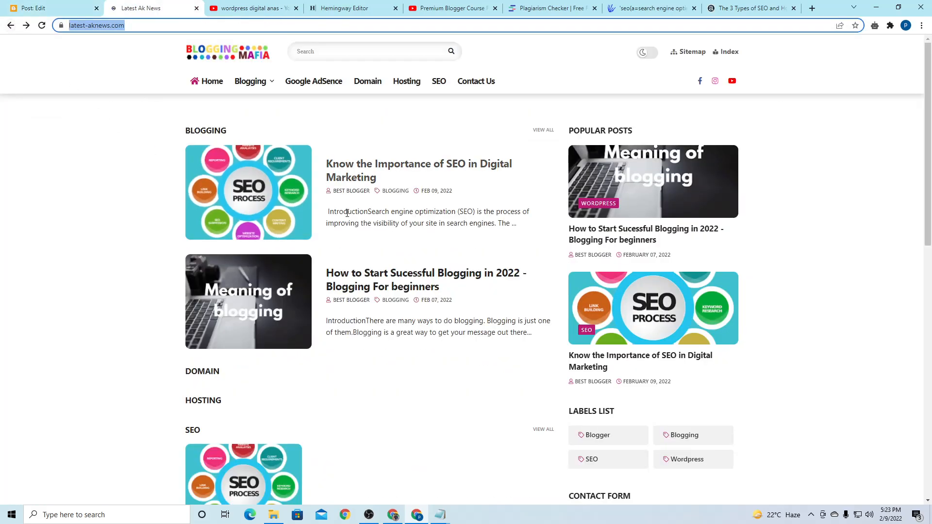
pyautogui.click(353, 178)
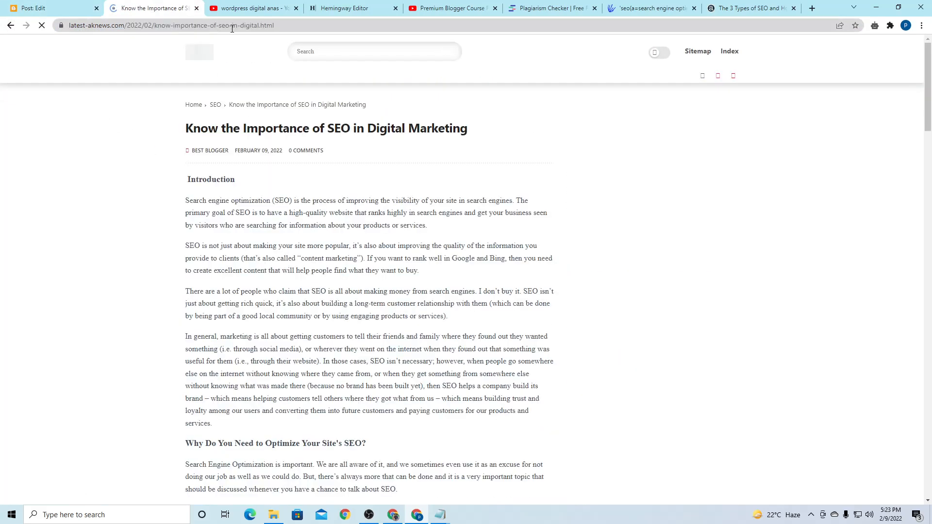
pyautogui.click(255, 27)
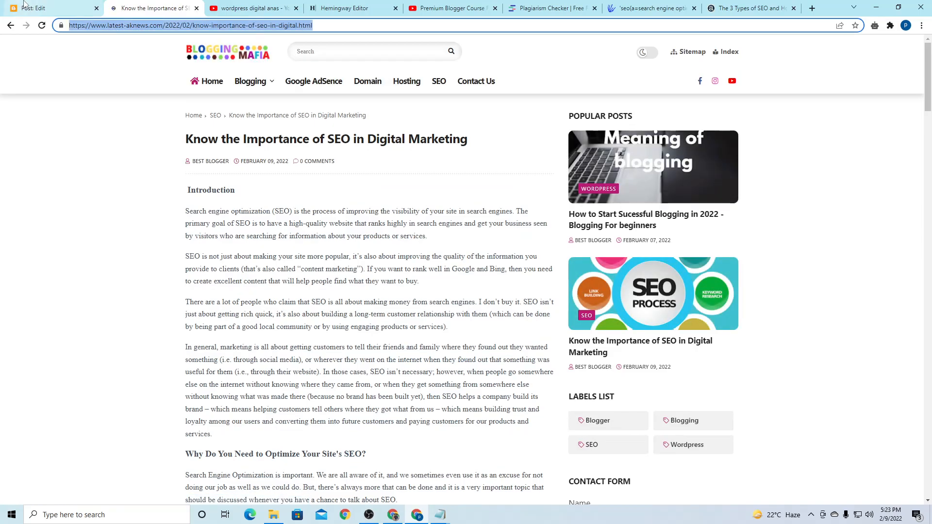
# Link the draft's "How to Start Sucessful Blogging in 2022 - Blogging For beginners" title to the copied know-importance-of-seo-in-digital.html address
pyautogui.click(29, 8)
pyautogui.click(362, 291)
pyautogui.tripleClick(362, 293)
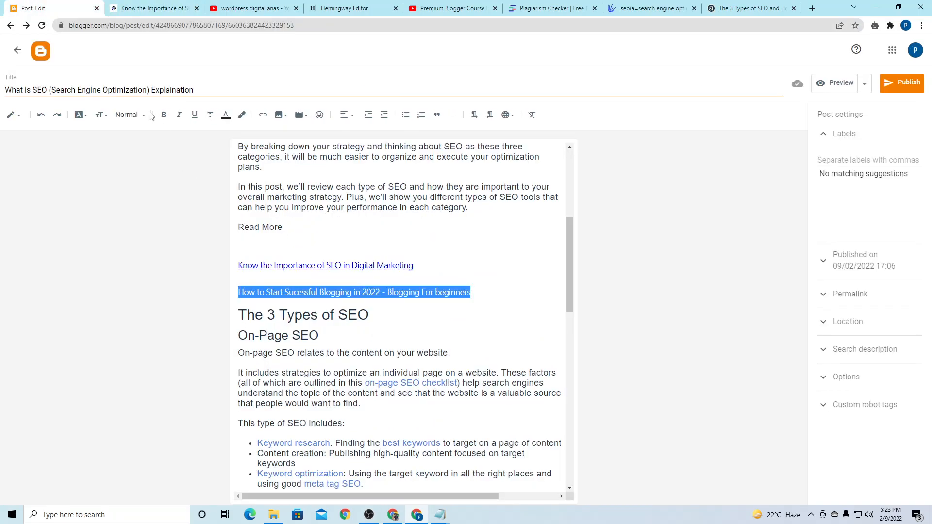
pyautogui.click(262, 115)
pyautogui.click(409, 240)
pyautogui.hotkey('ctrl', 'v')
pyautogui.click(522, 314)
pyautogui.click(619, 304)
pyautogui.click(358, 293)
pyautogui.moveTo(252, 266); pyautogui.dragTo(474, 279)
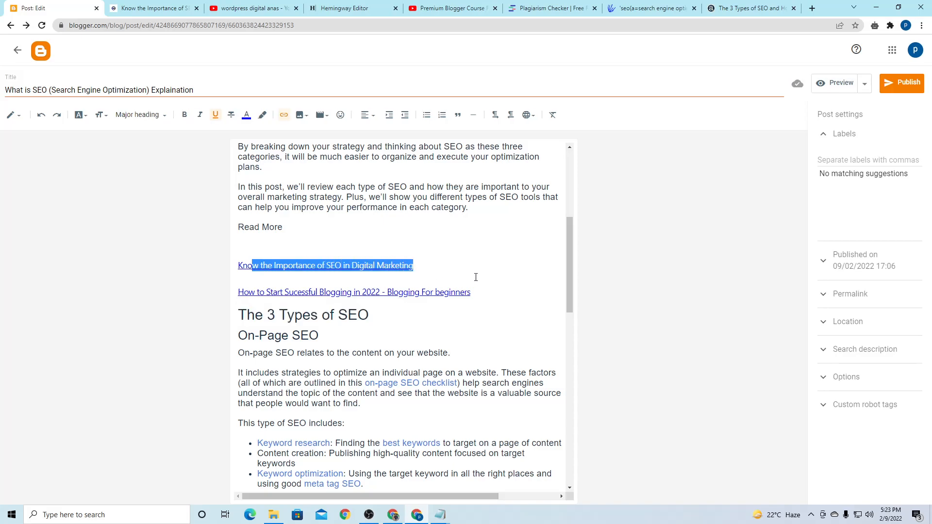
pyautogui.click(414, 269)
pyautogui.click(496, 287)
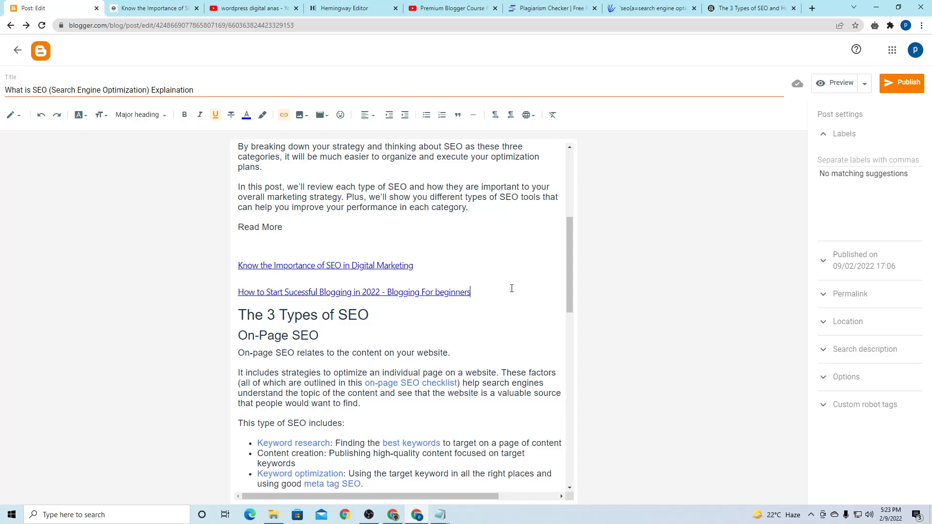
# Make the "Read More" line above the linked titles bold
pyautogui.moveTo(238, 227); pyautogui.dragTo(283, 227)
pyautogui.click(174, 117)
pyautogui.click(333, 241)
pyautogui.tripleClick(271, 225)
pyautogui.click(275, 226)
pyautogui.tripleClick(272, 229)
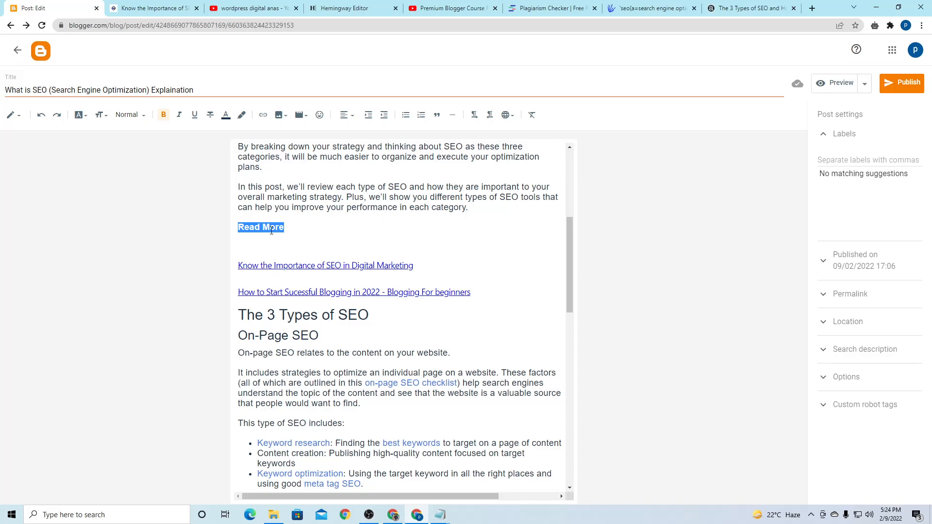
# Inspect the address behind the "Know the Importance of SEO in Digital Marketing" link in the draft
pyautogui.scroll(-2, 341, 255)
pyautogui.scroll(4, 388, 272)
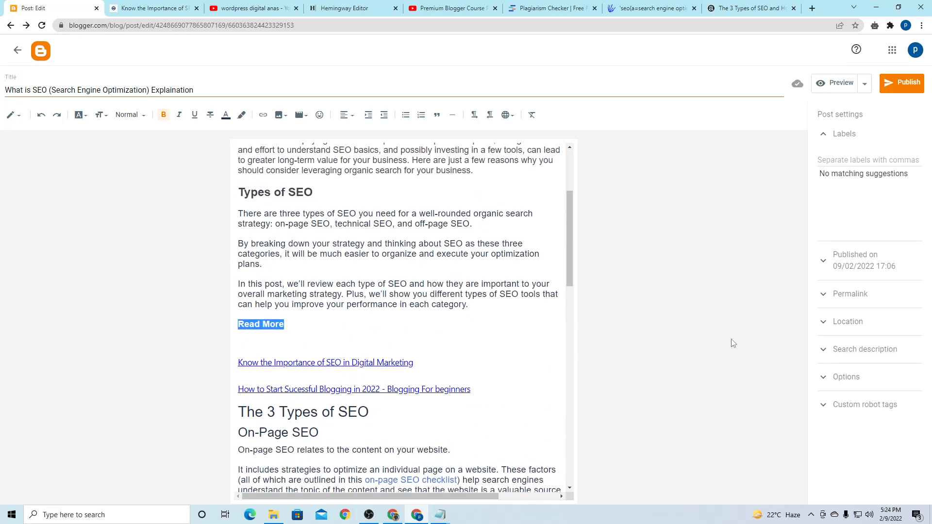
pyautogui.click(275, 362)
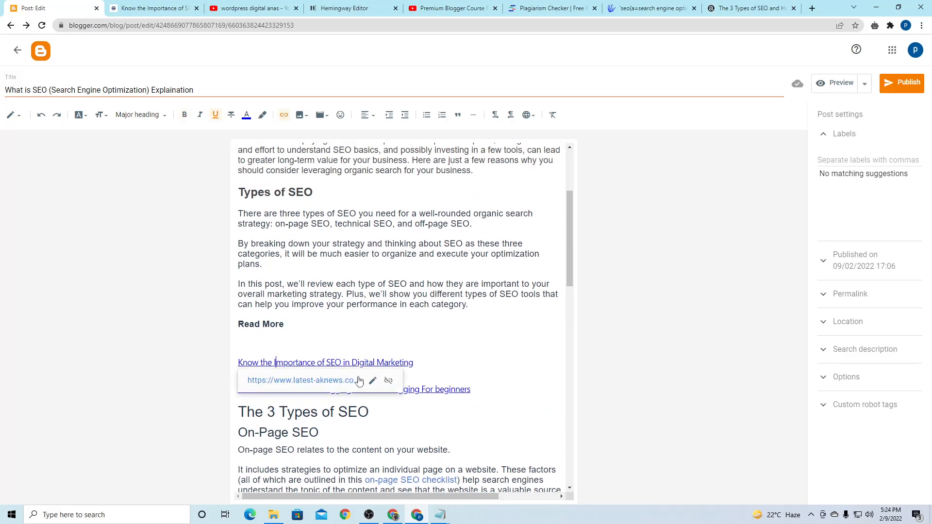
pyautogui.click(375, 380)
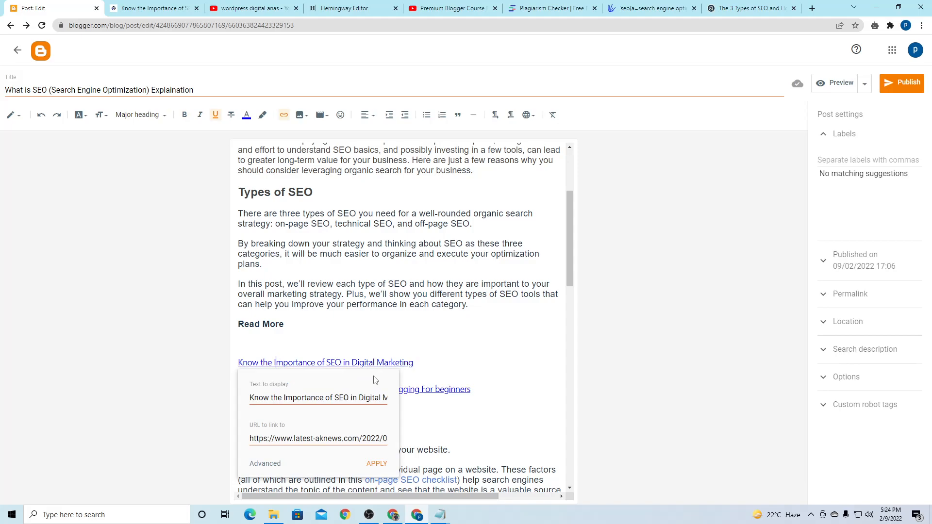
pyautogui.tripleClick(338, 437)
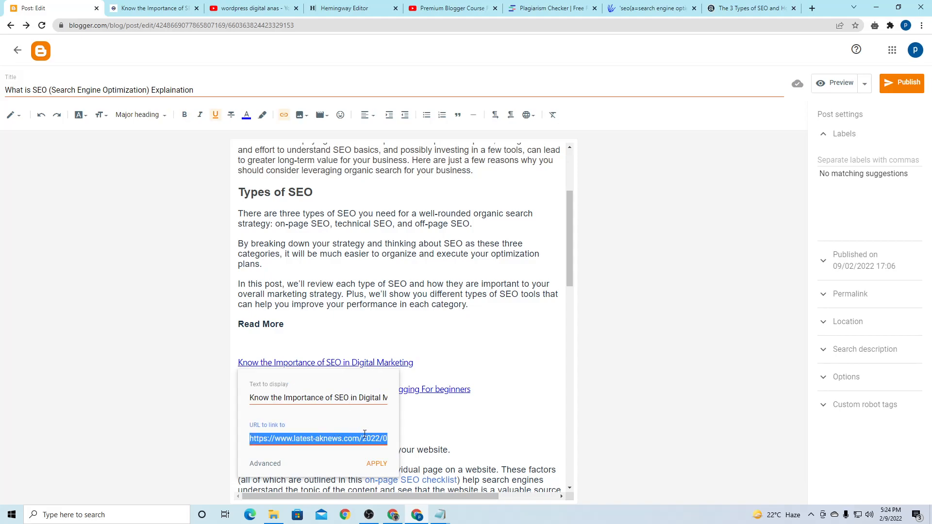
pyautogui.click(531, 427)
pyautogui.moveTo(307, 363); pyautogui.dragTo(336, 364)
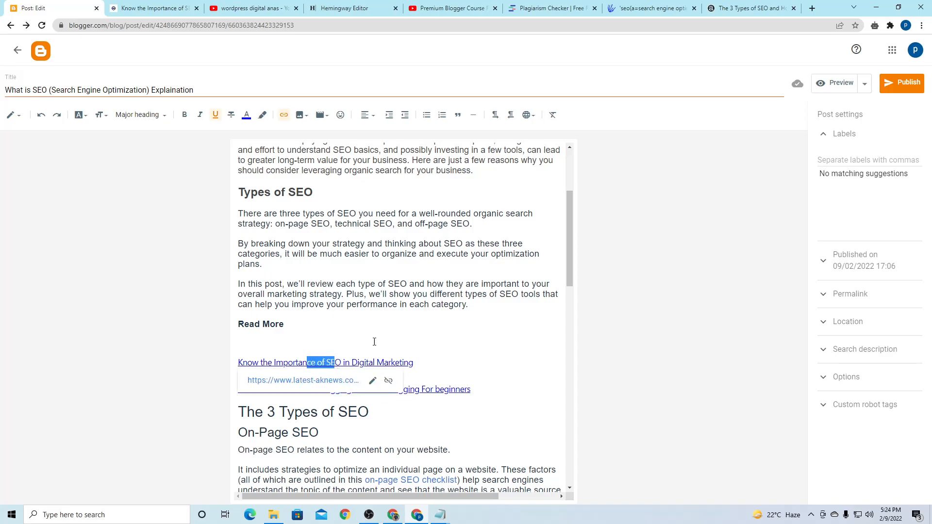
# Link the word "SEO" in "In this post, we'll review each type of SEO" to the copied know-importance-of-seo-in-digital.html address
pyautogui.moveTo(388, 285); pyautogui.dragTo(407, 285)
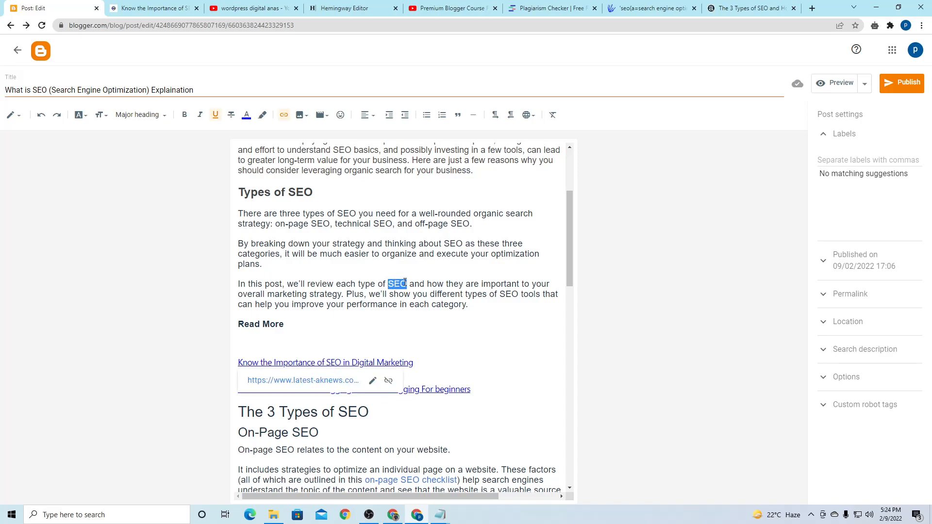
pyautogui.click(272, 114)
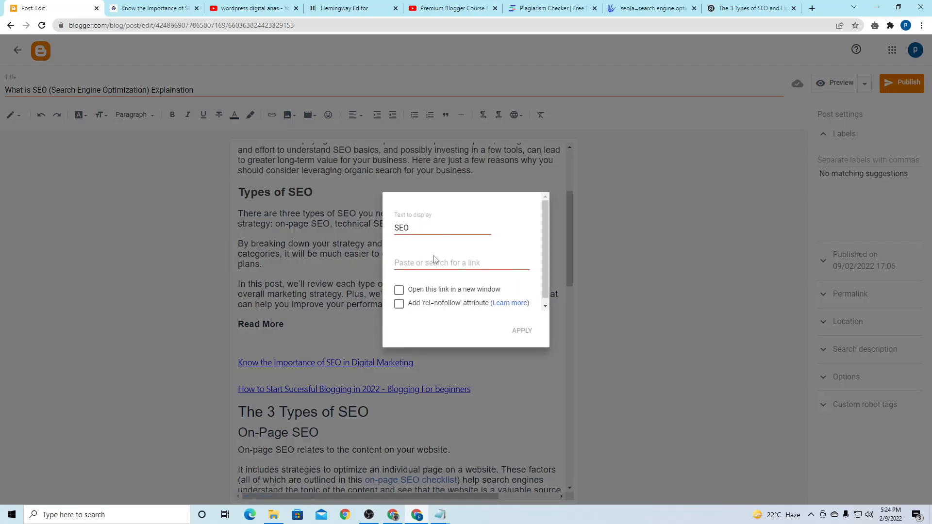
pyautogui.hotkey('ctrl', 'v')
pyautogui.click(521, 330)
# Bold the word "SEO" in "effort to understand SEO basics" under the Benefits of SEO heading
pyautogui.scroll(2, 512, 353)
pyautogui.scroll(1, 512, 352)
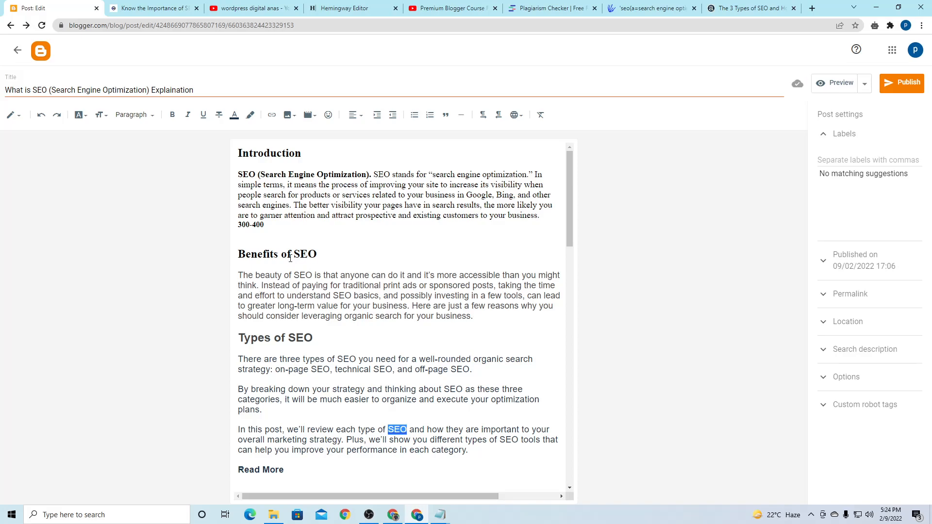
pyautogui.moveTo(293, 275); pyautogui.dragTo(310, 278)
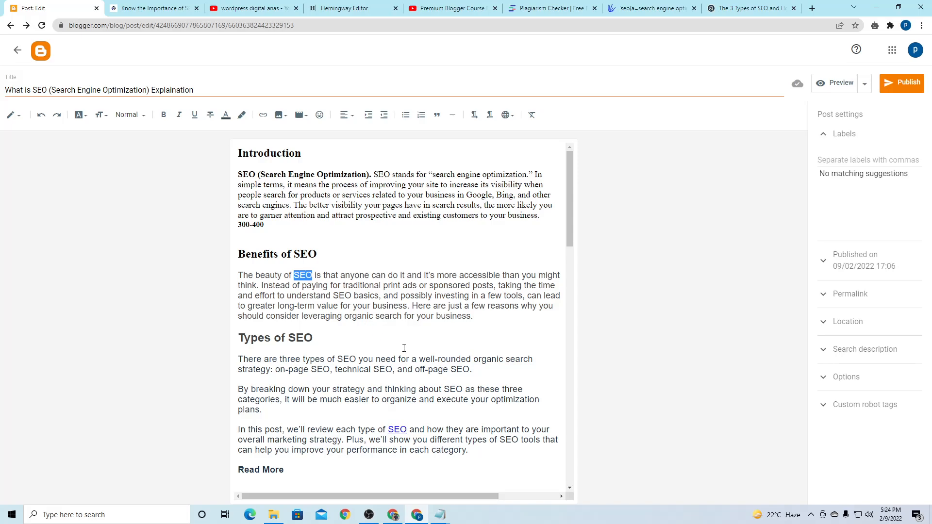
pyautogui.moveTo(334, 295); pyautogui.dragTo(352, 297)
pyautogui.click(164, 115)
# Bold the terms "off-page SEO", "on-page SEO" and "technical SEO" in the first paragraph under Types of SEO
pyautogui.scroll(-2, 330, 285)
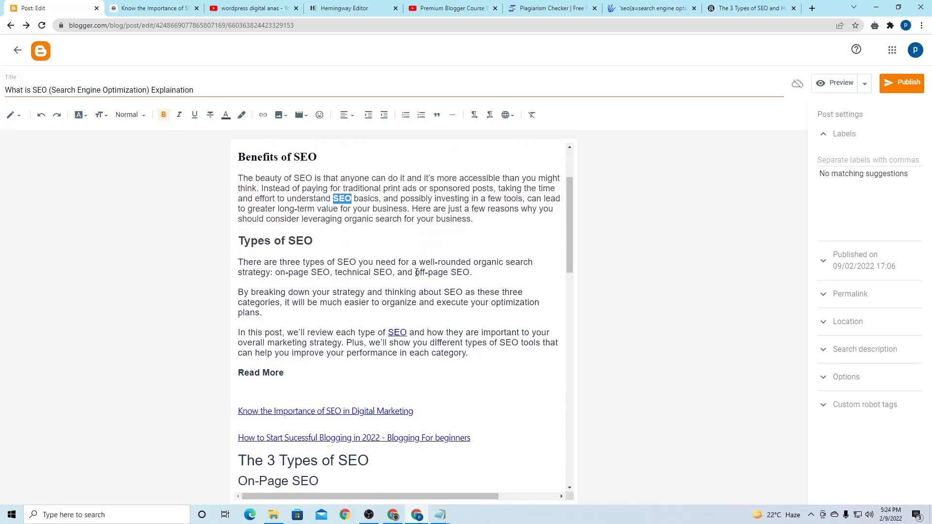
pyautogui.moveTo(416, 273); pyautogui.dragTo(472, 273)
pyautogui.click(172, 115)
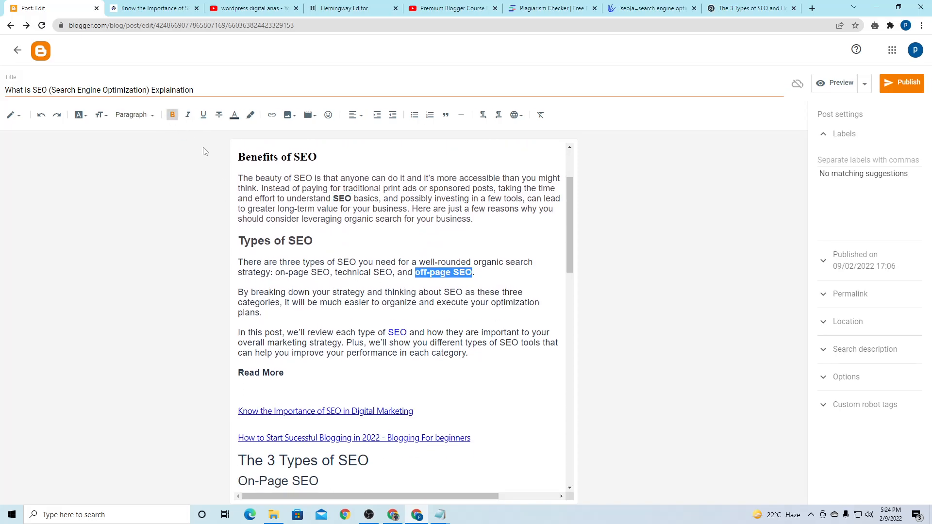
pyautogui.moveTo(276, 273); pyautogui.dragTo(393, 273)
pyautogui.click(172, 115)
pyautogui.click(172, 115)
pyautogui.scroll(-3, 398, 315)
pyautogui.scroll(2, 398, 301)
pyautogui.moveTo(238, 284); pyautogui.dragTo(399, 270)
pyautogui.doubleClick(389, 245)
pyautogui.tripleClick(388, 244)
pyautogui.click(629, 272)
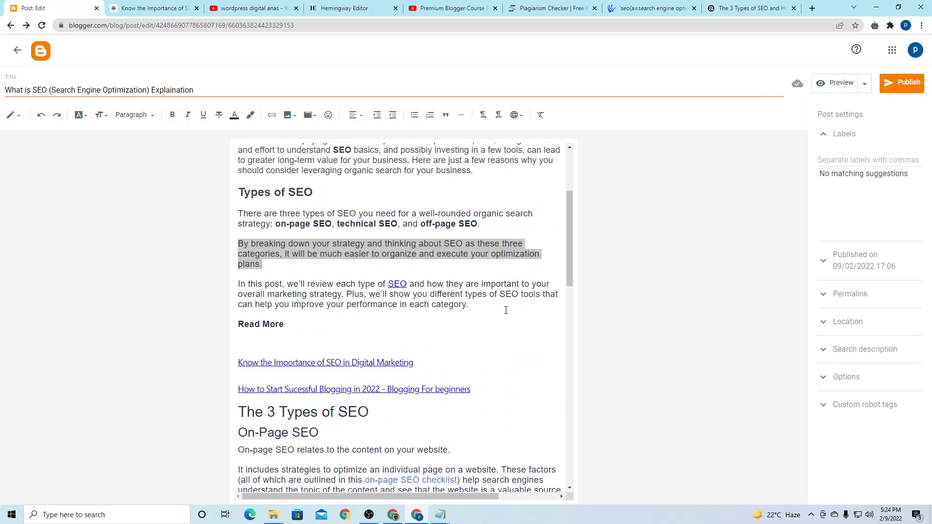
# Switch the post to a custom permalink and fill it with "SEO (Search Engine Optimization)" copied from the post title
pyautogui.click(855, 294)
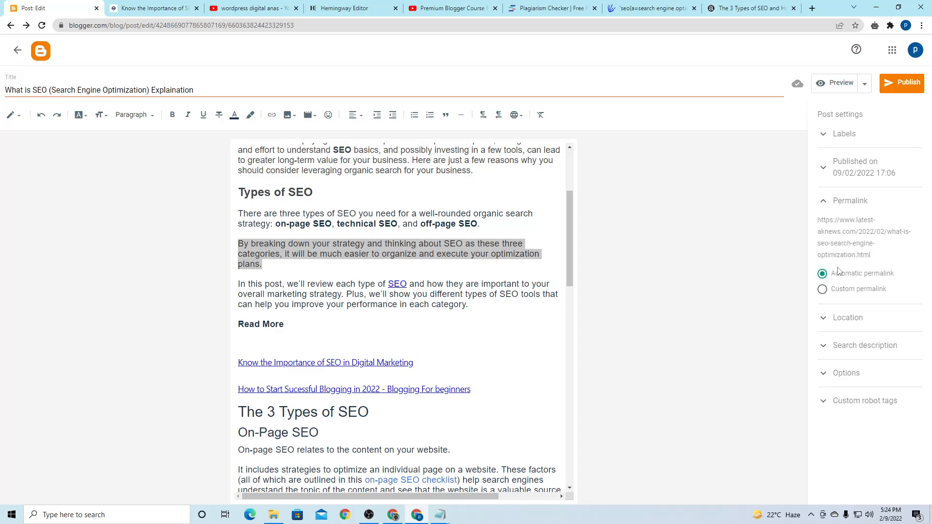
pyautogui.moveTo(833, 280); pyautogui.dragTo(900, 278)
pyautogui.click(822, 290)
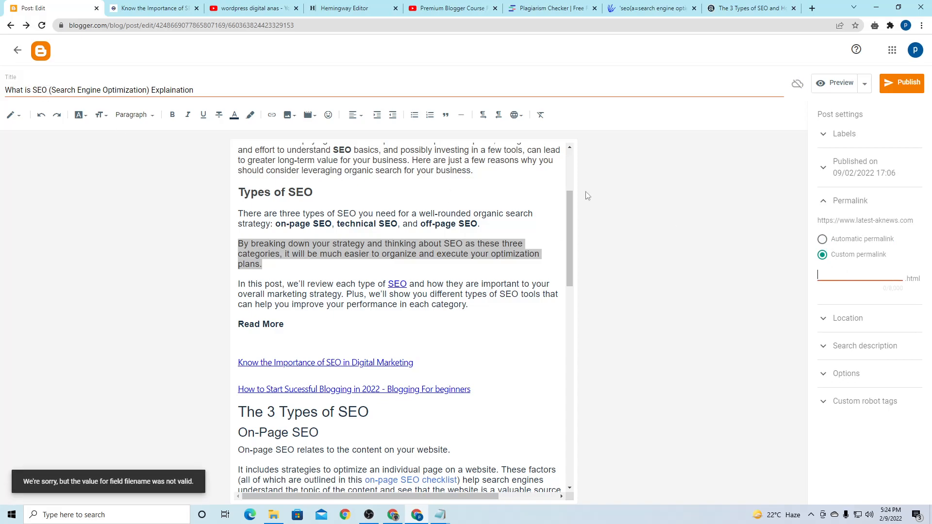
pyautogui.moveTo(33, 90); pyautogui.dragTo(148, 90)
pyautogui.hotkey('ctrl', 'c')
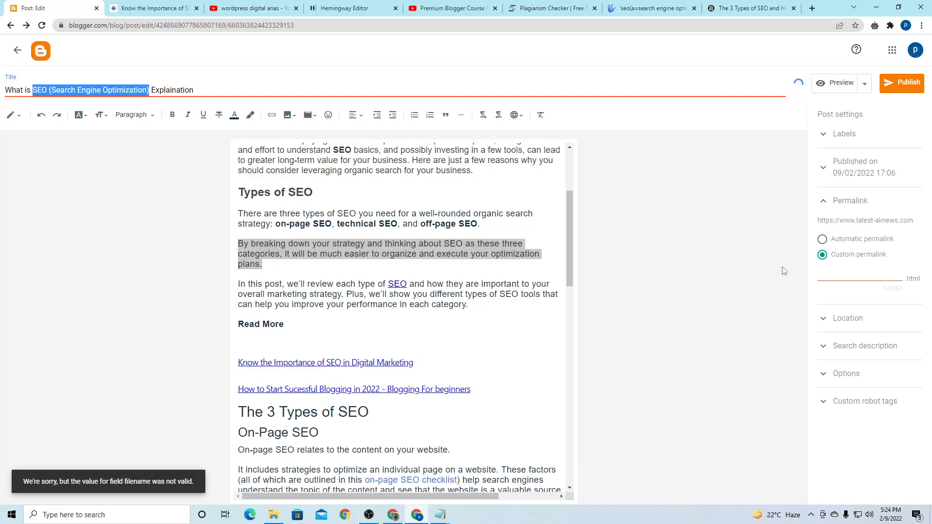
pyautogui.click(839, 270)
pyautogui.hotkey('ctrl', 'v')
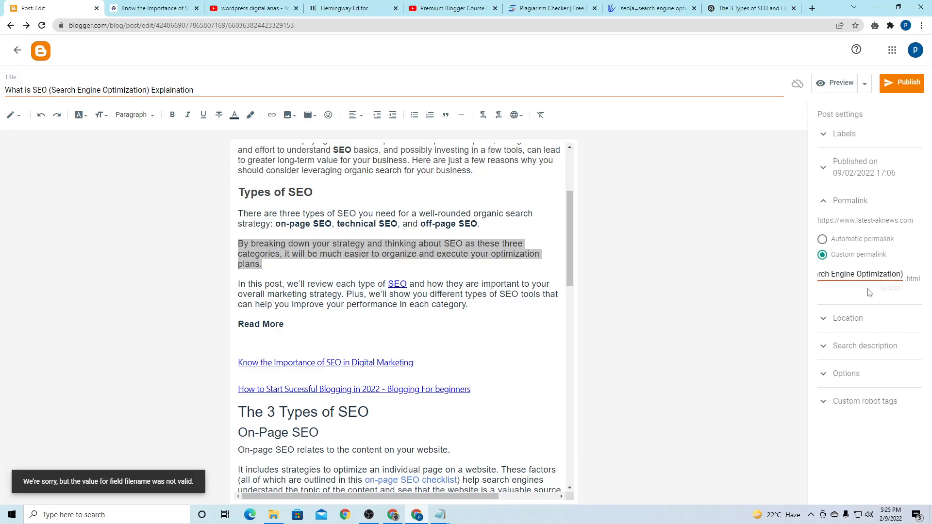
# Remove the parentheses and replace the spaces with hyphens so the custom permalink reads "SEO-Search-Engine-Optimization"
pyautogui.press('BackSpace')
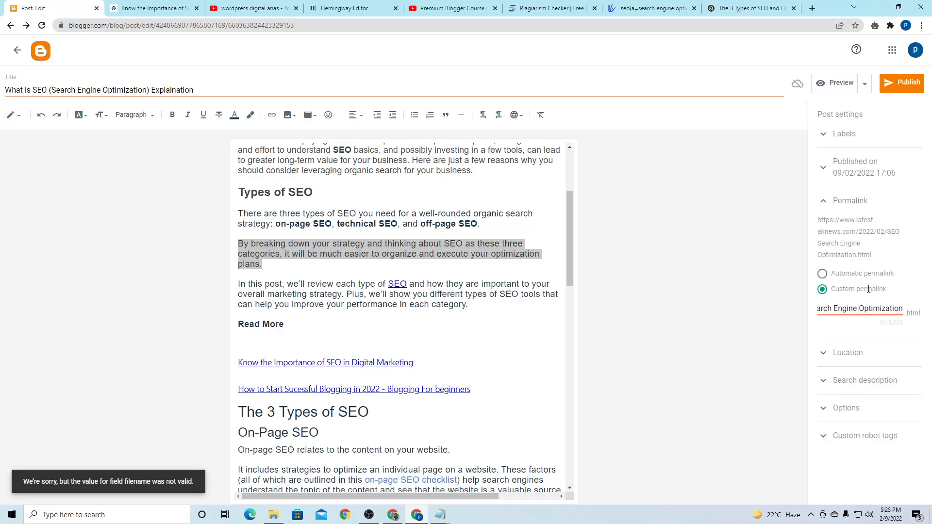
pyautogui.write('\\')
pyautogui.press('BackSpace')
pyautogui.press('BackSpace')
pyautogui.write('-')
pyautogui.press('BackSpace')
pyautogui.write('-')
pyautogui.press('Left')
pyautogui.press('Left')
pyautogui.press('Left')
pyautogui.press('Left')
pyautogui.press('Left')
pyautogui.press('Left')
pyautogui.press('Left')
pyautogui.press('BackSpace')
pyautogui.press('BackSpace')
pyautogui.write('-')
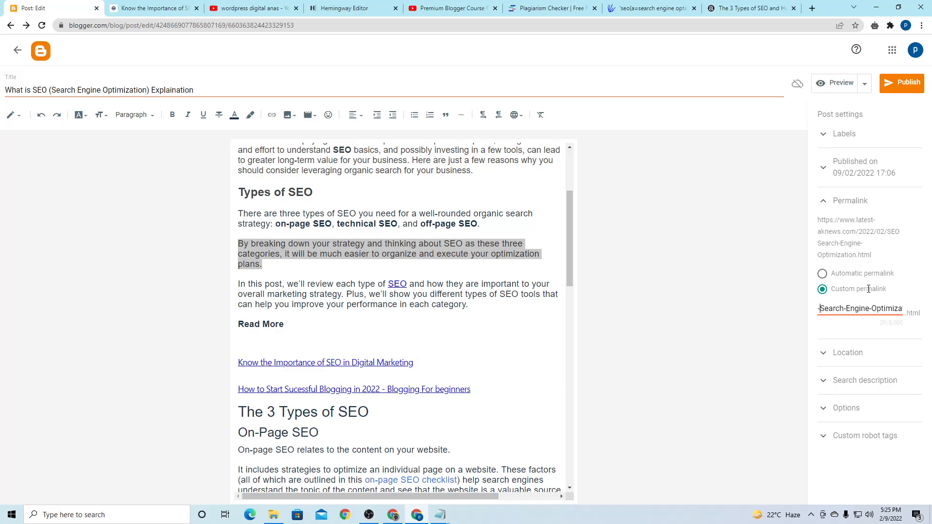
pyautogui.press('Left')
pyautogui.press('Left')
pyautogui.press('Left')
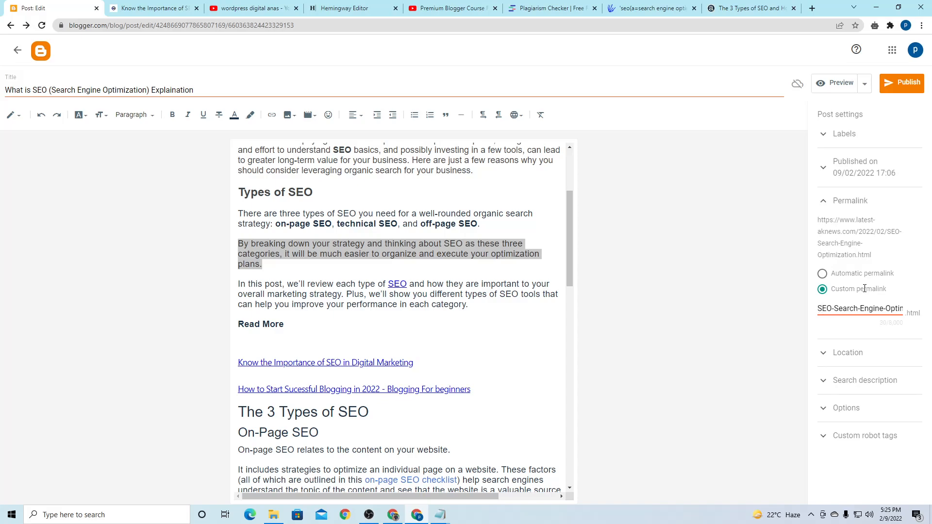
# Collapse and reopen the permalink settings to check the custom permalink
pyautogui.click(777, 297)
pyautogui.click(854, 202)
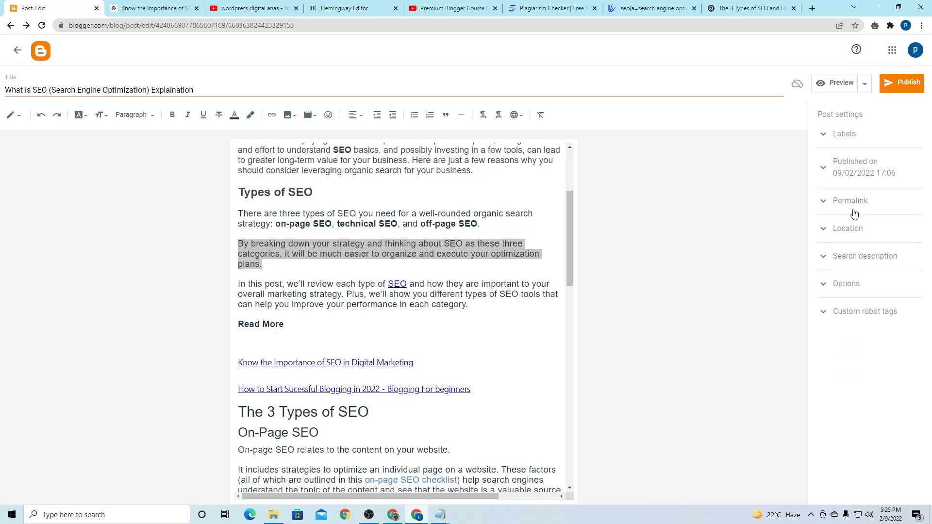
pyautogui.click(854, 201)
pyautogui.moveTo(843, 311); pyautogui.dragTo(848, 311)
pyautogui.click(868, 311)
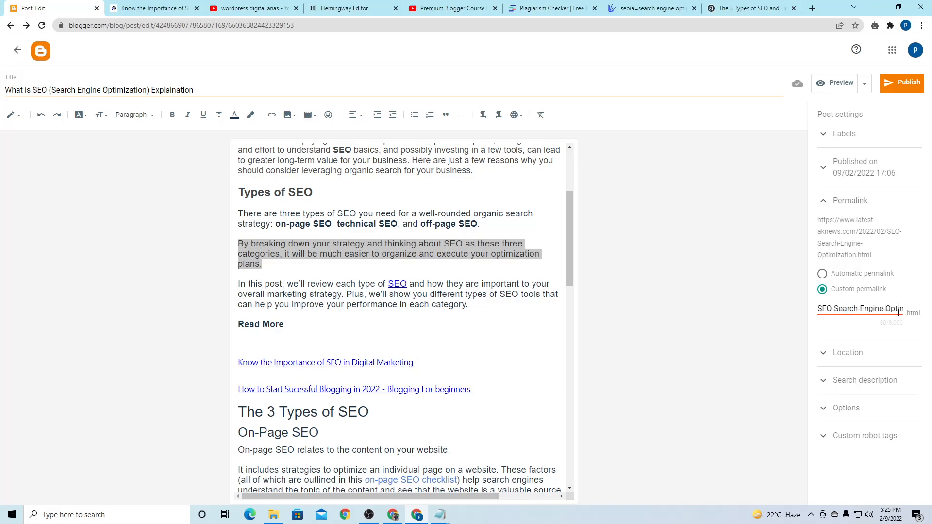
# Fill the post's search description with the "What Are the Different Types of SEO Marketing?" result snippet copied from the Google results for "types of seo"
pyautogui.click(836, 386)
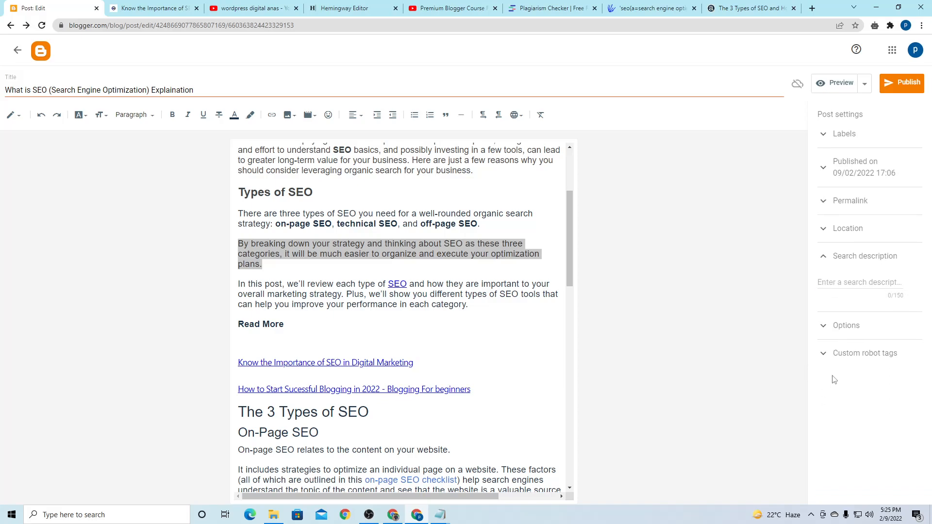
pyautogui.moveTo(838, 256); pyautogui.dragTo(904, 259)
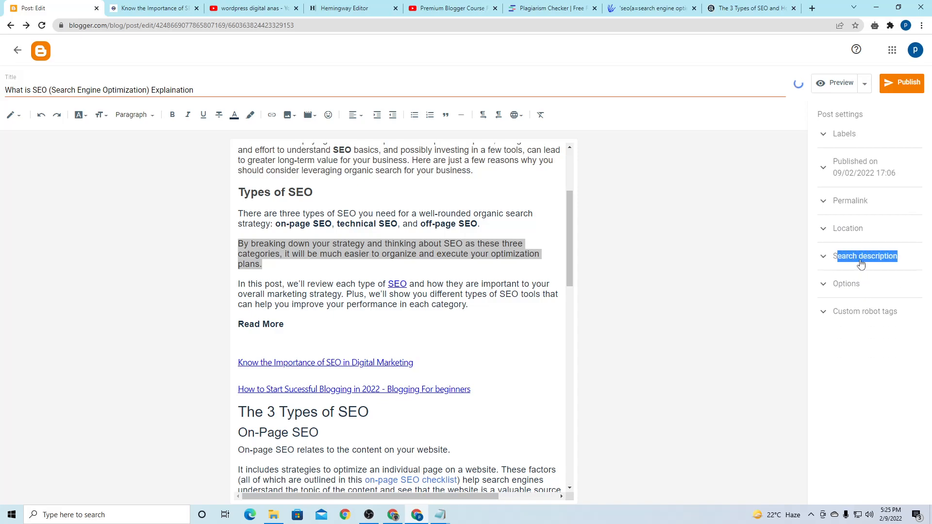
pyautogui.click(866, 284)
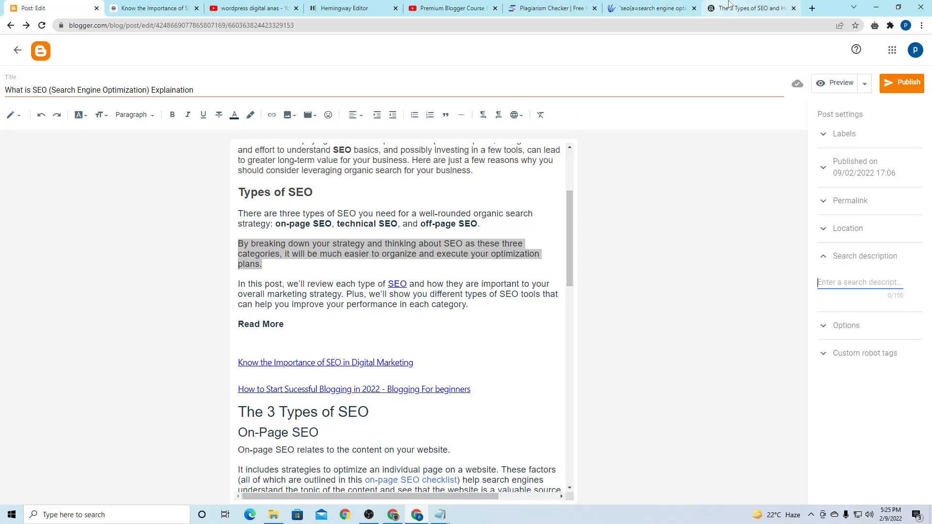
pyautogui.click(748, 8)
pyautogui.click(10, 25)
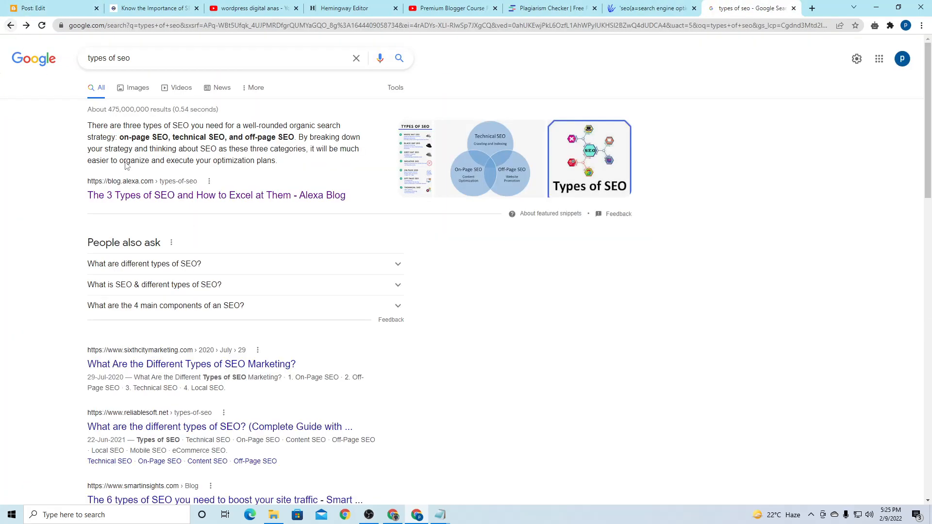
pyautogui.scroll(-4, 152, 213)
pyautogui.moveTo(133, 181); pyautogui.dragTo(246, 201)
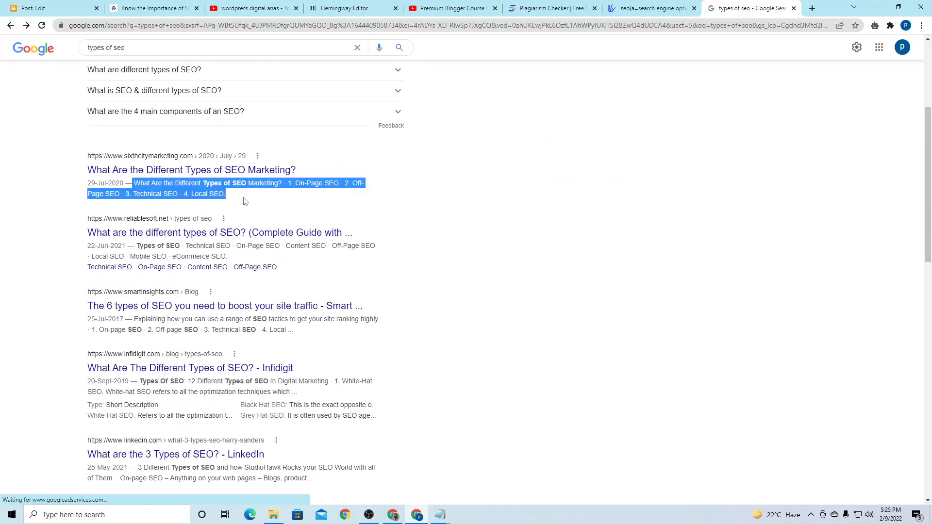
pyautogui.click(3, 5)
pyautogui.hotkey('ctrl', 'v')
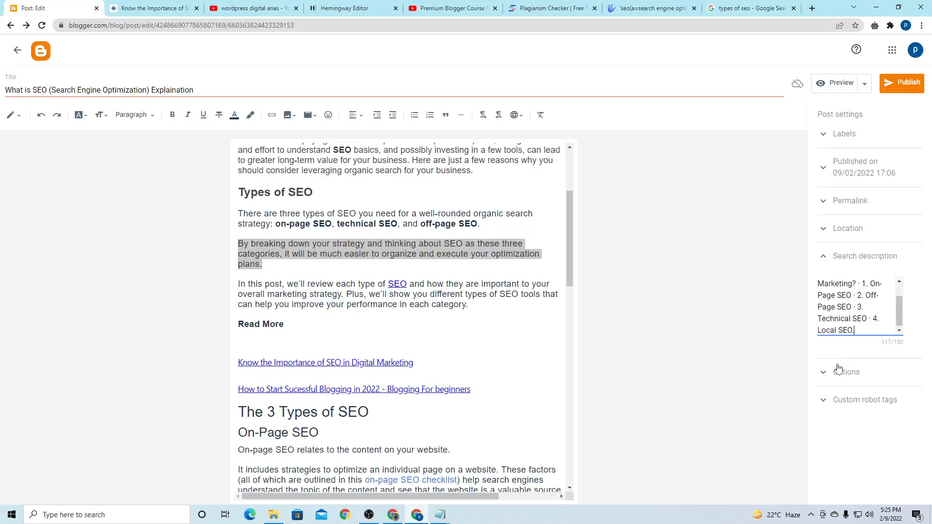
pyautogui.scroll(1, 842, 313)
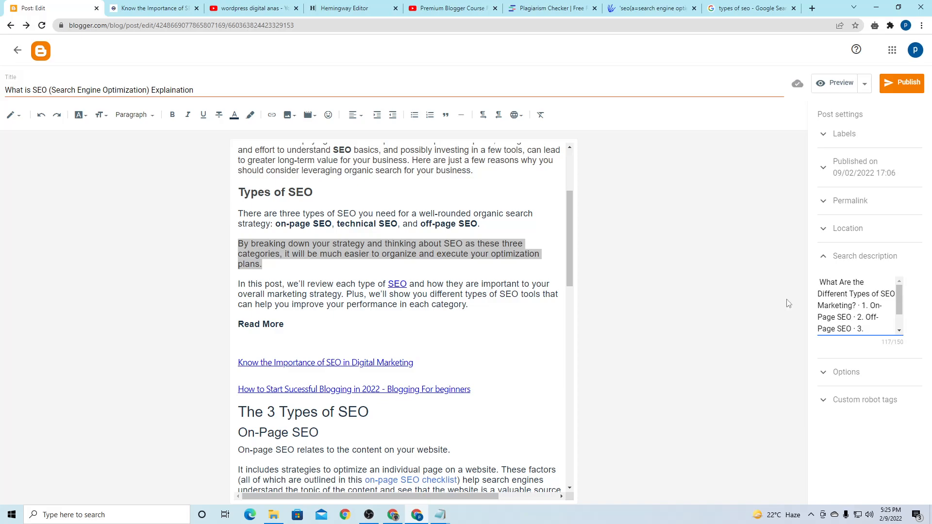
# Replace the opening question in the search description with "SEO (Search Engine Optimization)" copied from the post title
pyautogui.click(32, 90)
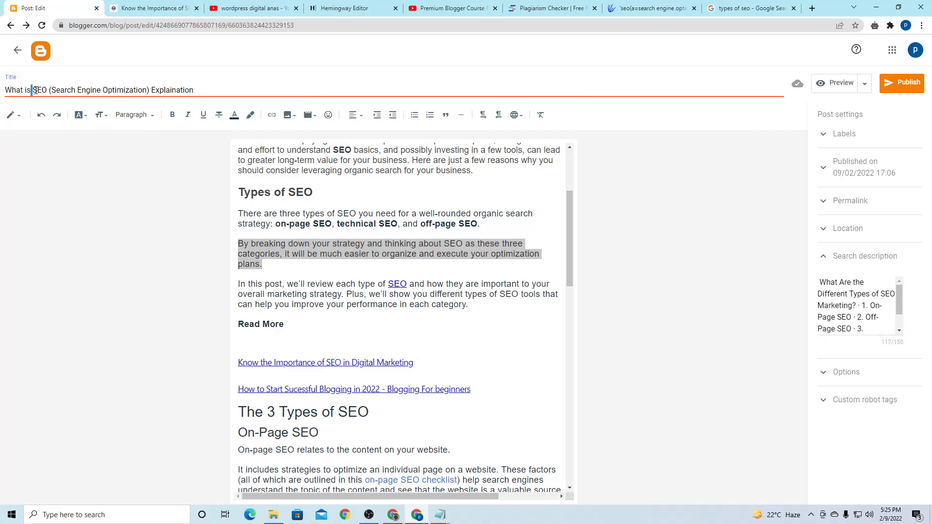
pyautogui.moveTo(42, 90); pyautogui.dragTo(147, 85)
pyautogui.hotkey('ctrl', 'c')
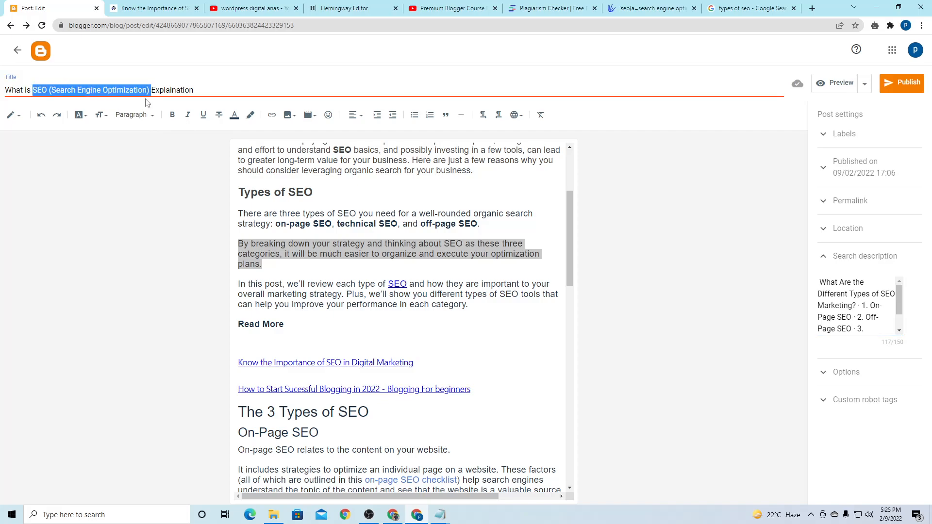
pyautogui.moveTo(821, 283); pyautogui.dragTo(858, 305)
pyautogui.hotkey('ctrl', 'v')
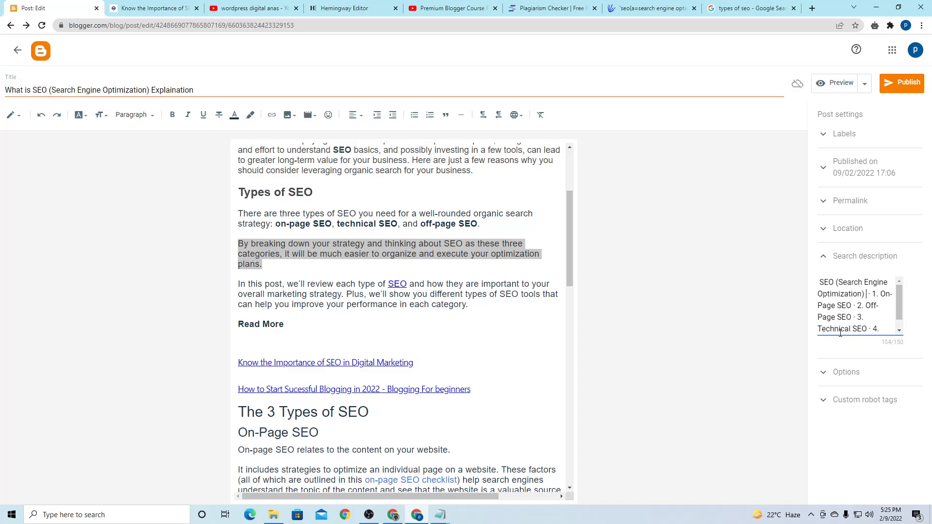
# Add two dots at the end of the search description so it closes with "Local SEO..."
pyautogui.click(819, 281)
pyautogui.scroll(-1, 868, 320)
pyautogui.click(867, 330)
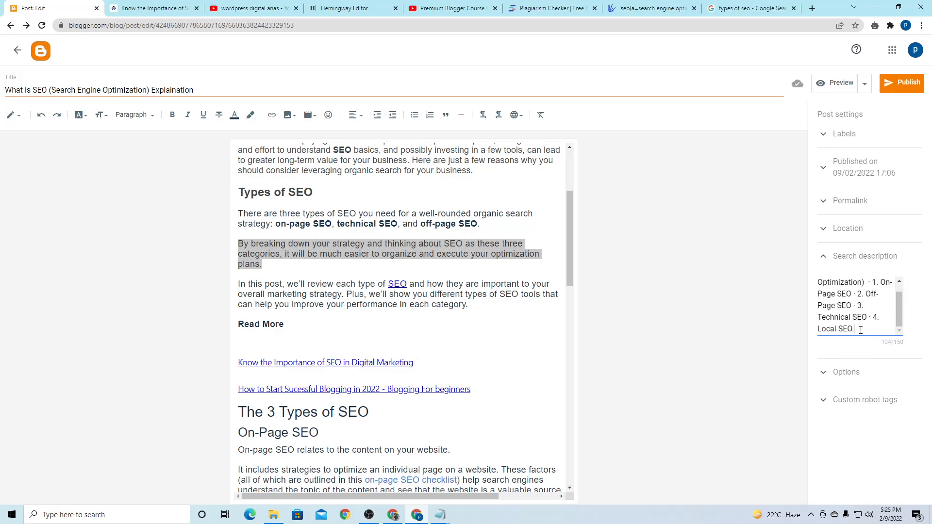
pyautogui.write('..')
pyautogui.moveTo(859, 329); pyautogui.dragTo(853, 329)
# Review the bold keywords in the post's Introduction and Benefits of SEO paragraphs, including "SEO (Search Engine Optimization)"
pyautogui.click(566, 266)
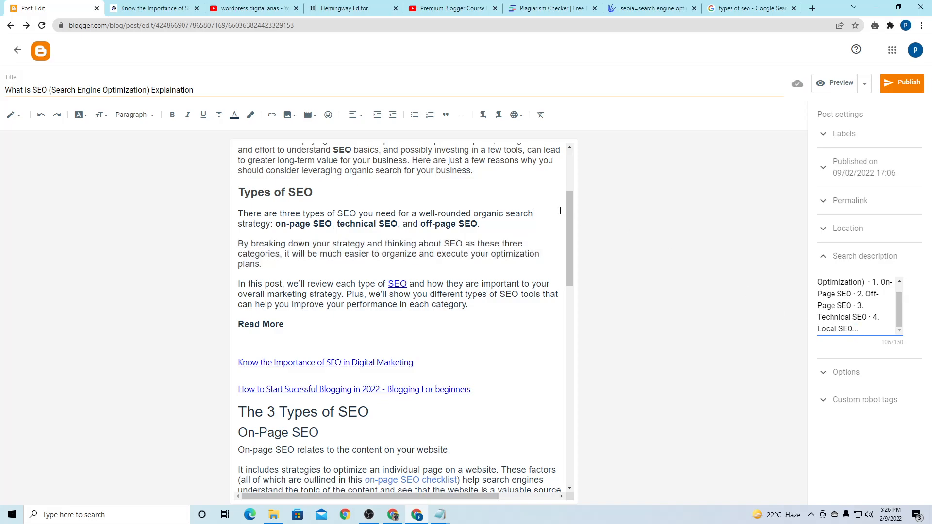
pyautogui.moveTo(567, 267); pyautogui.dragTo(610, 247)
pyautogui.moveTo(569, 211)
pyautogui.mouseDown()
pyautogui.moveTo(585, 254)
pyautogui.moveTo(586, 209)
pyautogui.mouseUp()
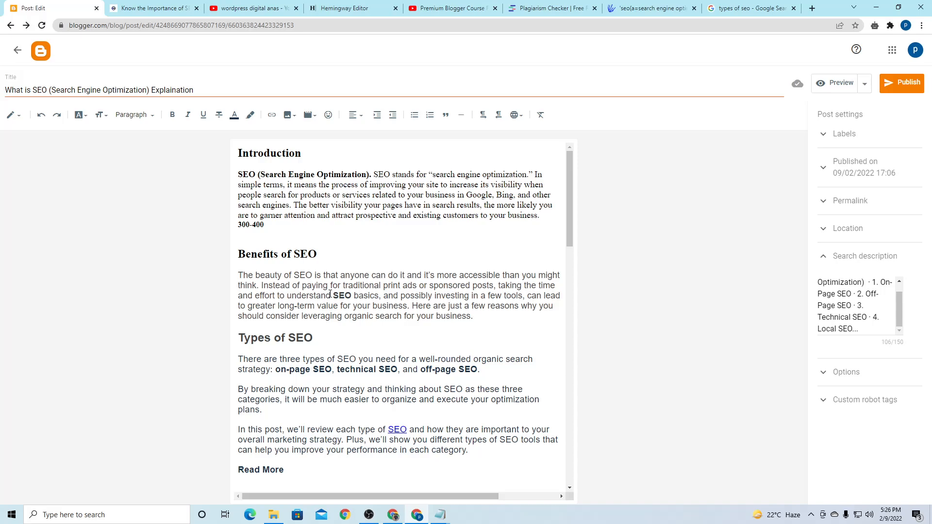
pyautogui.moveTo(243, 178); pyautogui.dragTo(418, 337)
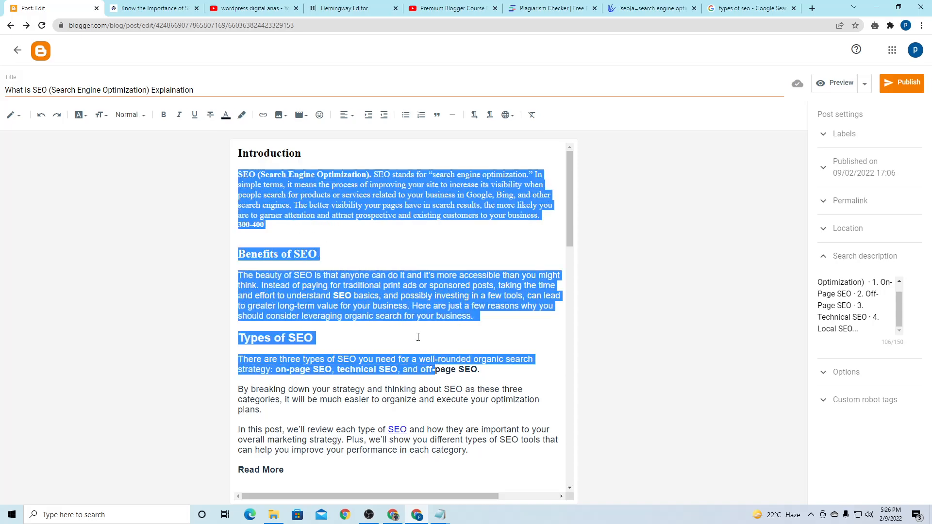
pyautogui.click(317, 275)
pyautogui.moveTo(333, 297); pyautogui.dragTo(350, 298)
pyautogui.click(299, 232)
pyautogui.moveTo(239, 174); pyautogui.dragTo(368, 175)
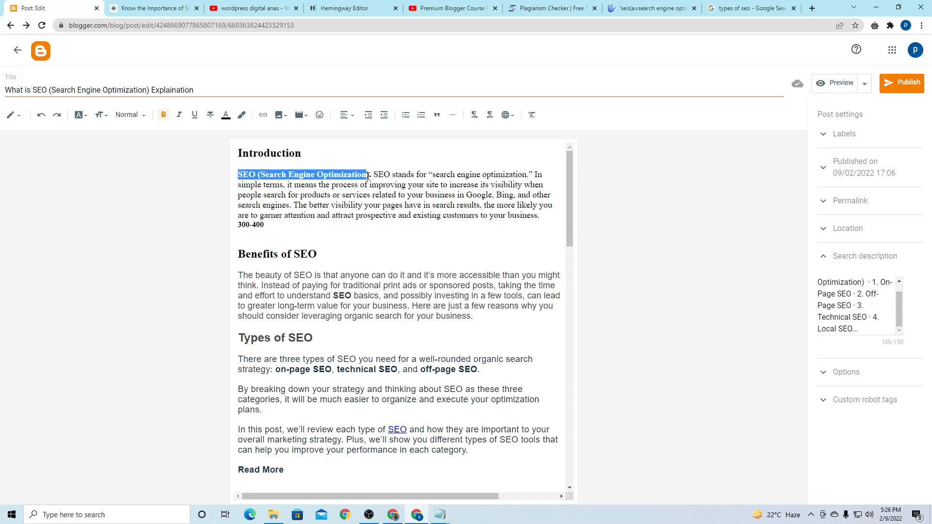
pyautogui.doubleClick(280, 177)
pyautogui.scroll(-3, 332, 253)
pyautogui.scroll(3, 331, 271)
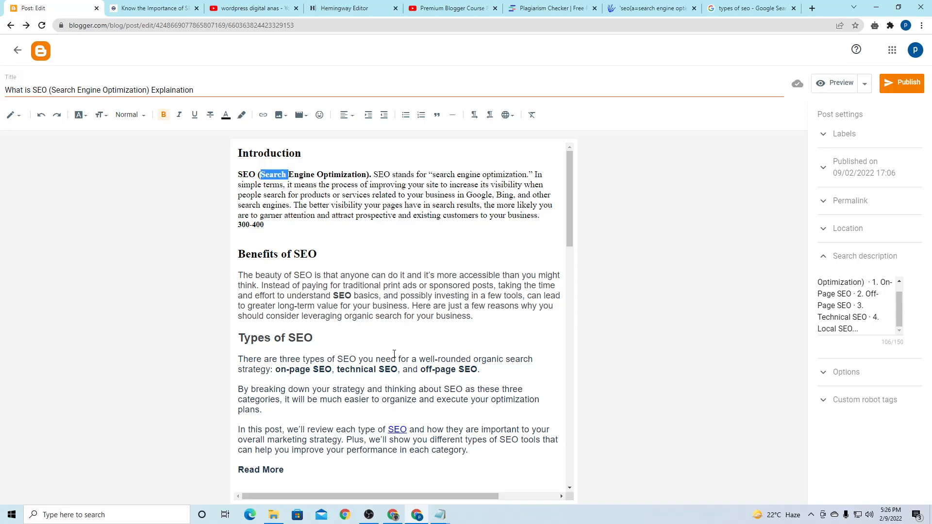
pyautogui.moveTo(436, 514)
pyautogui.click(310, 198)
pyautogui.tripleClick(300, 174)
pyautogui.click(347, 174)
pyautogui.moveTo(369, 174); pyautogui.dragTo(227, 174)
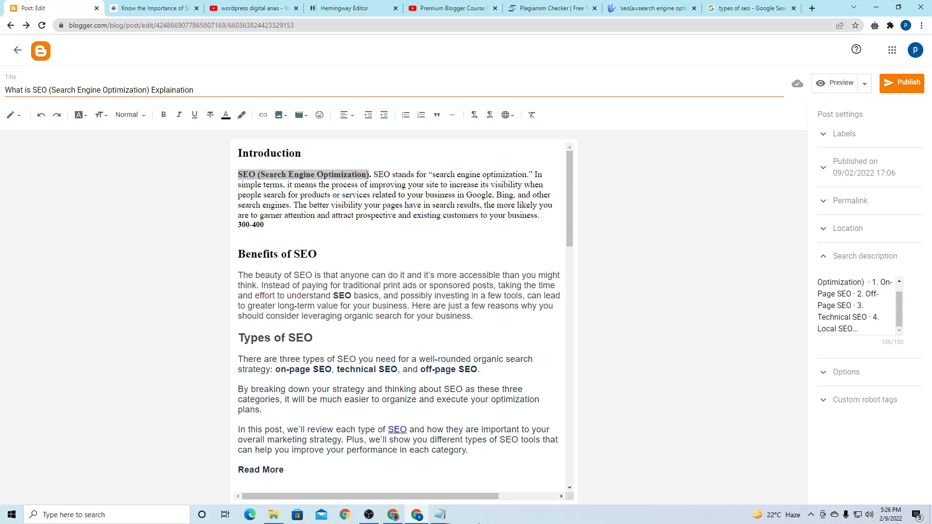
# Switch to the SEO checklist in Notepad, highlight its Permalink item and check it against the post's permalink settings
pyautogui.moveTo(442, 515)
pyautogui.click(409, 473)
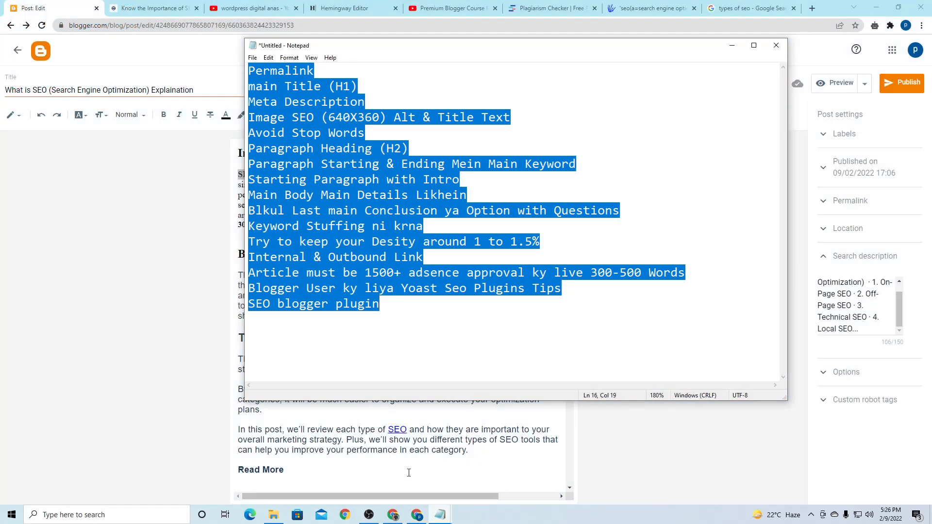
pyautogui.click(389, 328)
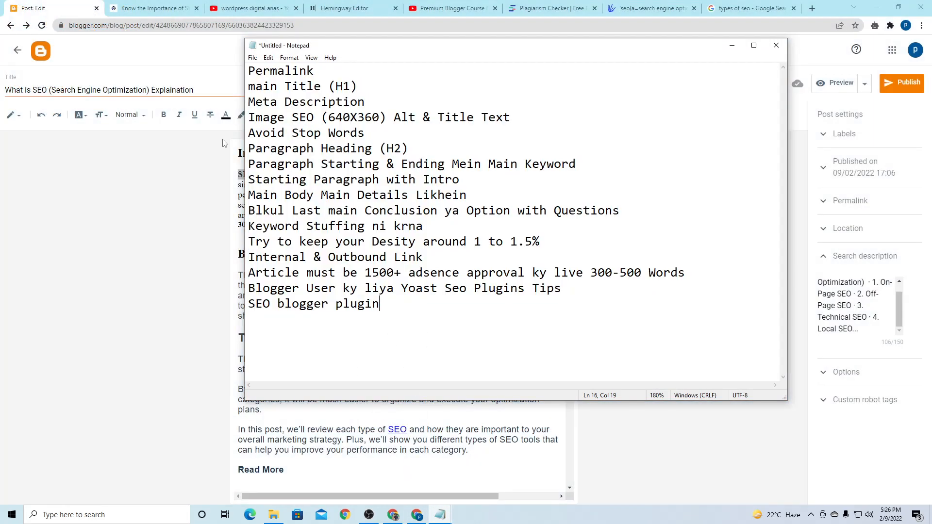
pyautogui.moveTo(249, 71); pyautogui.dragTo(320, 75)
pyautogui.click(856, 203)
pyautogui.click(823, 290)
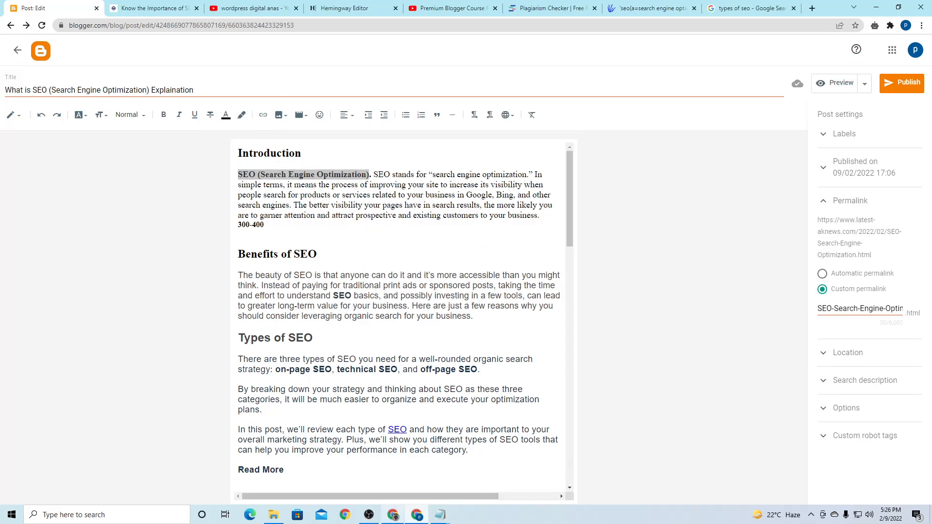
# Close the Notepad window holding the SEO heading list without saving its changes
pyautogui.moveTo(439, 520)
pyautogui.click(485, 471)
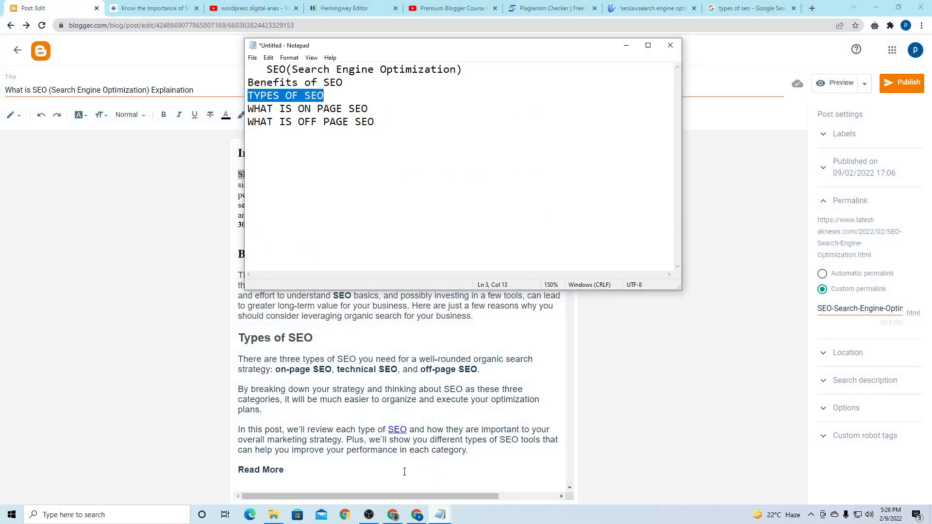
pyautogui.click(670, 45)
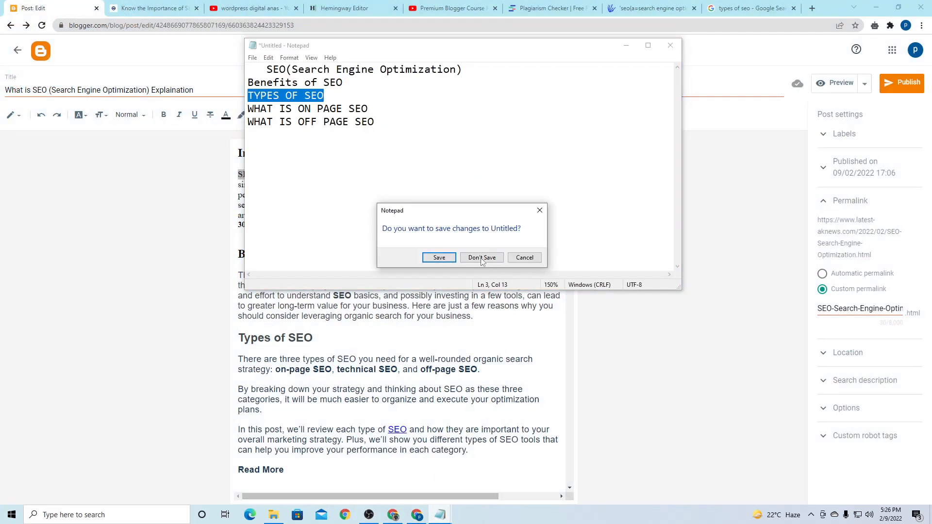
pyautogui.click(481, 256)
# Return to the SEO checklist in Notepad and go through its main title, paragraph heading and meta description items
pyautogui.click(440, 515)
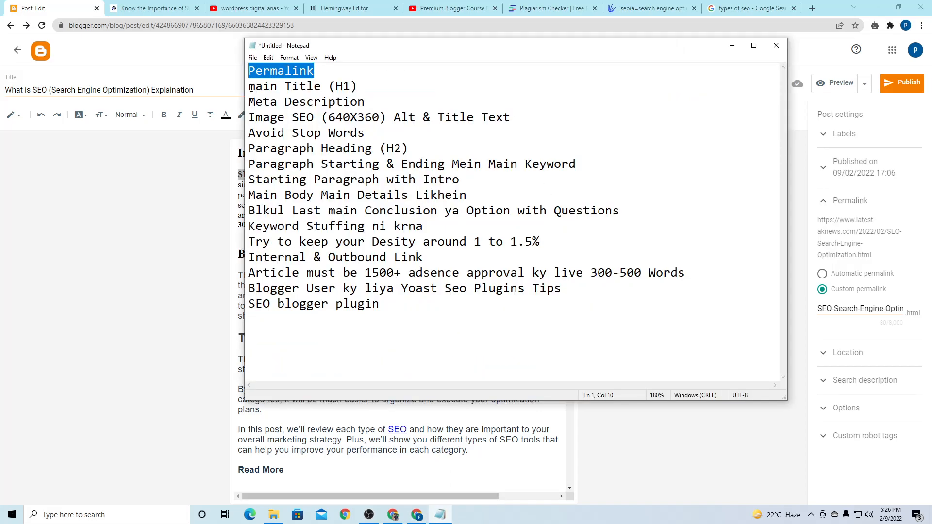
pyautogui.moveTo(252, 91)
pyautogui.mouseDown()
pyautogui.moveTo(358, 87)
pyautogui.moveTo(248, 92)
pyautogui.mouseUp()
pyautogui.click(376, 89)
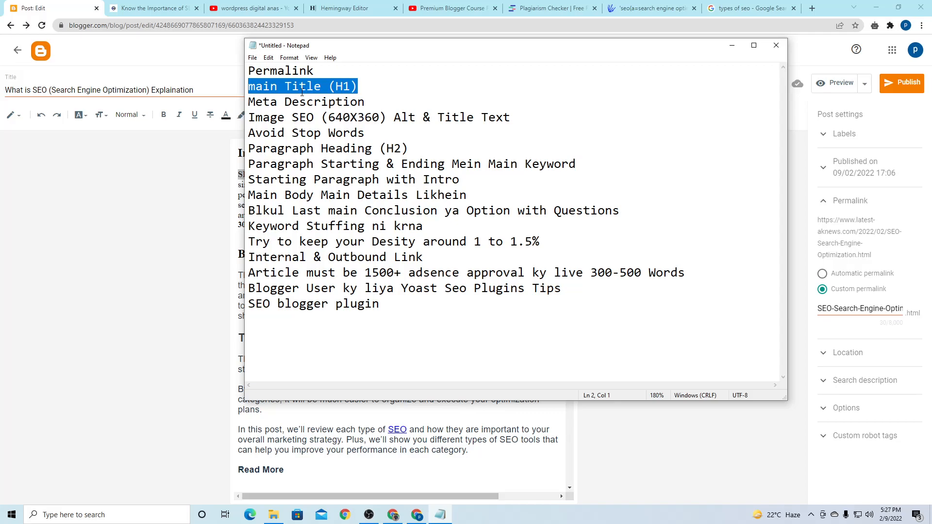
pyautogui.moveTo(253, 148); pyautogui.dragTo(408, 148)
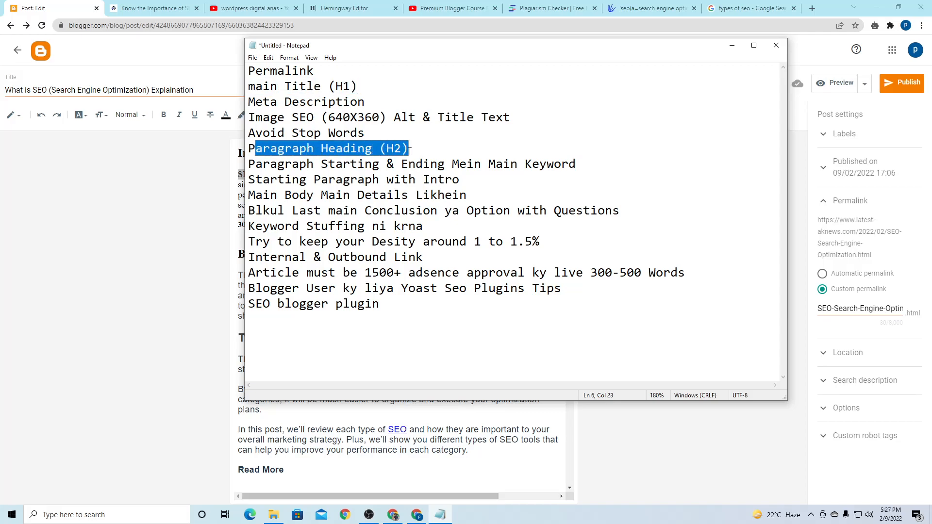
pyautogui.click(405, 141)
pyautogui.moveTo(248, 102); pyautogui.dragTo(348, 102)
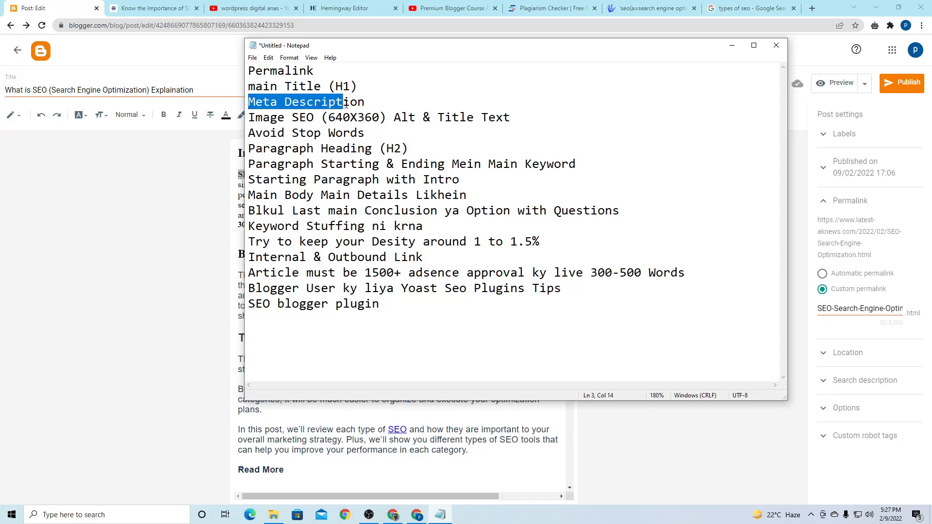
# Switch back to the Blogger post and examine its title, Introduction, "The 3 Types of SEO" and "On-Page SEO" headings
pyautogui.click(226, 115)
pyautogui.click(241, 169)
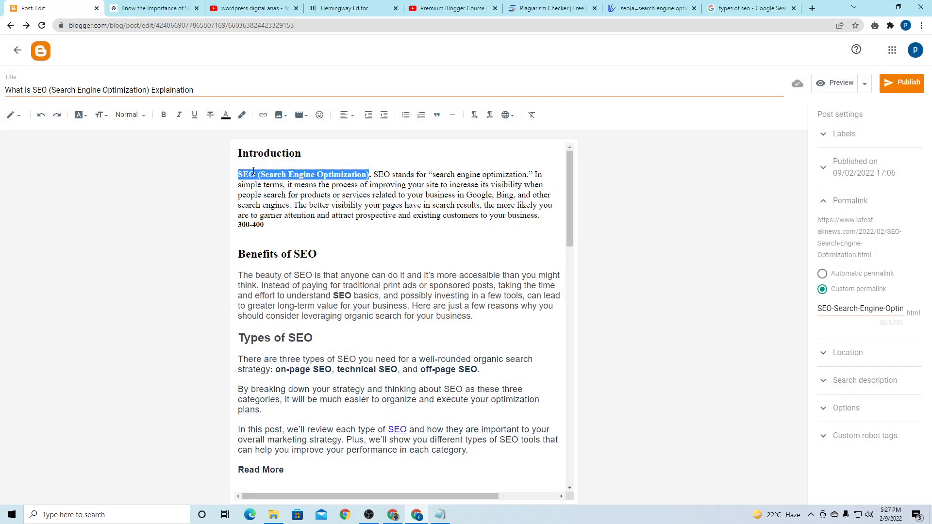
pyautogui.tripleClick(116, 88)
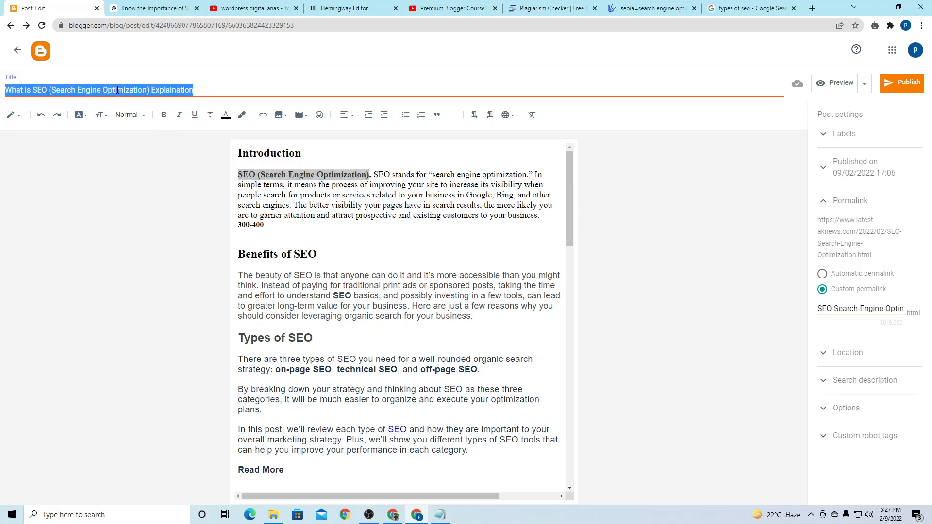
pyautogui.click(238, 155)
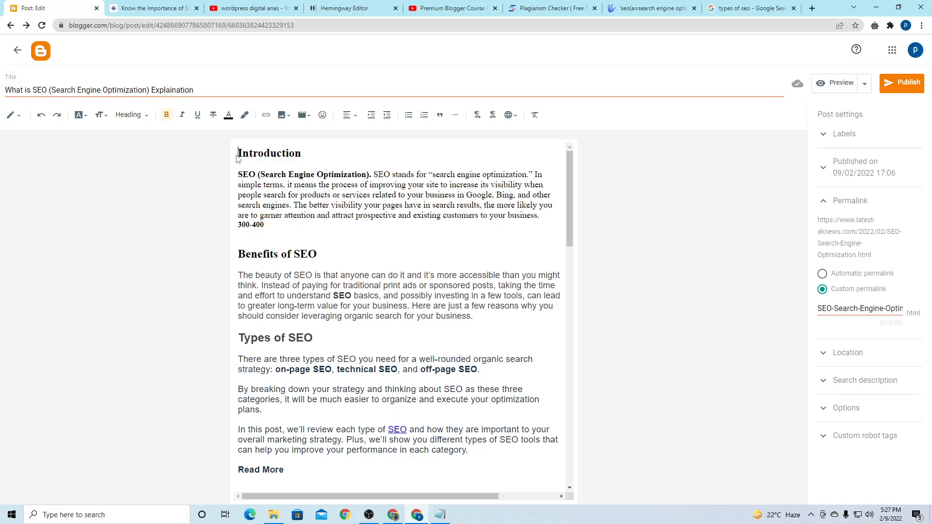
pyautogui.scroll(-7, 383, 301)
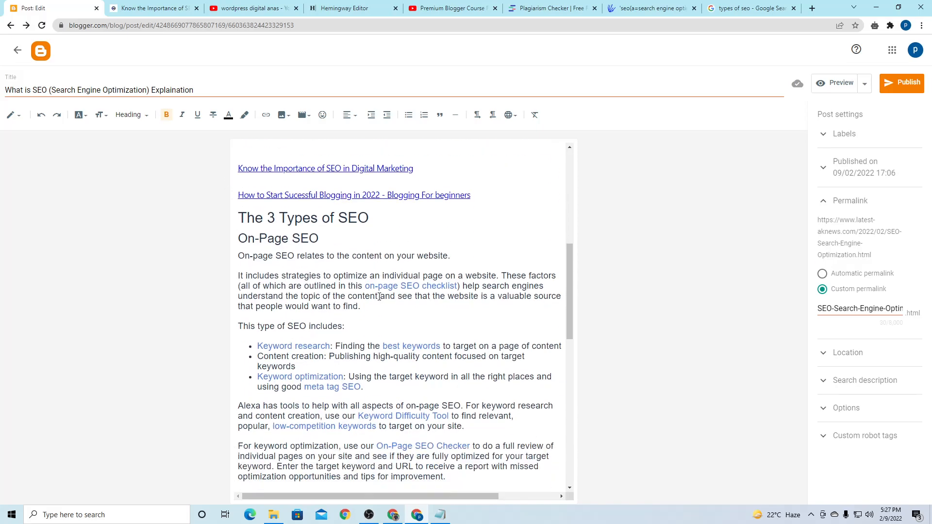
pyautogui.moveTo(238, 217); pyautogui.dragTo(367, 221)
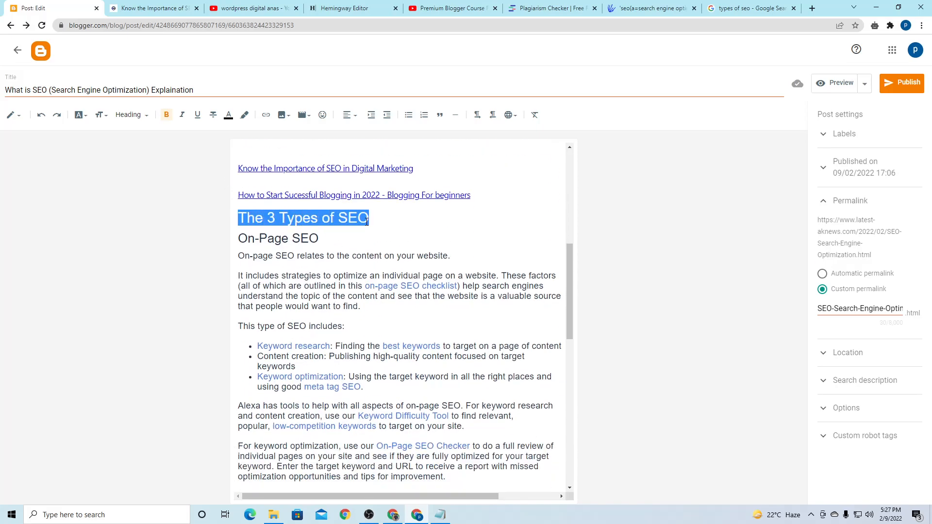
pyautogui.tripleClick(350, 216)
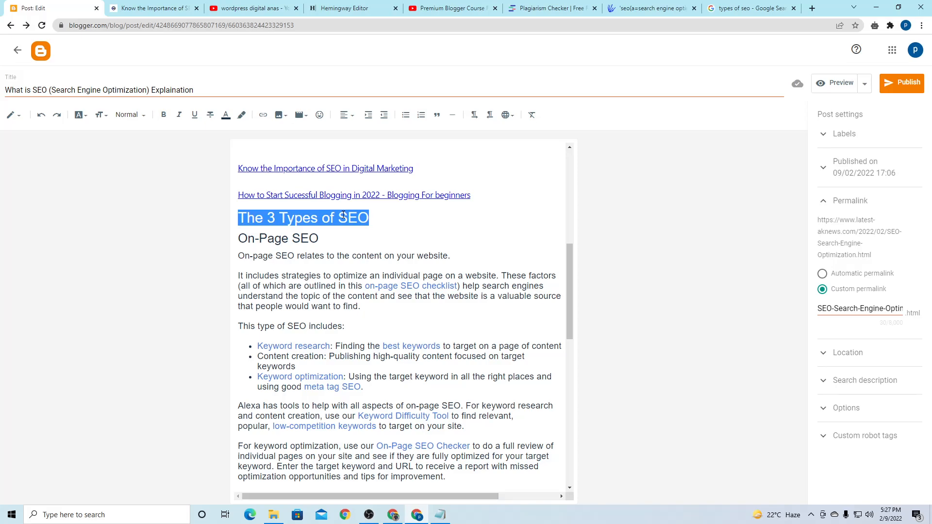
pyautogui.tripleClick(265, 240)
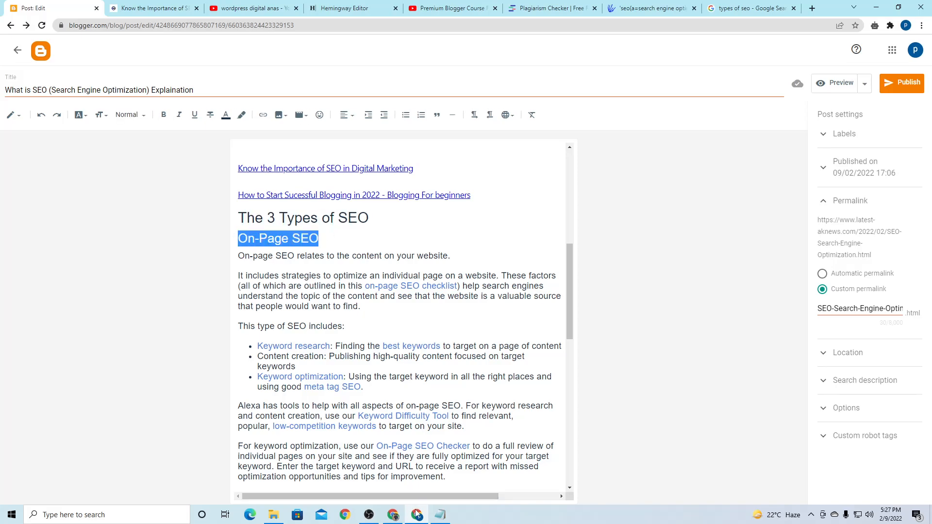
pyautogui.scroll(10, 438, 474)
# Look up the Meta Description item in the Notepad checklist and check it against the post's search description
pyautogui.click(438, 516)
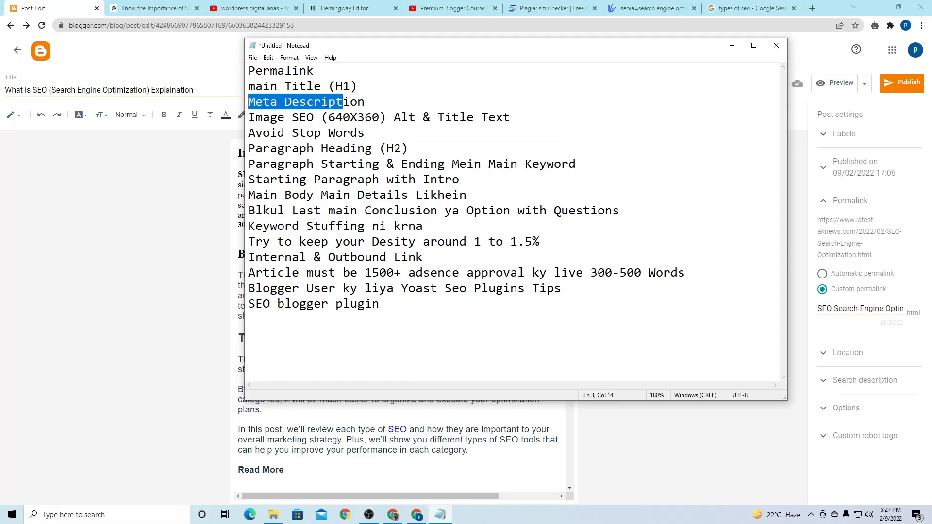
pyautogui.click(329, 102)
pyautogui.click(856, 382)
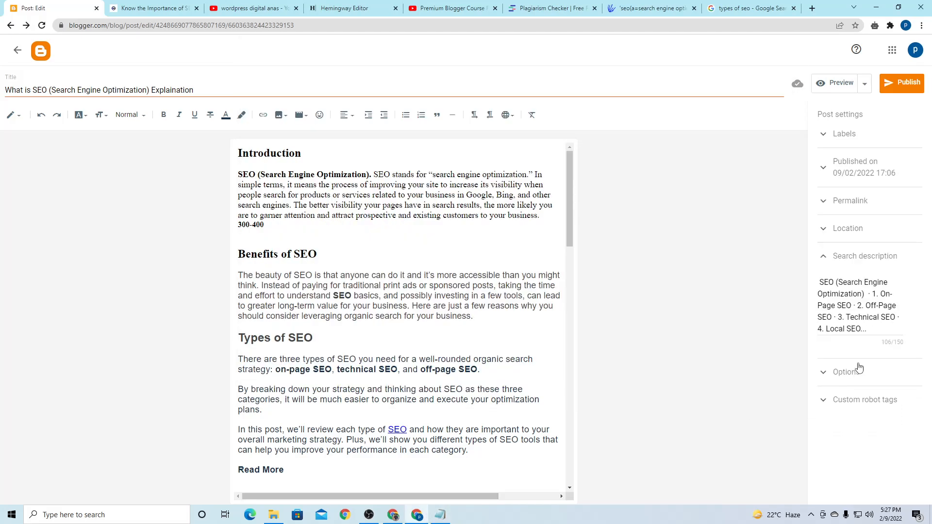
# Collapse the post's search description and examine the Image SEO (640X360) item in the Notepad checklist
pyautogui.moveTo(837, 258); pyautogui.dragTo(911, 262)
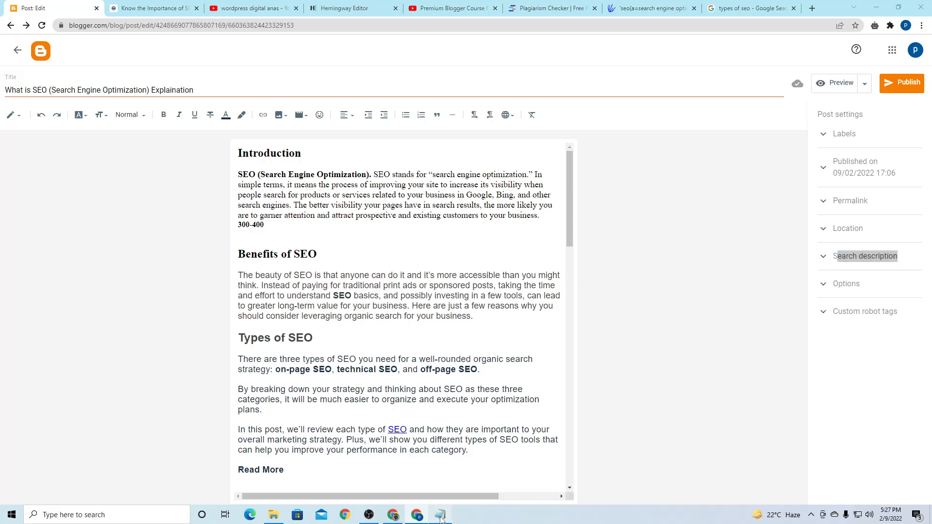
pyautogui.click(440, 515)
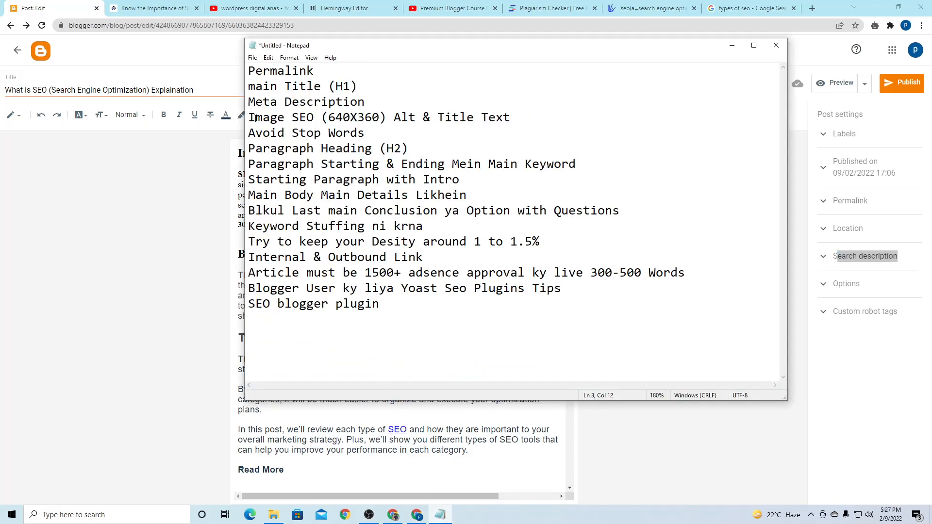
pyautogui.moveTo(250, 117); pyautogui.dragTo(381, 122)
pyautogui.click(350, 119)
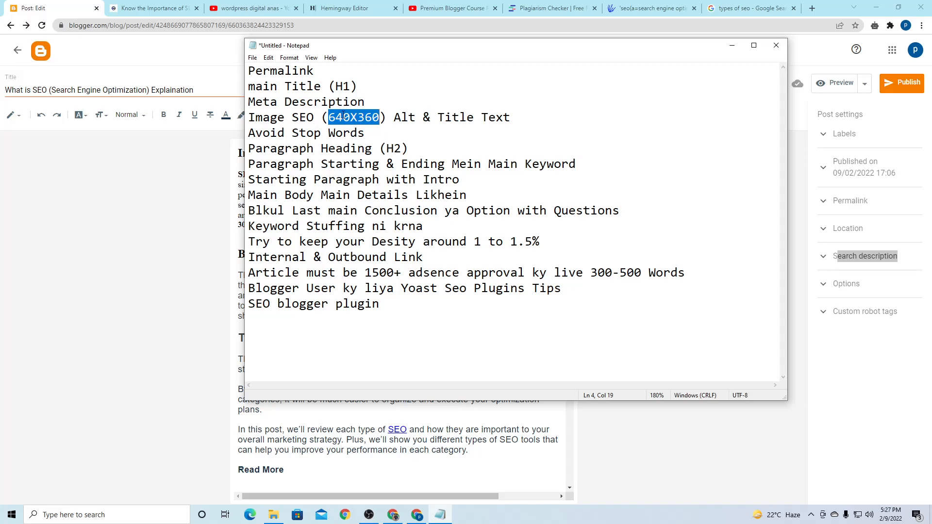
pyautogui.click(344, 117)
pyautogui.moveTo(314, 117); pyautogui.dragTo(371, 120)
pyautogui.doubleClick(373, 120)
# Browse the Google image results for "types of seo" and return to the Blogger post
pyautogui.click(748, 8)
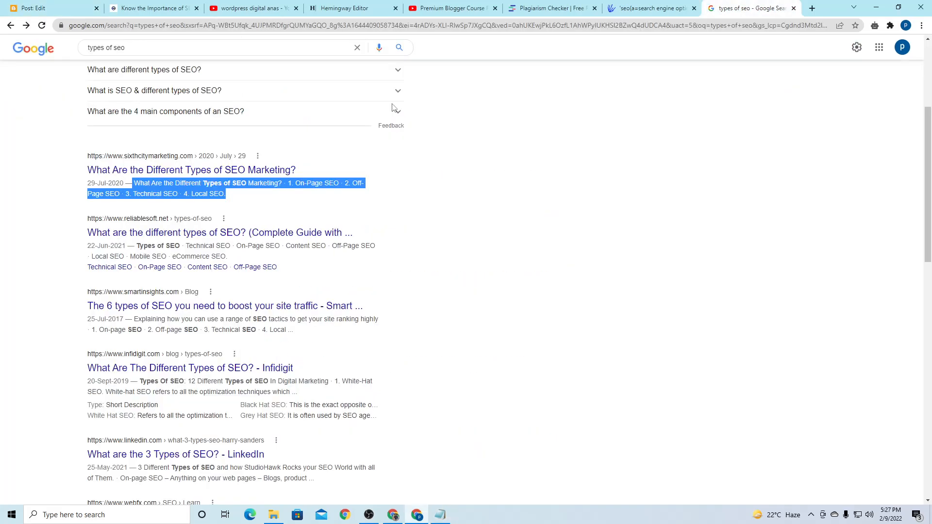
pyautogui.scroll(4, 139, 141)
pyautogui.click(138, 87)
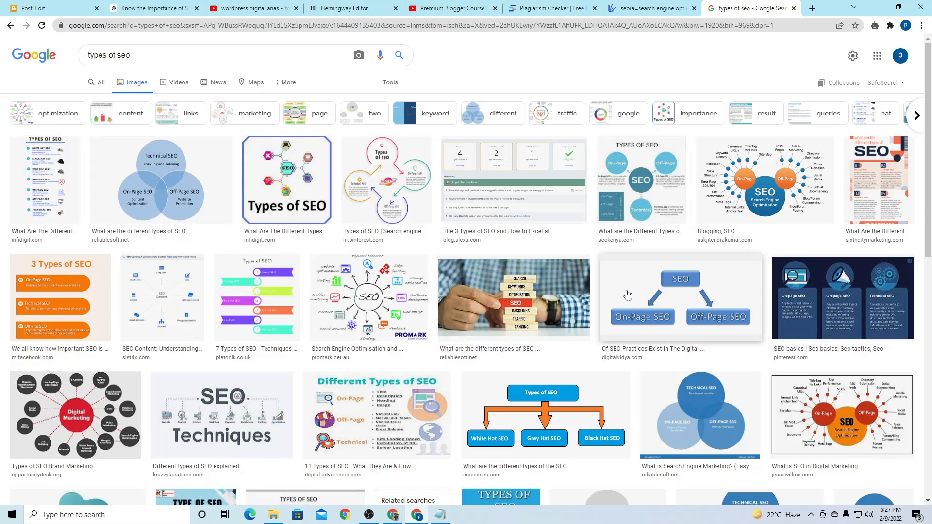
pyautogui.scroll(-10, 243, 432)
pyautogui.scroll(10, 249, 435)
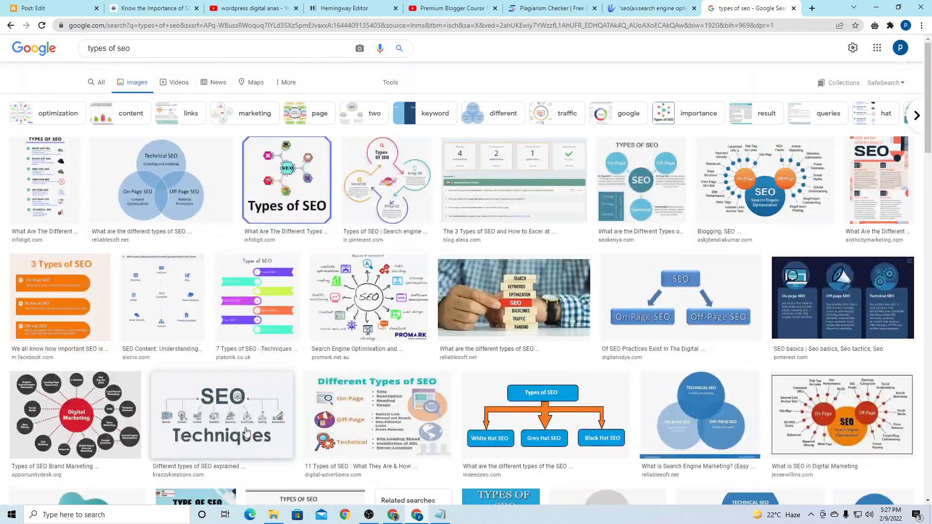
pyautogui.scroll(-11, 278, 421)
pyautogui.scroll(-15, 277, 420)
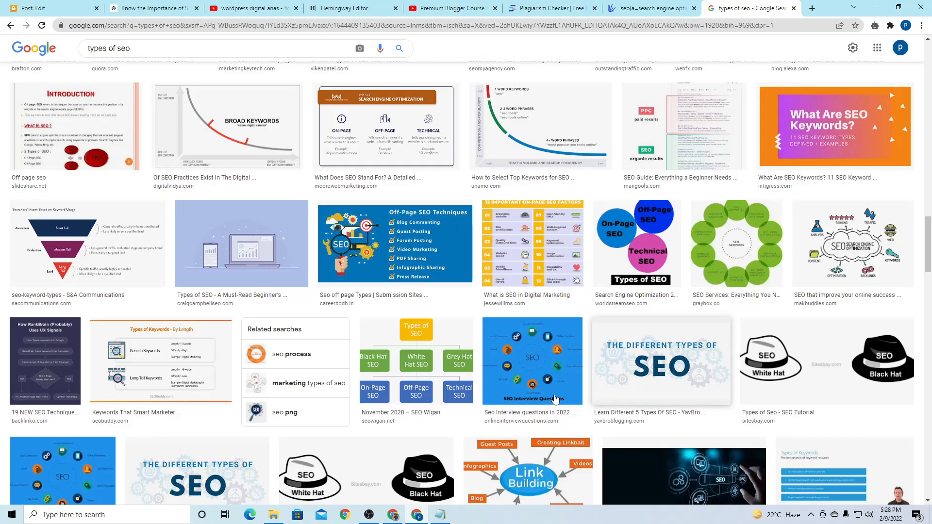
pyautogui.moveTo(931, 226); pyautogui.dragTo(926, 19)
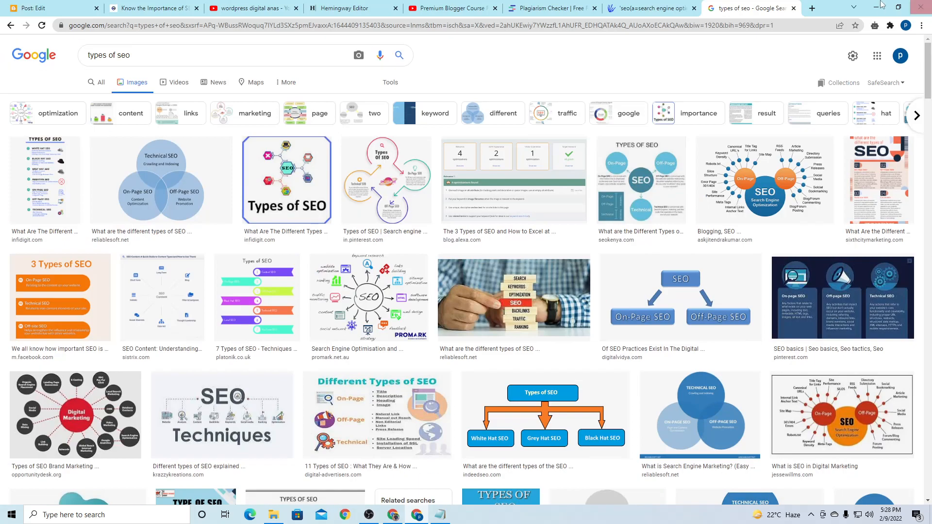
pyautogui.click(14, 4)
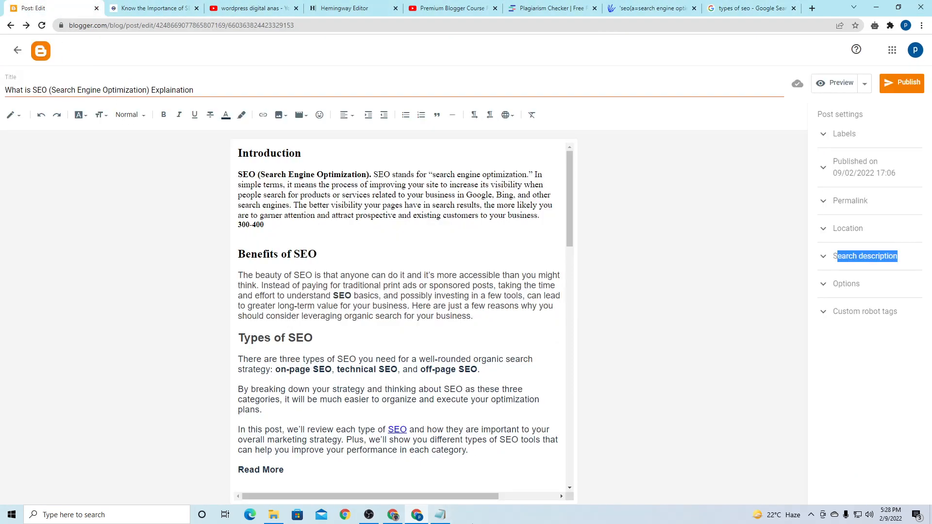
# Bring back the Notepad checklist and go over the Image SEO item with its Alt & Title Text requirement
pyautogui.click(440, 515)
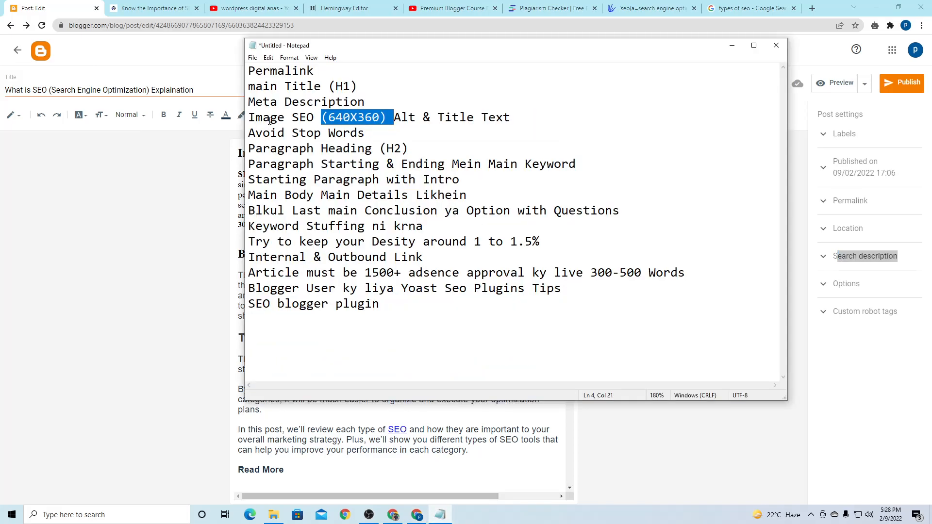
pyautogui.doubleClick(270, 120)
pyautogui.click(287, 117)
pyautogui.moveTo(310, 117); pyautogui.dragTo(293, 118)
pyautogui.click(418, 119)
pyautogui.moveTo(417, 119); pyautogui.dragTo(511, 117)
pyautogui.click(535, 123)
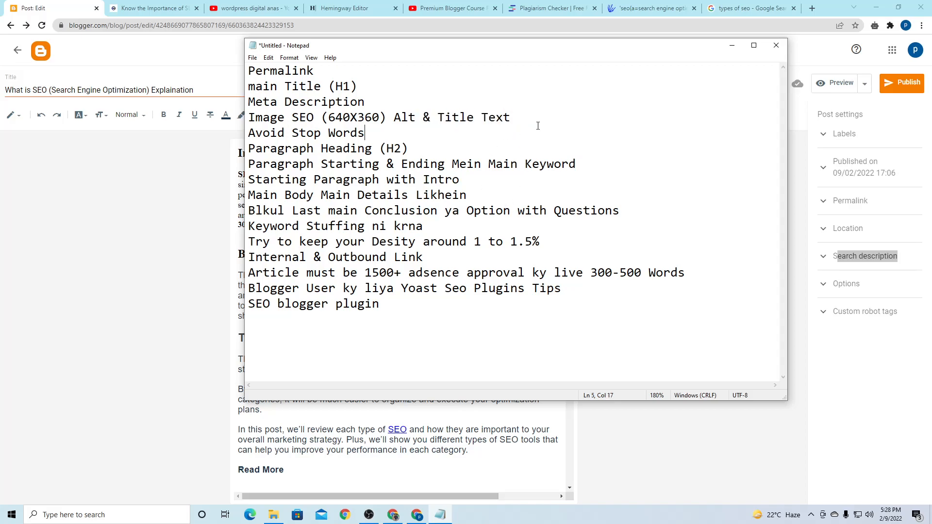
# Go over the Avoid Stop Words item in the checklist and open a new browser tab
pyautogui.moveTo(249, 133); pyautogui.dragTo(371, 127)
pyautogui.doubleClick(317, 135)
pyautogui.moveTo(367, 138); pyautogui.dragTo(251, 131)
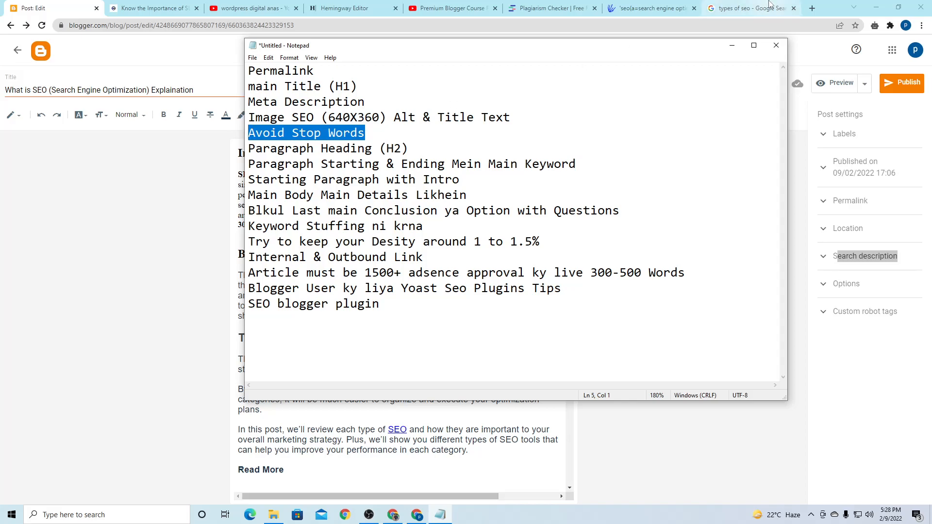
pyautogui.click(752, 8)
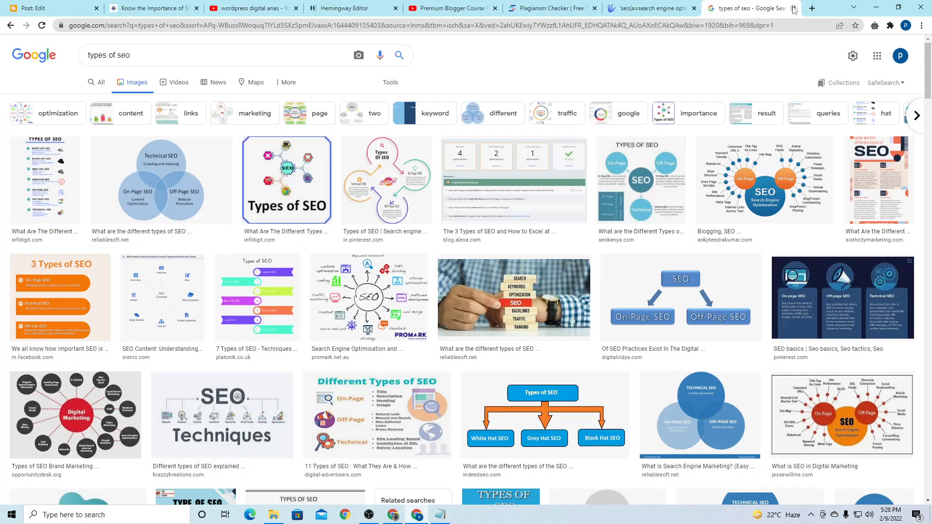
pyautogui.click(813, 8)
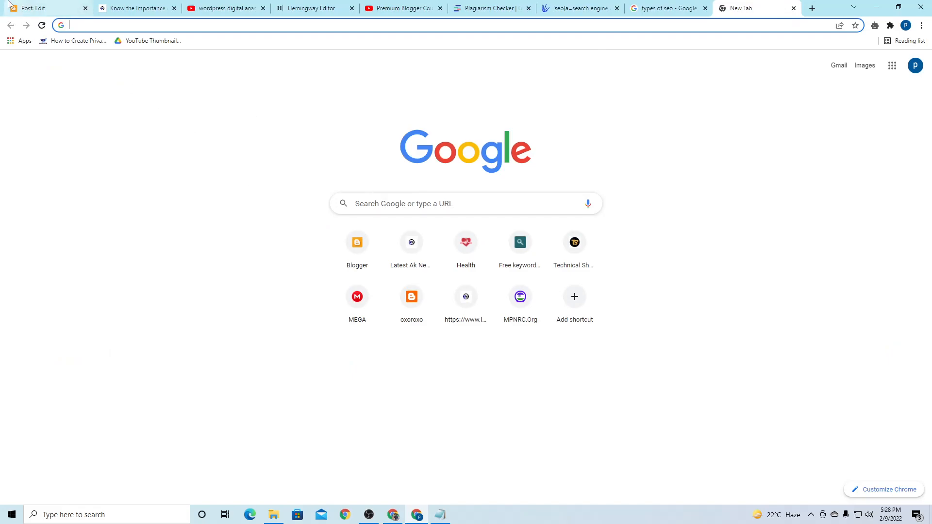
# Return to the Blogger post with the Notepad checklist in front and reread the Avoid Stop Words item
pyautogui.click(38, 8)
pyautogui.click(440, 515)
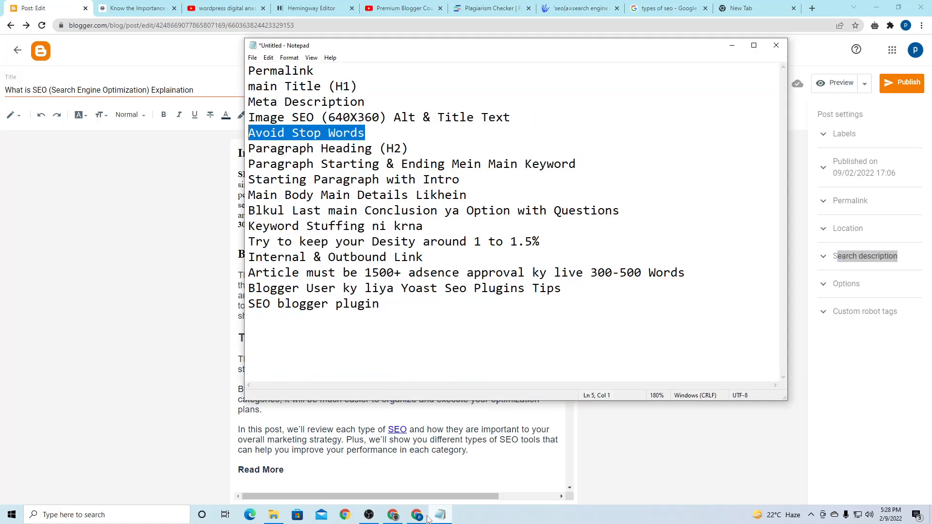
pyautogui.click(347, 155)
pyautogui.doubleClick(316, 132)
pyautogui.click(316, 133)
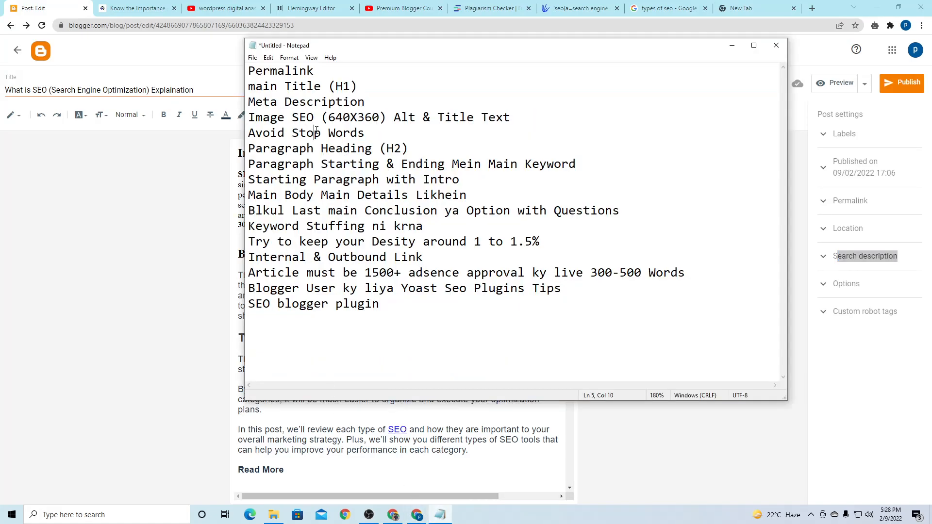
pyautogui.moveTo(370, 130); pyautogui.dragTo(252, 133)
pyautogui.click(402, 193)
# Check the Paragraph Heading (H2) checklist item against the post's "Benefits of SEO" heading
pyautogui.moveTo(367, 130); pyautogui.dragTo(416, 149)
pyautogui.click(313, 165)
pyautogui.doubleClick(404, 148)
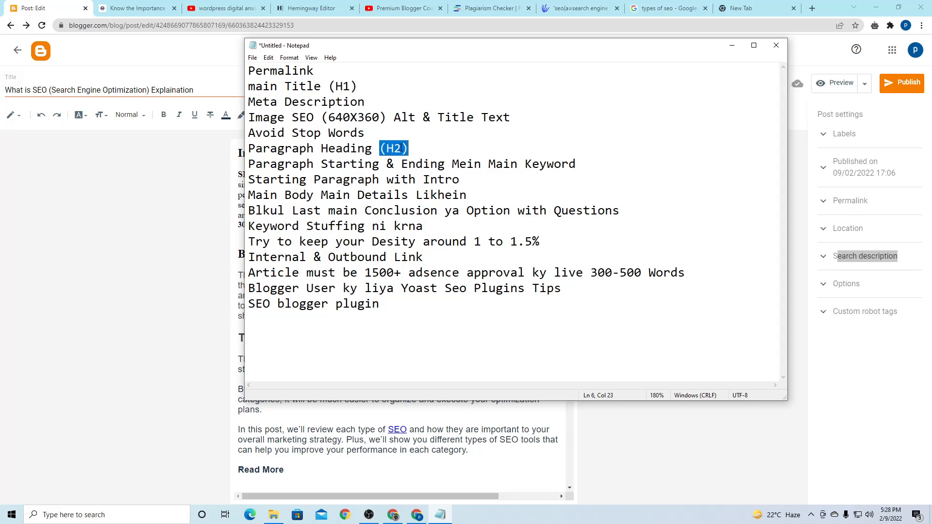
pyautogui.hotkey('alt', 'Tab')
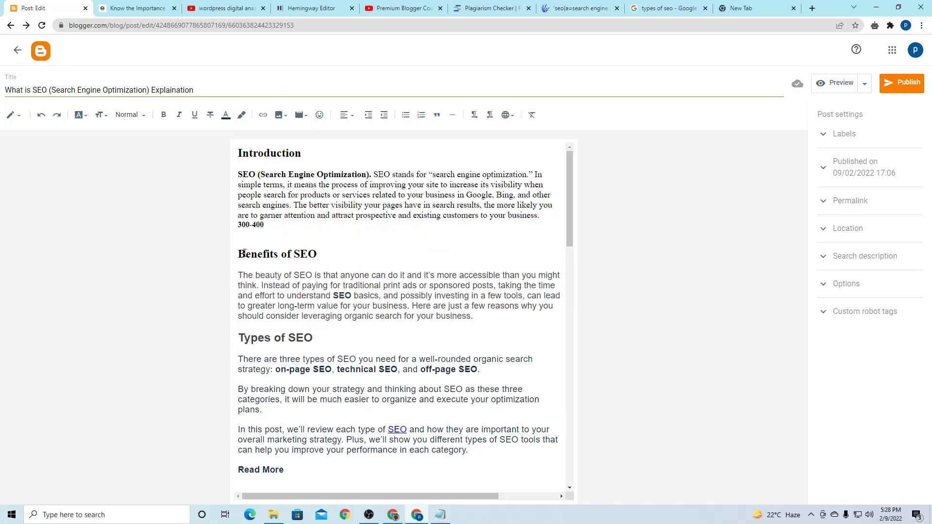
pyautogui.moveTo(239, 253); pyautogui.dragTo(323, 253)
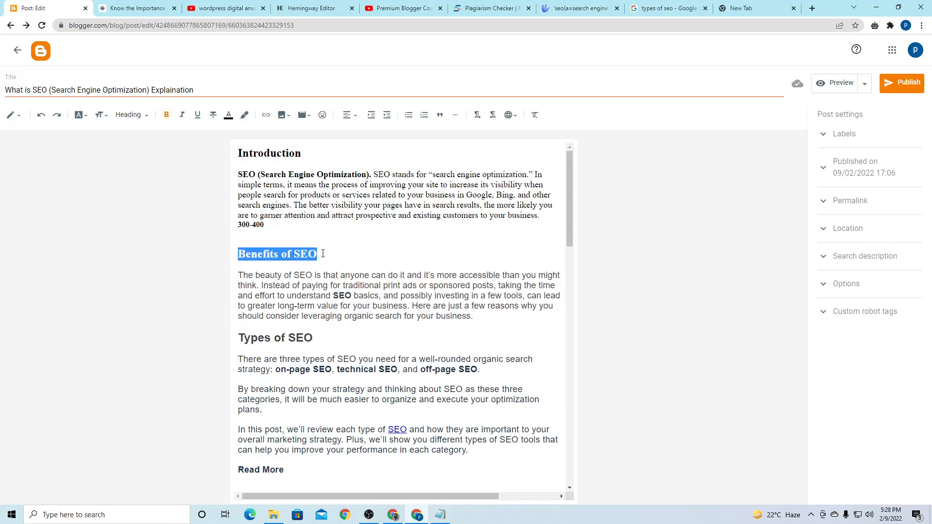
# Go back to the Notepad checklist and examine the item on starting and ending paragraphs with the main keyword
pyautogui.click(441, 515)
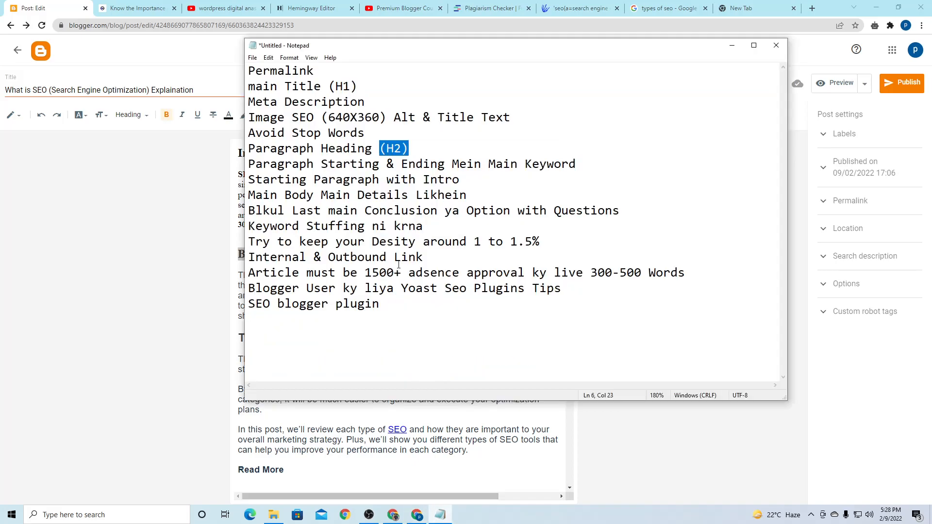
pyautogui.moveTo(266, 167); pyautogui.dragTo(592, 166)
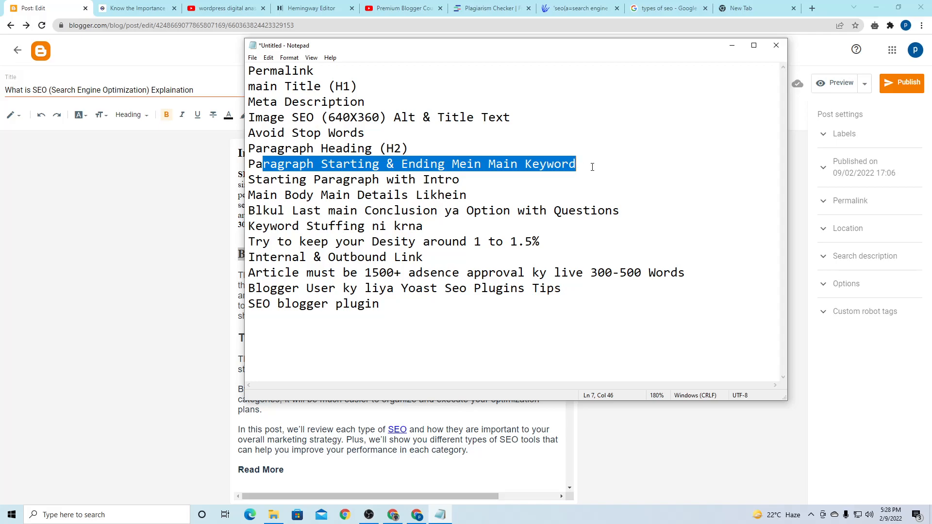
pyautogui.click(590, 167)
pyautogui.doubleClick(541, 165)
pyautogui.doubleClick(542, 165)
pyautogui.click(542, 166)
pyautogui.click(570, 214)
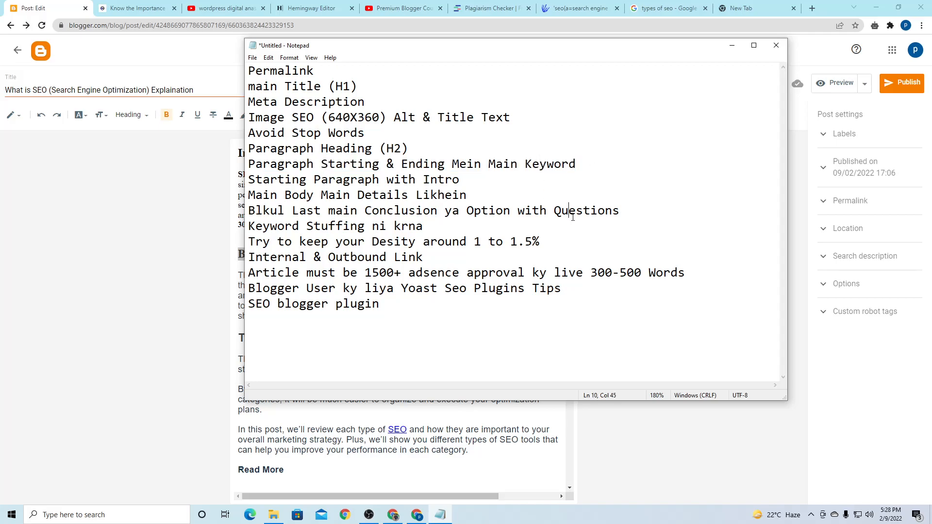
# Switch to the Blogger post and inspect its opening "SEO (Search Engine Optimization)" phrase and its closing paragraph for the main keyword
pyautogui.click(185, 272)
pyautogui.moveTo(241, 171); pyautogui.dragTo(373, 175)
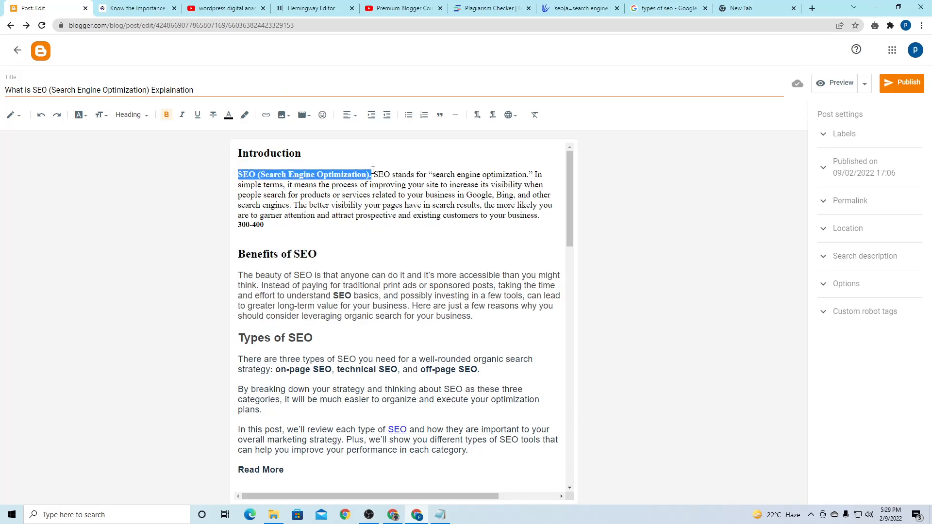
pyautogui.scroll(-10, 403, 307)
pyautogui.scroll(-4, 403, 307)
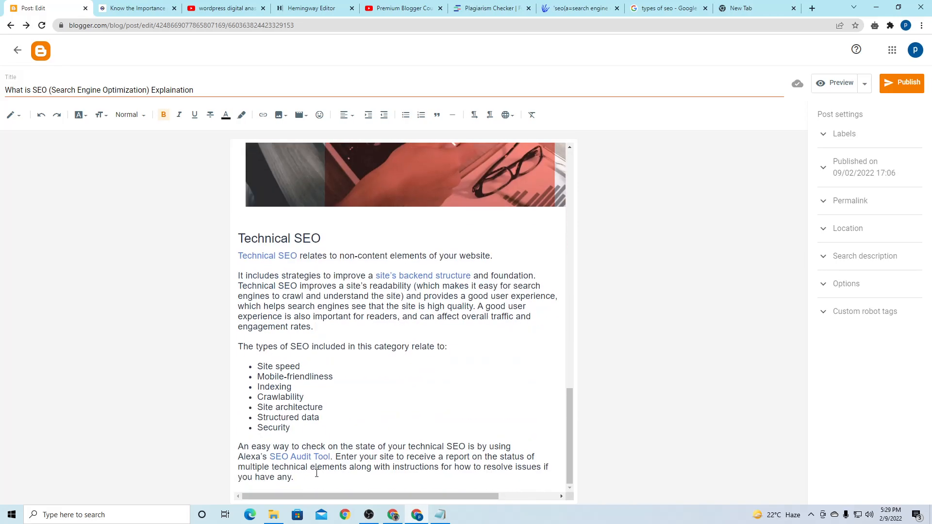
pyautogui.moveTo(570, 430); pyautogui.dragTo(579, 162)
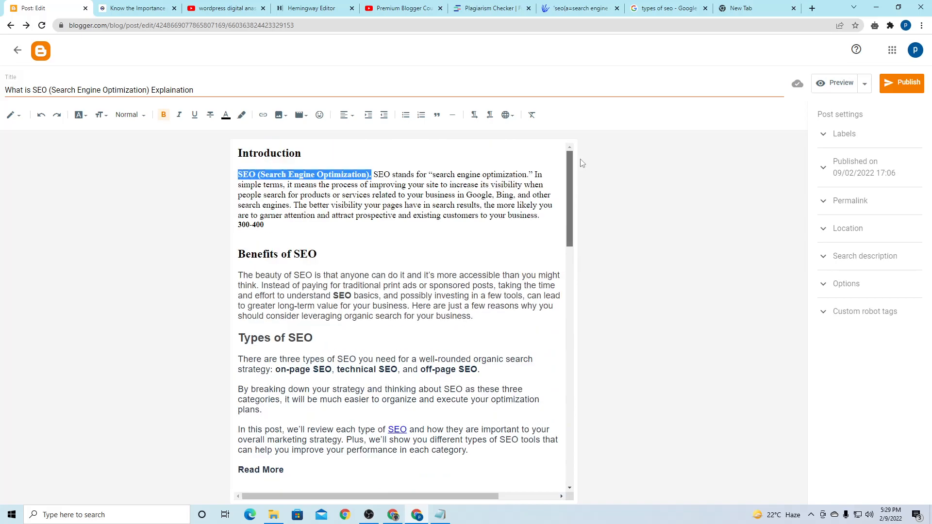
# Copy "SEO (Search Engine Optimization)" from the introduction and paste it at the end of the post's last paragraph
pyautogui.click(287, 175)
pyautogui.moveTo(368, 174); pyautogui.dragTo(239, 176)
pyautogui.hotkey('ctrl', 'c')
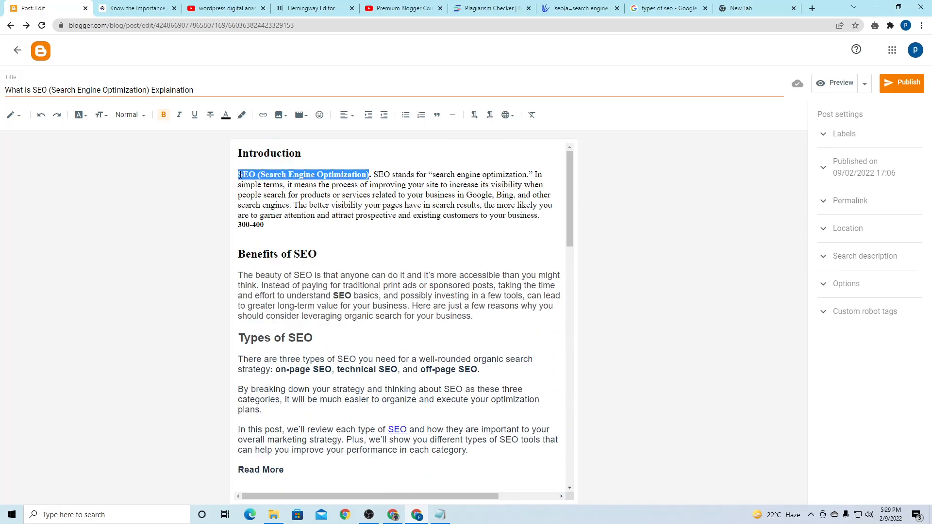
pyautogui.moveTo(571, 226); pyautogui.dragTo(597, 483)
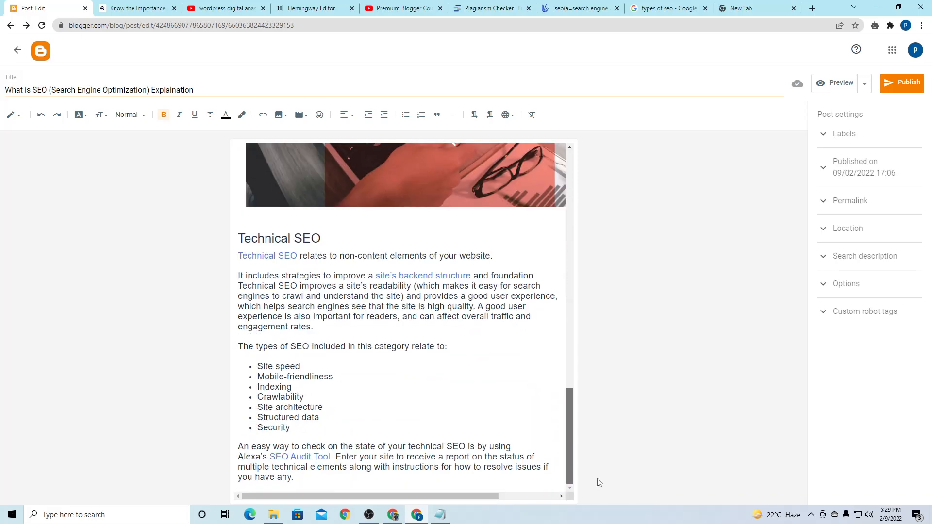
pyautogui.click(356, 476)
pyautogui.hotkey('ctrl', 'v')
# Check the "Starting Paragraph with Intro" item in the Notepad checklist against the post's Introduction heading
pyautogui.click(440, 516)
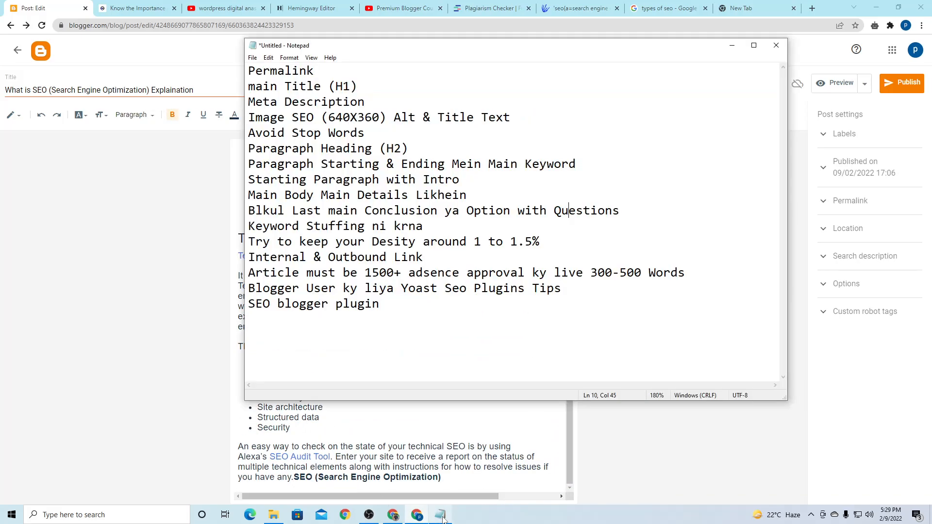
pyautogui.moveTo(261, 180); pyautogui.dragTo(455, 180)
pyautogui.click(127, 249)
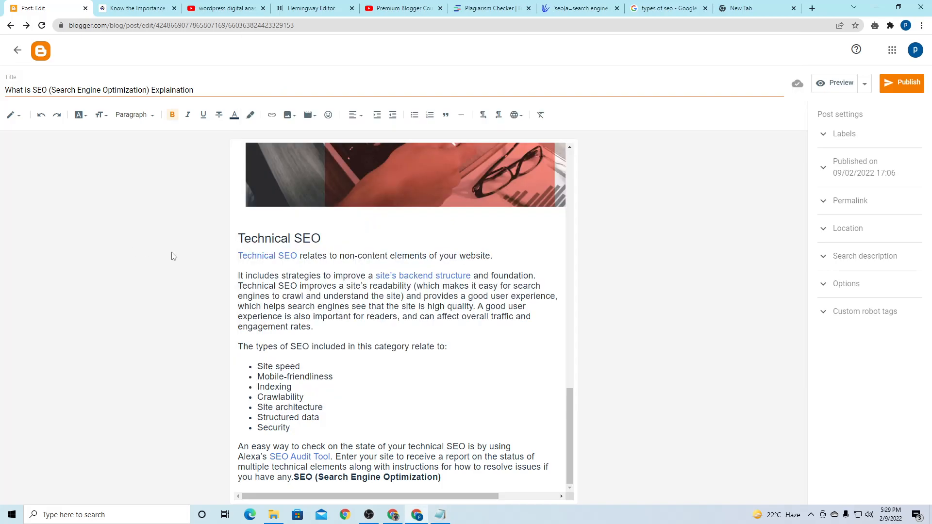
pyautogui.moveTo(569, 402); pyautogui.dragTo(565, 164)
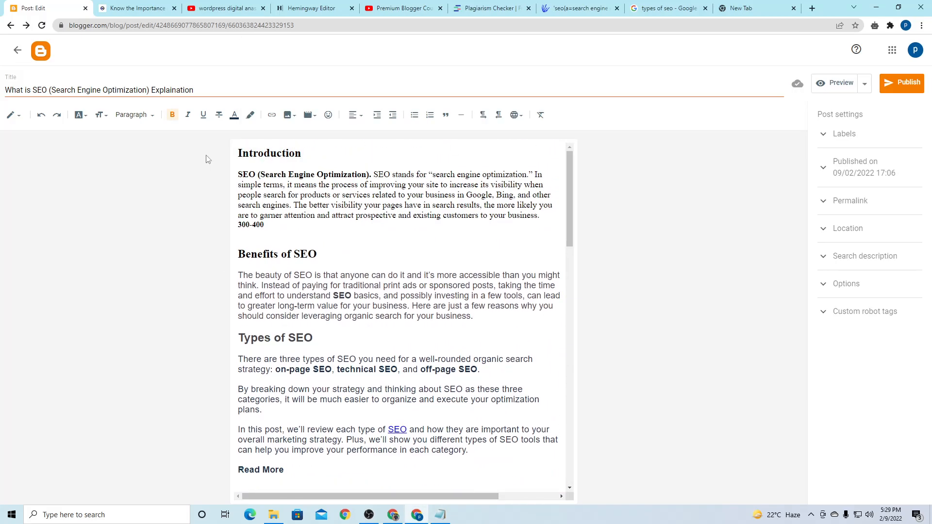
pyautogui.doubleClick(300, 149)
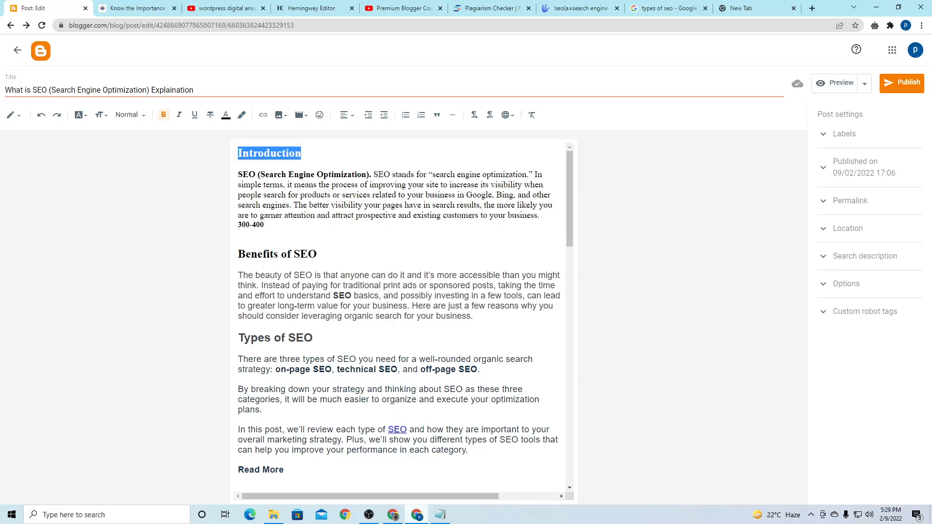
# Check the "Main Body Main Details Likhein" item in the Notepad checklist against the post's body text
pyautogui.click(440, 515)
pyautogui.moveTo(249, 195); pyautogui.dragTo(467, 196)
pyautogui.click(231, 215)
pyautogui.moveTo(239, 172)
pyautogui.mouseDown()
pyautogui.moveTo(279, 204)
pyautogui.moveTo(274, 183)
pyautogui.moveTo(237, 168)
pyautogui.mouseUp()
pyautogui.click(432, 513)
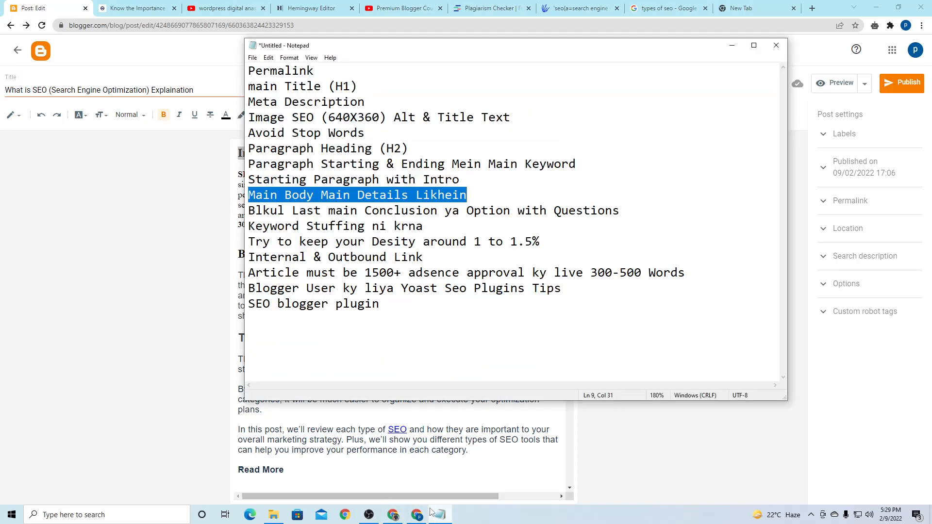
# Go over the checklist item about ending the article with a conclusion or questions
pyautogui.click(285, 237)
pyautogui.moveTo(408, 211); pyautogui.dragTo(511, 212)
pyautogui.moveTo(369, 211)
pyautogui.mouseDown()
pyautogui.moveTo(489, 212)
pyautogui.moveTo(379, 218)
pyautogui.mouseUp()
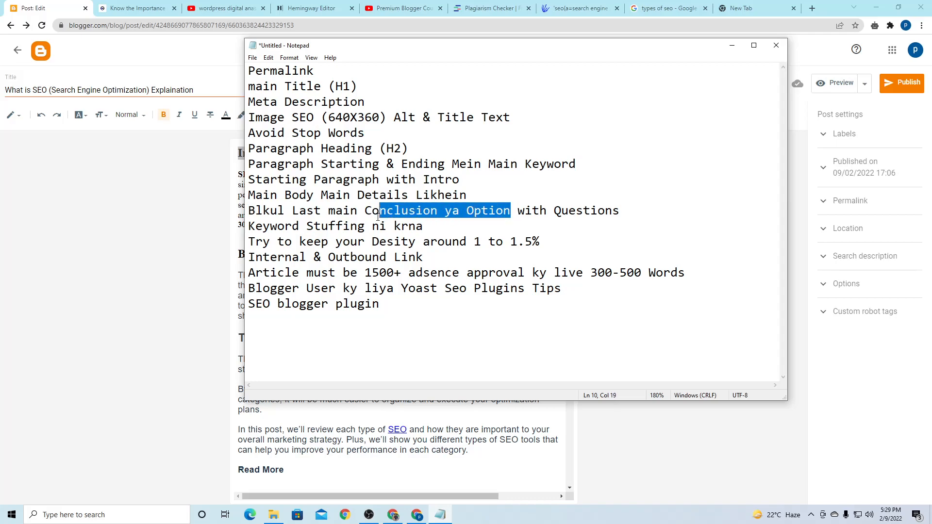
pyautogui.moveTo(524, 211); pyautogui.dragTo(617, 212)
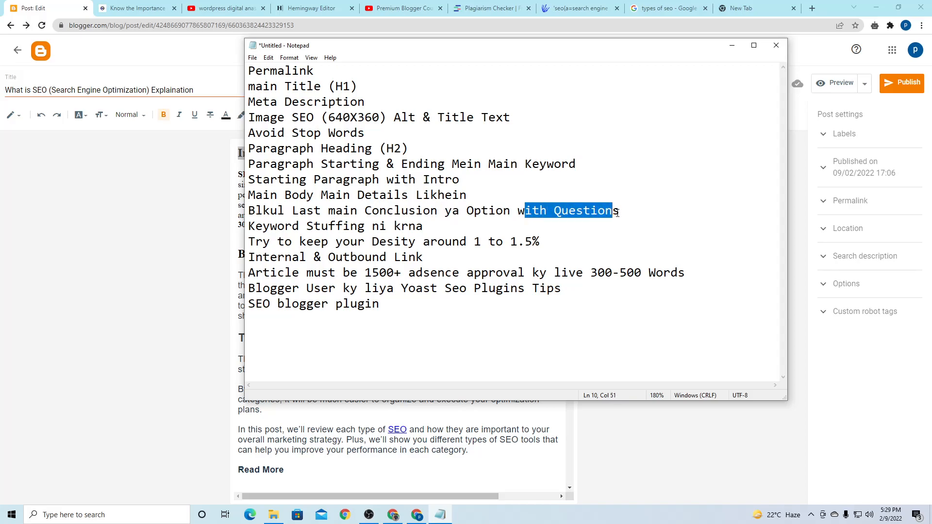
pyautogui.click(626, 215)
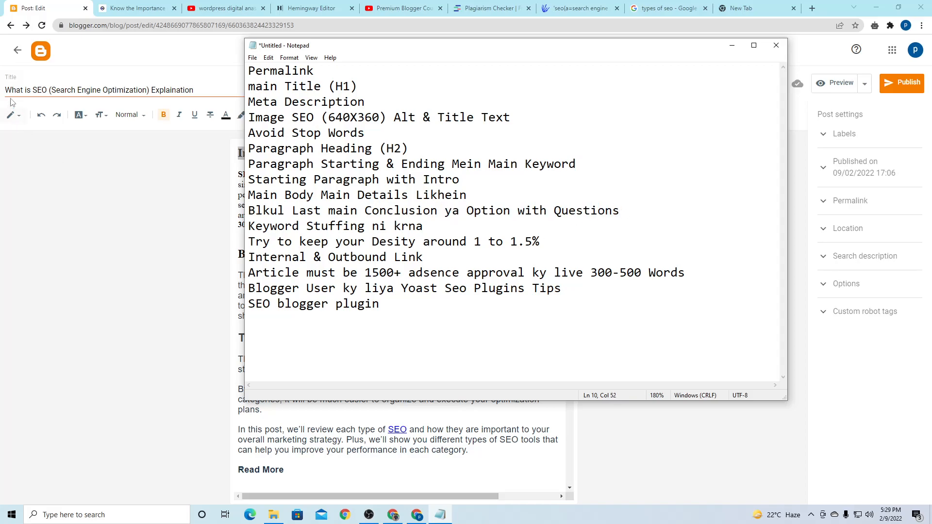
# Leave the post editor, switch to another browser profile's Blogger account and open the post list of the Tibility blog
pyautogui.click(17, 50)
pyautogui.click(26, 81)
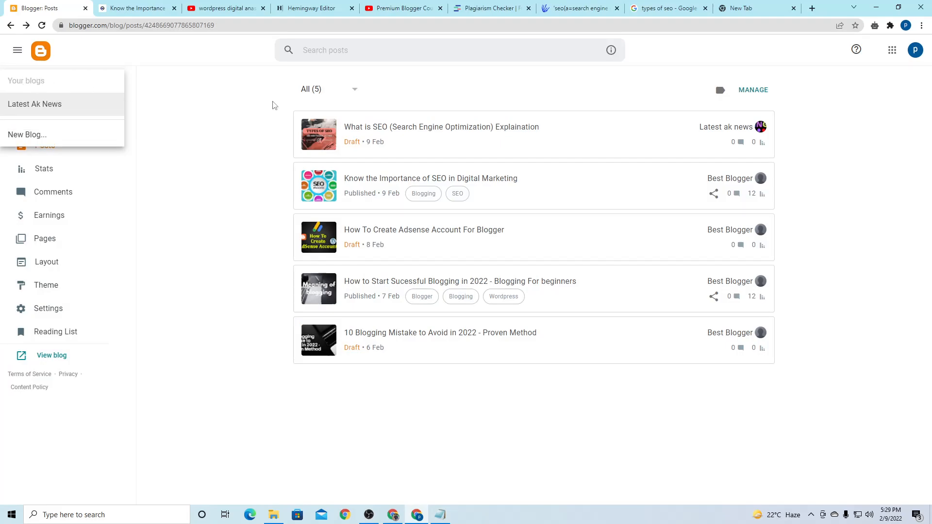
pyautogui.click(907, 26)
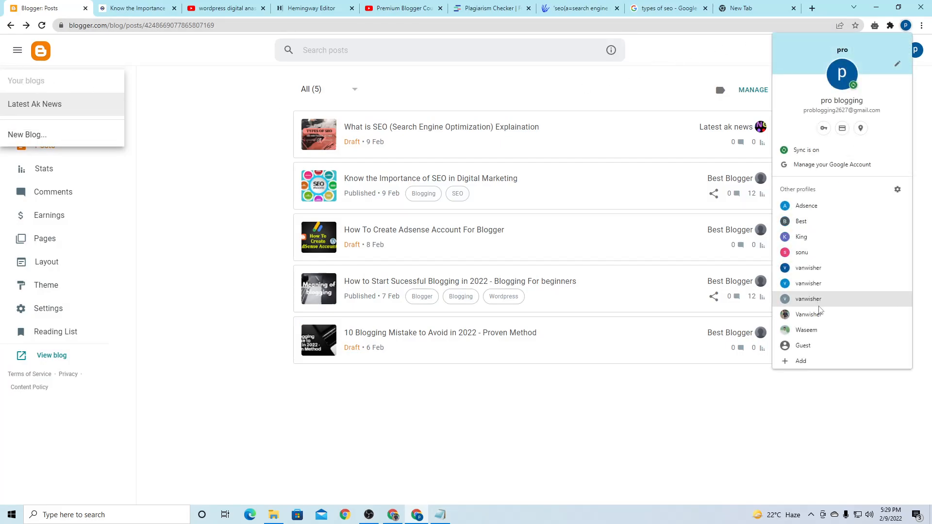
pyautogui.click(820, 306)
pyautogui.click(358, 249)
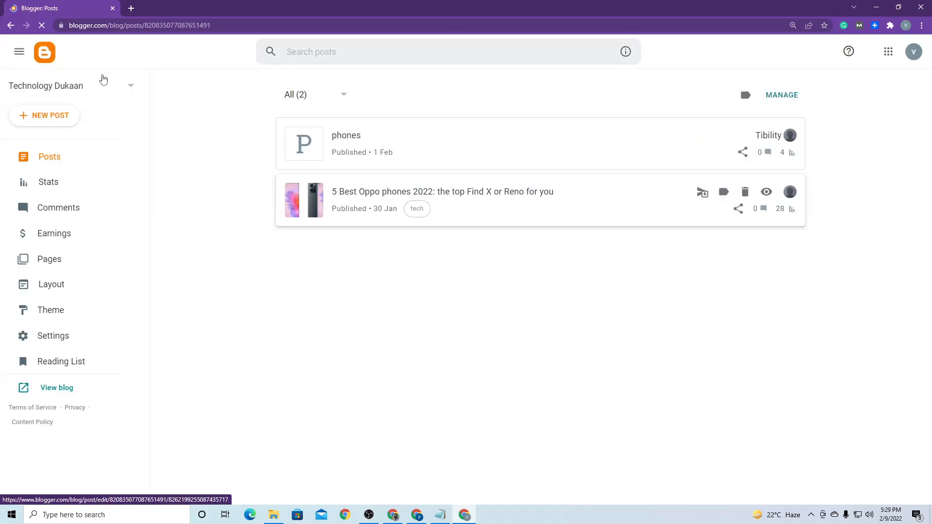
pyautogui.click(102, 88)
pyautogui.click(89, 139)
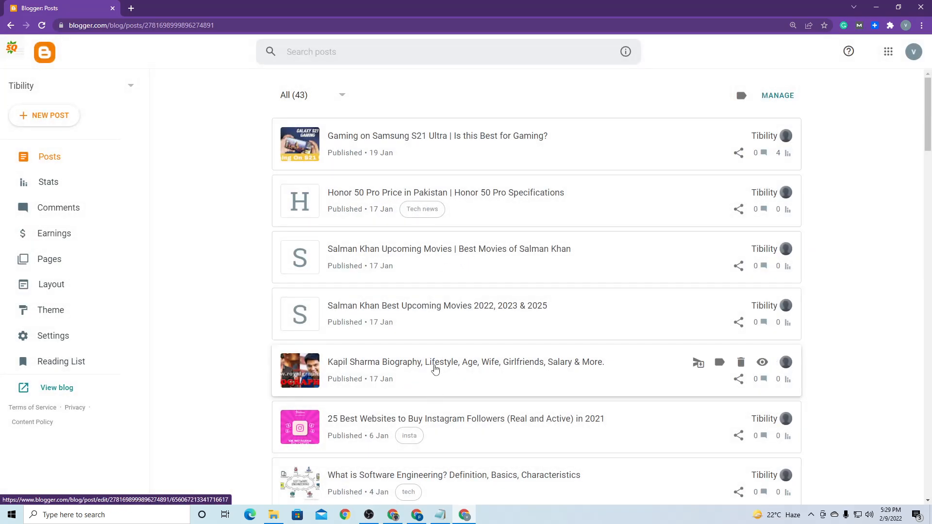
# View the published Kapil Sharma biography post in a new tab and find its FAQ heading near the end
pyautogui.rightClick(763, 364)
pyautogui.click(766, 368)
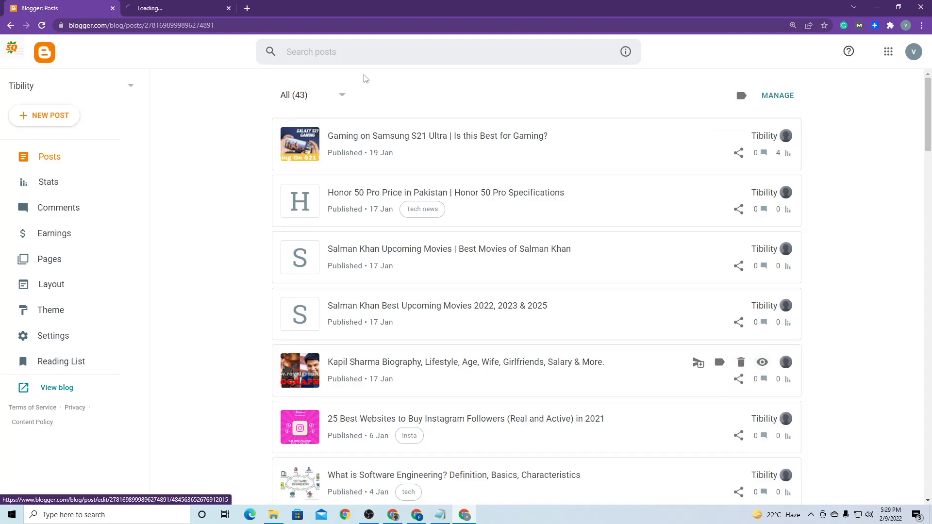
pyautogui.click(176, 7)
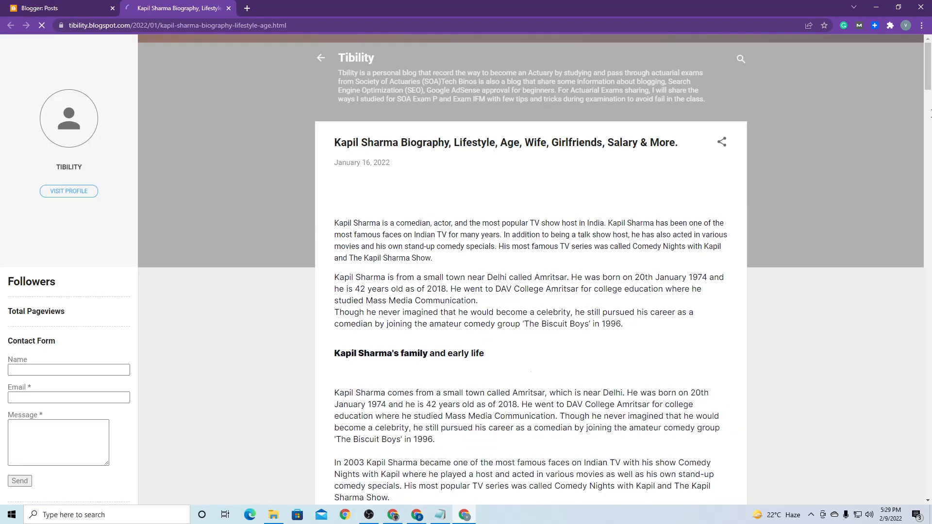
pyautogui.moveTo(931, 77); pyautogui.dragTo(931, 368)
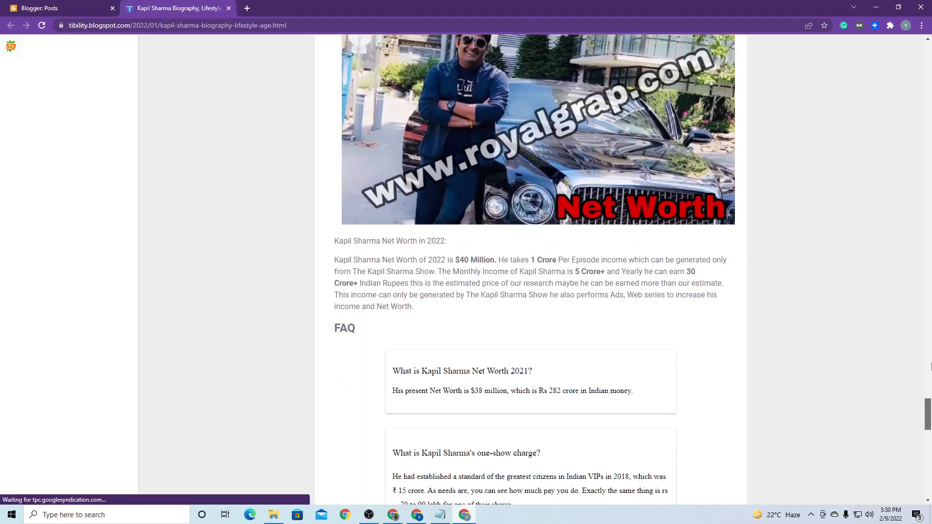
pyautogui.moveTo(336, 331); pyautogui.dragTo(374, 334)
pyautogui.click(371, 333)
pyautogui.doubleClick(362, 332)
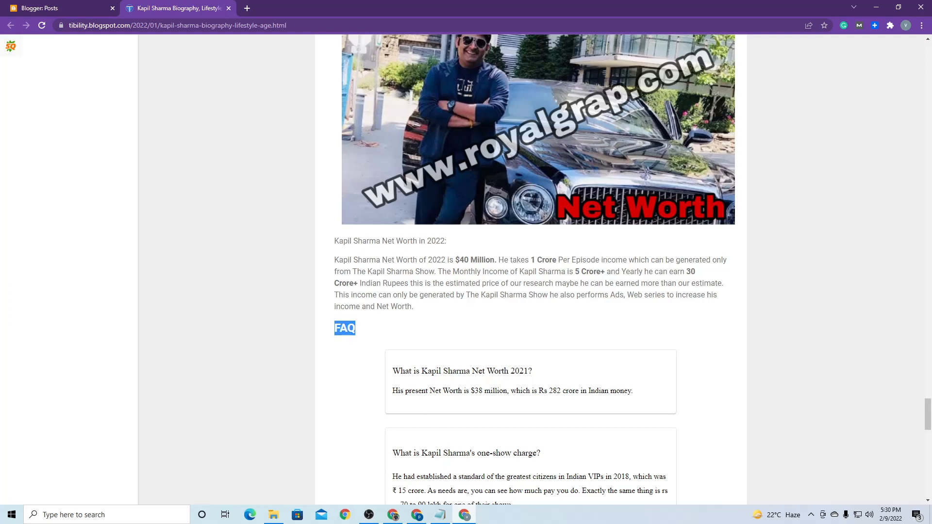
# Examine the "People also ask" questions and related searches in the Google results for "types of seo"
pyautogui.click(396, 518)
pyautogui.click(410, 520)
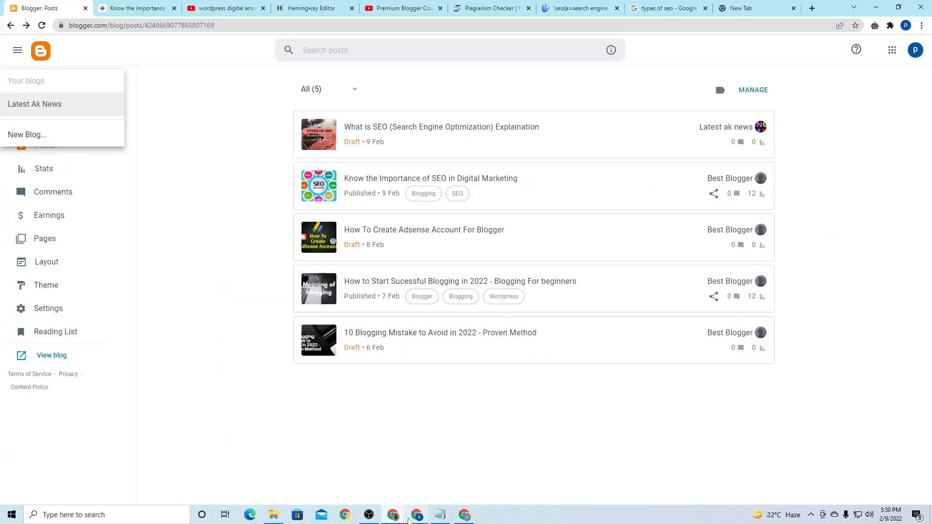
pyautogui.click(490, 9)
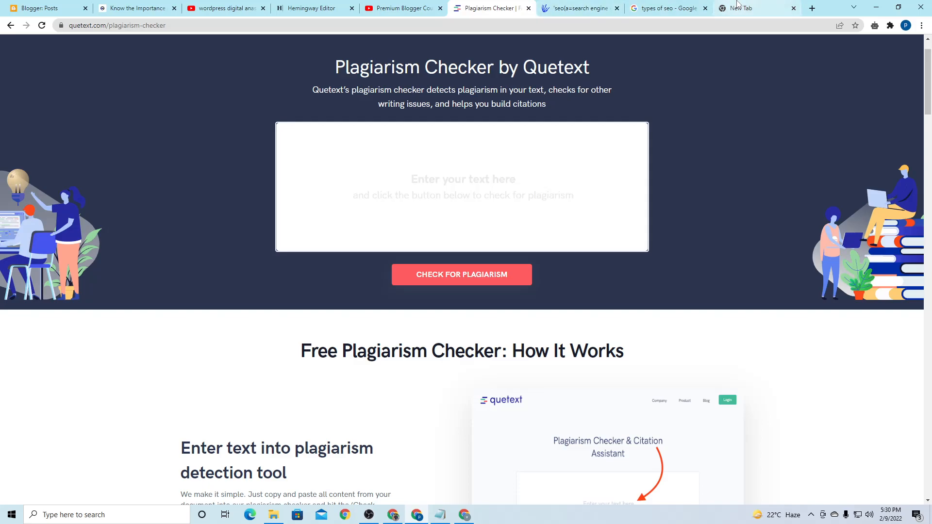
pyautogui.click(668, 8)
pyautogui.click(93, 86)
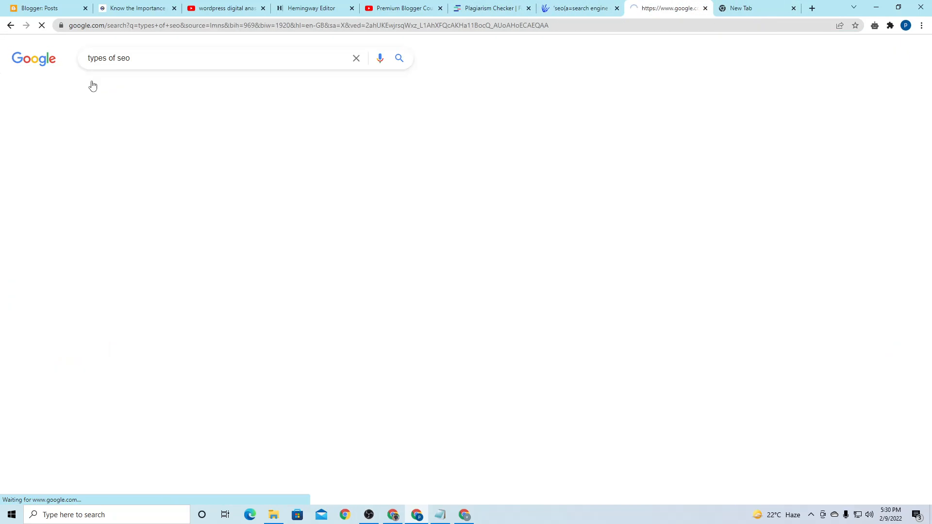
pyautogui.scroll(-1, 129, 211)
pyautogui.moveTo(87, 194); pyautogui.dragTo(171, 197)
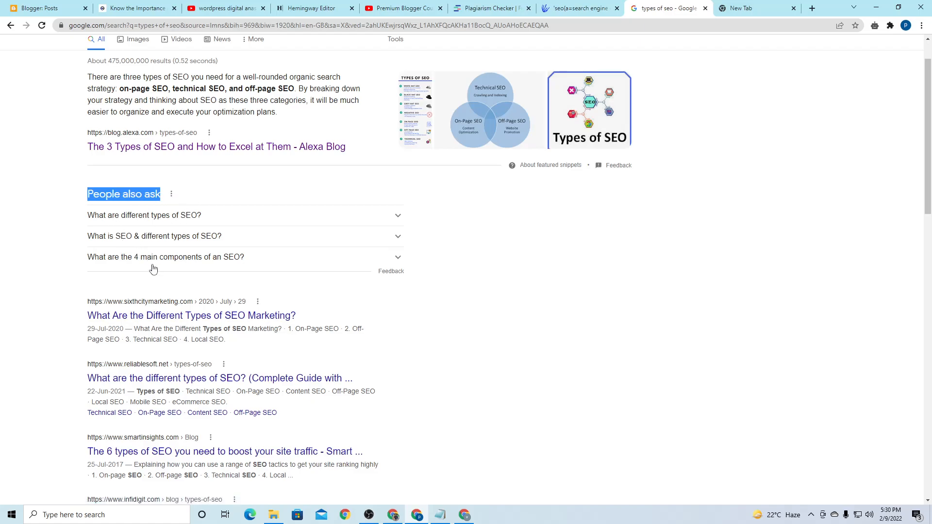
pyautogui.scroll(1, 142, 121)
pyautogui.moveTo(104, 56); pyautogui.dragTo(156, 58)
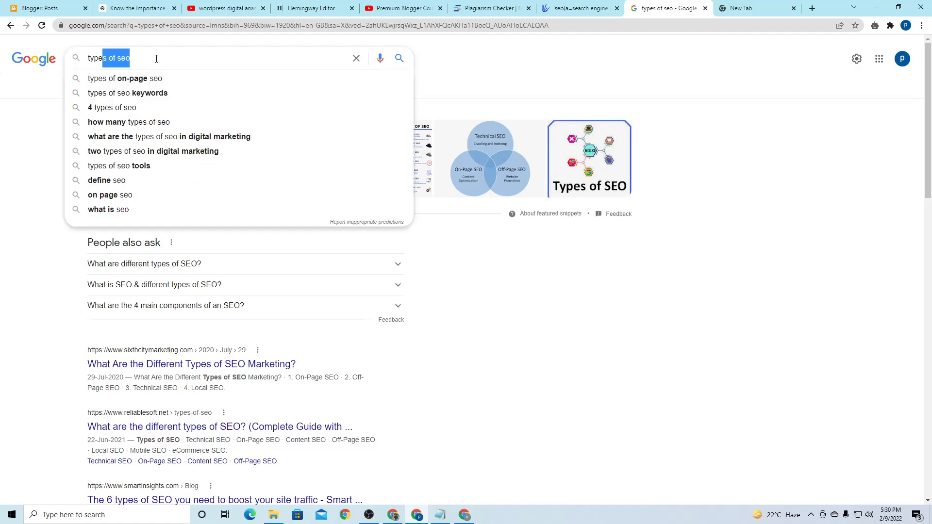
pyautogui.moveTo(923, 144); pyautogui.dragTo(930, 488)
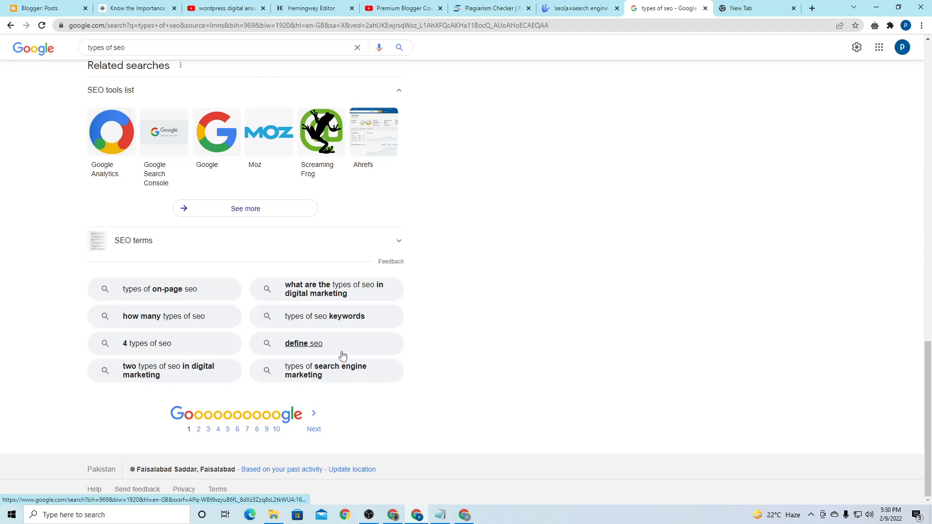
# Return to the Kapil Sharma post and read the FAQ's first question and answer about Net Worth 2021
pyautogui.click(464, 517)
pyautogui.scroll(-3, 438, 370)
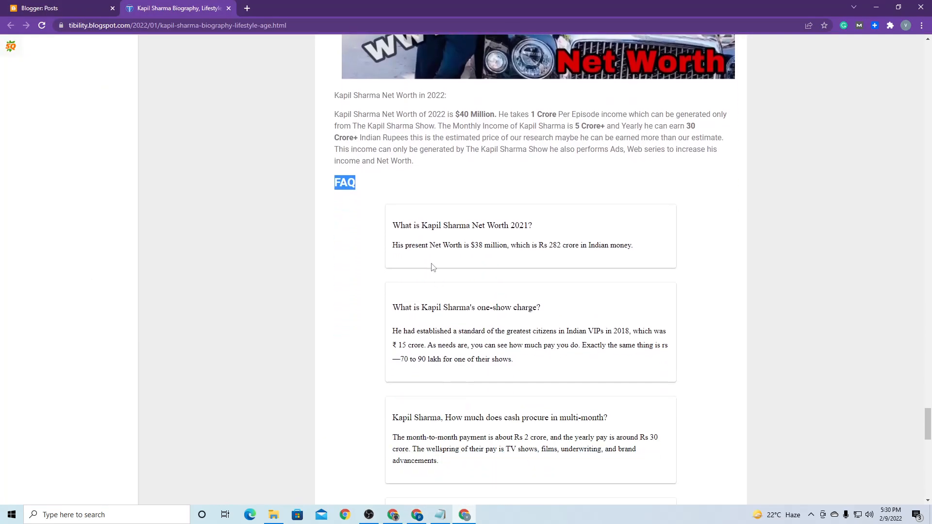
pyautogui.tripleClick(472, 230)
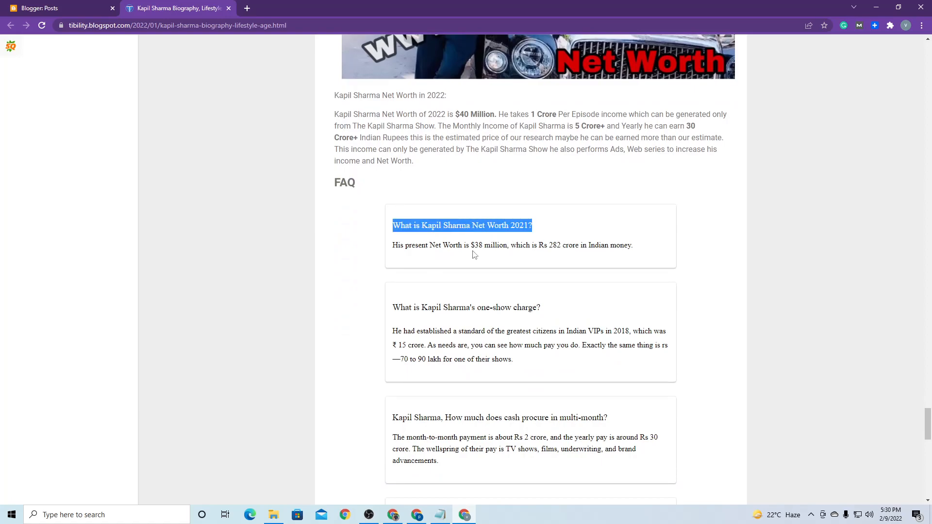
pyautogui.tripleClick(474, 246)
pyautogui.moveTo(394, 225); pyautogui.dragTo(533, 228)
pyautogui.moveTo(440, 245); pyautogui.dragTo(590, 249)
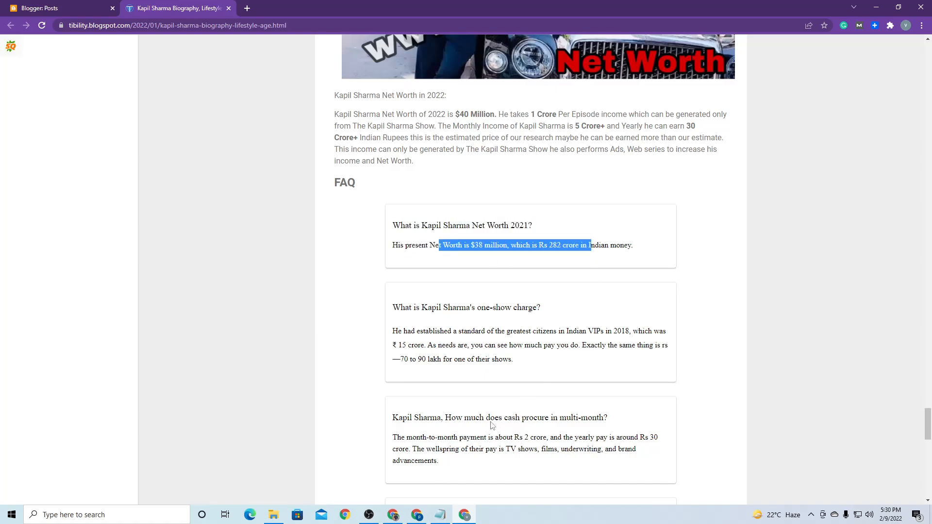
# Look through the remaining FAQ questions of the Kapil Sharma post, including the one about the one-show charge
pyautogui.scroll(-5, 500, 379)
pyautogui.scroll(-10, 499, 378)
pyautogui.scroll(5, 494, 366)
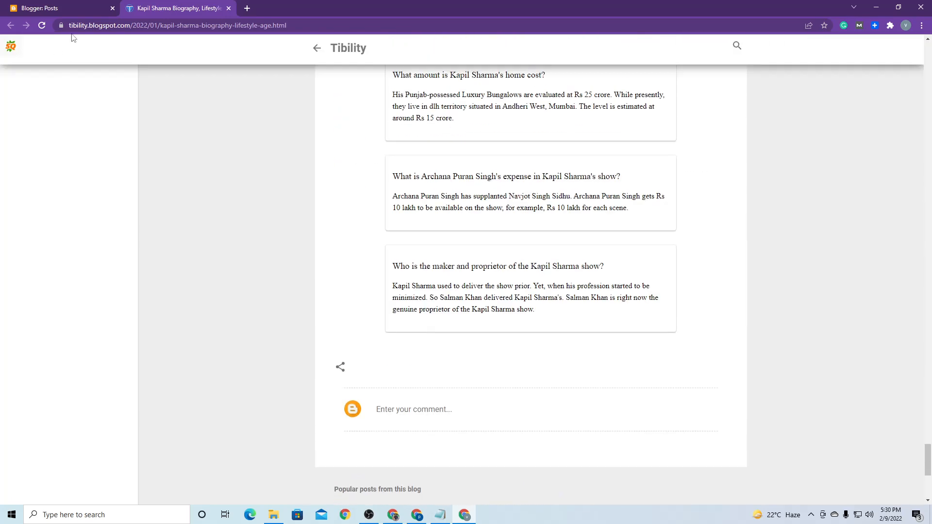
pyautogui.scroll(11, 365, 166)
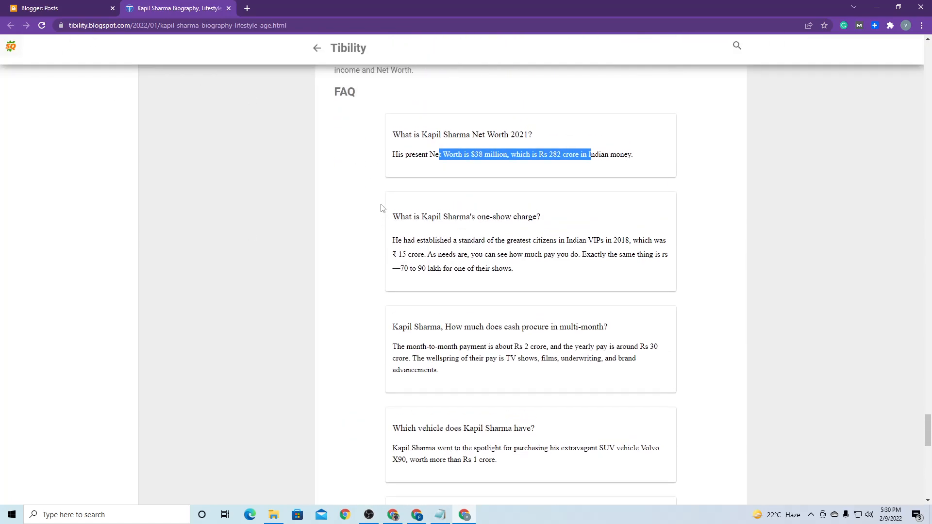
pyautogui.click(372, 209)
pyautogui.moveTo(388, 215); pyautogui.dragTo(512, 227)
pyautogui.click(341, 232)
# Check the Kapil Sharma post's blog address and its Net Worth heading
pyautogui.click(98, 27)
pyautogui.doubleClick(97, 26)
pyautogui.tripleClick(100, 27)
pyautogui.click(101, 27)
pyautogui.moveTo(95, 28); pyautogui.dragTo(152, 28)
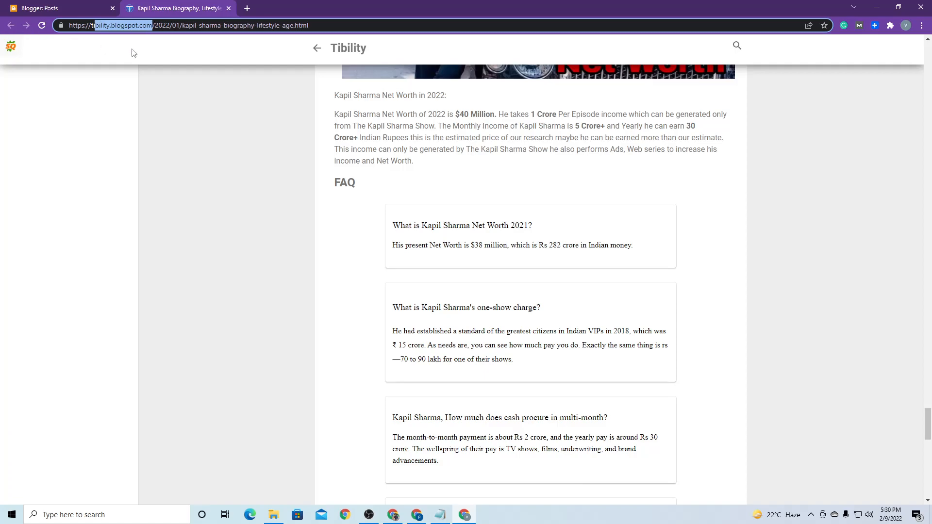
pyautogui.scroll(6, 380, 227)
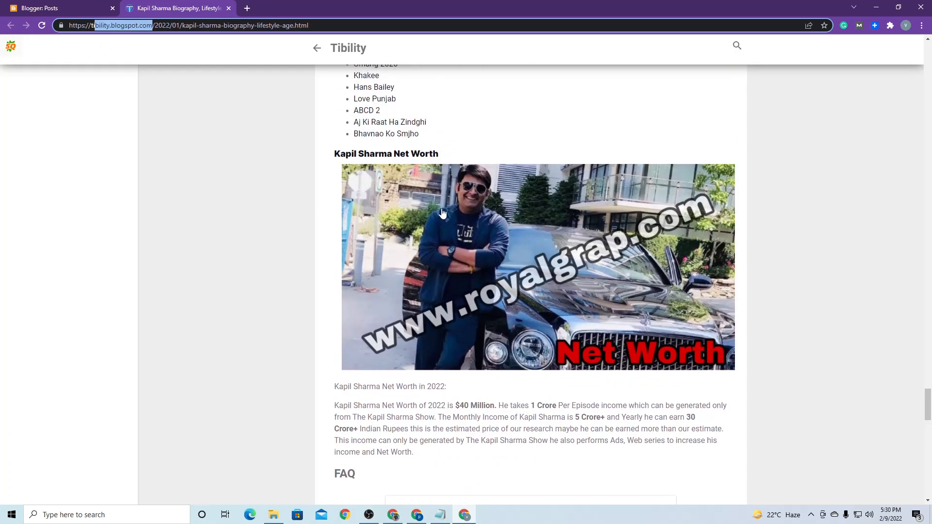
pyautogui.moveTo(351, 152); pyautogui.dragTo(392, 153)
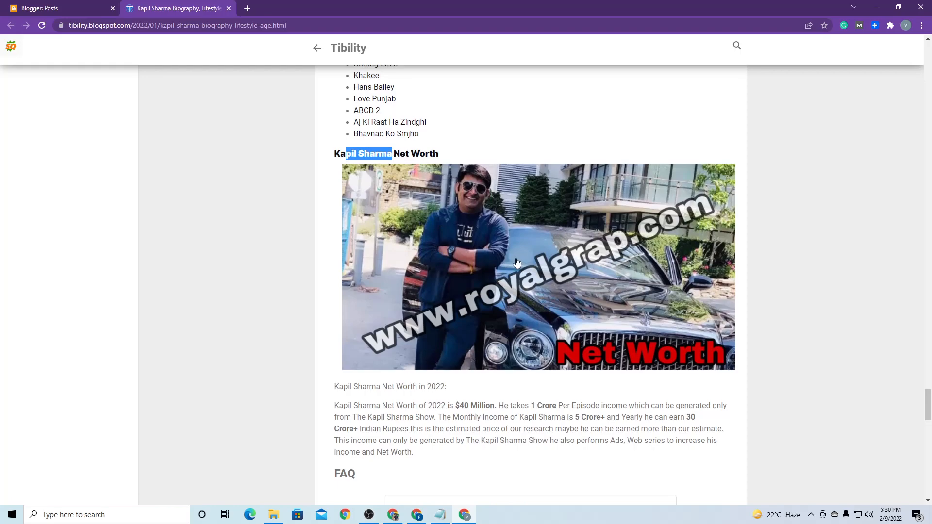
# Copy the whole FAQ section of the Kapil Sharma post and paste it below the last paragraph of the "What is SEO" draft
pyautogui.scroll(-6, 517, 264)
pyautogui.moveTo(352, 185); pyautogui.dragTo(679, 344)
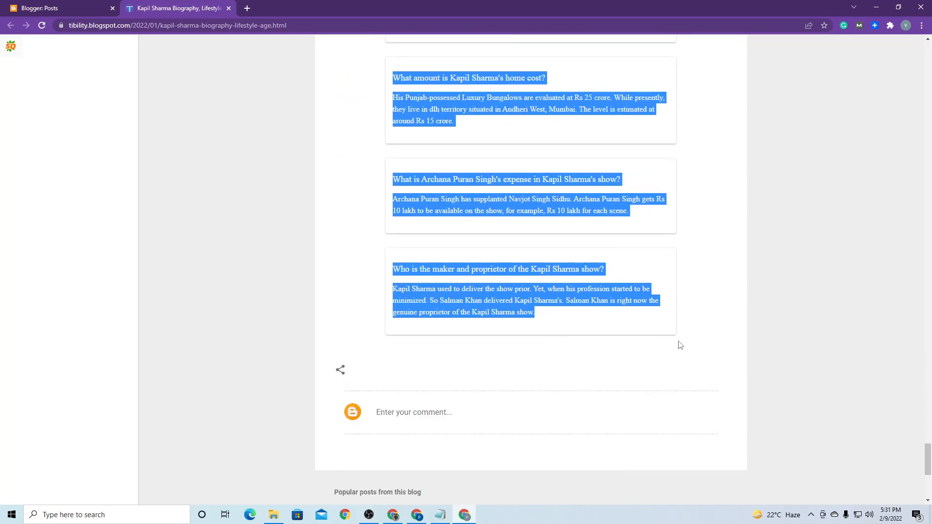
pyautogui.click(416, 515)
pyautogui.click(43, 7)
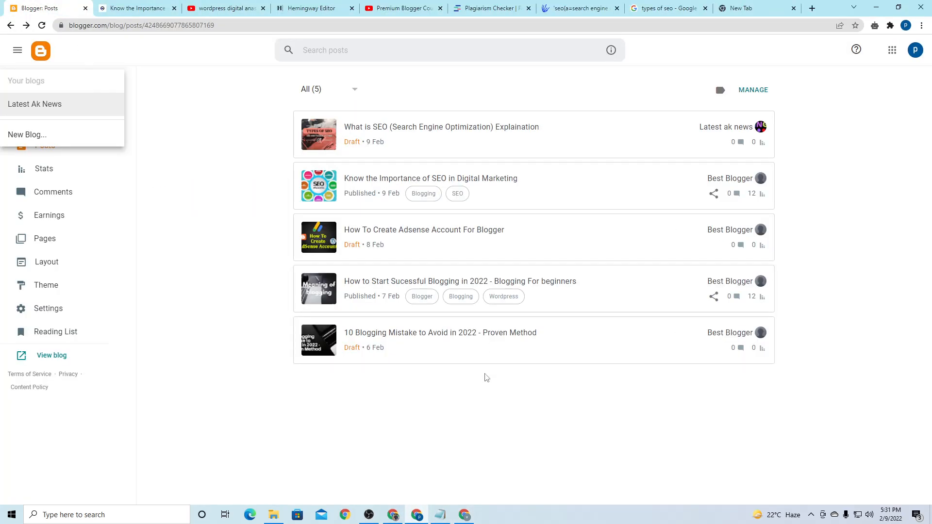
pyautogui.click(390, 140)
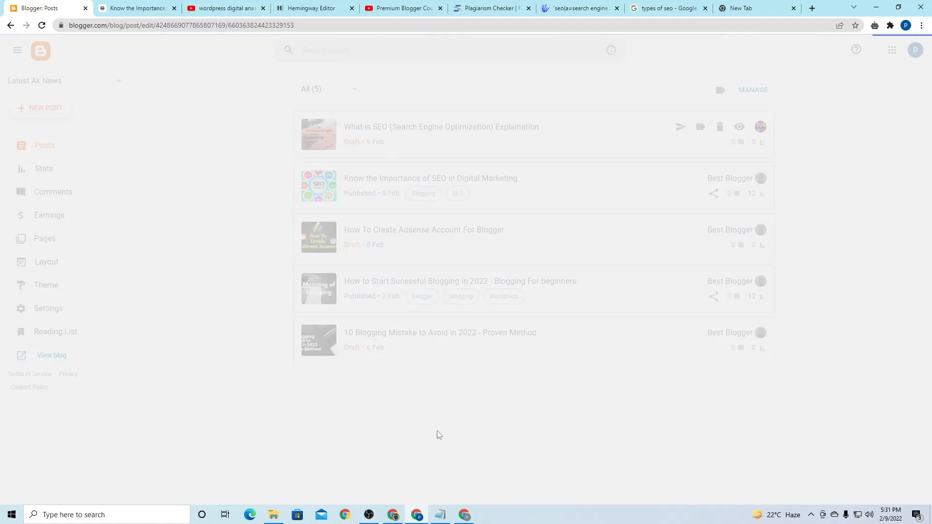
pyautogui.scroll(-15, 376, 396)
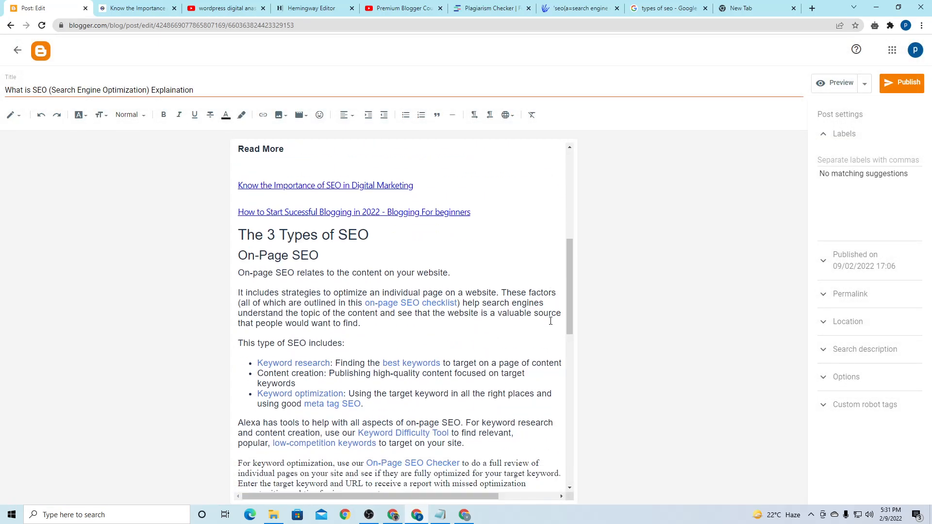
pyautogui.click(477, 480)
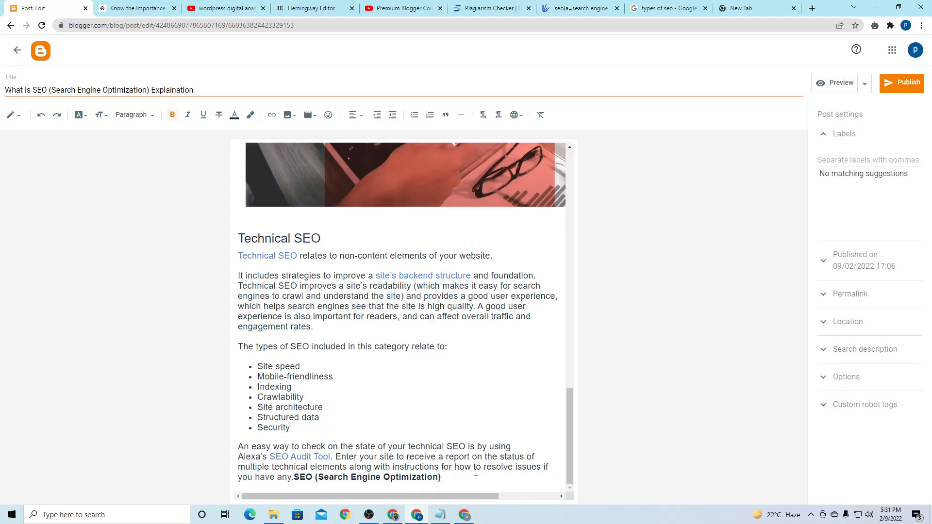
pyautogui.press('Return')
pyautogui.hotkey('ctrl', 'v')
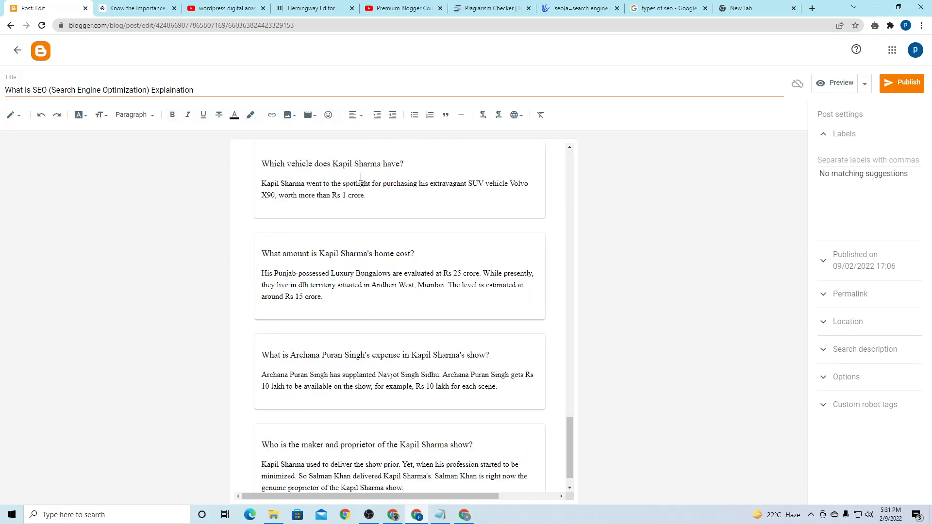
pyautogui.scroll(12, 361, 177)
pyautogui.scroll(-5, 358, 216)
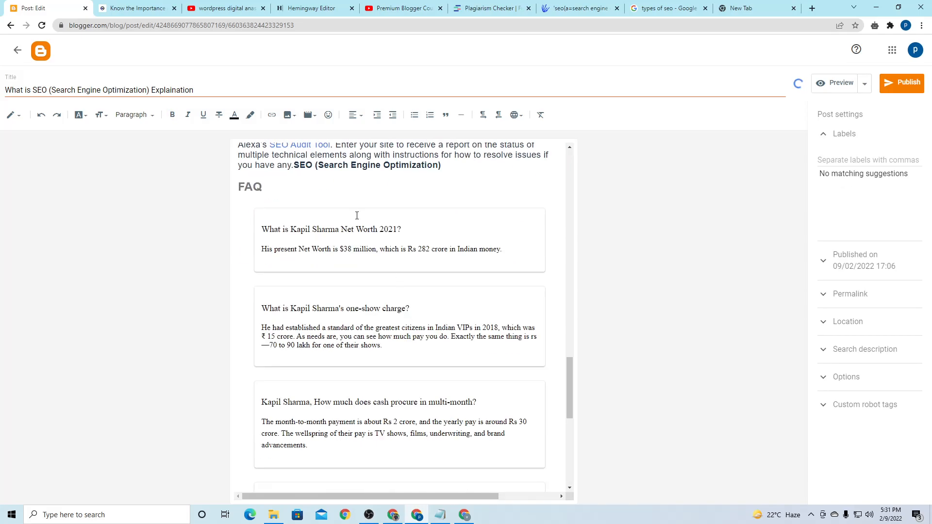
# Replace the year in the first pasted FAQ question with the filler text "fffrtrtt"
pyautogui.moveTo(400, 231); pyautogui.dragTo(414, 250)
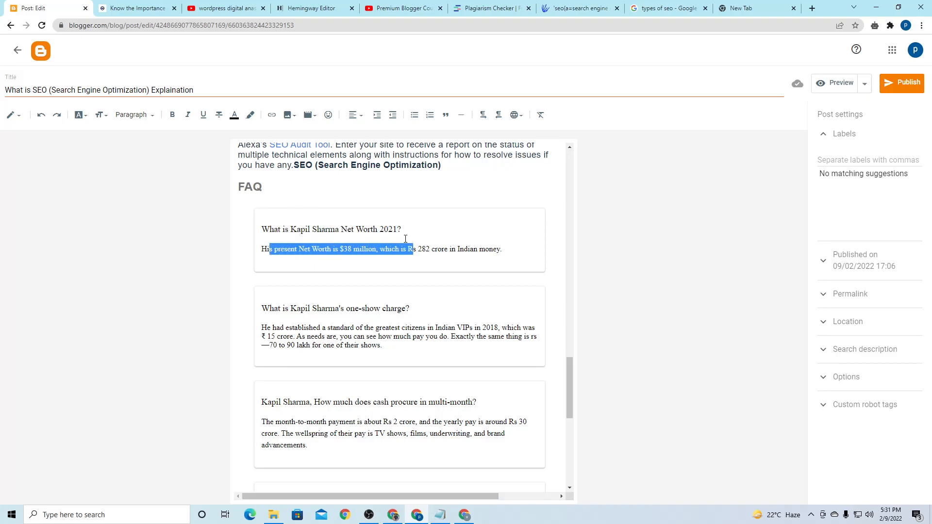
pyautogui.click(405, 231)
pyautogui.press('BackSpace')
pyautogui.press('BackSpace')
pyautogui.press('BackSpace')
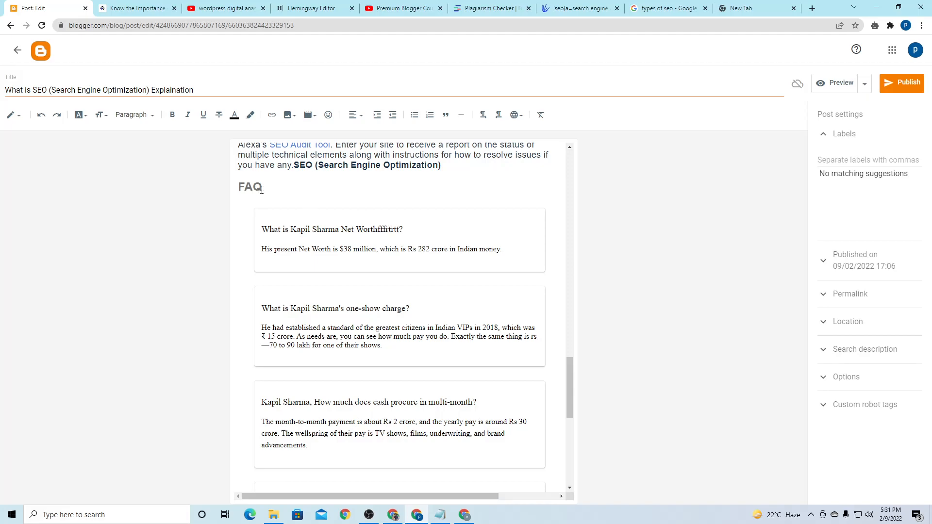
# Remove the bold formatting from the FAQ heading
pyautogui.moveTo(259, 190); pyautogui.dragTo(239, 190)
pyautogui.click(172, 116)
pyautogui.click(251, 178)
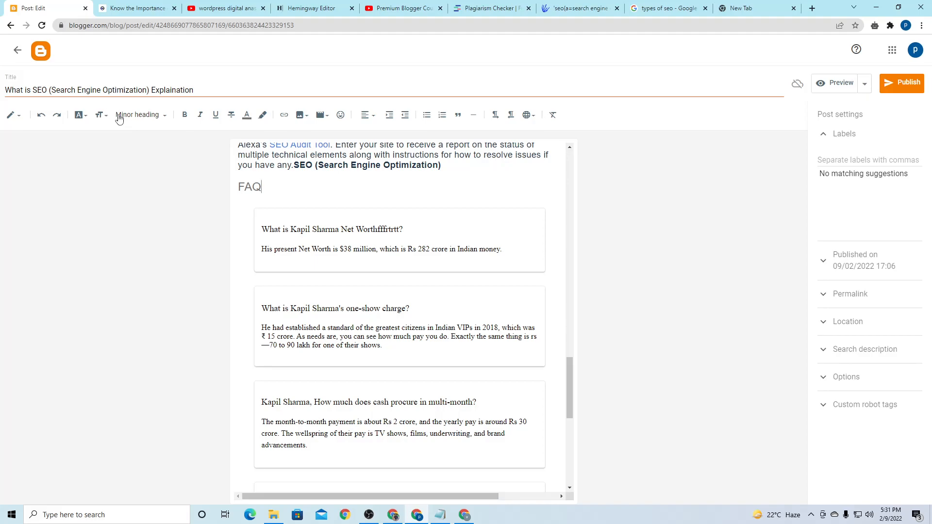
pyautogui.doubleClick(251, 185)
pyautogui.moveTo(570, 379); pyautogui.dragTo(570, 345)
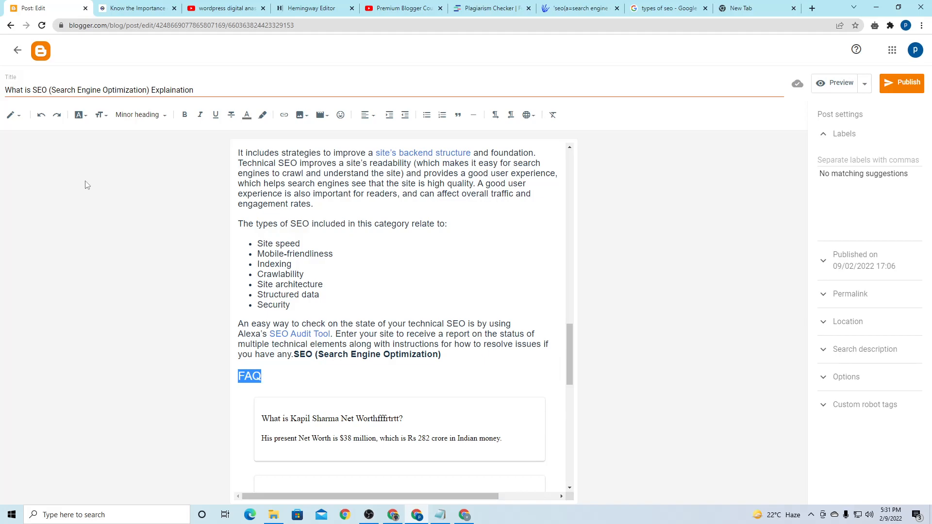
# Return to the post list and open the "Know the Importance of SEO in Digital Marketing" post for editing
pyautogui.click(18, 50)
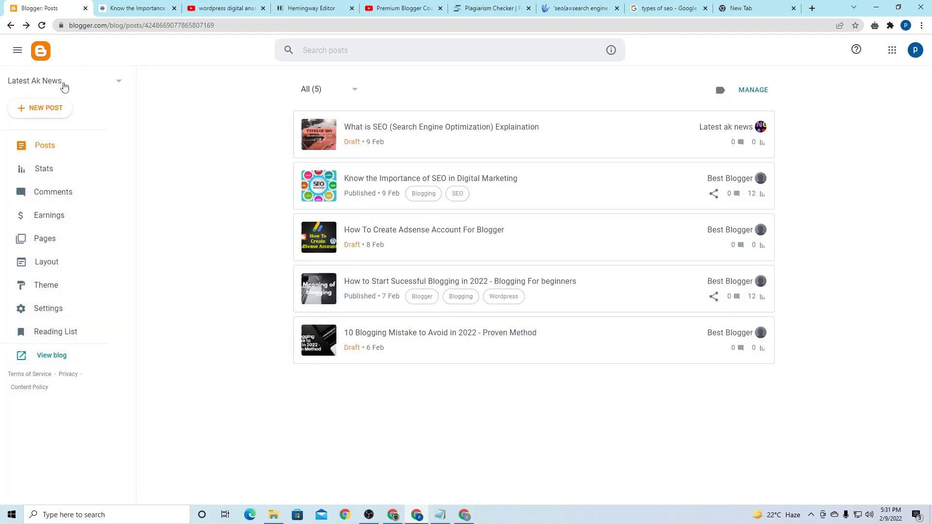
pyautogui.click(404, 183)
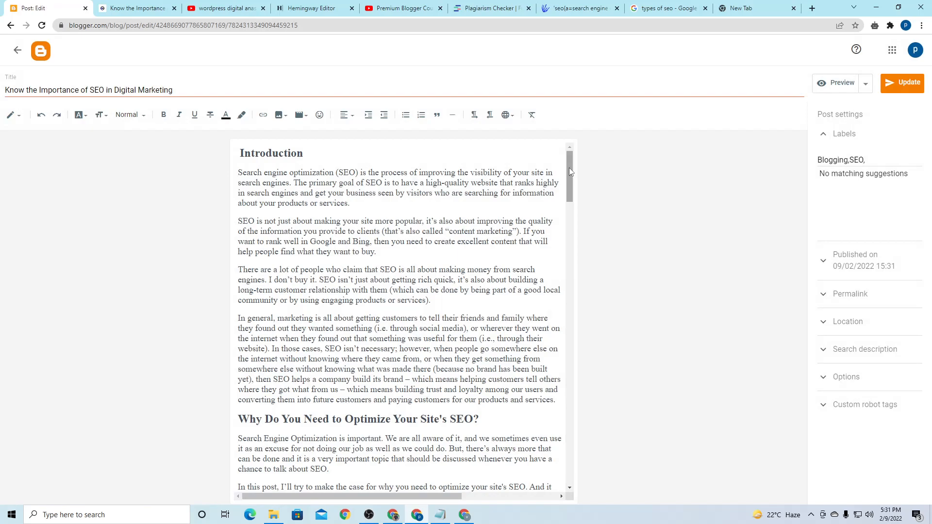
# Examine the Conclusion heading and its closing paragraphs at the end of the "Know the Importance of SEO in Digital Marketing" post
pyautogui.moveTo(569, 168); pyautogui.dragTo(621, 511)
pyautogui.moveTo(240, 360); pyautogui.dragTo(302, 366)
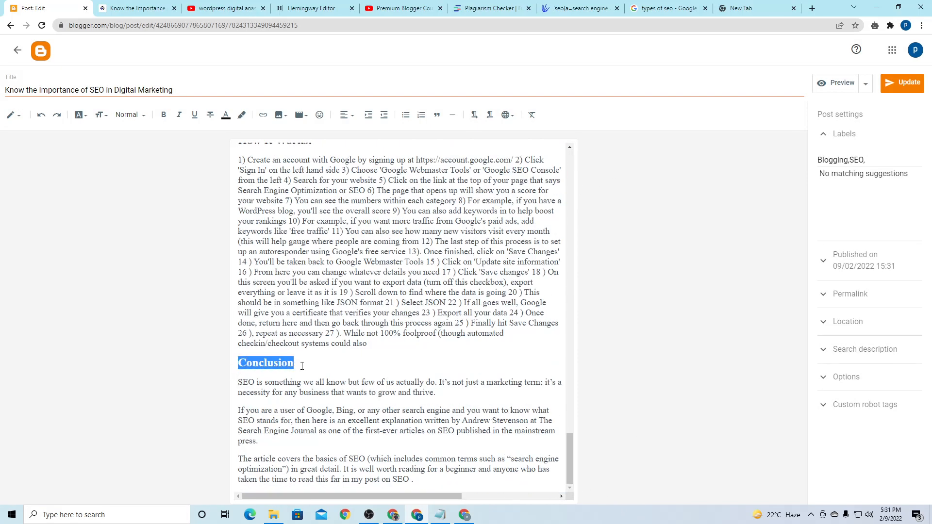
pyautogui.click(302, 366)
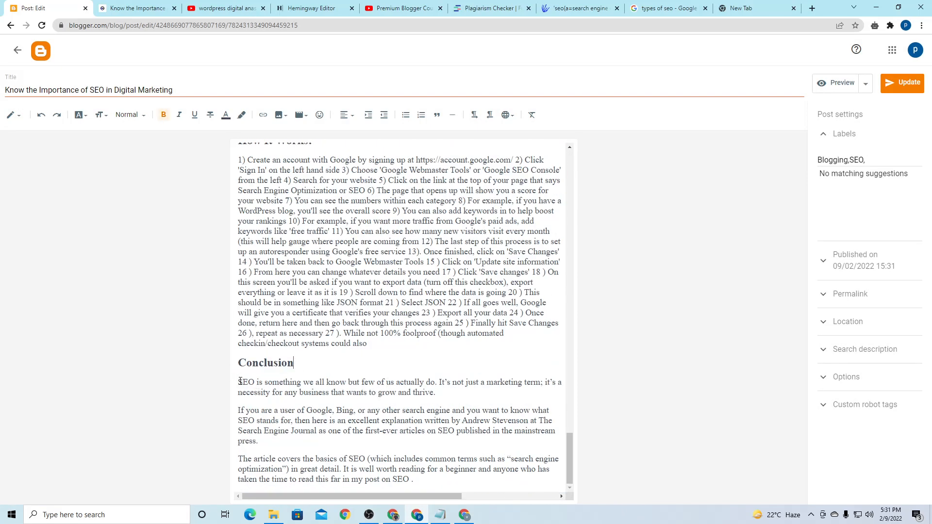
pyautogui.moveTo(238, 384); pyautogui.dragTo(424, 488)
pyautogui.click(424, 488)
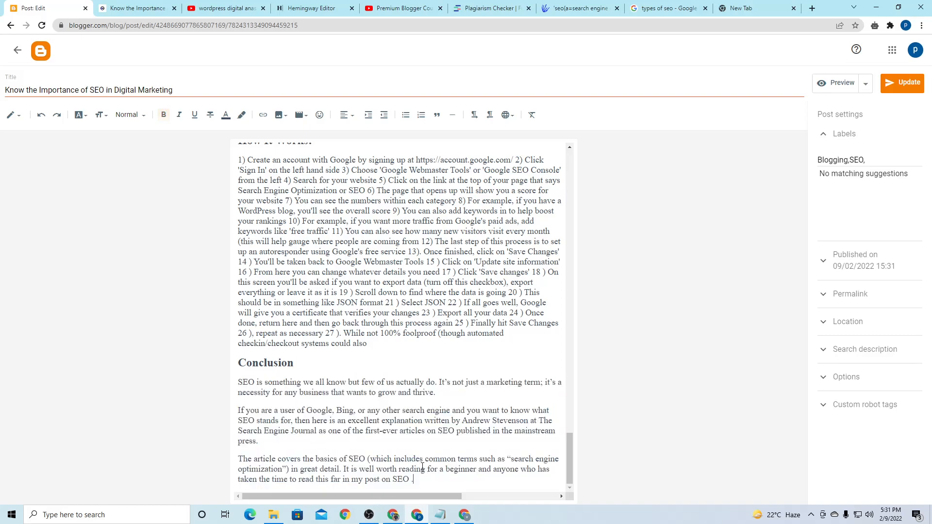
pyautogui.tripleClick(414, 394)
pyautogui.click(407, 401)
pyautogui.moveTo(319, 392); pyautogui.dragTo(356, 397)
pyautogui.moveTo(282, 410); pyautogui.dragTo(437, 420)
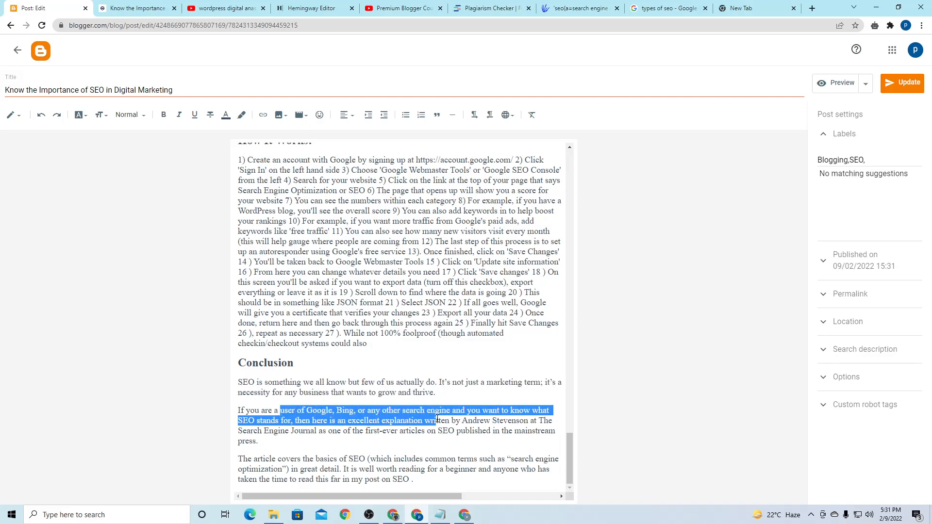
# Return to the blog's post list and bring up the SEO checklist in Notepad
pyautogui.click(17, 50)
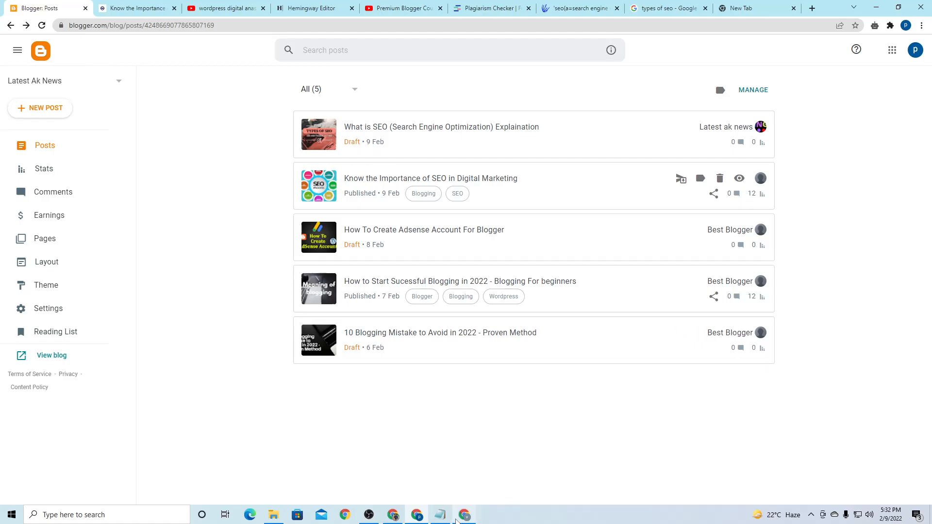
pyautogui.click(459, 517)
pyautogui.click(487, 382)
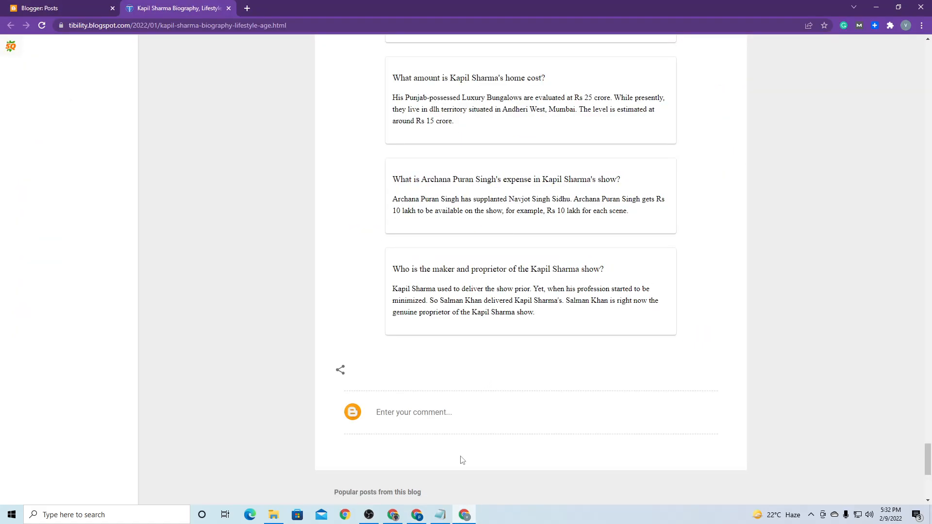
pyautogui.click(419, 514)
pyautogui.moveTo(441, 514)
pyautogui.click(446, 495)
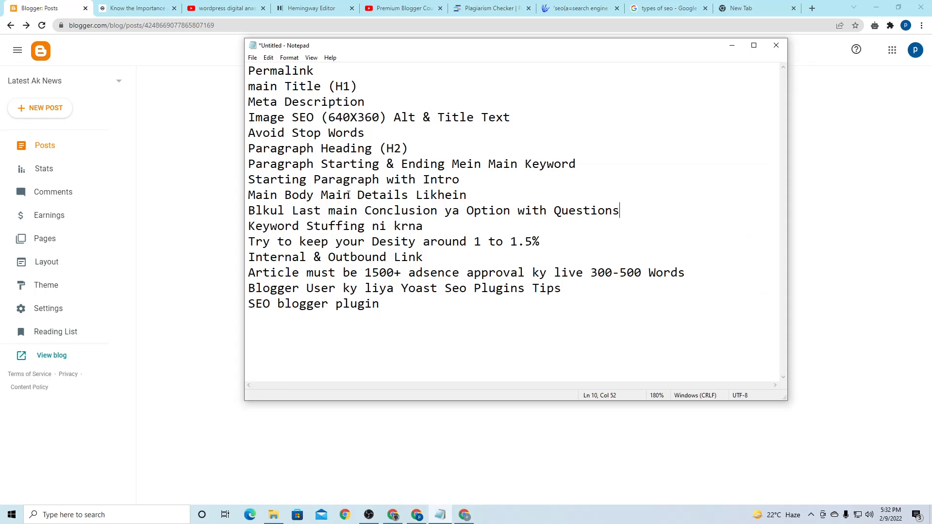
# Correct the misspelled word in the checklist's keyword percentage line to "Density"
pyautogui.moveTo(402, 217); pyautogui.dragTo(504, 213)
pyautogui.moveTo(249, 226); pyautogui.dragTo(426, 226)
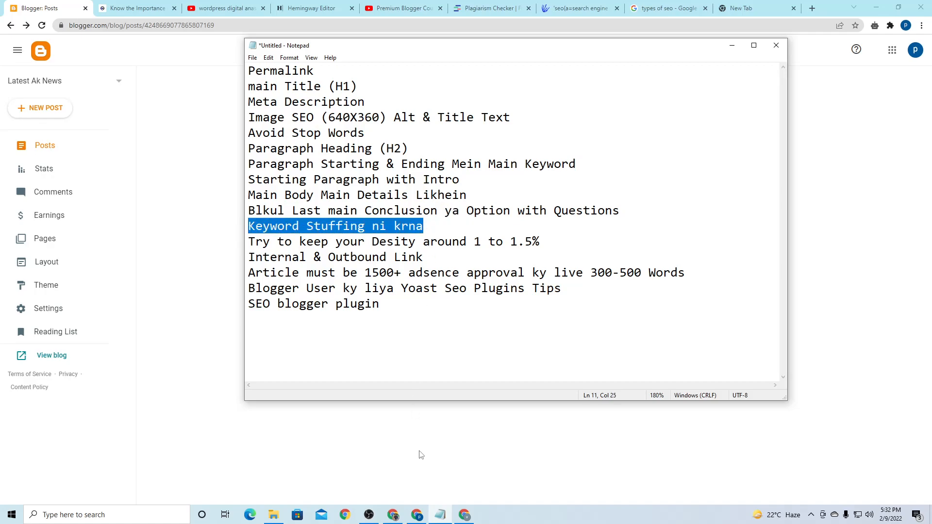
pyautogui.click(389, 244)
pyautogui.write('n')
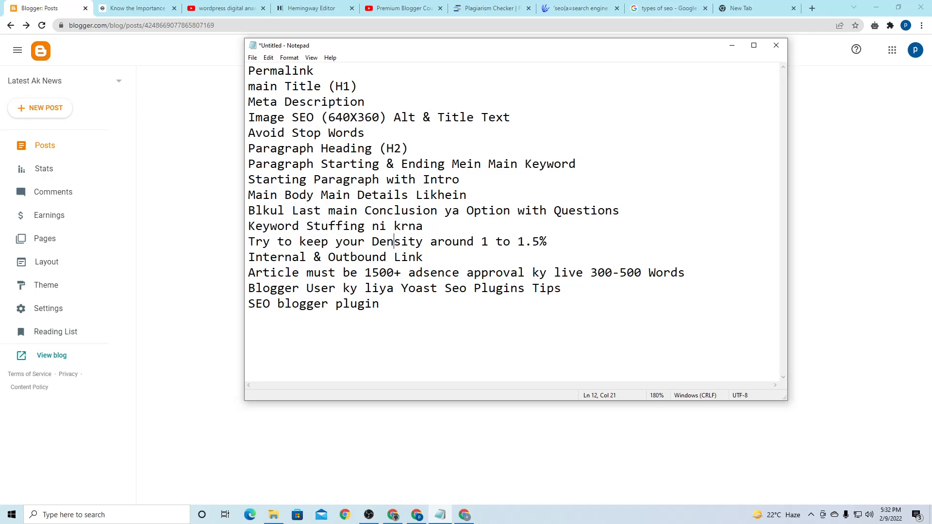
# Open the "What is SEO (Search Engine Optimization) Explaination" draft and highlight the bold main keyword at the start of its introduction
pyautogui.click(471, 455)
pyautogui.click(384, 138)
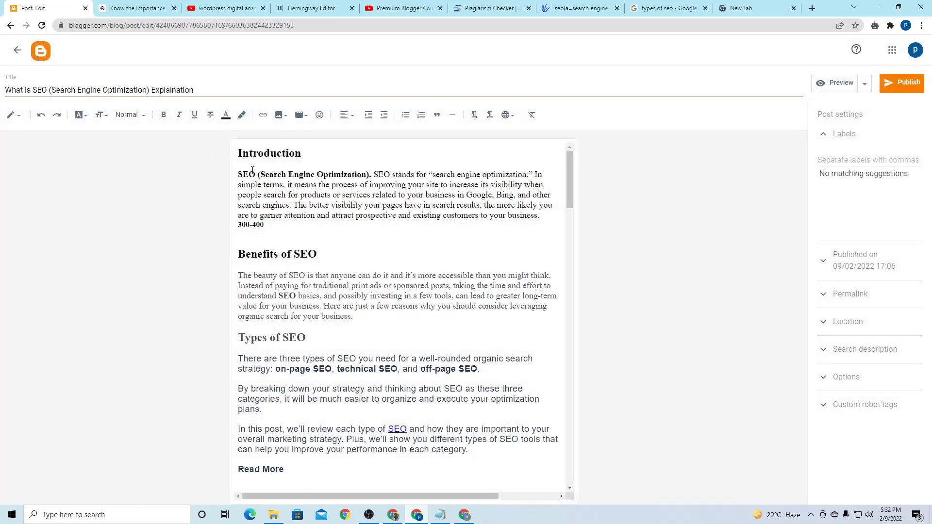
pyautogui.moveTo(245, 175); pyautogui.dragTo(375, 178)
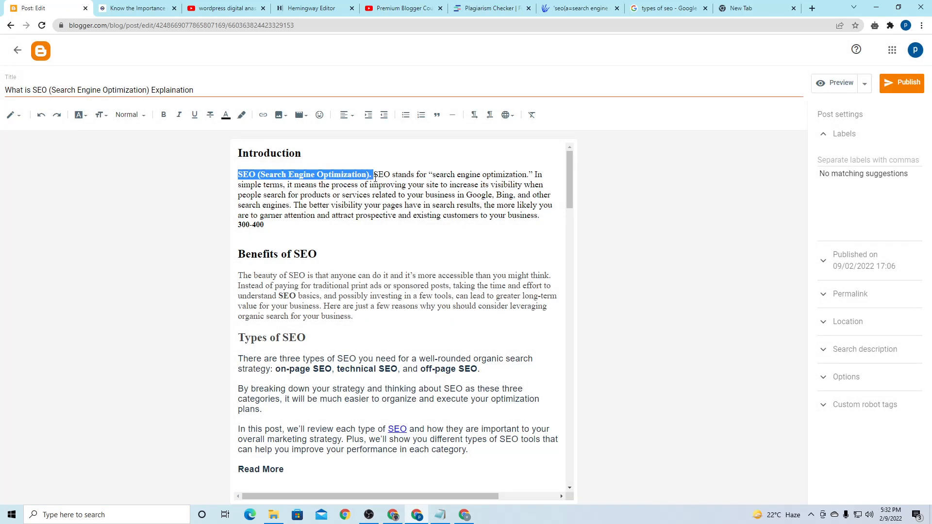
pyautogui.tripleClick(342, 175)
pyautogui.moveTo(366, 174); pyautogui.dragTo(224, 175)
# Switch to the Notepad checklist and review the keyword stuffing line and the 1 to 1.5% density line
pyautogui.click(468, 516)
pyautogui.click(419, 516)
pyautogui.click(440, 517)
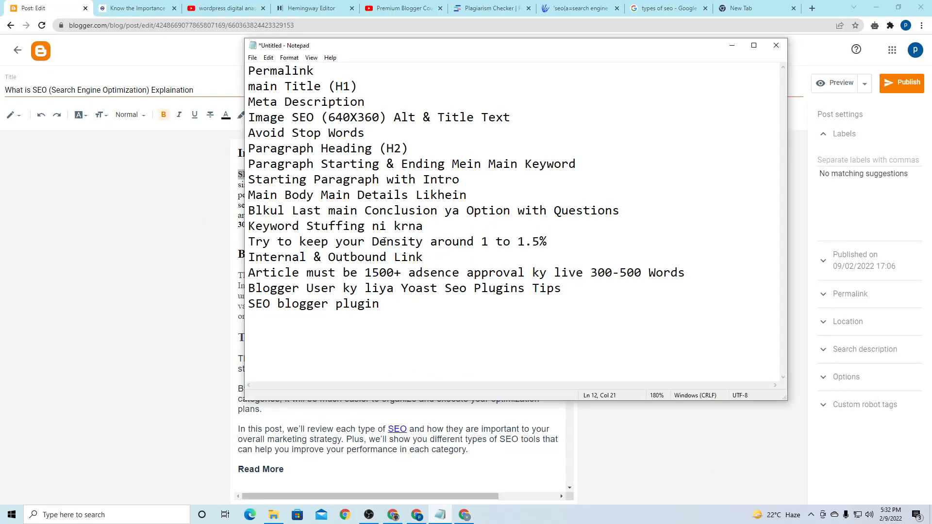
pyautogui.moveTo(250, 226); pyautogui.dragTo(423, 245)
pyautogui.moveTo(484, 239); pyautogui.dragTo(517, 242)
pyautogui.click(543, 242)
pyautogui.doubleClick(542, 243)
pyautogui.click(540, 251)
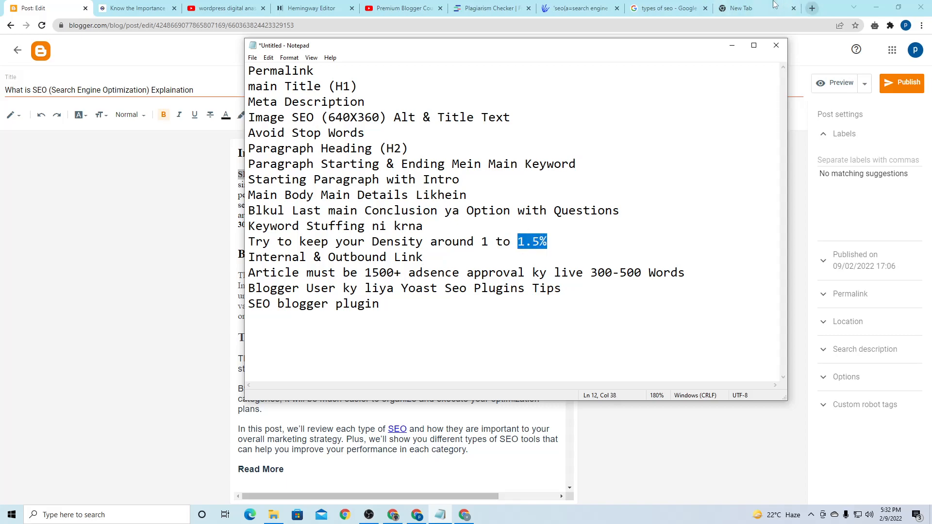
# Search Google for "keyword density checker" in the blank browser tab and open the SEO Review Tools checker
pyautogui.click(760, 8)
pyautogui.write('keyword')
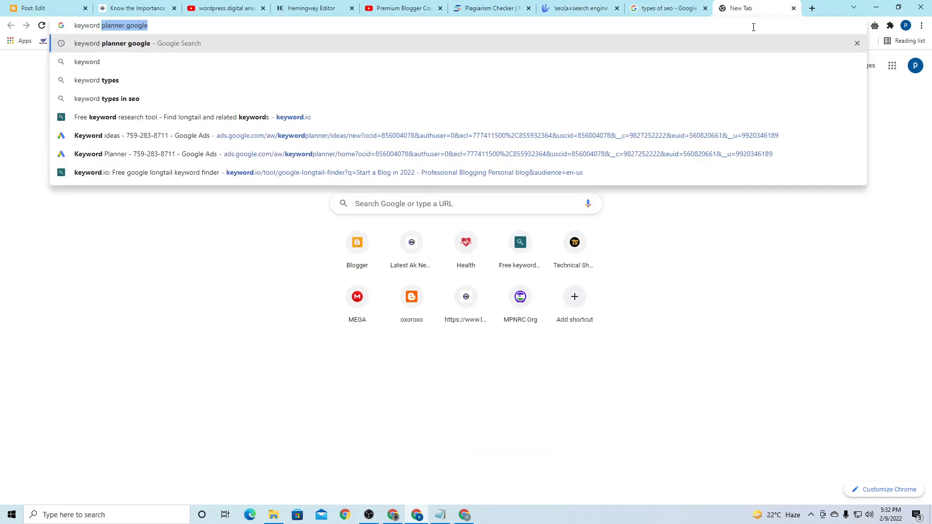
pyautogui.write(' density check')
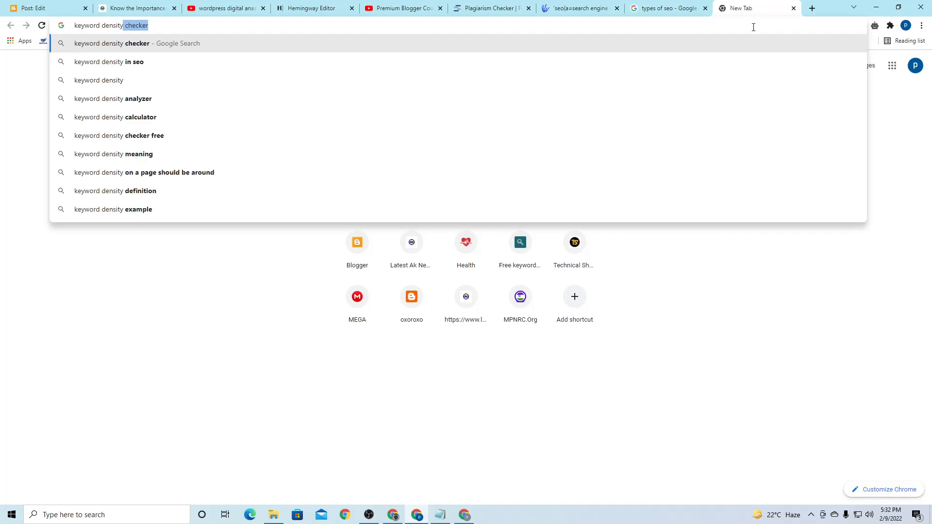
pyautogui.press('Return')
pyautogui.click(203, 147)
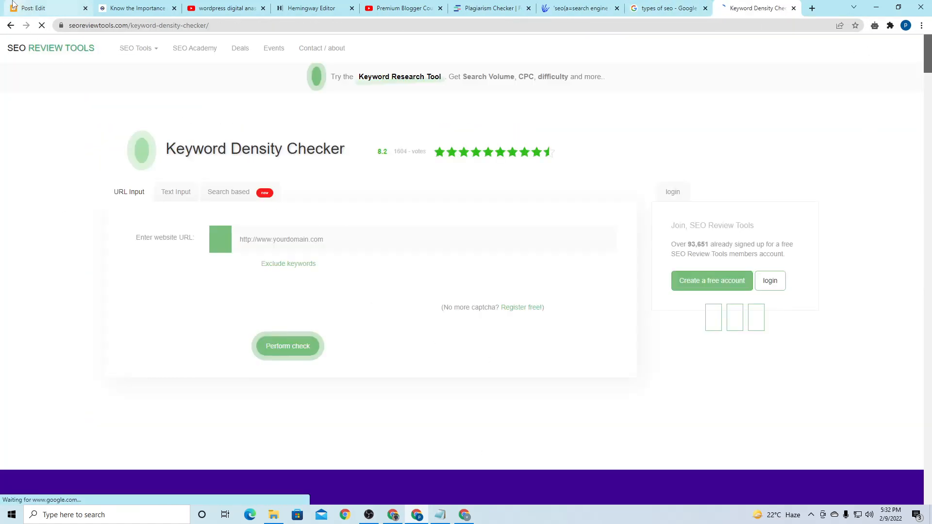
# Go back to the Notepad checklist and highlight the "Internal & Outbound Link" line
pyautogui.click(29, 8)
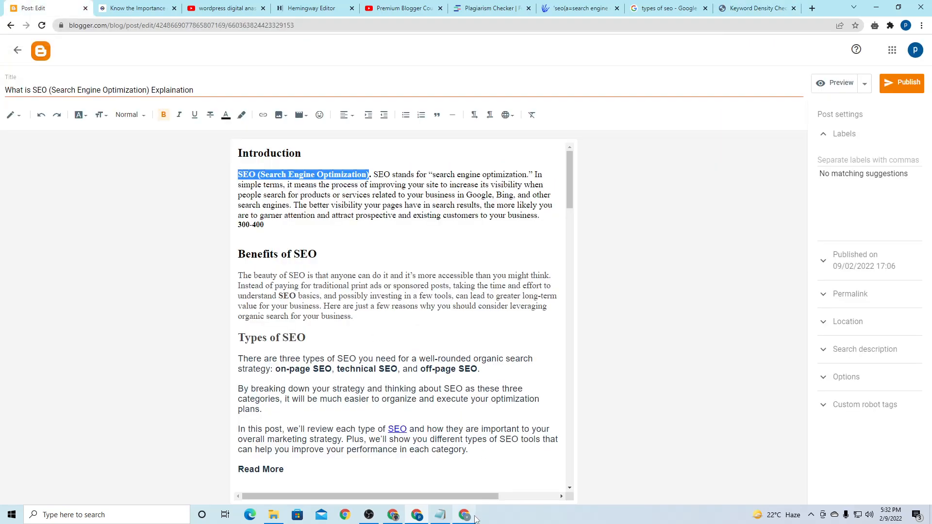
pyautogui.click(467, 515)
pyautogui.click(440, 515)
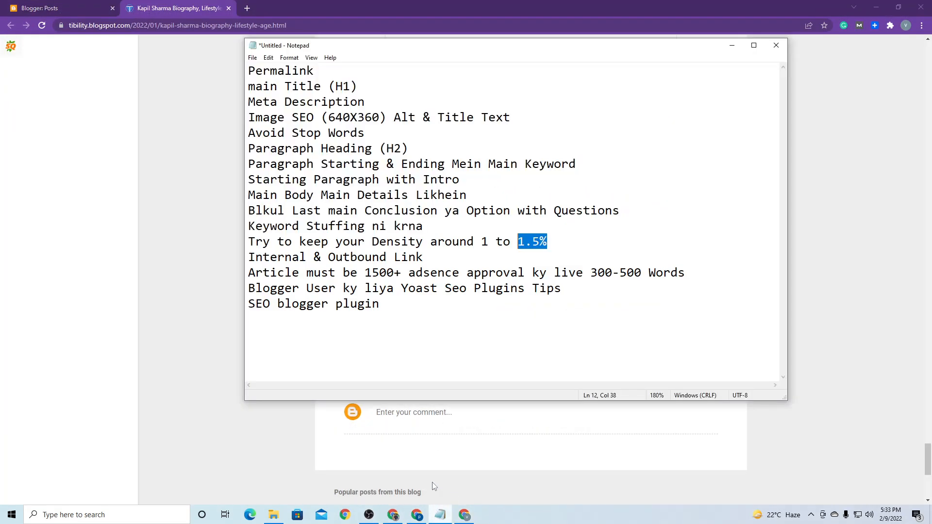
pyautogui.moveTo(252, 257); pyautogui.dragTo(427, 260)
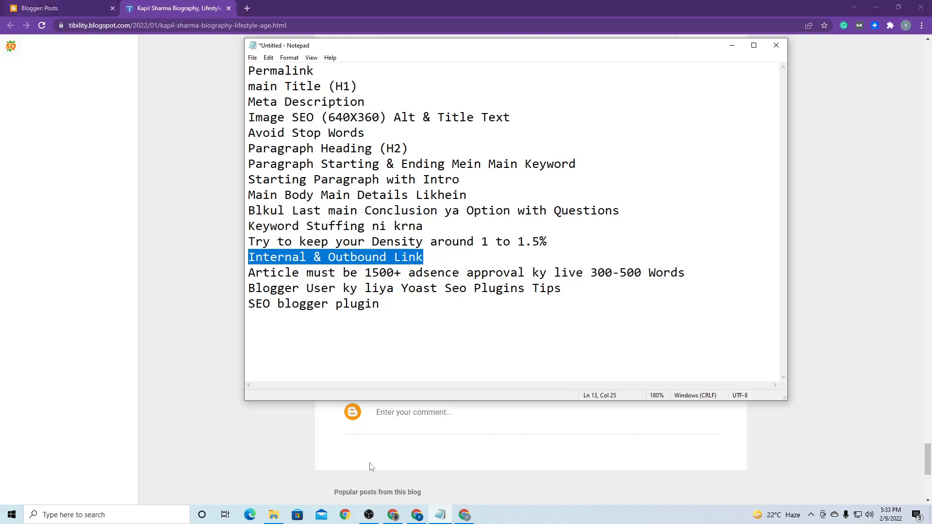
# Check the link targets in the "What is SEO" draft: the SEO word, the Read More posts and the on-page SEO checklist
pyautogui.click(4, 4)
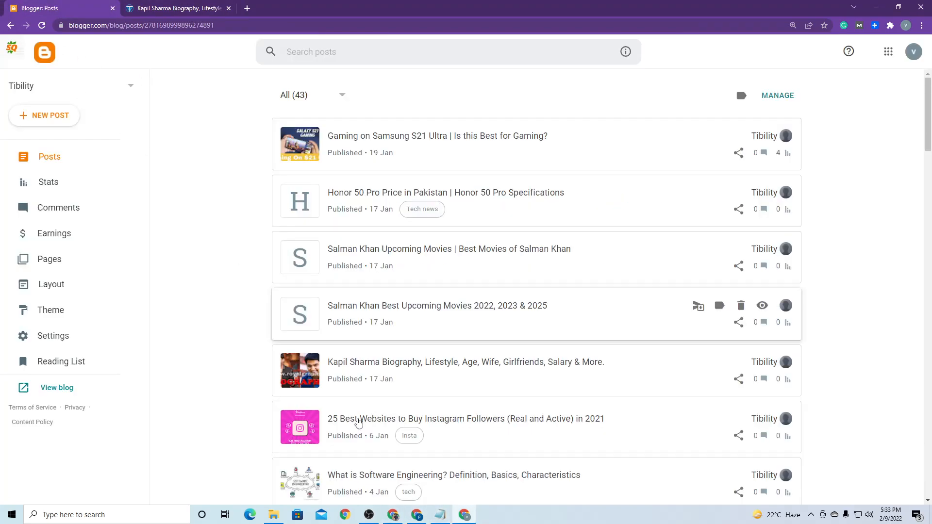
pyautogui.click(461, 515)
pyautogui.click(361, 269)
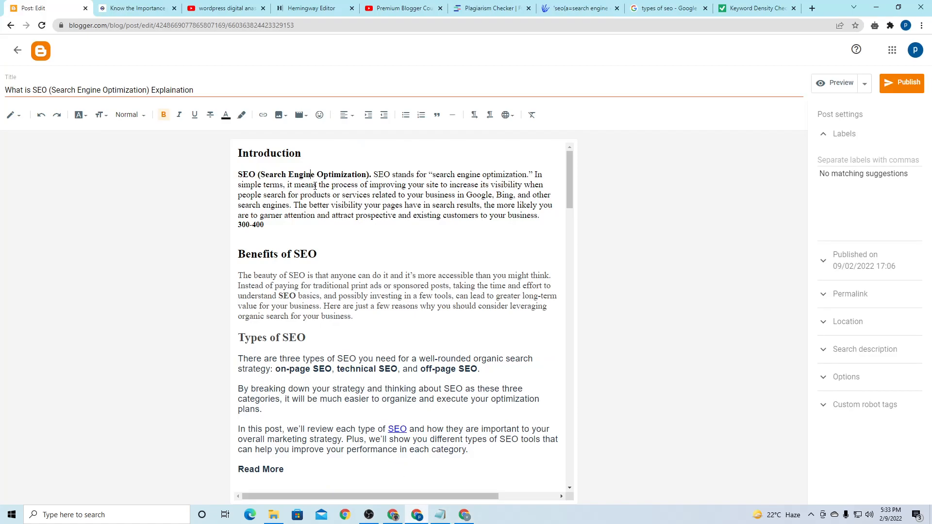
pyautogui.scroll(-4, 360, 270)
pyautogui.click(398, 234)
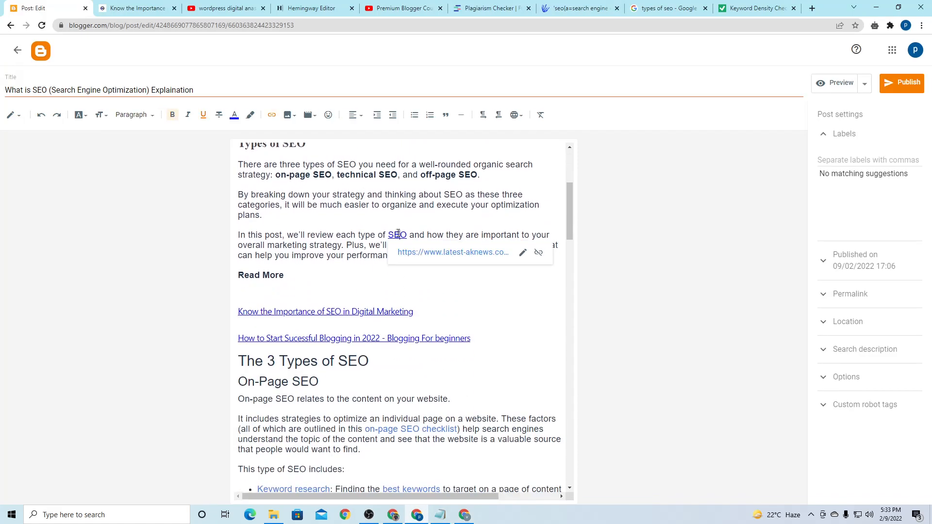
pyautogui.click(366, 307)
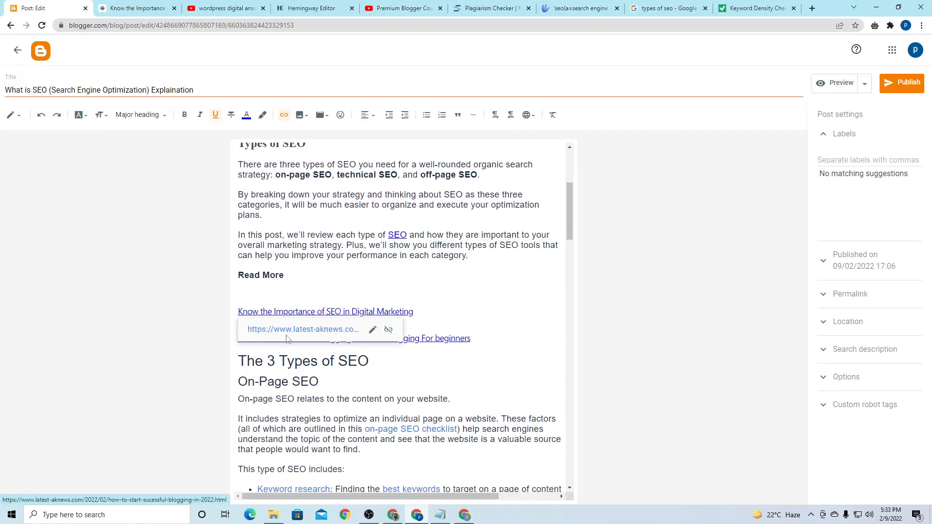
pyautogui.scroll(-5, 440, 364)
pyautogui.click(420, 187)
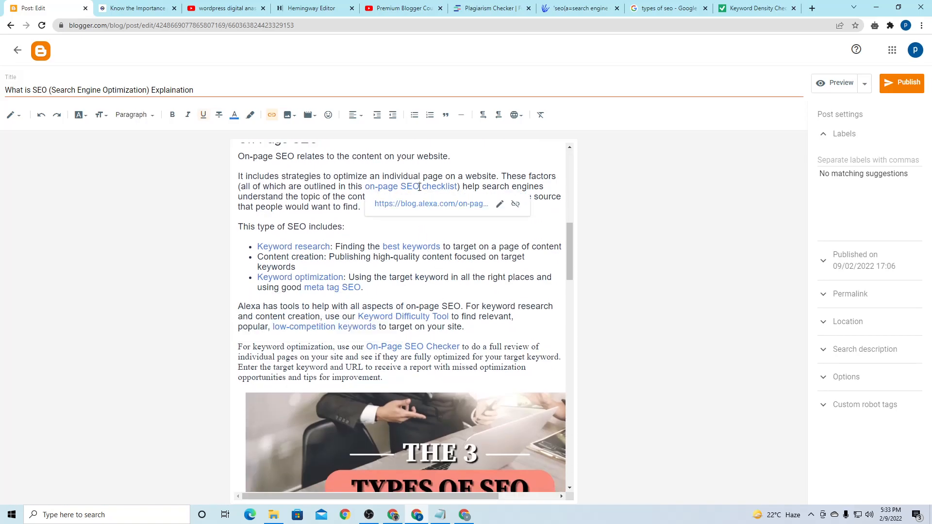
pyautogui.scroll(3, 463, 222)
pyautogui.scroll(1, 463, 222)
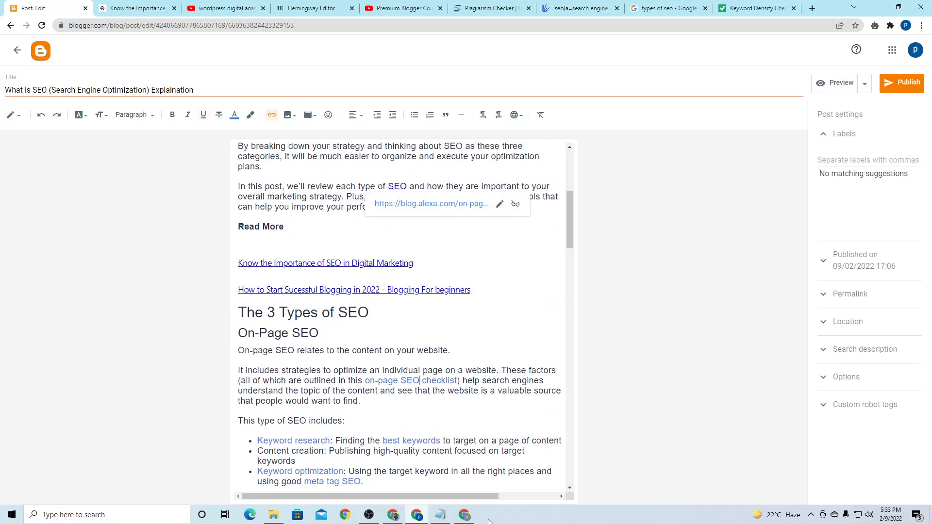
# Review the Notepad checklist line on article length, covering 1500+ words and 300-500 words for AdSense approval
pyautogui.click(465, 516)
pyautogui.click(463, 516)
pyautogui.click(443, 519)
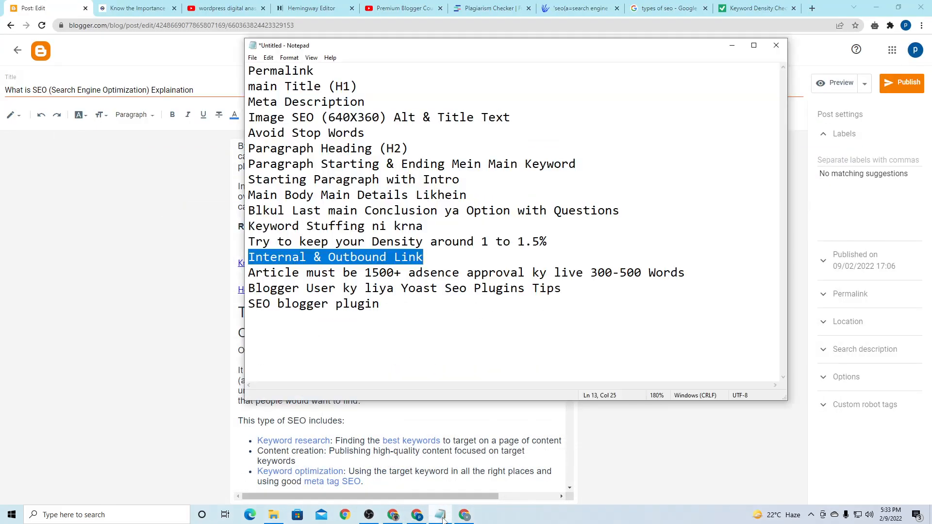
pyautogui.click(313, 274)
pyautogui.moveTo(265, 274); pyautogui.dragTo(400, 279)
pyautogui.click(400, 276)
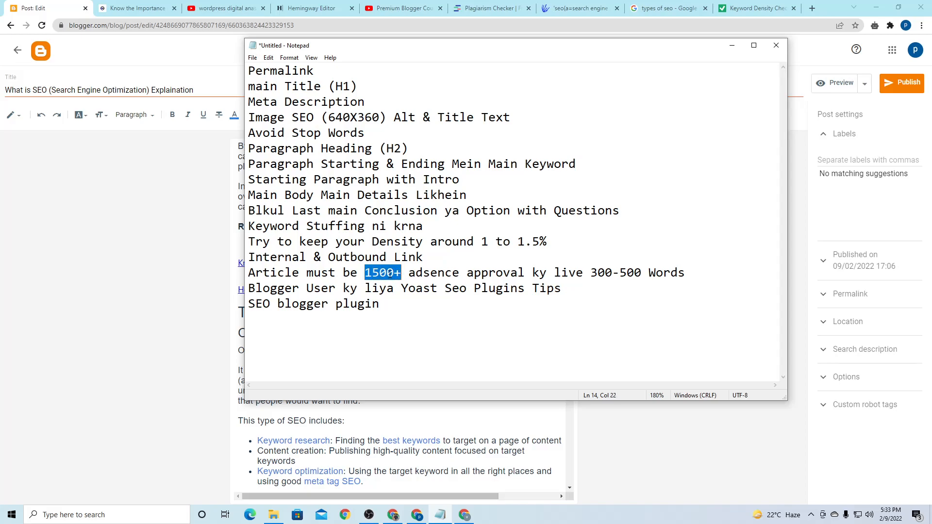
pyautogui.click(387, 274)
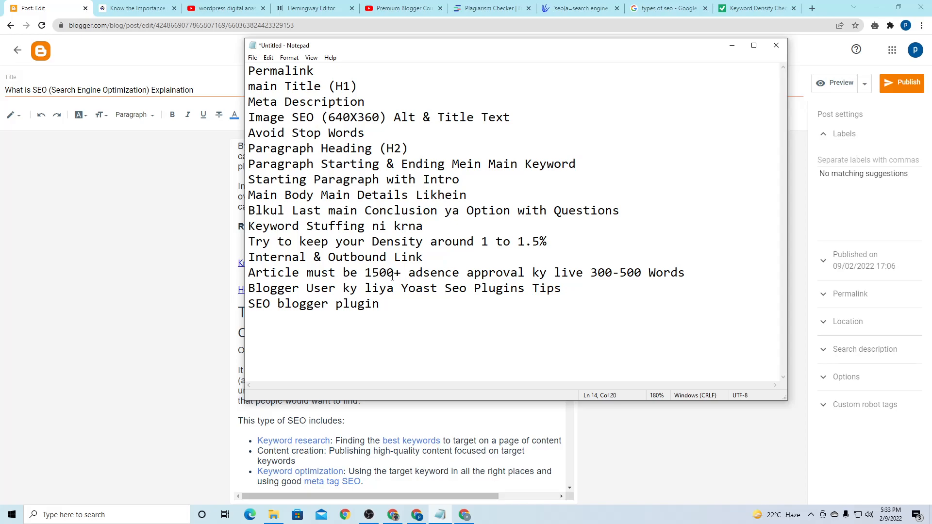
pyautogui.moveTo(410, 274); pyautogui.dragTo(642, 273)
pyautogui.click(630, 270)
pyautogui.click(682, 274)
pyautogui.moveTo(366, 272); pyautogui.dragTo(398, 272)
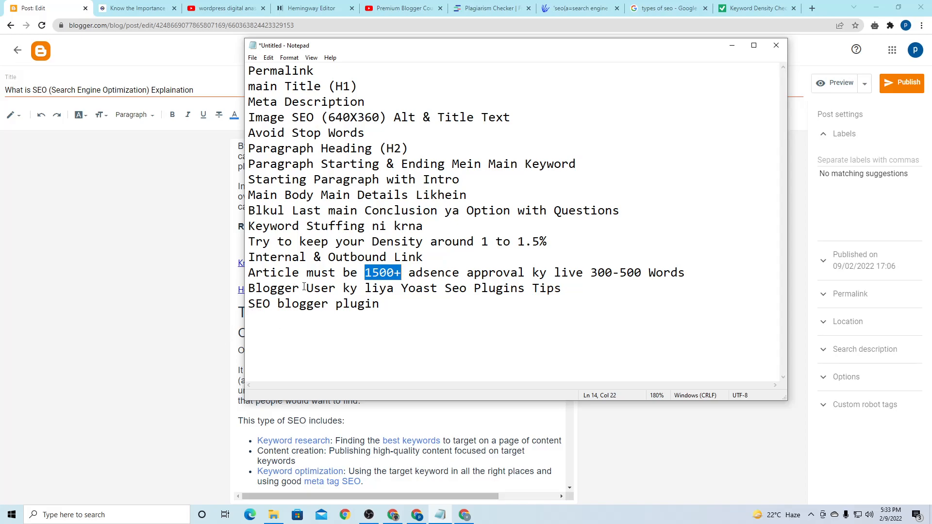
# Review the checklist line about Yoast SEO plugin tips for Blogger users
pyautogui.moveTo(467, 288); pyautogui.dragTo(556, 293)
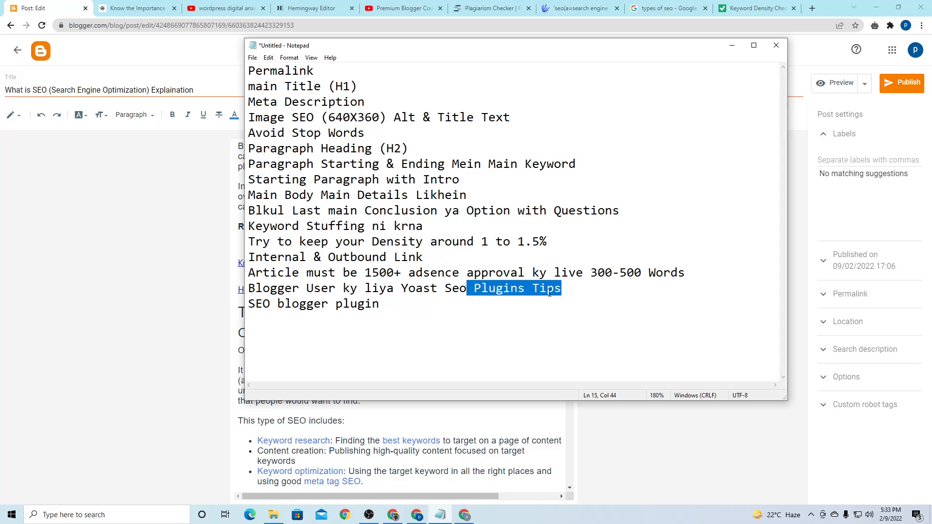
pyautogui.click(340, 297)
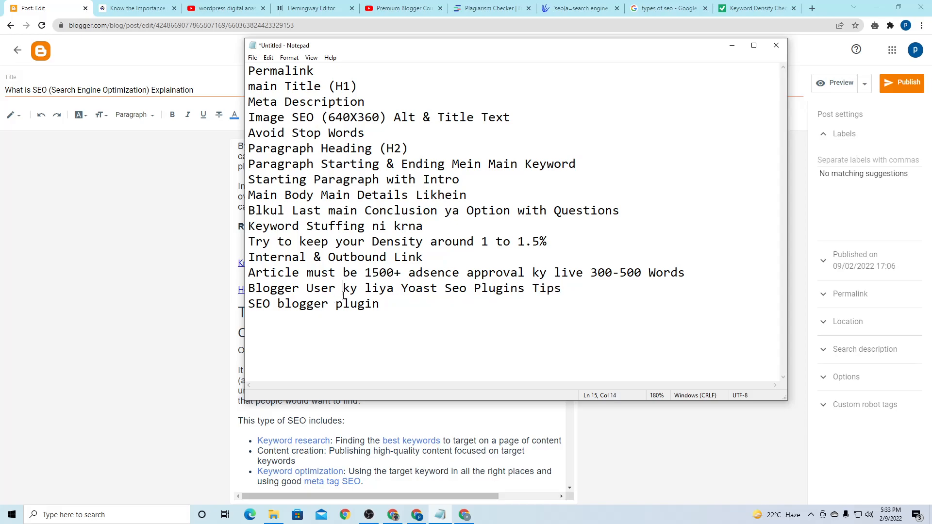
pyautogui.doubleClick(344, 291)
pyautogui.moveTo(554, 288); pyautogui.dragTo(249, 291)
pyautogui.click(269, 301)
# Switch to the YouTube results for "wordpress digital anas" and look through the listed WordPress videos
pyautogui.click(216, 9)
pyautogui.moveTo(299, 48); pyautogui.dragTo(454, 59)
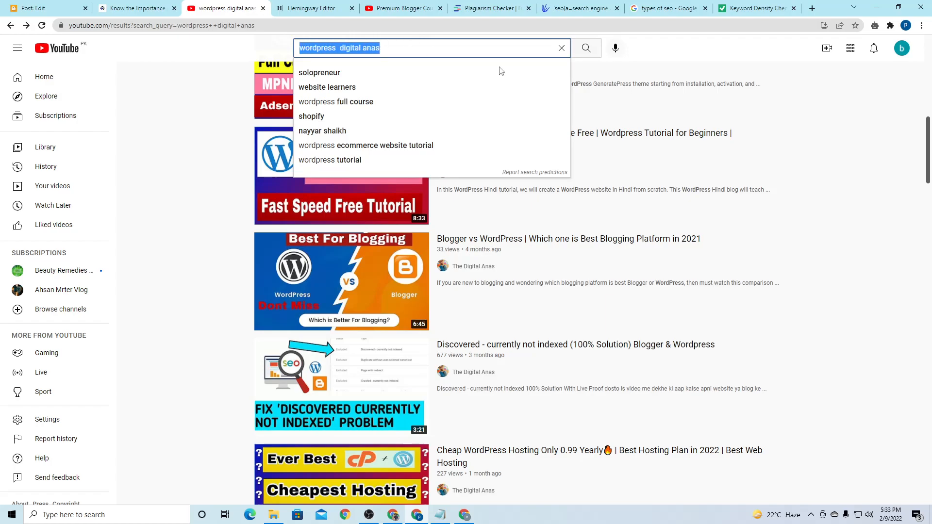
pyautogui.click(900, 160)
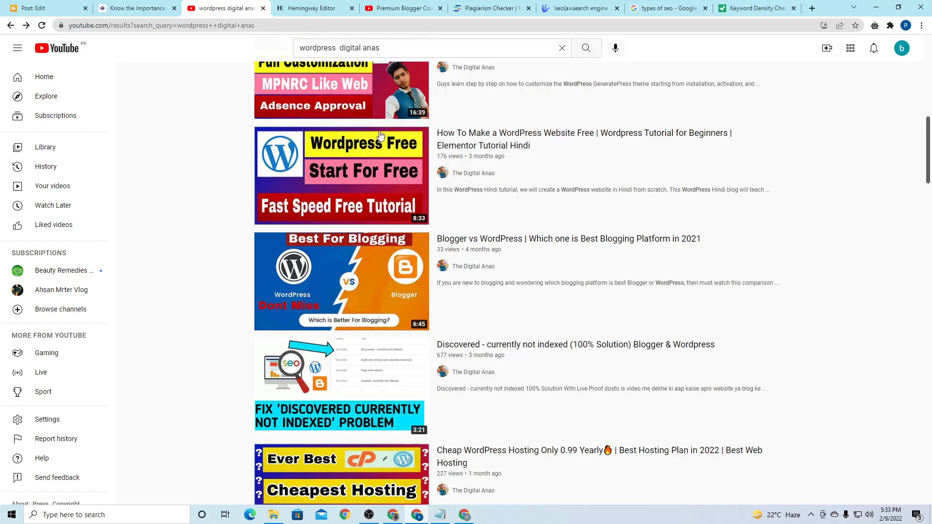
pyautogui.scroll(2, 652, 217)
pyautogui.scroll(7, 652, 217)
pyautogui.scroll(-3, 534, 384)
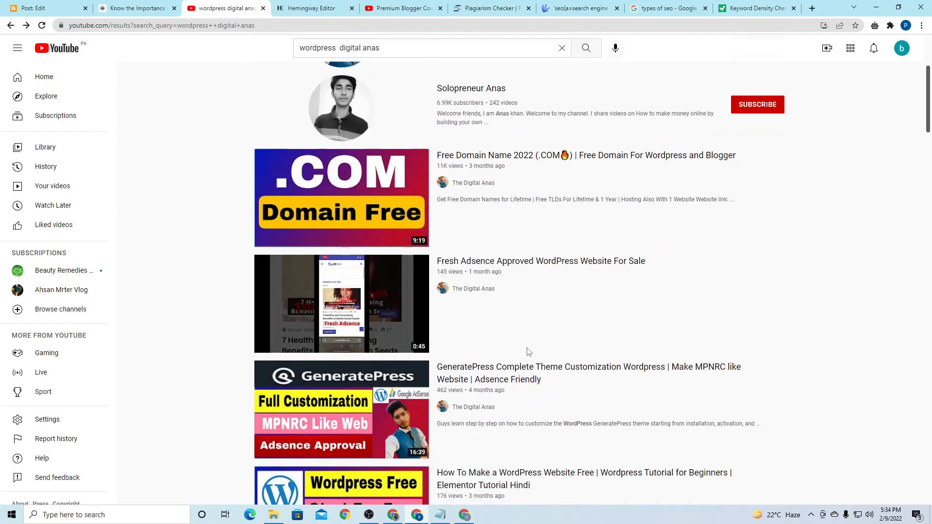
pyautogui.scroll(-2, 500, 388)
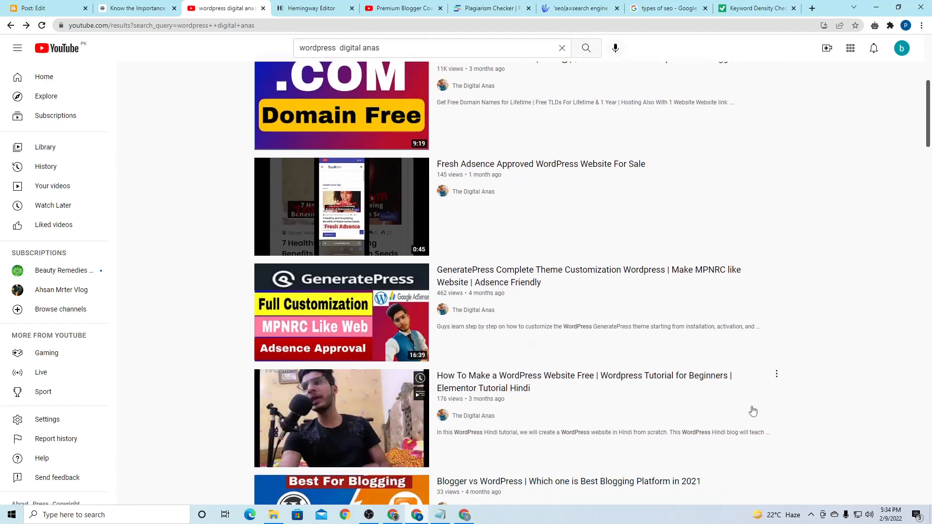
# Look further down the YouTube results at the GeneratePress, free WordPress website and Blogger vs WordPress videos
pyautogui.scroll(-3, 752, 411)
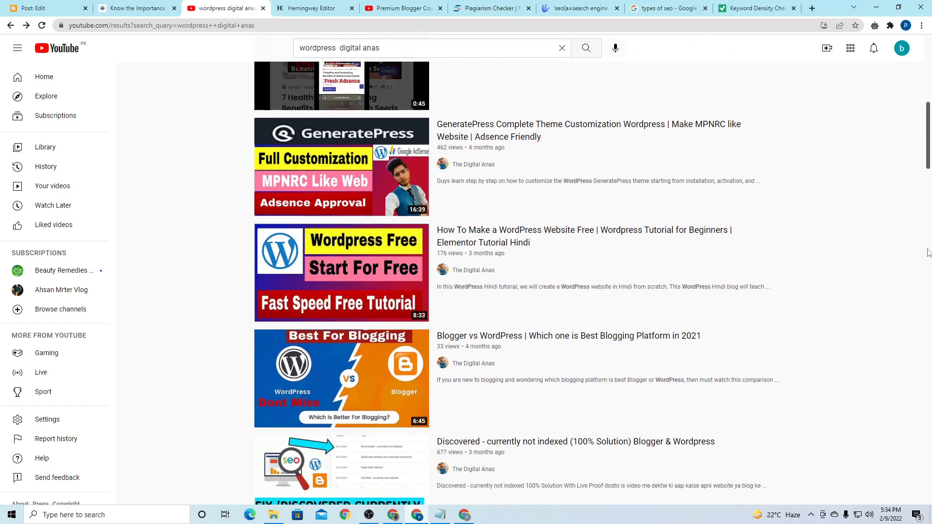
pyautogui.moveTo(928, 143)
pyautogui.mouseDown()
pyautogui.moveTo(926, 152)
pyautogui.moveTo(919, 143)
pyautogui.mouseUp()
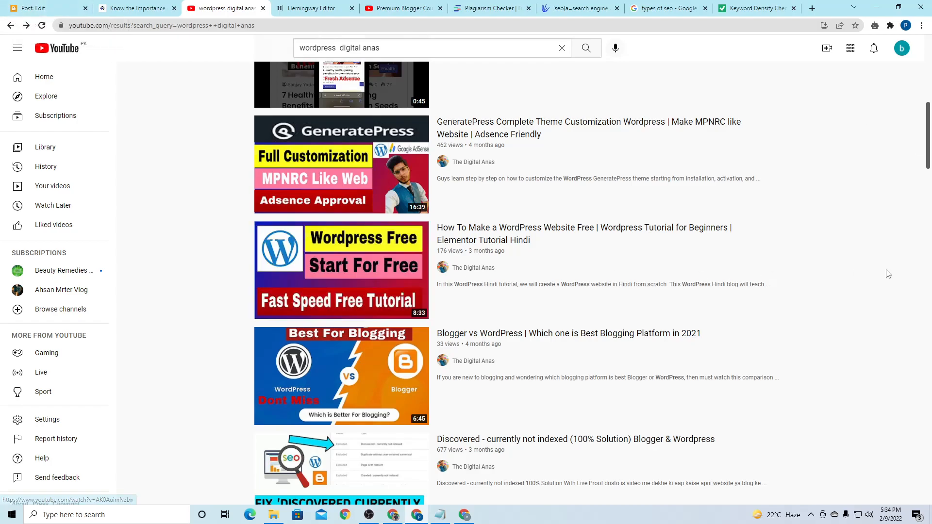
pyautogui.moveTo(931, 140); pyautogui.dragTo(931, 135)
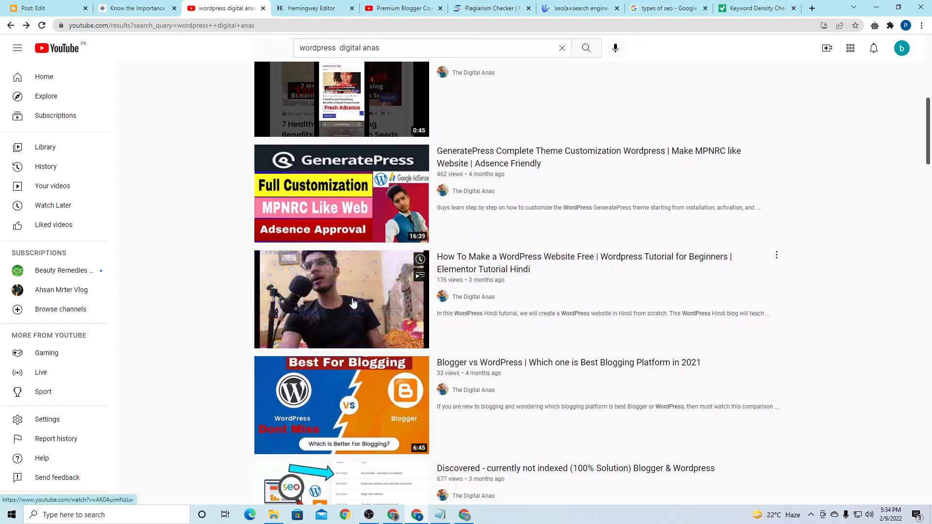
# Return to the Blogger draft and review the final Notepad checklist line, "SEO blogger plugin"
pyautogui.click(5, 3)
pyautogui.moveTo(267, 187); pyautogui.dragTo(369, 314)
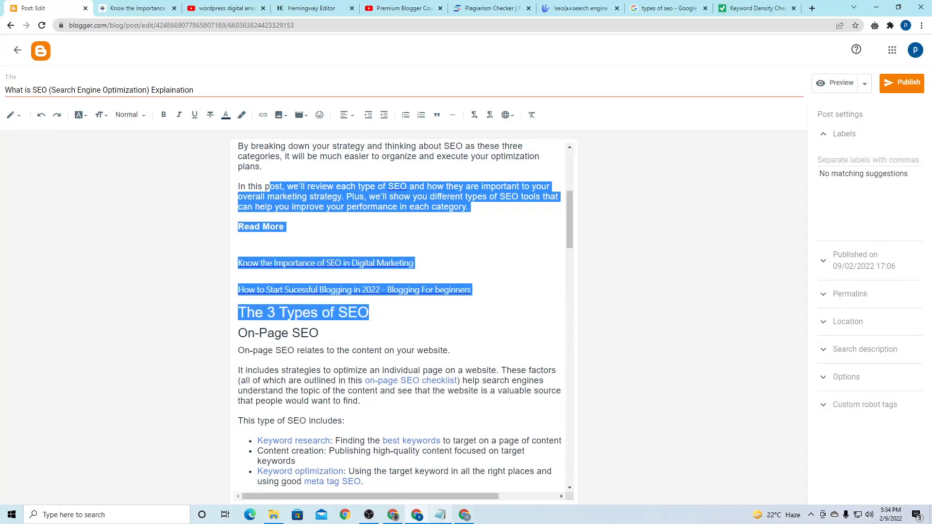
pyautogui.click(440, 516)
pyautogui.moveTo(248, 306); pyautogui.dragTo(378, 318)
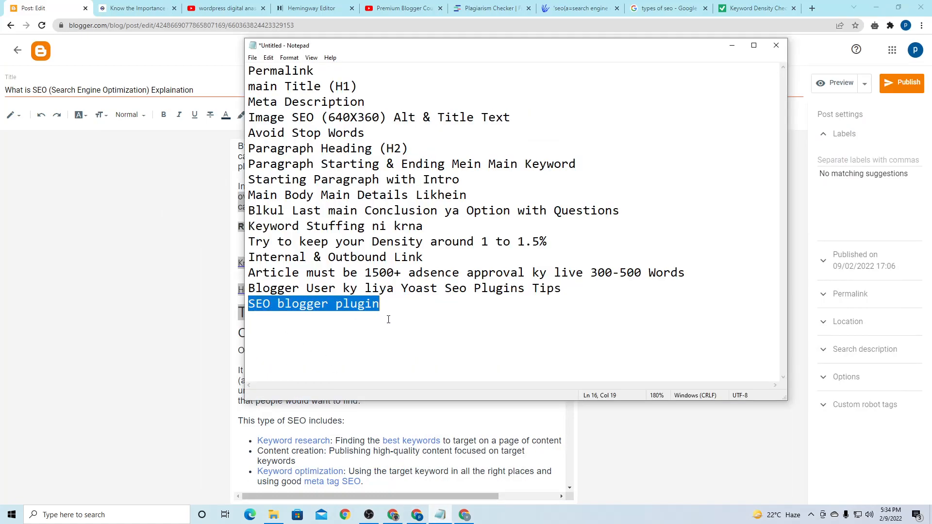
pyautogui.click(396, 319)
pyautogui.moveTo(456, 519)
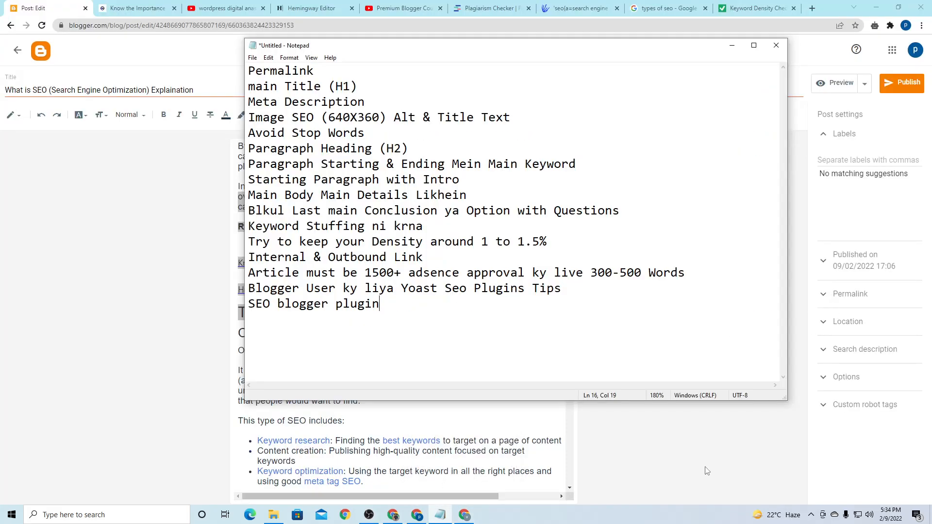
pyautogui.click(707, 471)
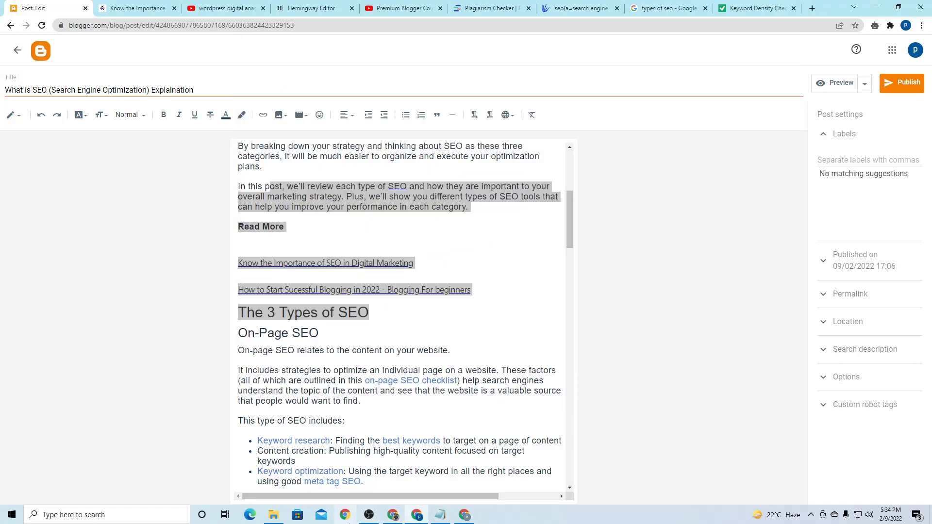
pyautogui.click(374, 518)
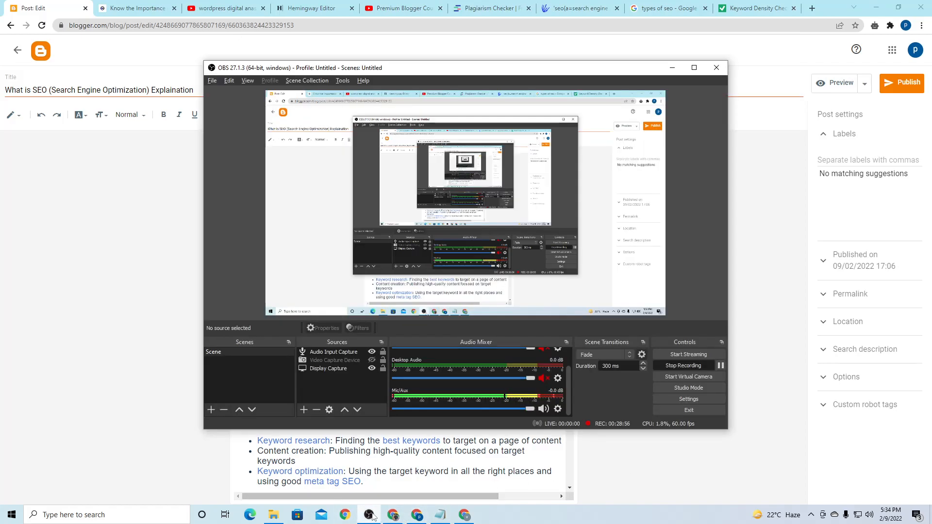